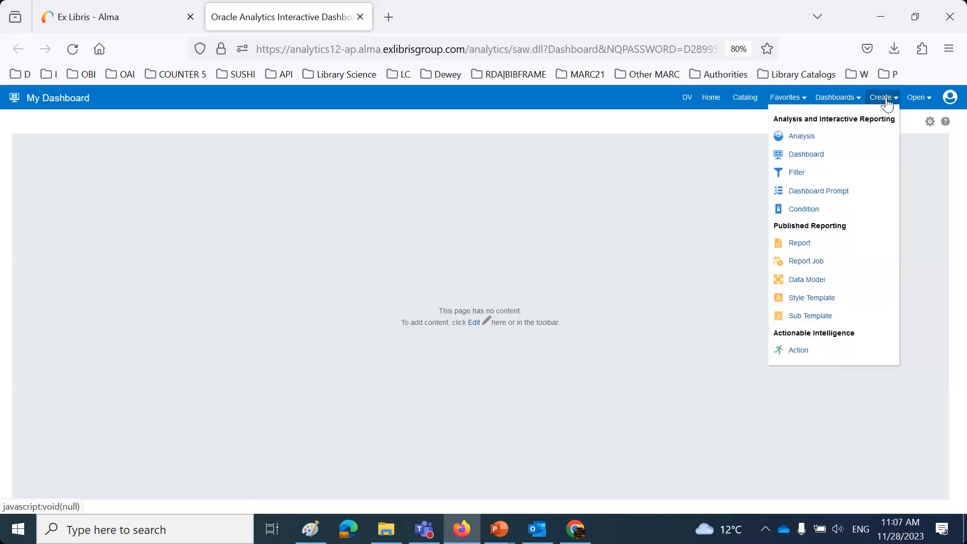
- Create a new analysis on the Usage Data (COUNTER) subject area and widen the Subject Areas pane
{"action": "left_click", "coordinate": [806, 137]}
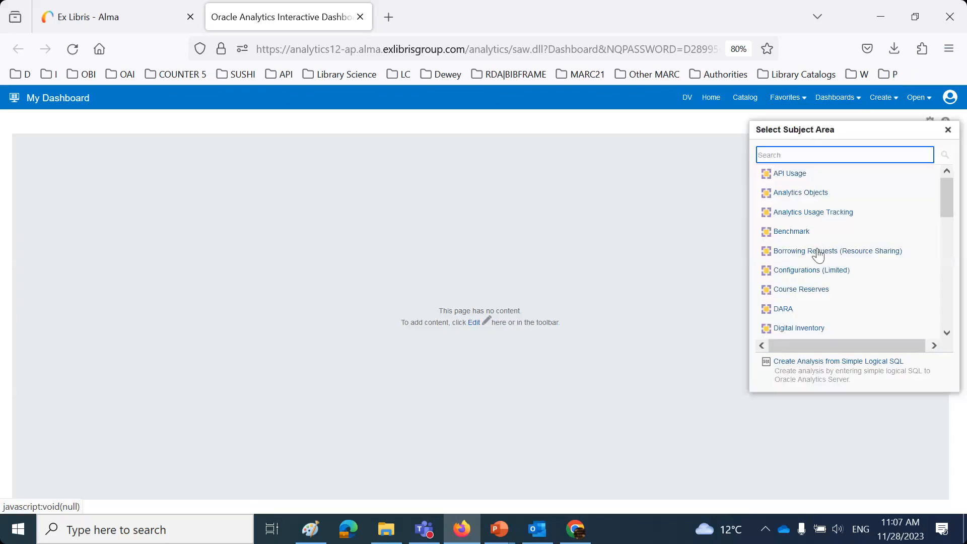
{"action": "scroll", "coordinate": [820, 247], "scroll_direction": "down", "scroll_amount": 3}
{"action": "scroll", "coordinate": [820, 252], "scroll_direction": "down", "scroll_amount": 6}
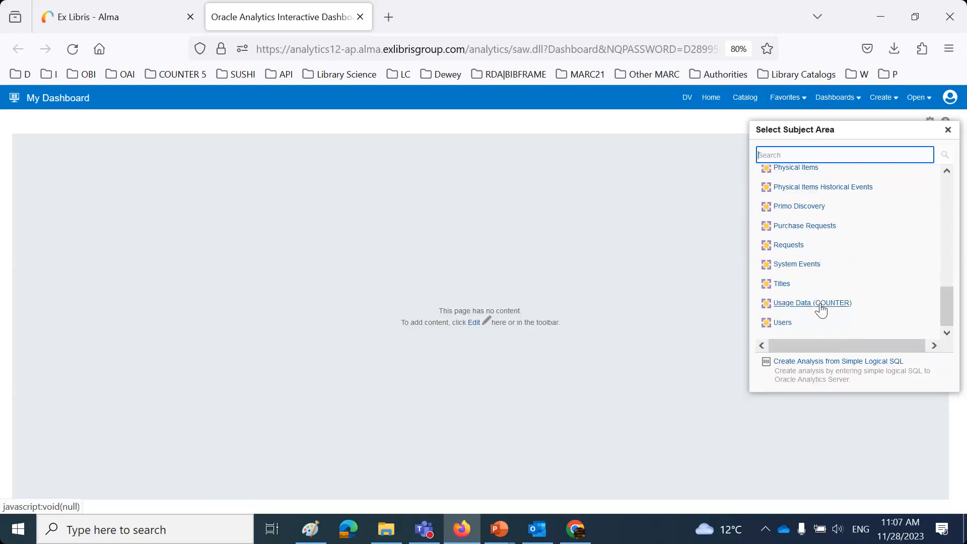
{"action": "left_click", "coordinate": [819, 304]}
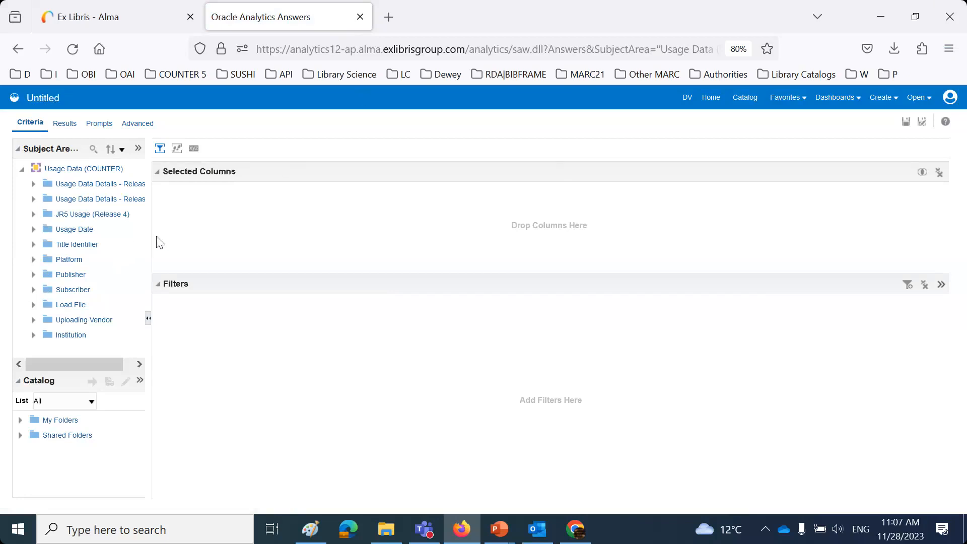
{"action": "left_click_drag", "start_coordinate": [151, 243], "coordinate": [257, 243]}
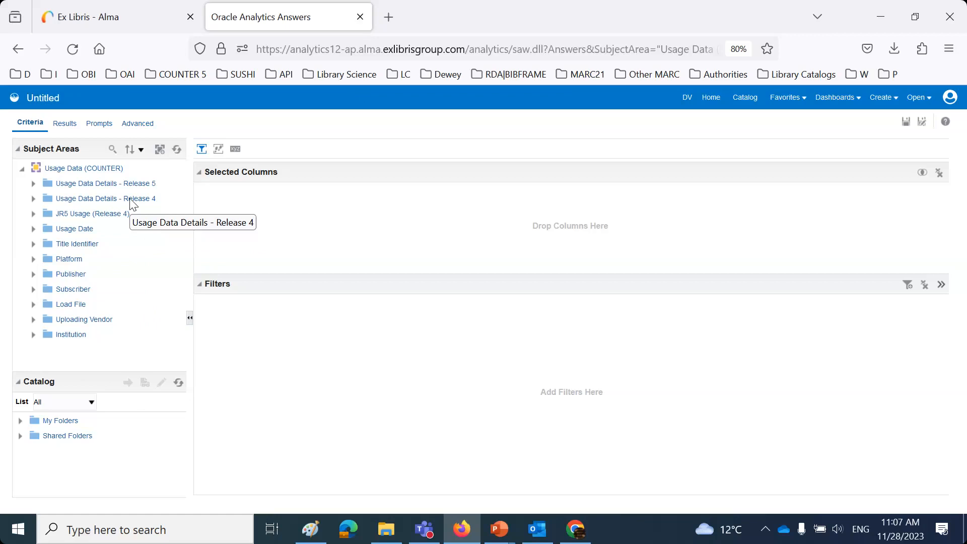
- Add the TR_J1 - Total Item Requests measure from Usage Data Details - Release 5 to the selected columns
{"action": "left_click", "coordinate": [33, 185]}
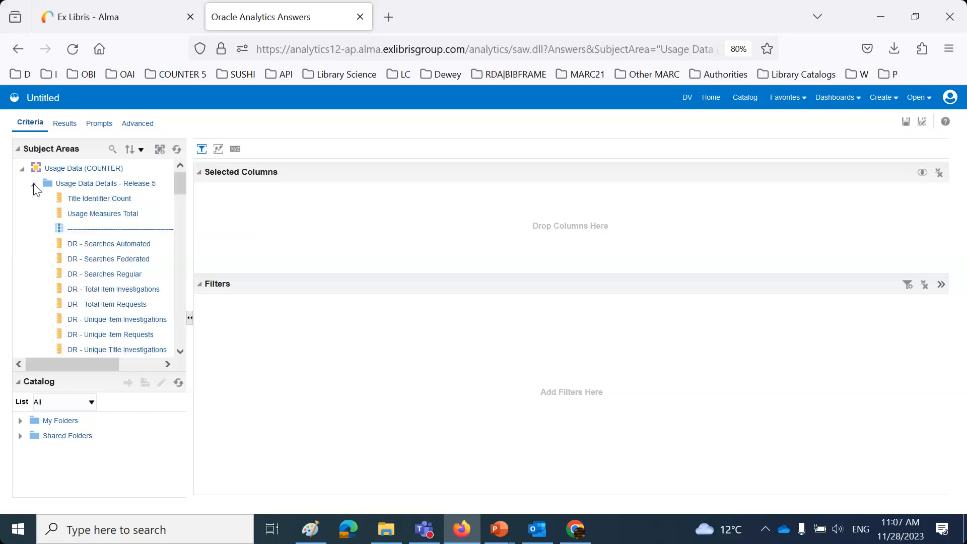
{"action": "scroll", "coordinate": [134, 242], "scroll_direction": "down", "scroll_amount": 3}
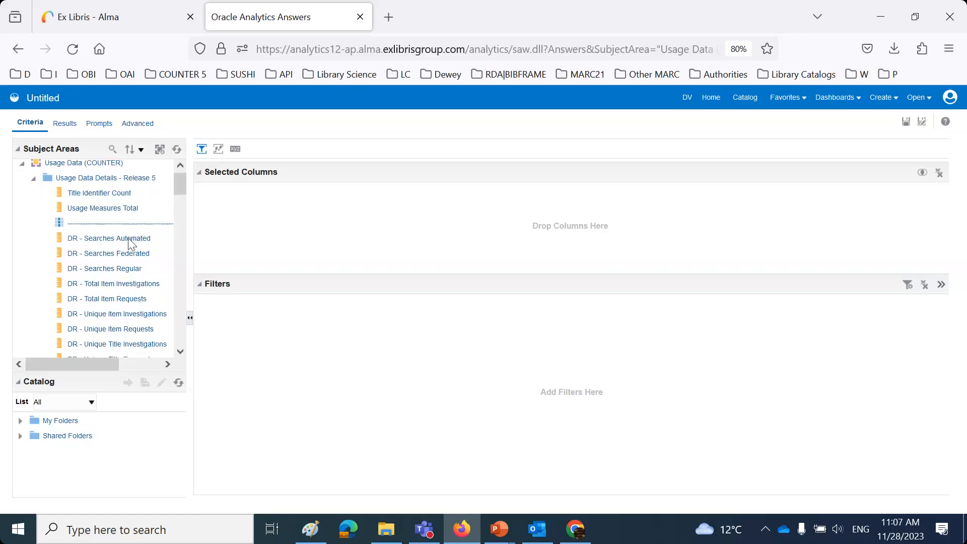
{"action": "scroll", "coordinate": [131, 247], "scroll_direction": "down", "scroll_amount": 1}
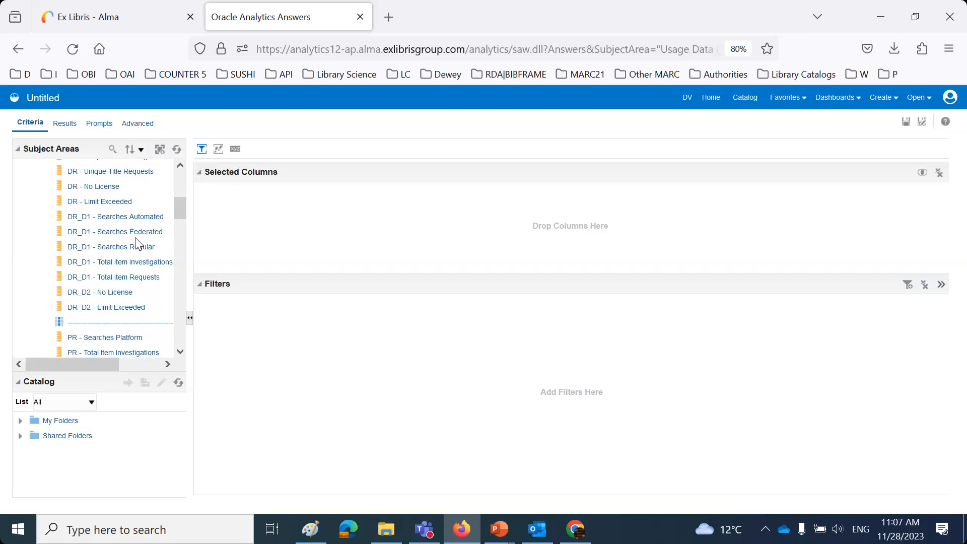
{"action": "scroll", "coordinate": [137, 244], "scroll_direction": "down", "scroll_amount": 3}
{"action": "scroll", "coordinate": [139, 244], "scroll_direction": "down", "scroll_amount": 5}
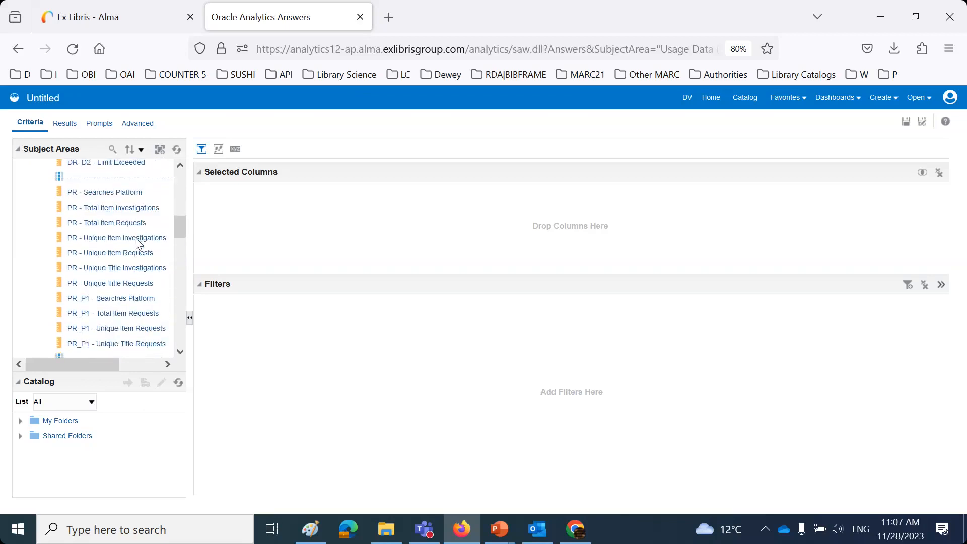
{"action": "scroll", "coordinate": [139, 244], "scroll_direction": "down", "scroll_amount": 10}
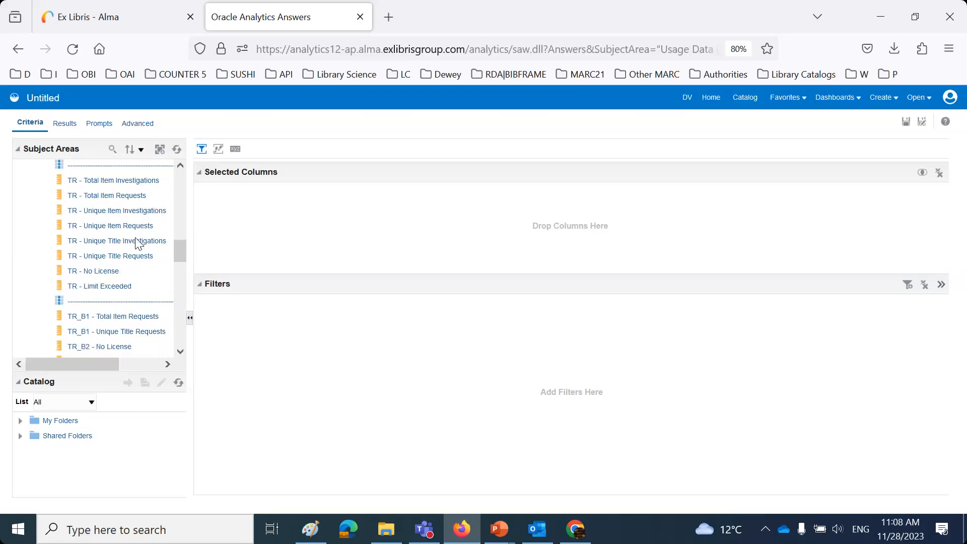
{"action": "scroll", "coordinate": [137, 244], "scroll_direction": "down", "scroll_amount": 1}
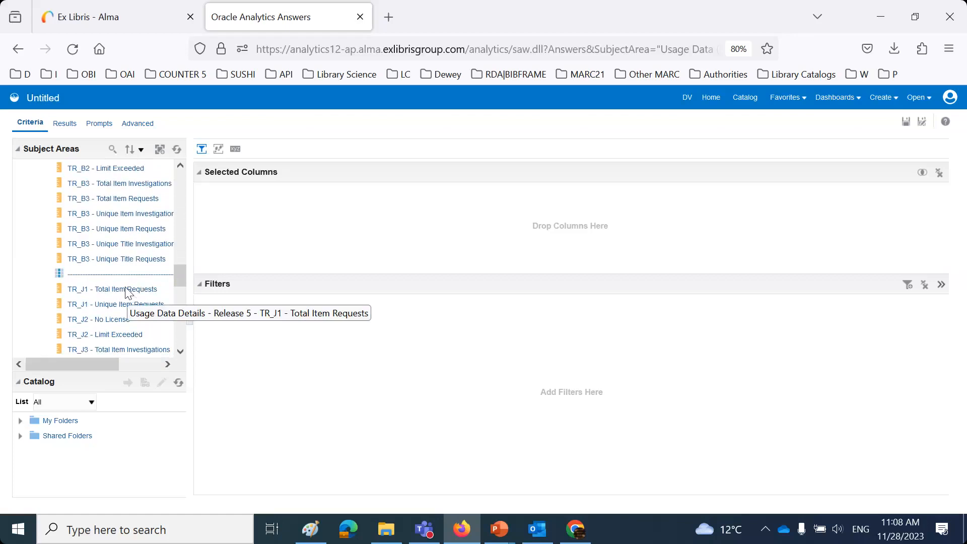
{"action": "left_click_drag", "start_coordinate": [127, 292], "coordinate": [278, 231]}
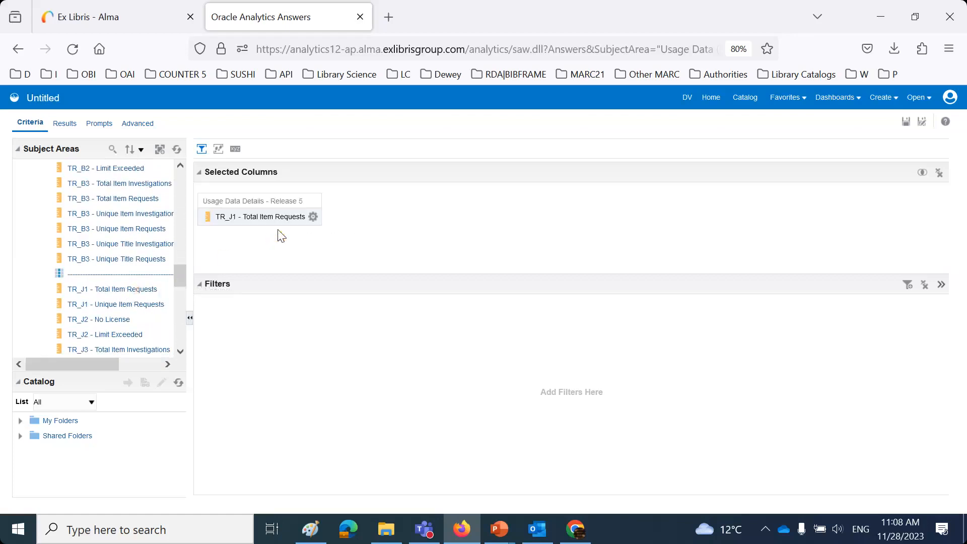
- Search the web in a new browser tab for "TR J1 total item requests"
{"action": "left_click", "coordinate": [391, 20]}
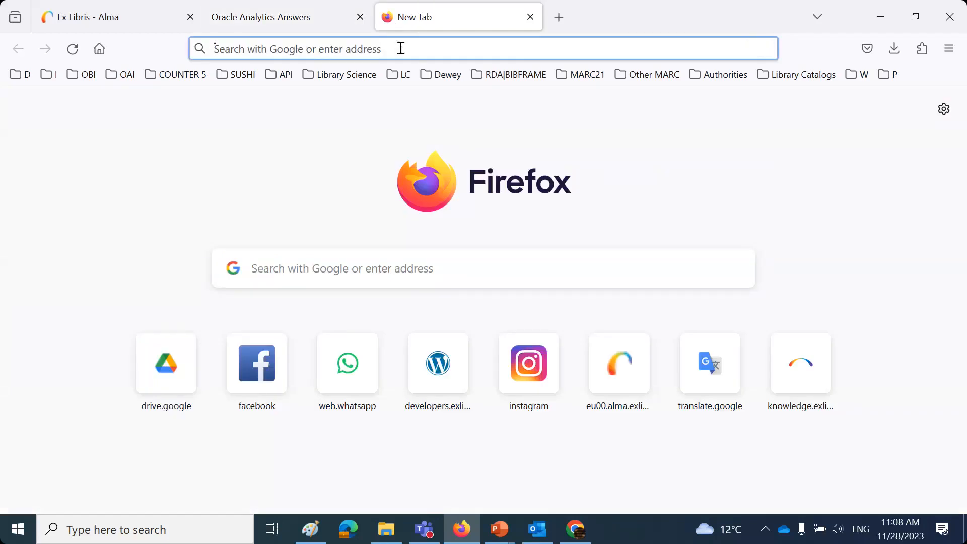
{"action": "type", "text": "TR J1"}
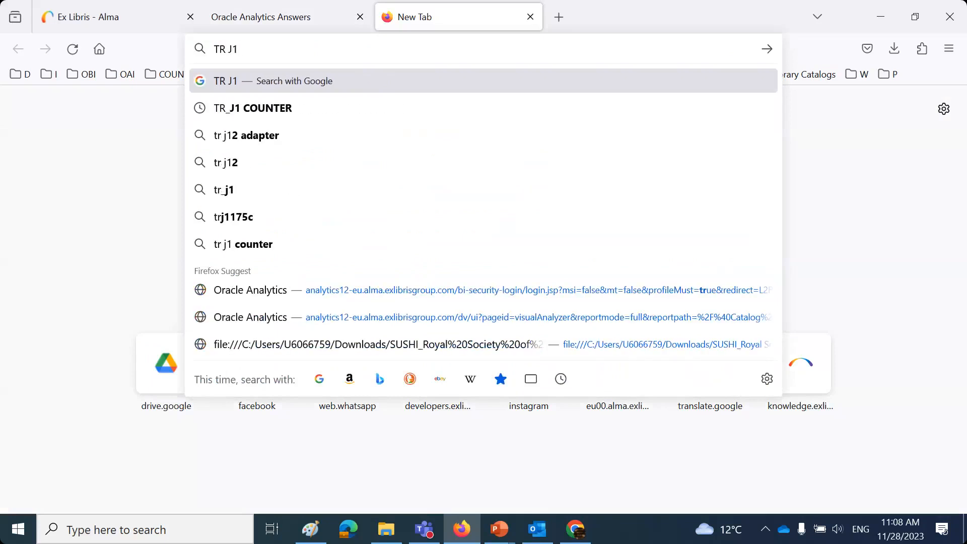
{"action": "left_click", "coordinate": [262, 20]}
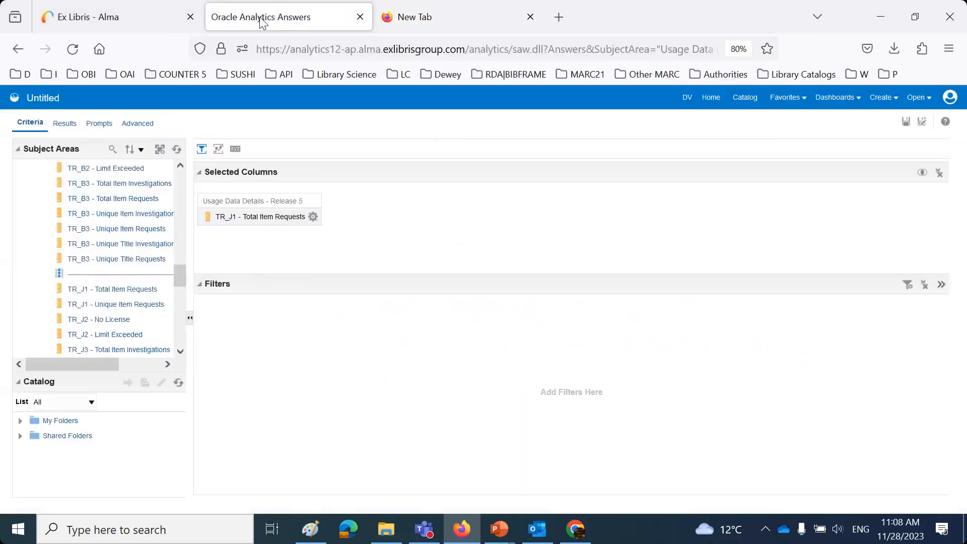
{"action": "left_click", "coordinate": [431, 21]}
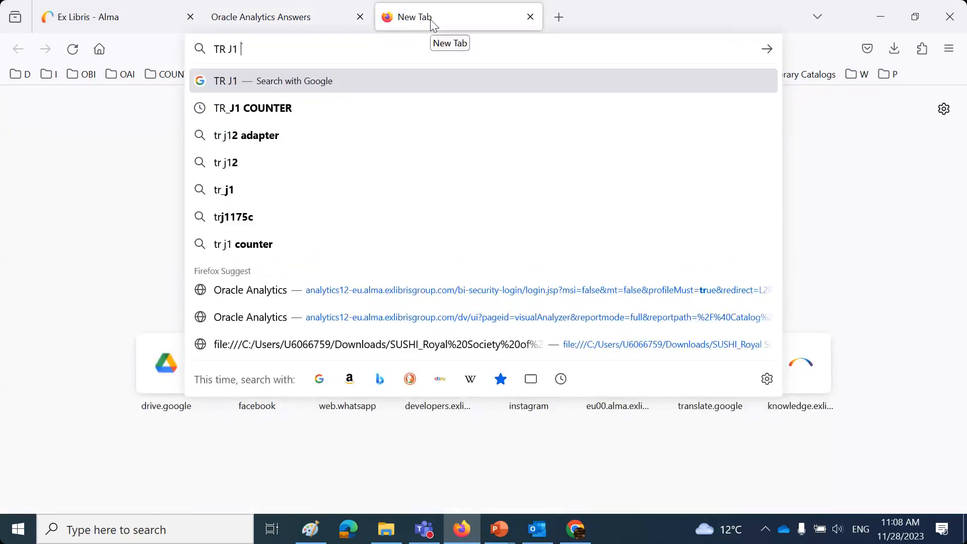
{"action": "type", "text": "total item requests"}
{"action": "key", "text": "Return"}
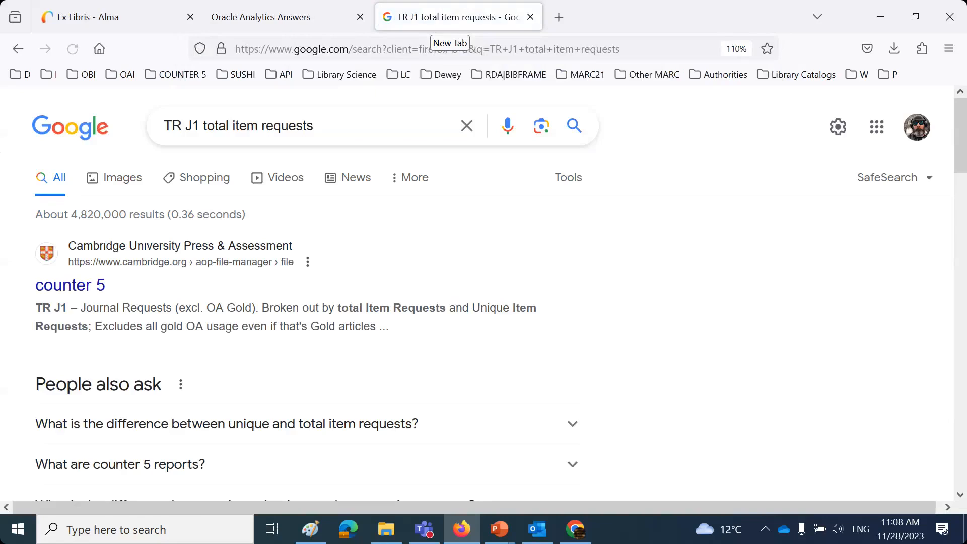
- Open the Cambridge "counter 5" and Project Counter "RELEASE 5" results in separate tabs and bring up the Release 5 PDF
{"action": "right_click", "coordinate": [92, 290]}
{"action": "left_click", "coordinate": [165, 15]}
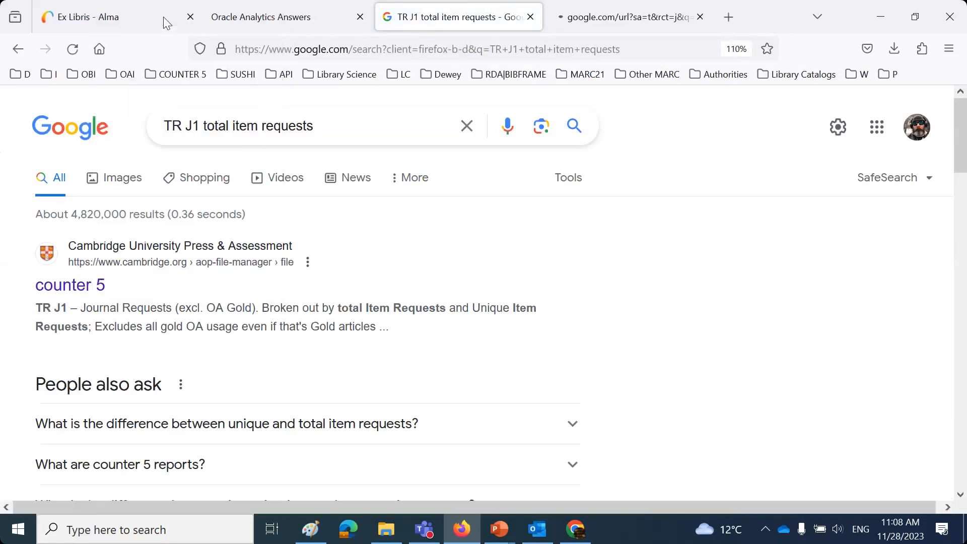
{"action": "scroll", "coordinate": [364, 300], "scroll_direction": "down", "scroll_amount": 5}
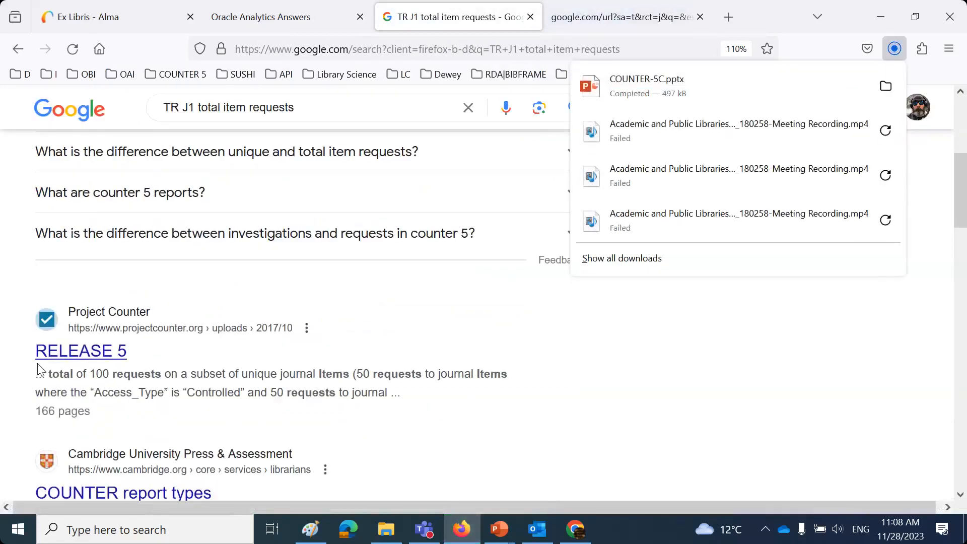
{"action": "right_click", "coordinate": [59, 349]}
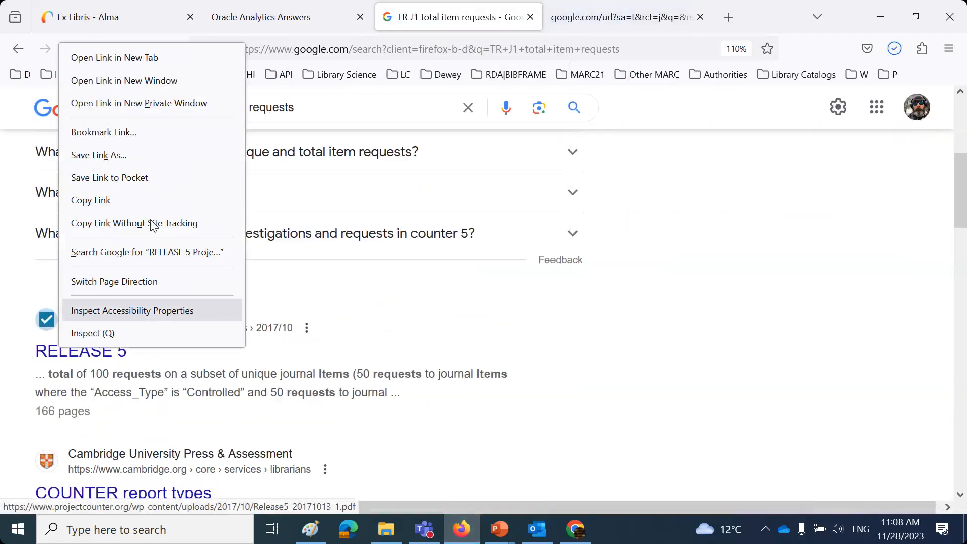
{"action": "left_click", "coordinate": [130, 60]}
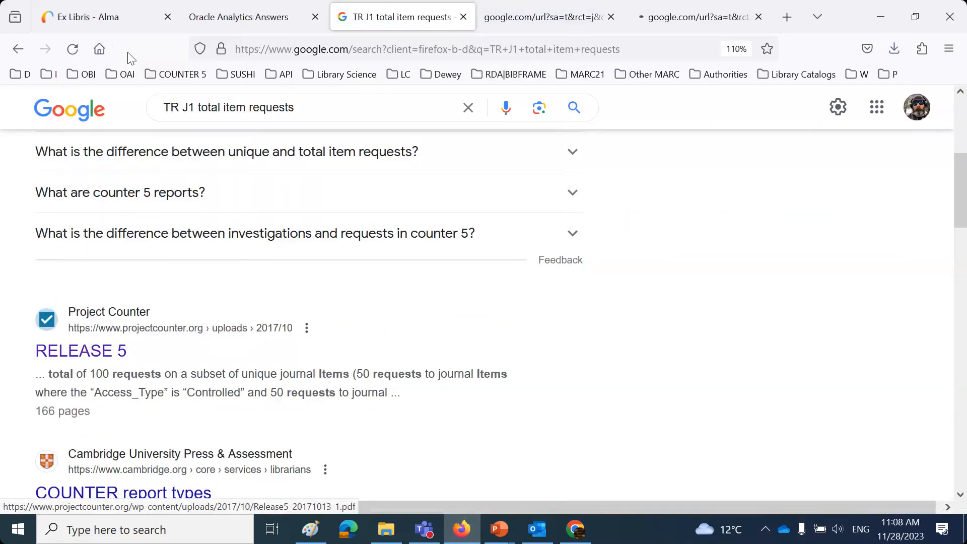
{"action": "left_click", "coordinate": [543, 20]}
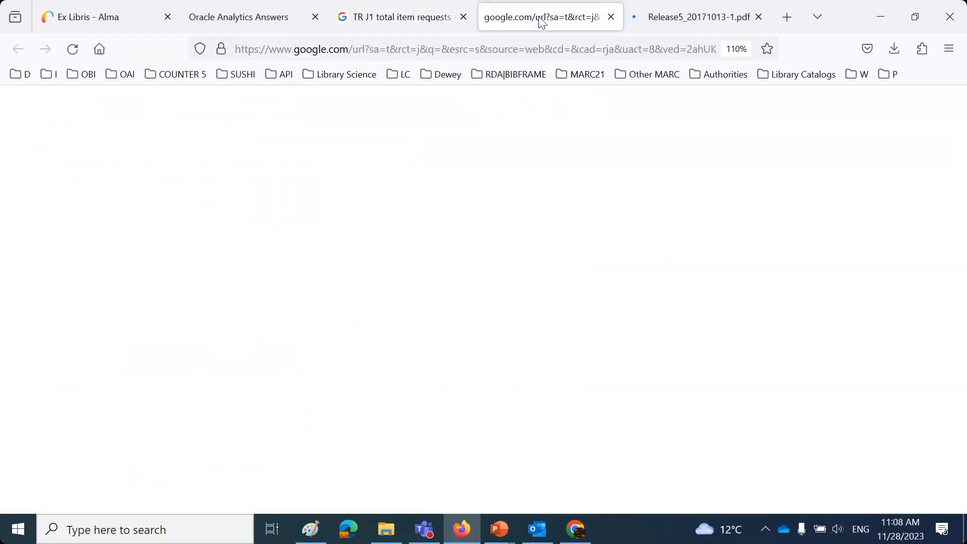
{"action": "left_click", "coordinate": [636, 20]}
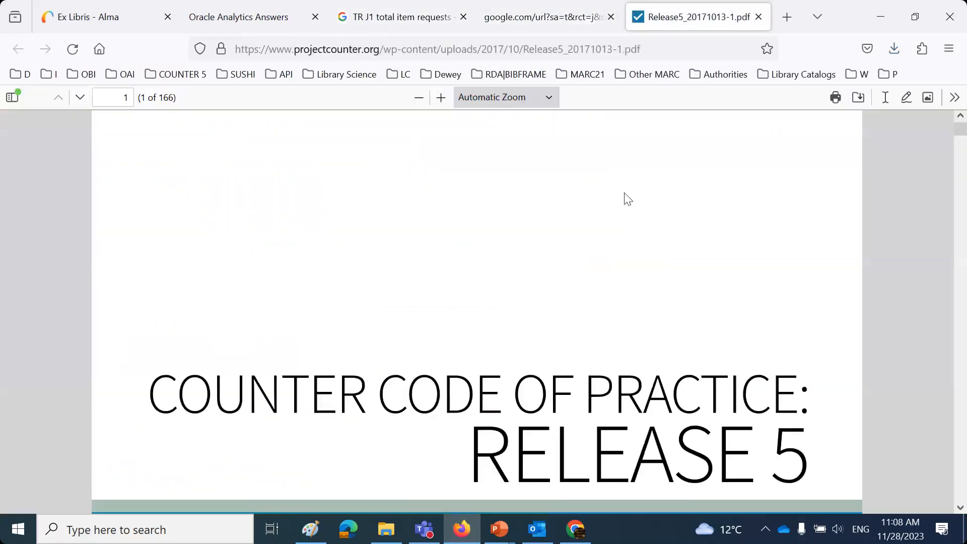
- Locate the Standard View: TR_J1 section in the Release 5 PDF, enlarge it, and read its description and audit requirements
{"action": "key", "text": "ctrl+f"}
{"action": "type", "text": "TR J1"}
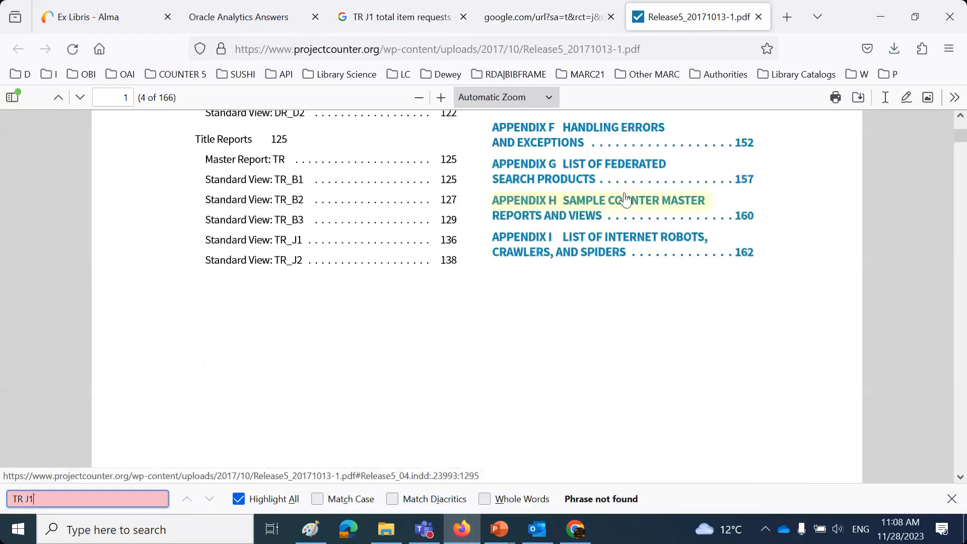
{"action": "left_click", "coordinate": [280, 240]}
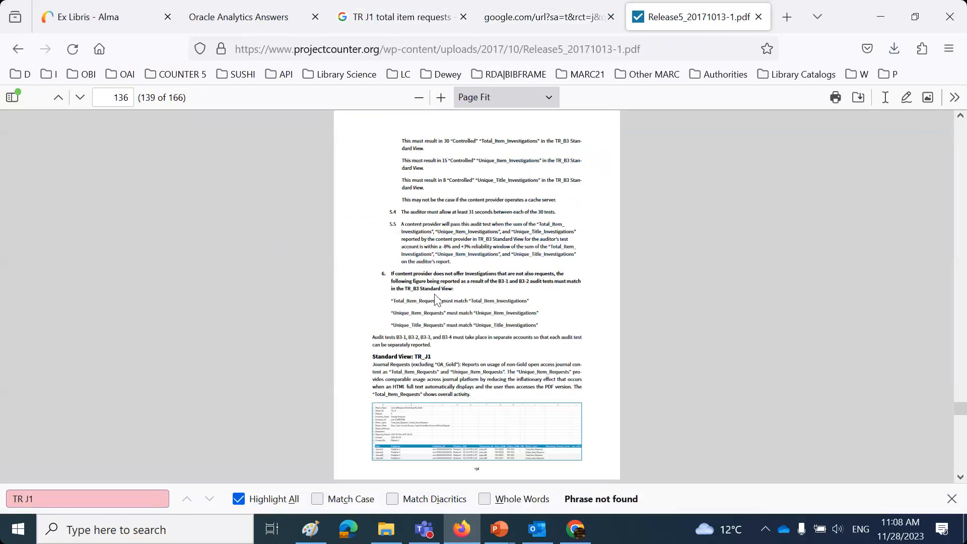
{"action": "key", "text": "ctrl+plus"}
{"action": "key", "text": "ctrl+plus"}
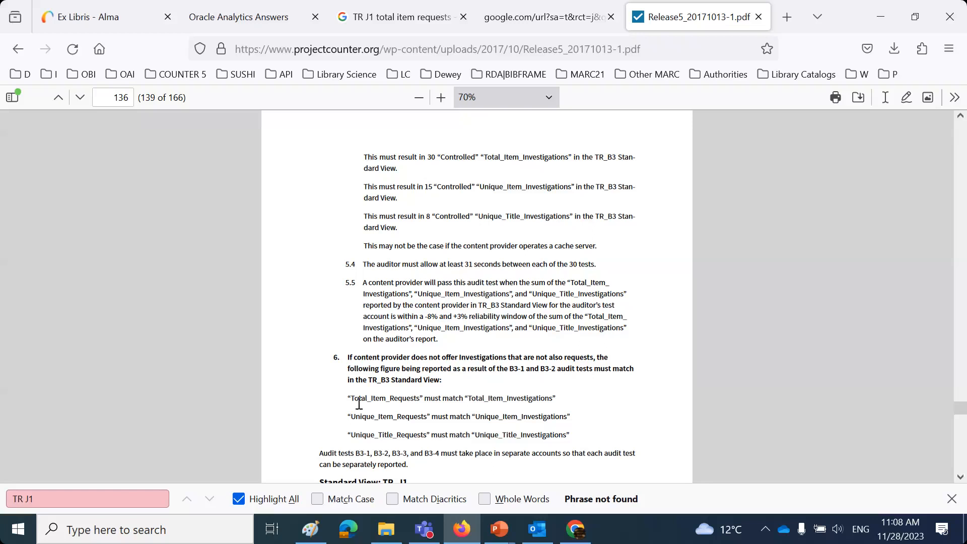
{"action": "scroll", "coordinate": [349, 399], "scroll_direction": "down", "scroll_amount": 3}
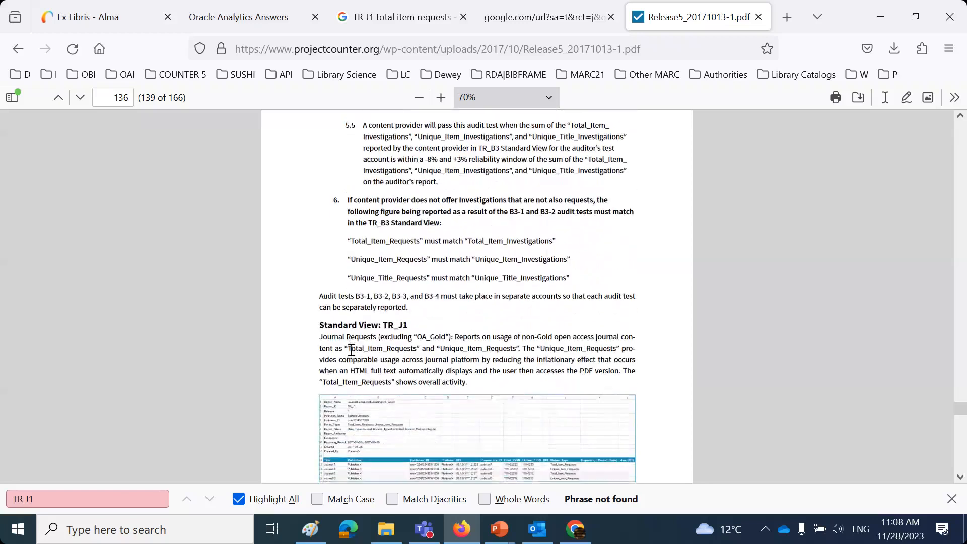
{"action": "left_click_drag", "start_coordinate": [416, 327], "coordinate": [381, 326]}
{"action": "scroll", "coordinate": [422, 335], "scroll_direction": "down", "scroll_amount": 5}
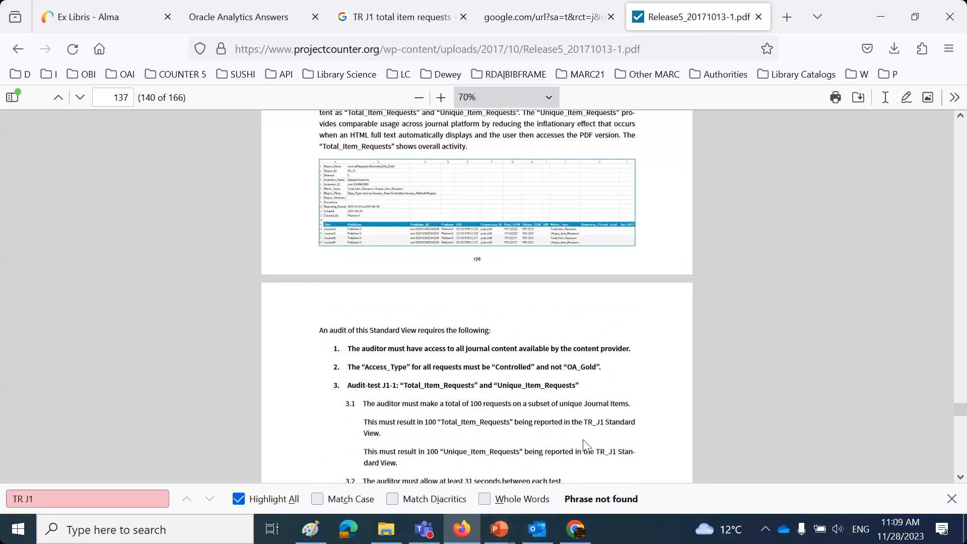
{"action": "scroll", "coordinate": [588, 444], "scroll_direction": "down", "scroll_amount": 3}
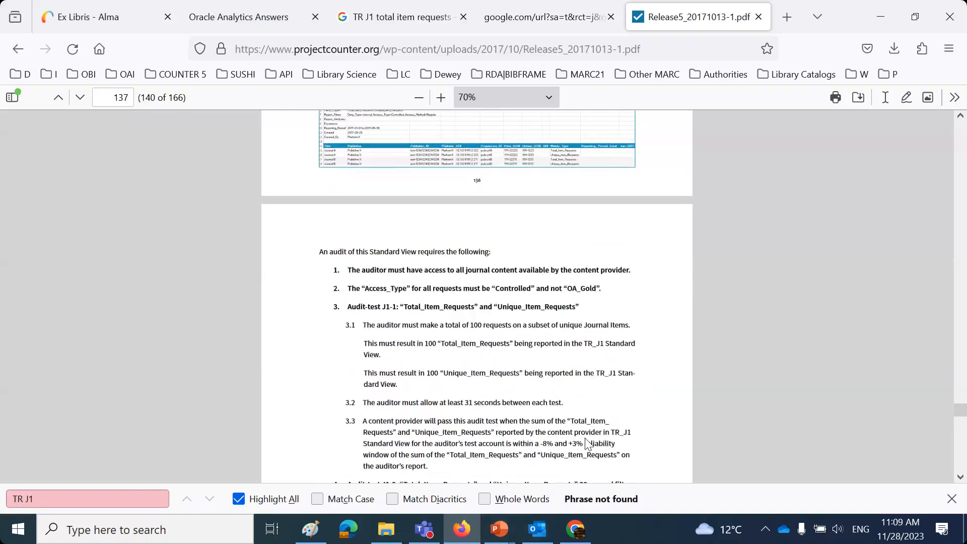
- Switch to Alma and search electronic collections by Electronic Collection Name for "wiley"
{"action": "left_click", "coordinate": [254, 19]}
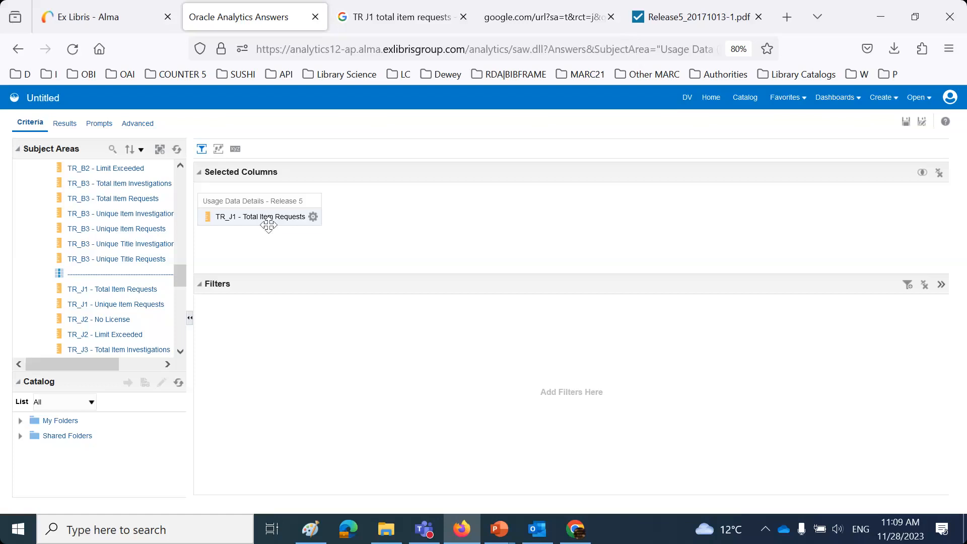
{"action": "left_click", "coordinate": [94, 18]}
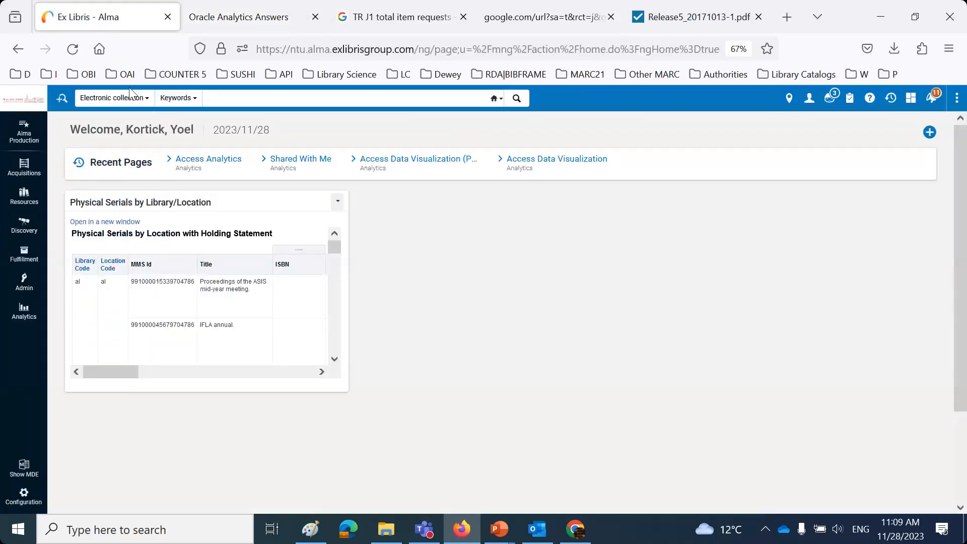
{"action": "left_click", "coordinate": [179, 98]}
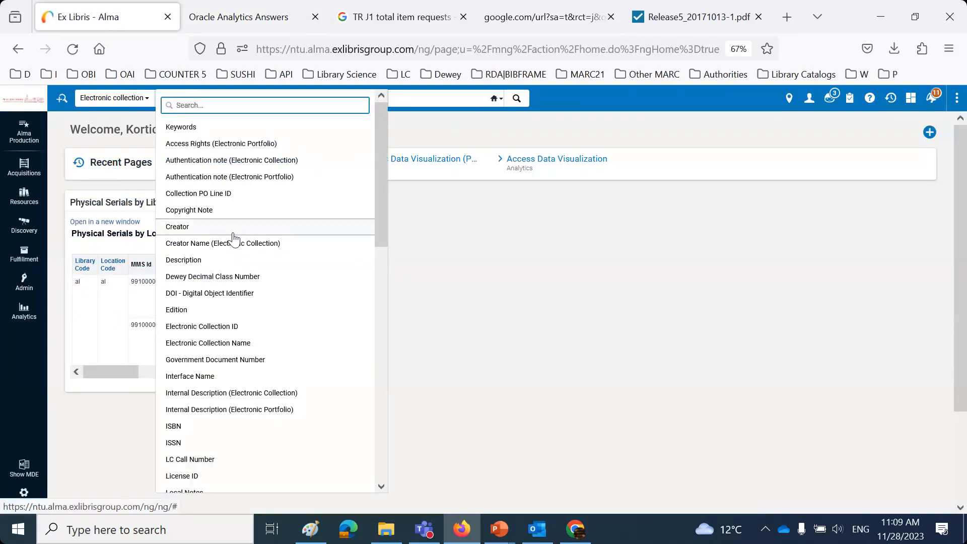
{"action": "left_click", "coordinate": [250, 345]}
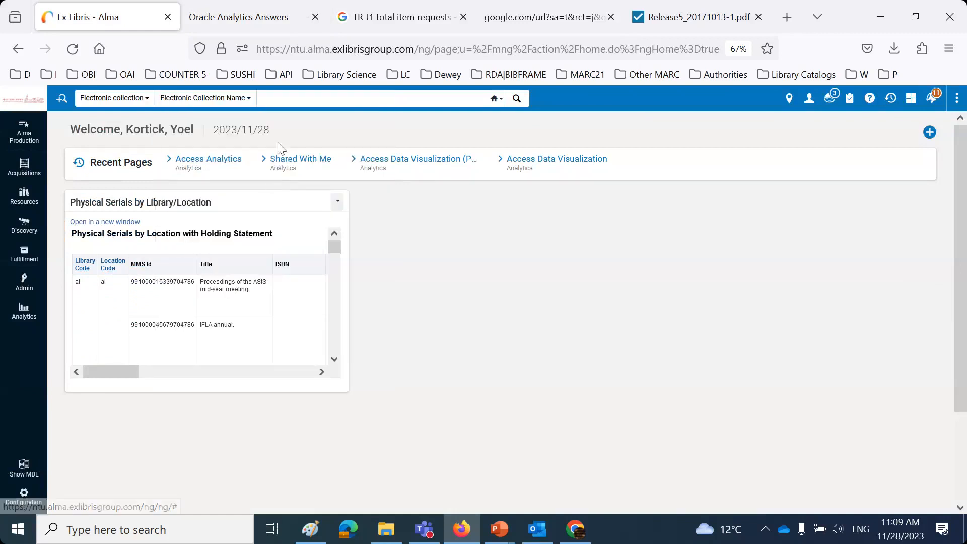
{"action": "left_click", "coordinate": [290, 99]}
{"action": "type", "text": "wiley"}
{"action": "key", "text": "Return"}
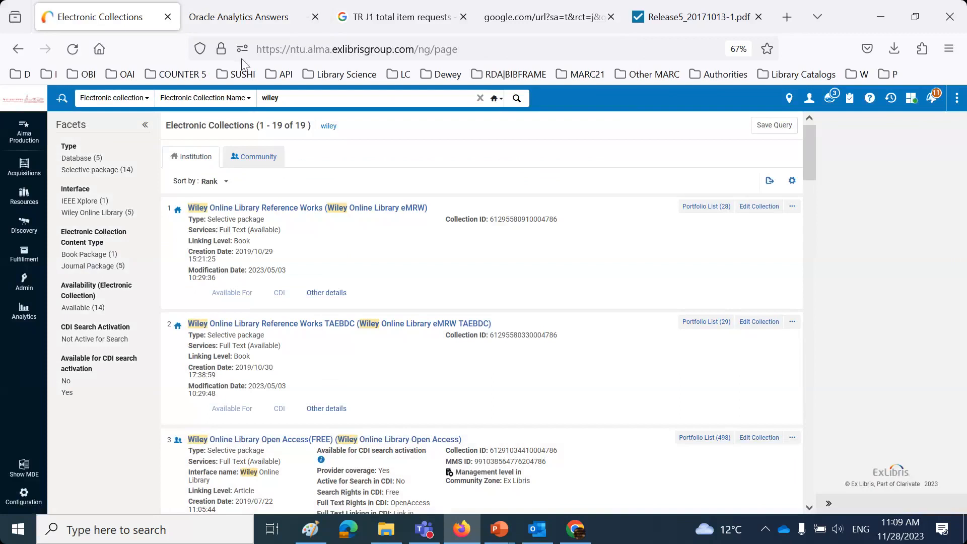
- Return to the Oracle Analytics report and add the Usage Date Year column after TR_J1 - Total Item Requests
{"action": "left_click", "coordinate": [221, 17]}
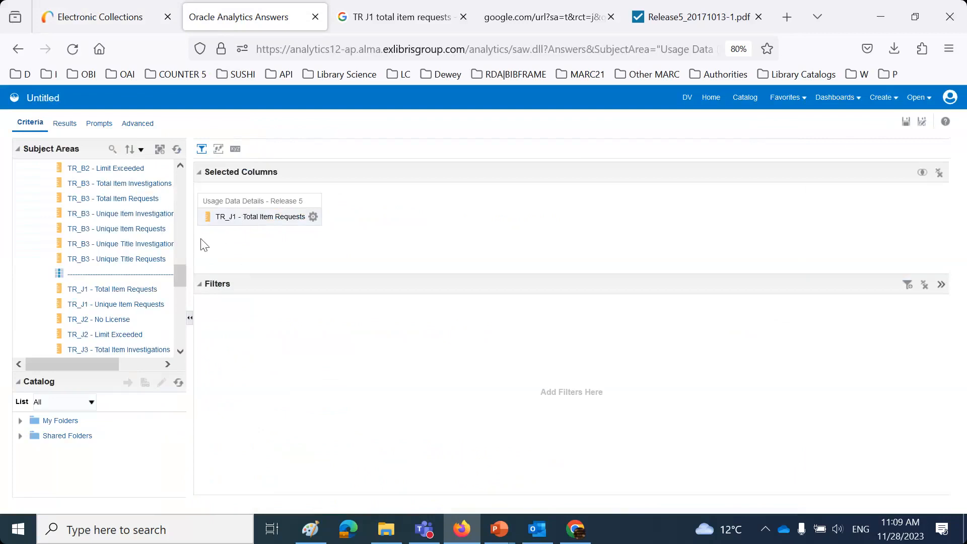
{"action": "left_click_drag", "start_coordinate": [396, 251], "coordinate": [298, 242]}
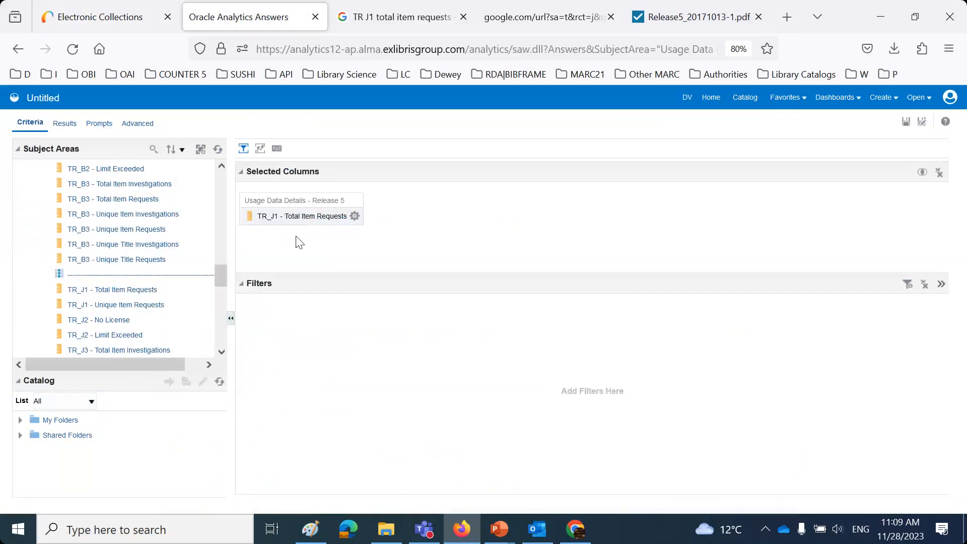
{"action": "scroll", "coordinate": [143, 257], "scroll_direction": "down", "scroll_amount": 5}
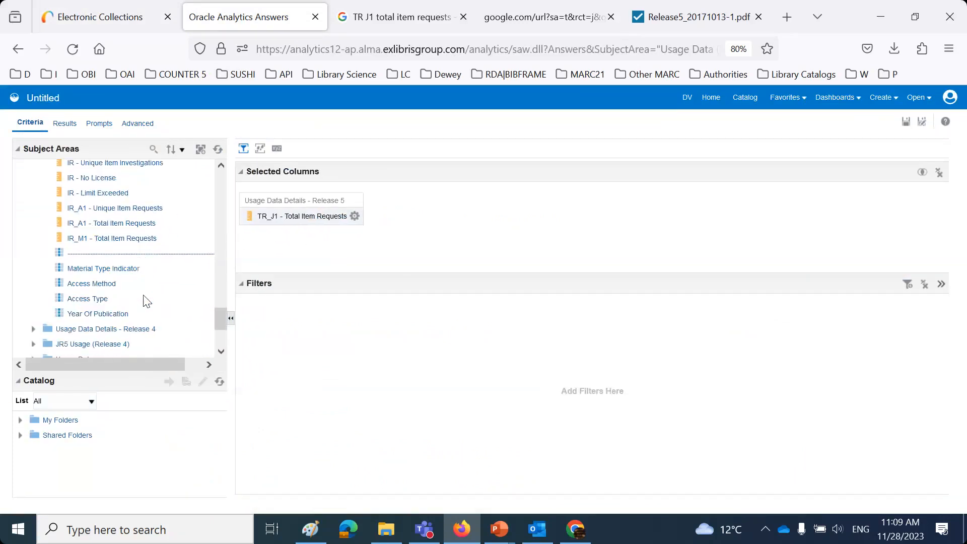
{"action": "scroll", "coordinate": [146, 302], "scroll_direction": "down", "scroll_amount": 2}
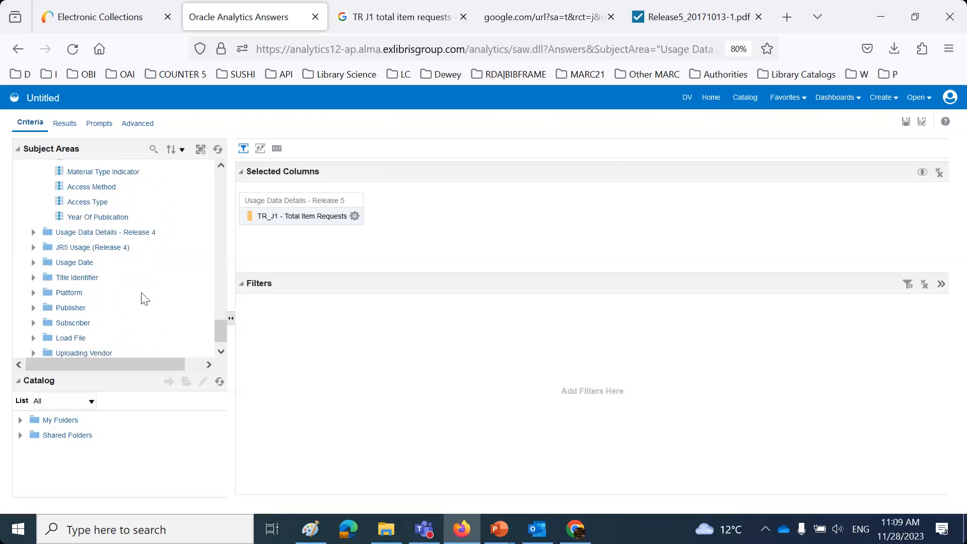
{"action": "left_click", "coordinate": [33, 263]}
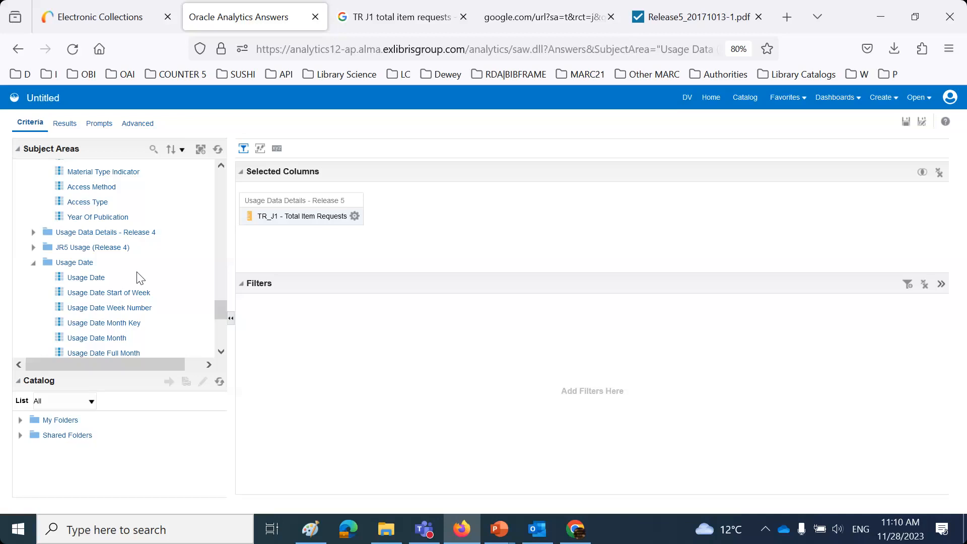
{"action": "scroll", "coordinate": [141, 278], "scroll_direction": "down", "scroll_amount": 3}
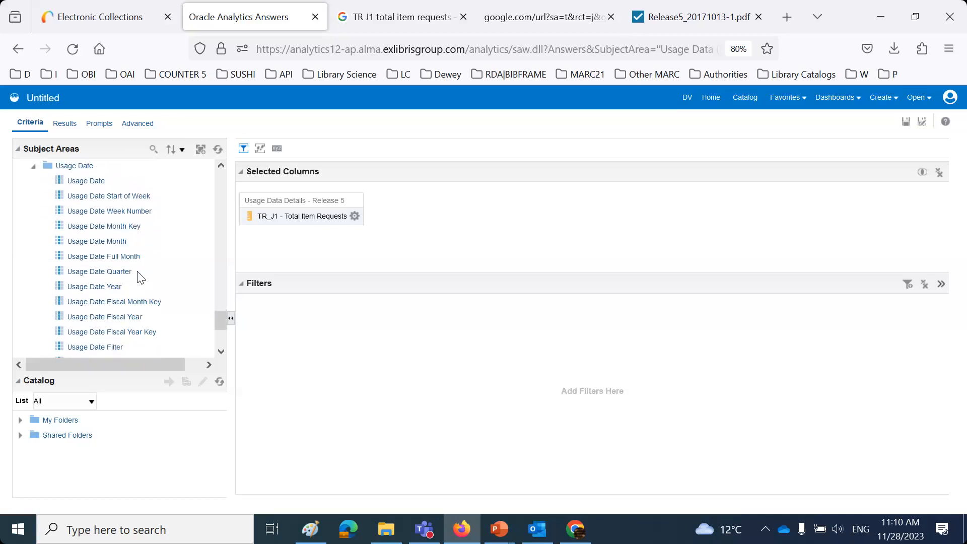
{"action": "left_click_drag", "start_coordinate": [83, 287], "coordinate": [430, 220]}
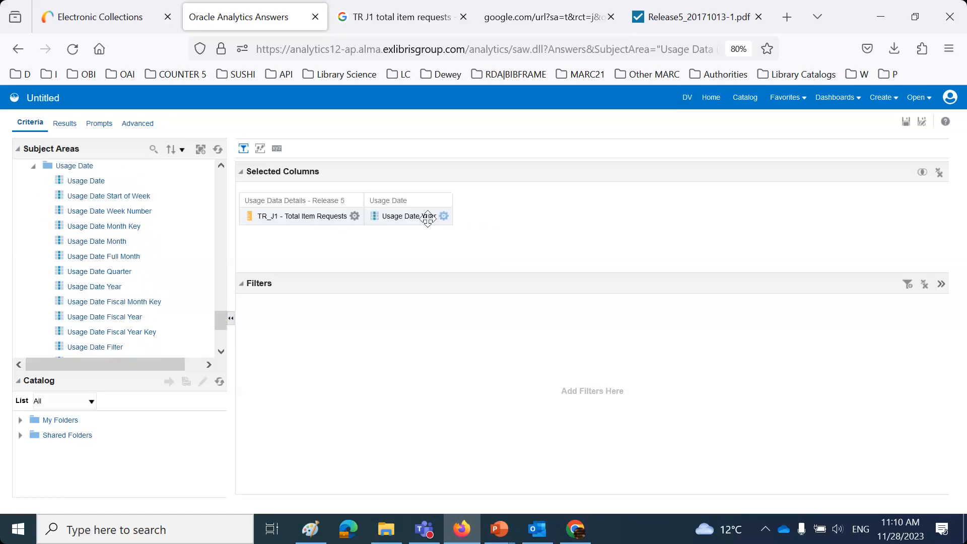
- Filter the Usage Date Year column to is equal to / is in 2022
{"action": "left_click", "coordinate": [444, 216]}
{"action": "left_click", "coordinate": [475, 295]}
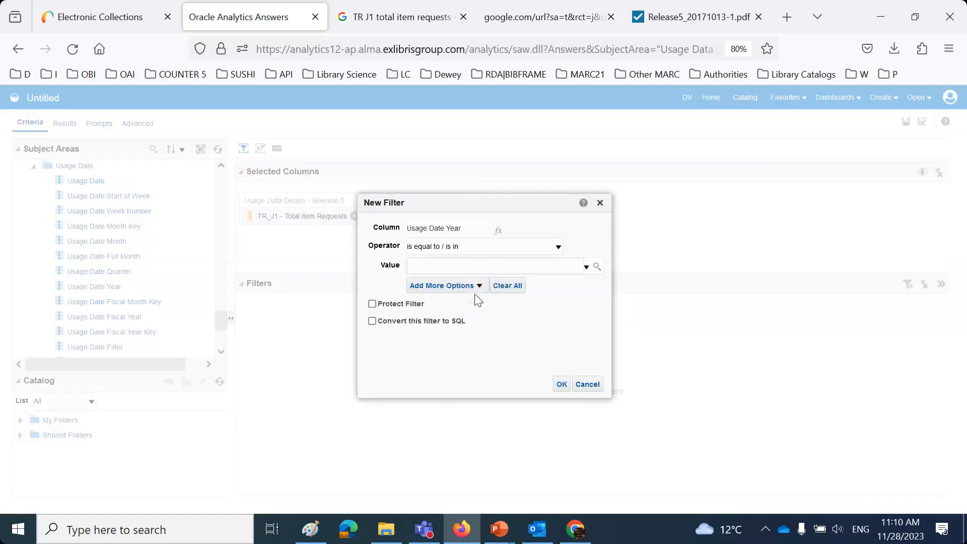
{"action": "type", "text": "2022"}
{"action": "left_click", "coordinate": [563, 385]}
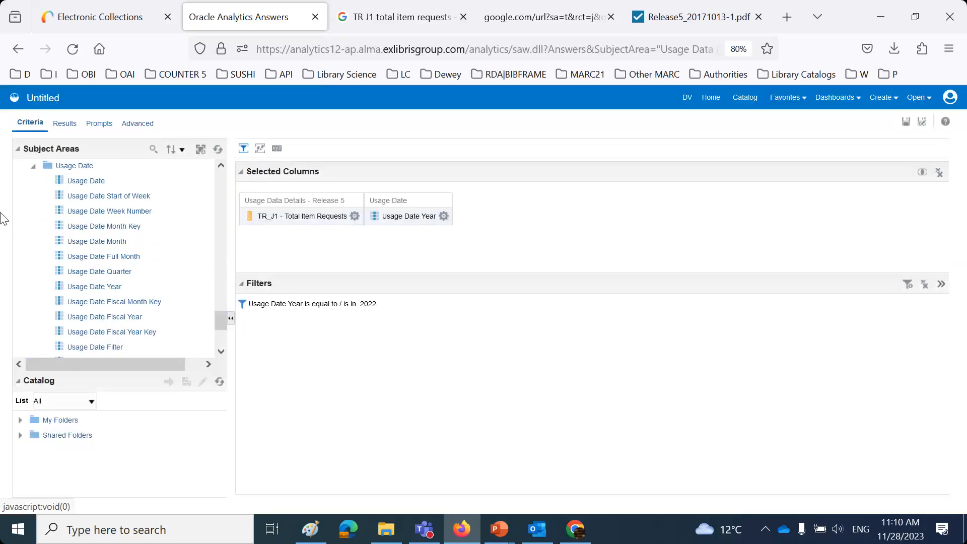
- Add the Platform column to the report and open the list of selectable values for a new filter on it
{"action": "left_click", "coordinate": [35, 167]}
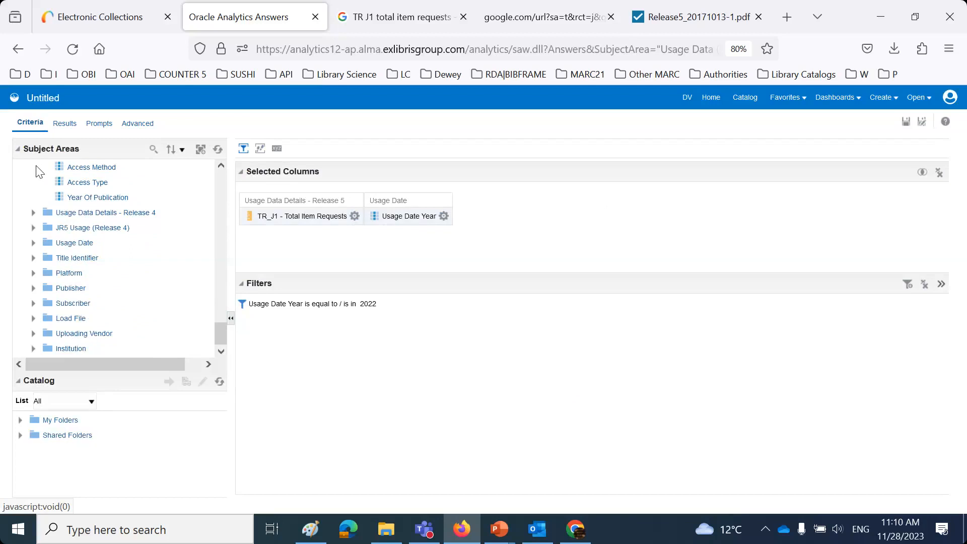
{"action": "left_click", "coordinate": [33, 273]}
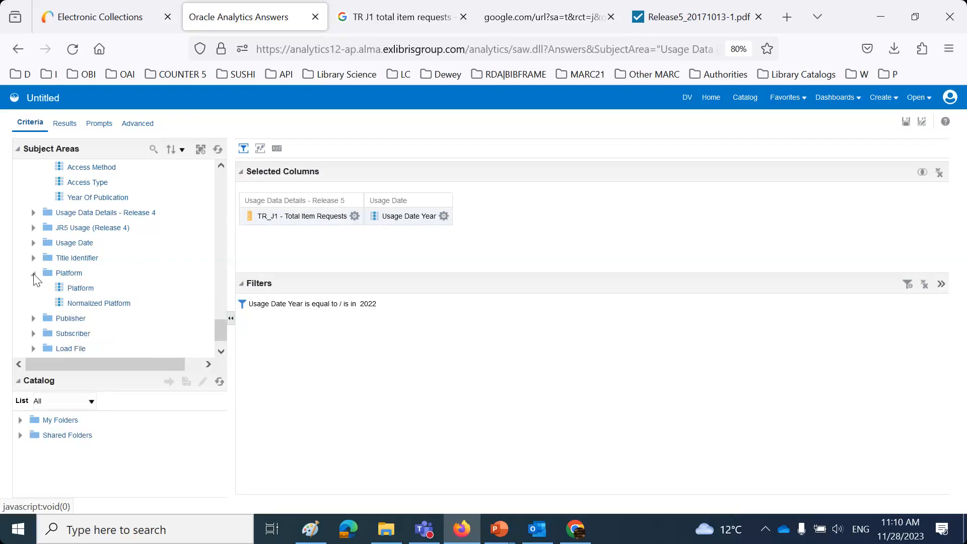
{"action": "left_click_drag", "start_coordinate": [78, 288], "coordinate": [560, 267]}
{"action": "left_click", "coordinate": [505, 216]}
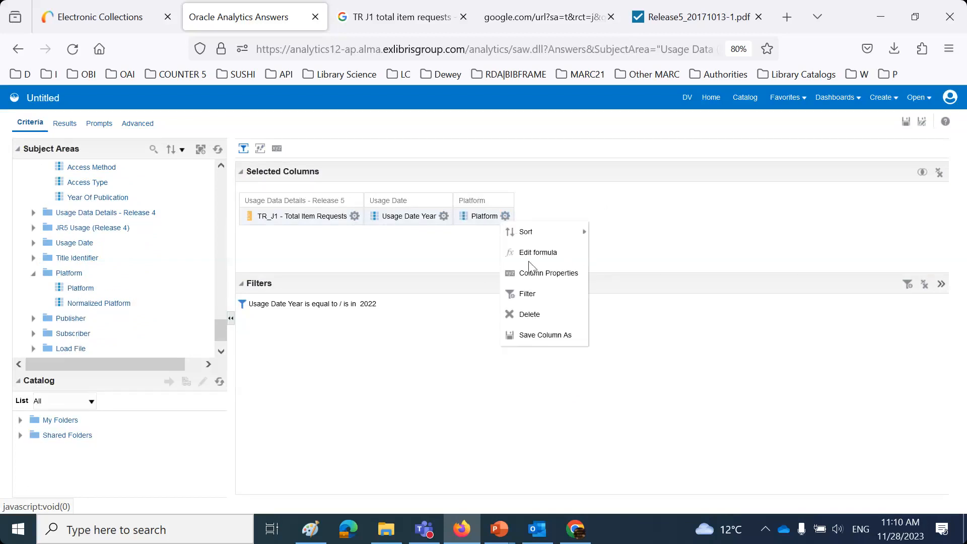
{"action": "left_click", "coordinate": [542, 294]}
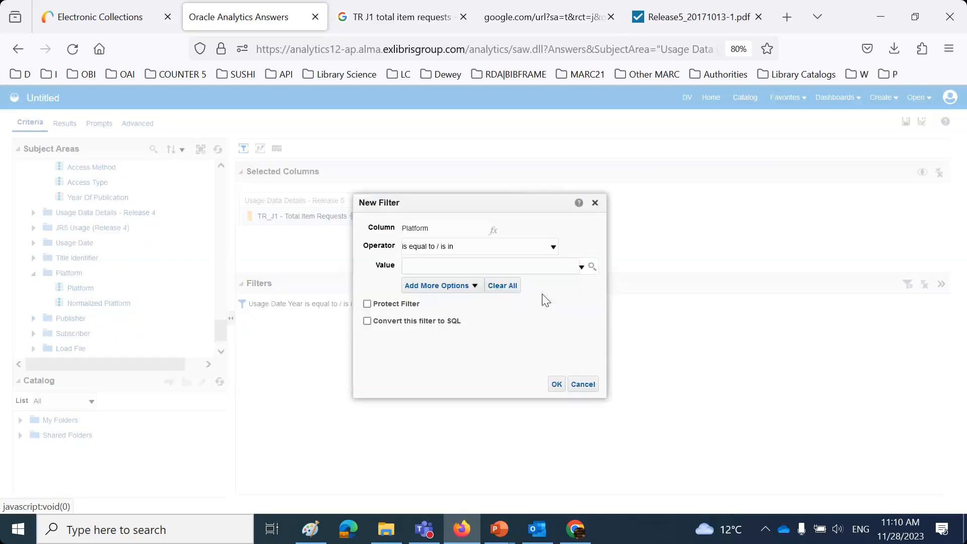
{"action": "left_click", "coordinate": [592, 267]}
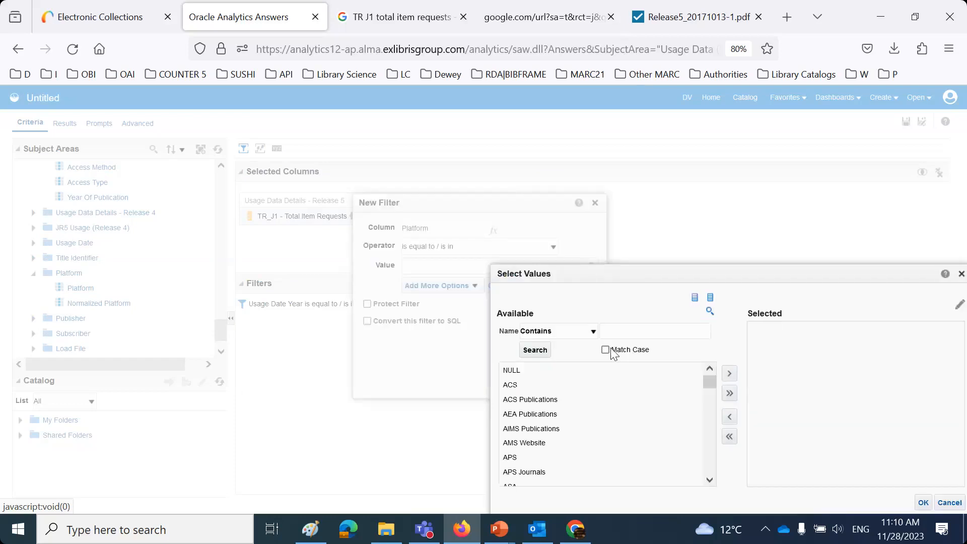
- Browse the available platform values from the start of the list down to the Emerald entries
{"action": "left_click", "coordinate": [614, 329]}
{"action": "scroll", "coordinate": [595, 427], "scroll_direction": "down", "scroll_amount": 1}
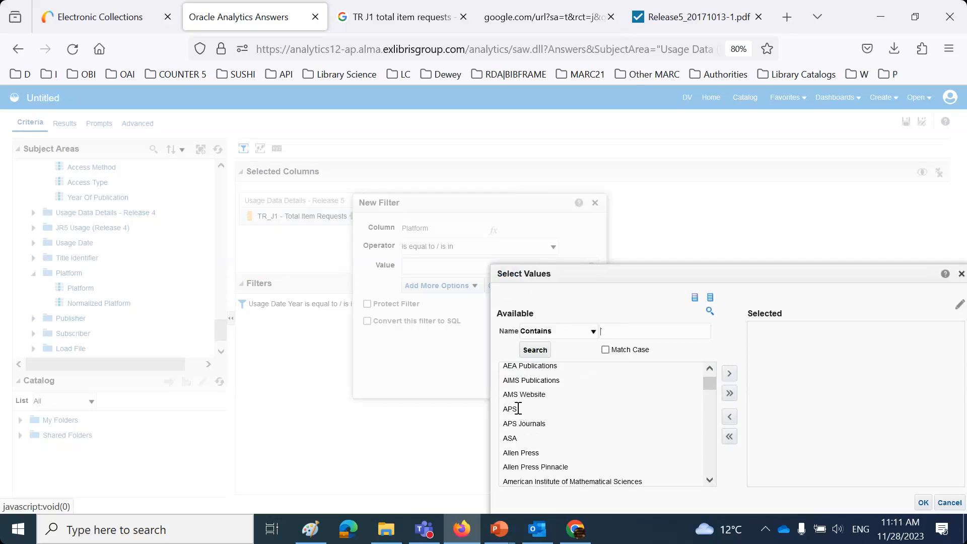
{"action": "scroll", "coordinate": [521, 423], "scroll_direction": "up", "scroll_amount": 1}
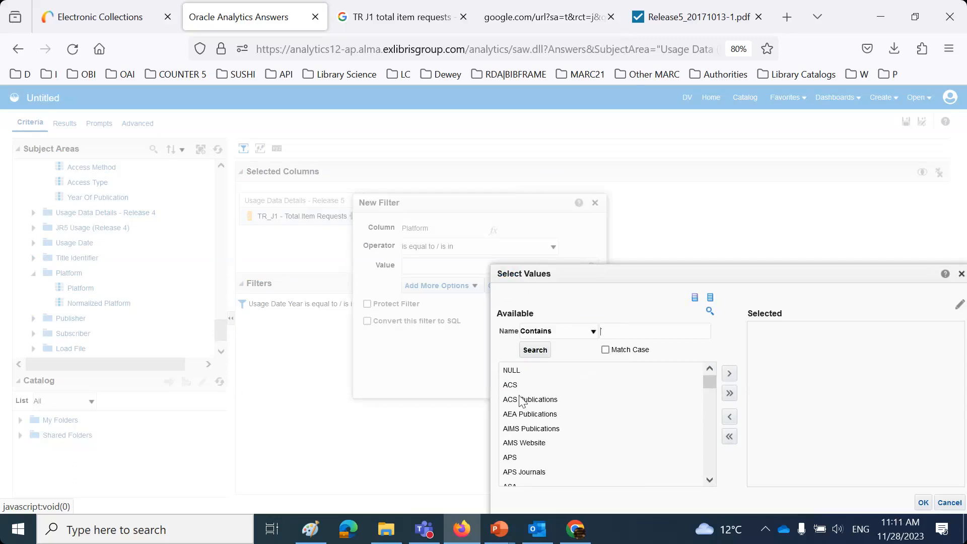
{"action": "scroll", "coordinate": [535, 411], "scroll_direction": "down", "scroll_amount": 2}
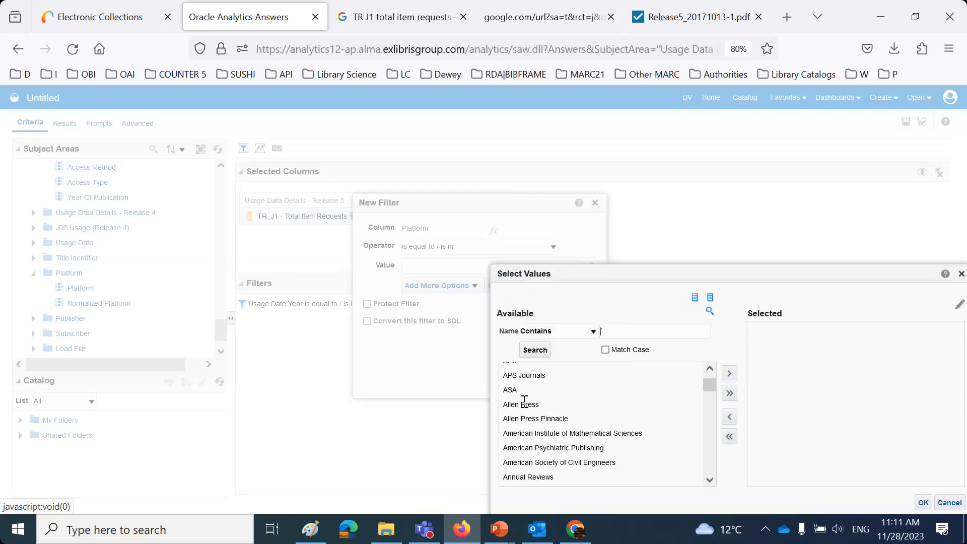
{"action": "scroll", "coordinate": [607, 423], "scroll_direction": "down", "scroll_amount": 2}
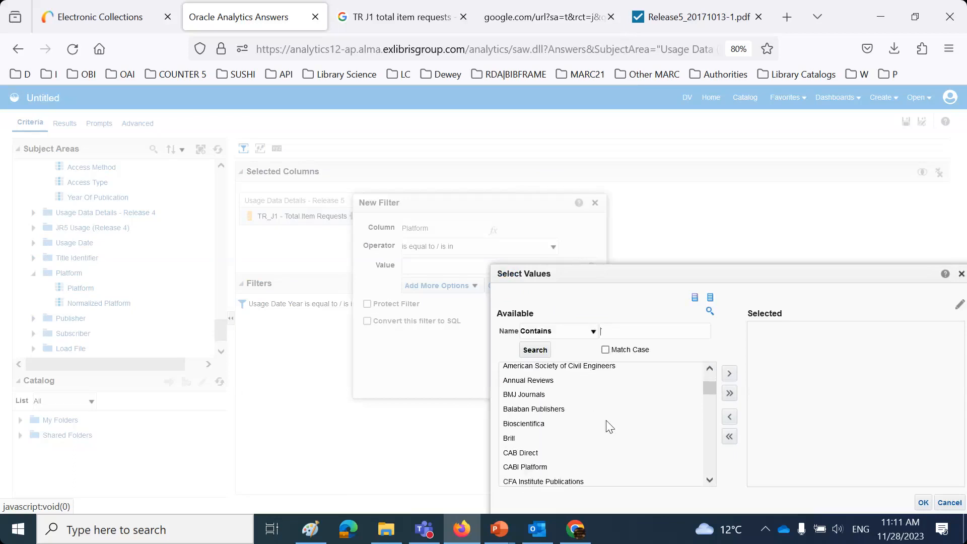
{"action": "scroll", "coordinate": [610, 427], "scroll_direction": "down", "scroll_amount": 2}
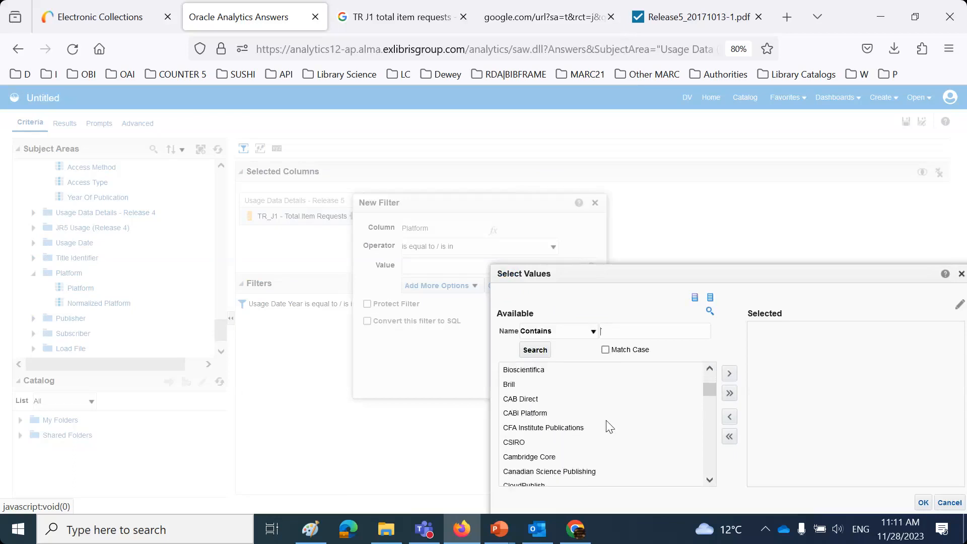
{"action": "scroll", "coordinate": [609, 427], "scroll_direction": "down", "scroll_amount": 1}
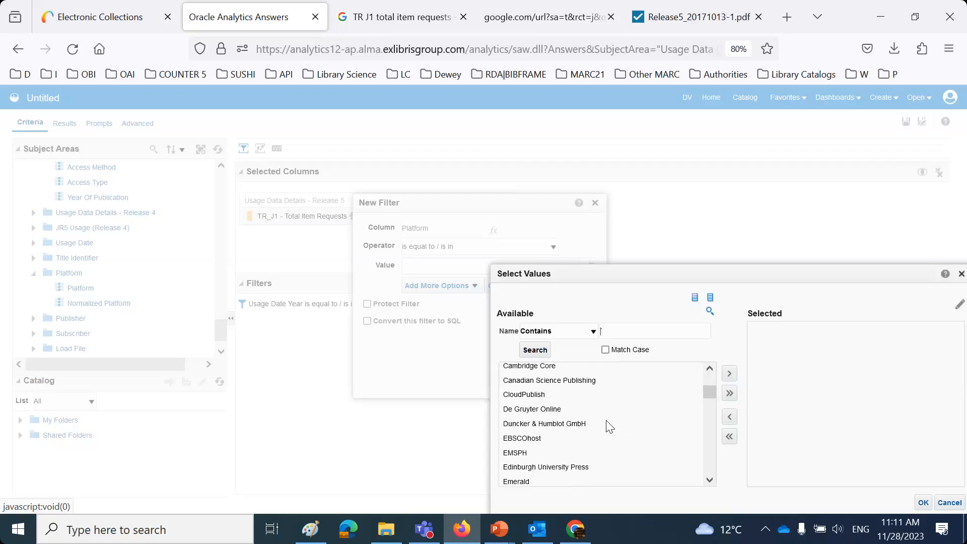
{"action": "scroll", "coordinate": [610, 427], "scroll_direction": "down", "scroll_amount": 1}
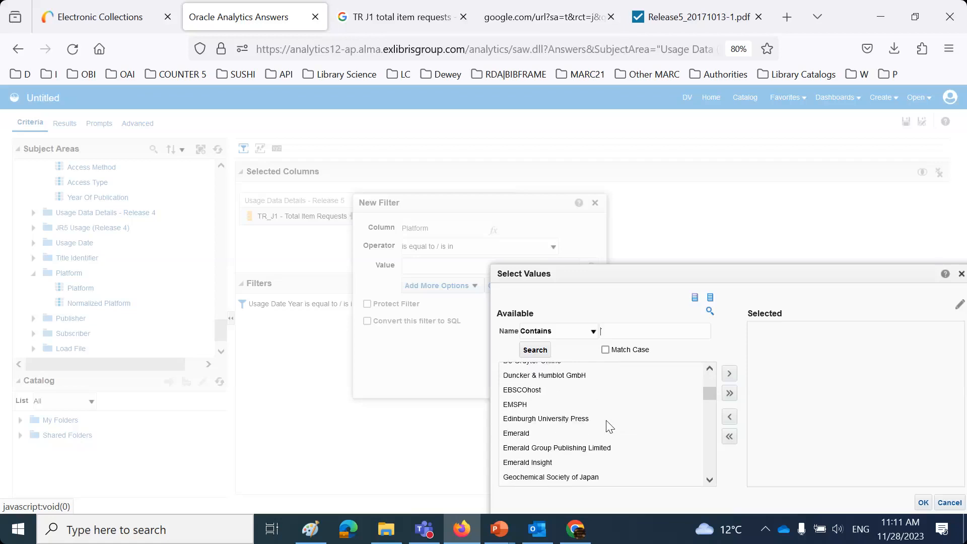
{"action": "double_click", "coordinate": [513, 433]}
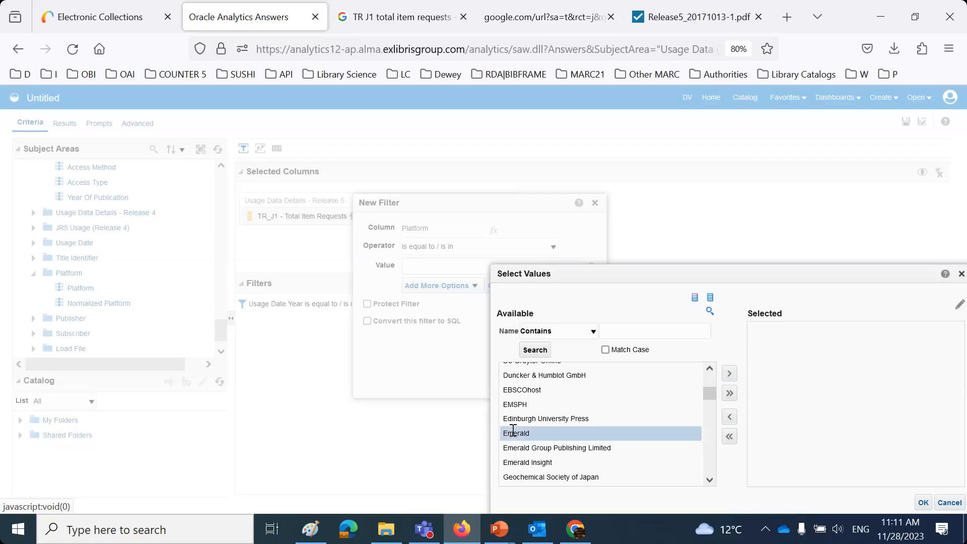
{"action": "double_click", "coordinate": [521, 433]}
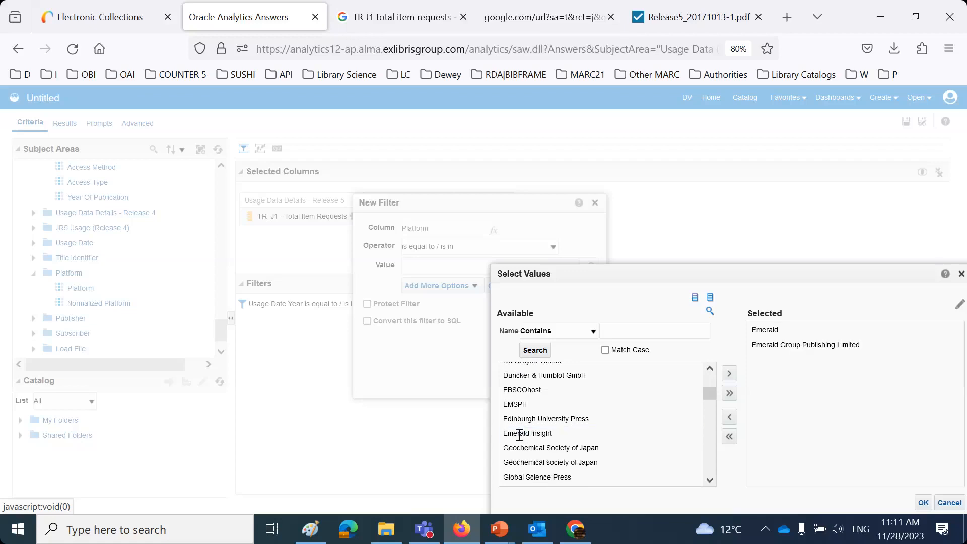
{"action": "left_click", "coordinate": [521, 434]}
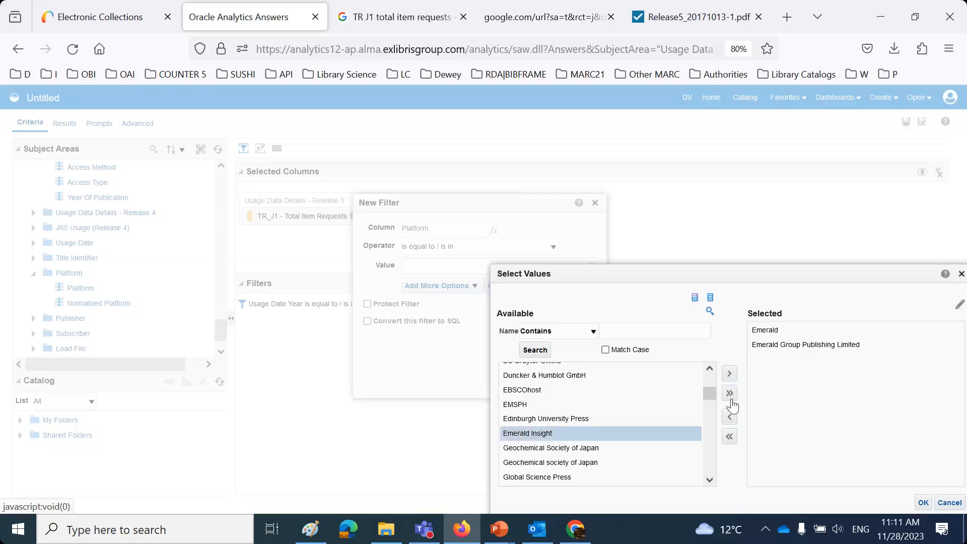
{"action": "left_click", "coordinate": [729, 437]}
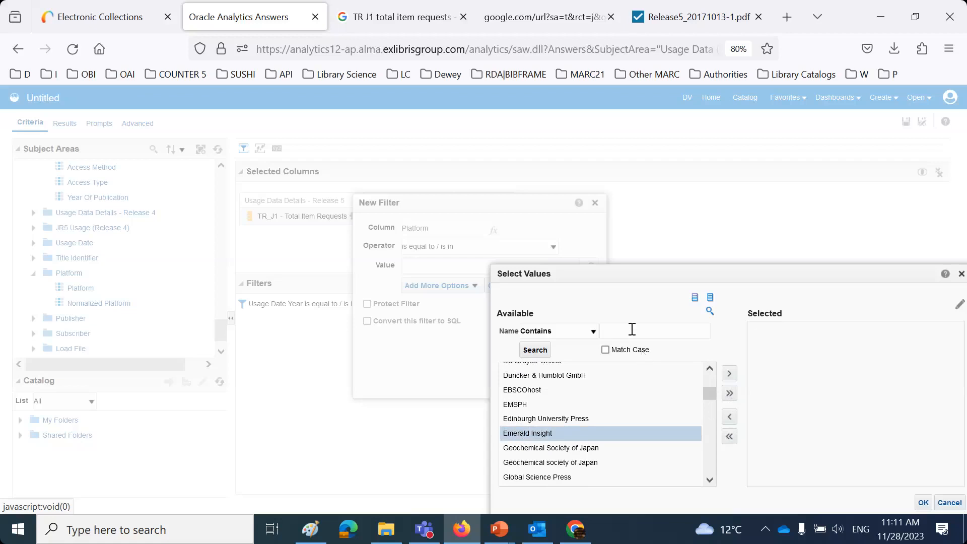
- Search the available platforms for "wiley" and filter the Platform column to Wiley Online Library
{"action": "type", "text": "wiley"}
{"action": "key", "text": "Return"}
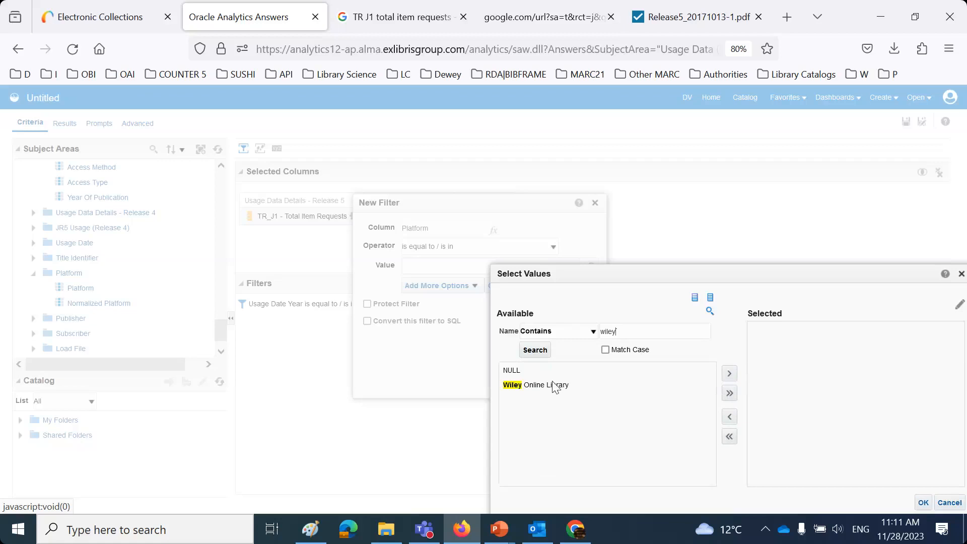
{"action": "left_click", "coordinate": [549, 382]}
{"action": "double_click", "coordinate": [549, 382]}
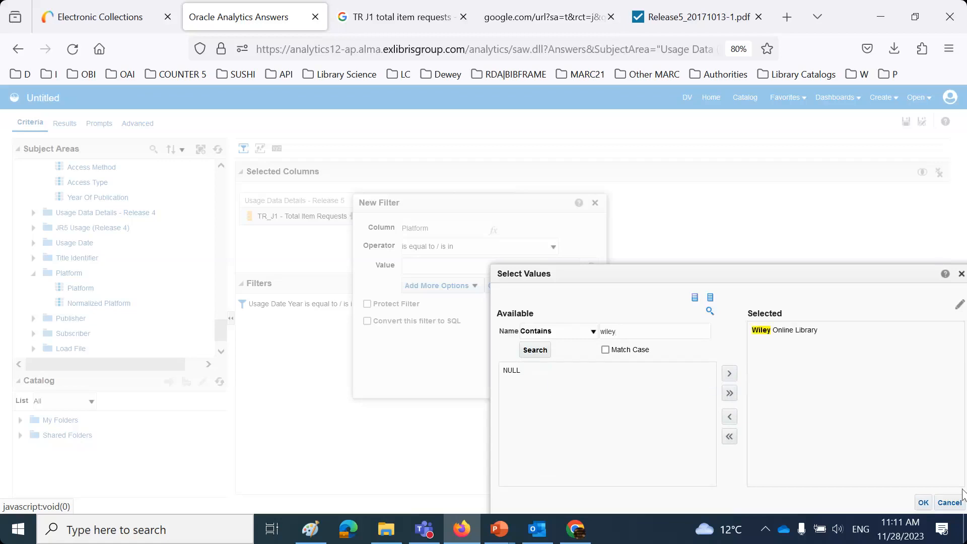
{"action": "left_click", "coordinate": [924, 503]}
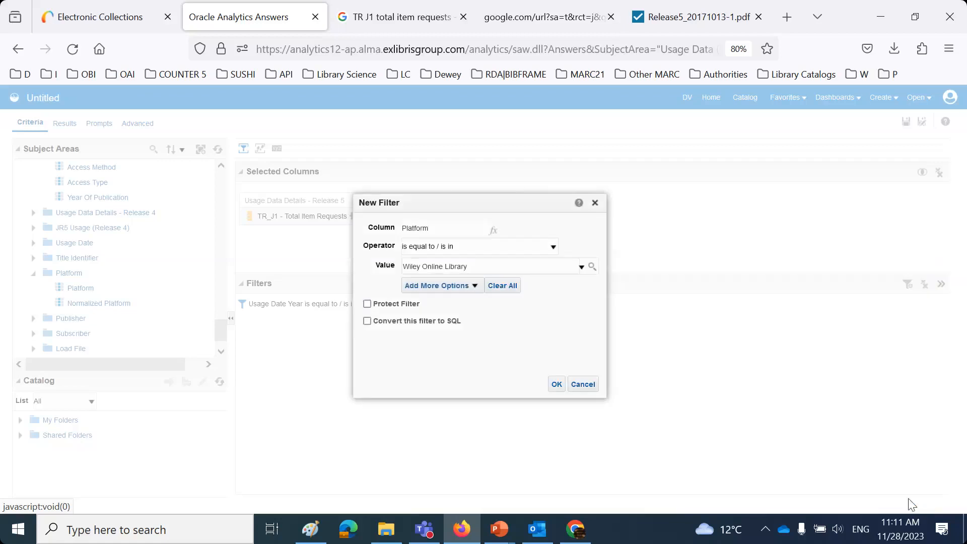
{"action": "left_click", "coordinate": [559, 384]}
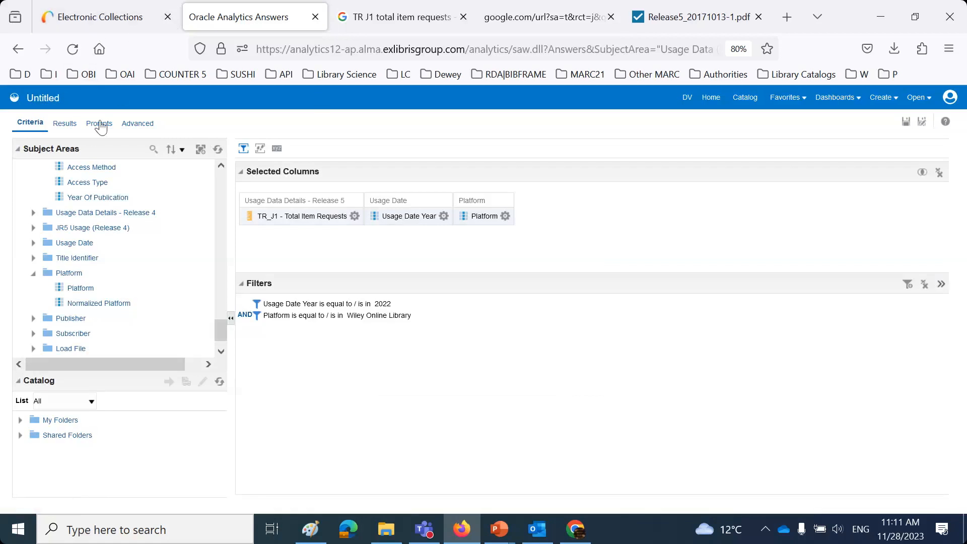
- In the results table, add the PR_P1 - Searches Platform and PR_P1 - Unique Item Requests measures, and return to the report's criteria
{"action": "left_click", "coordinate": [66, 127]}
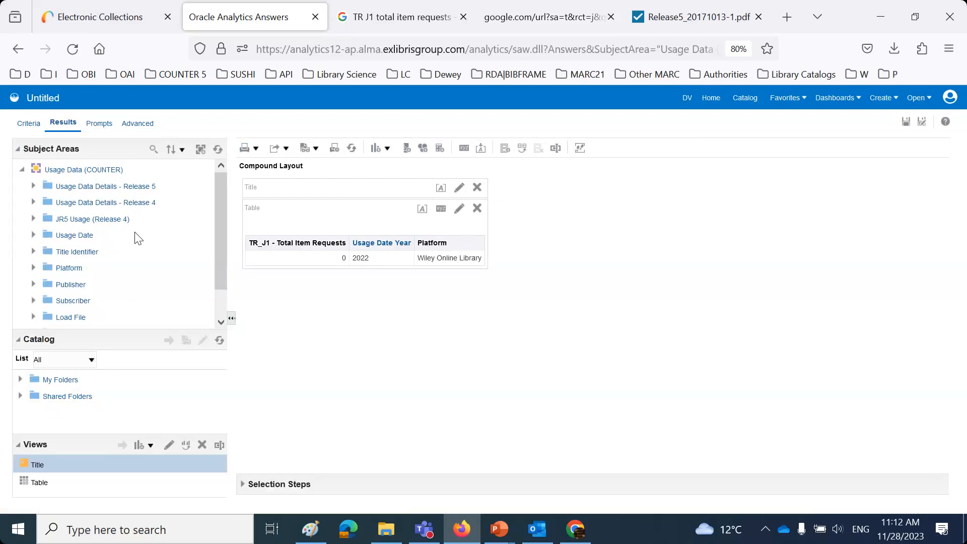
{"action": "left_click", "coordinate": [33, 186]}
{"action": "left_click_drag", "start_coordinate": [232, 257], "coordinate": [277, 264]}
{"action": "scroll", "coordinate": [147, 253], "scroll_direction": "down", "scroll_amount": 3}
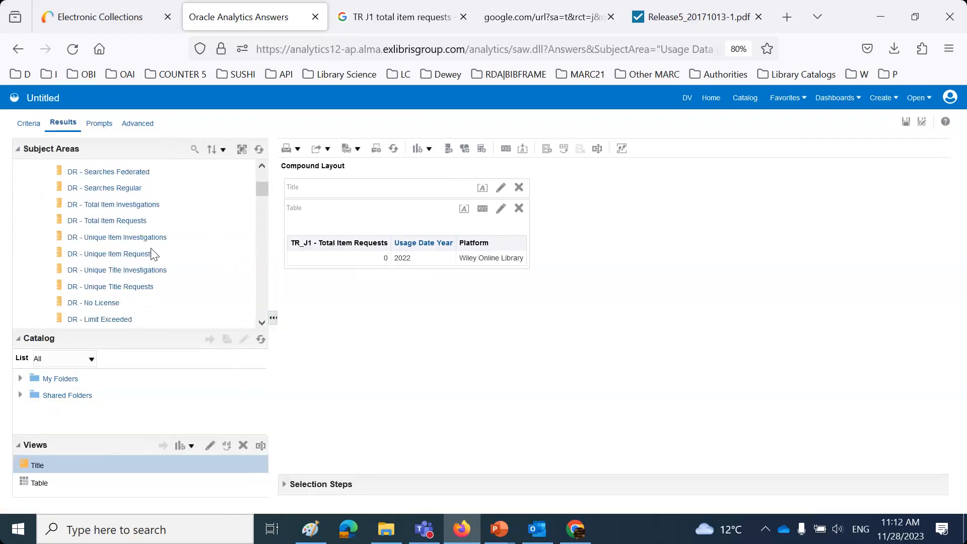
{"action": "scroll", "coordinate": [154, 254], "scroll_direction": "down", "scroll_amount": 10}
{"action": "scroll", "coordinate": [154, 257], "scroll_direction": "down", "scroll_amount": 2}
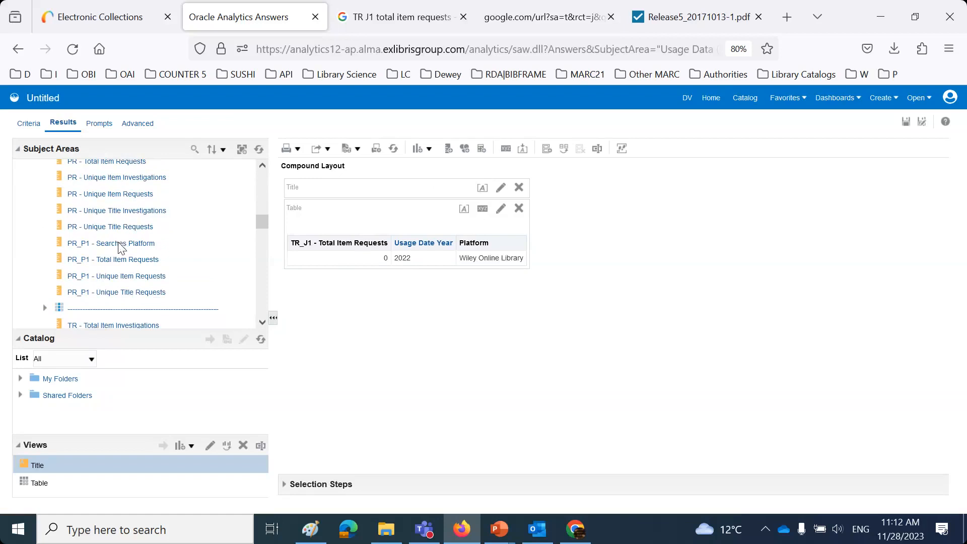
{"action": "left_click_drag", "start_coordinate": [121, 247], "coordinate": [400, 272]}
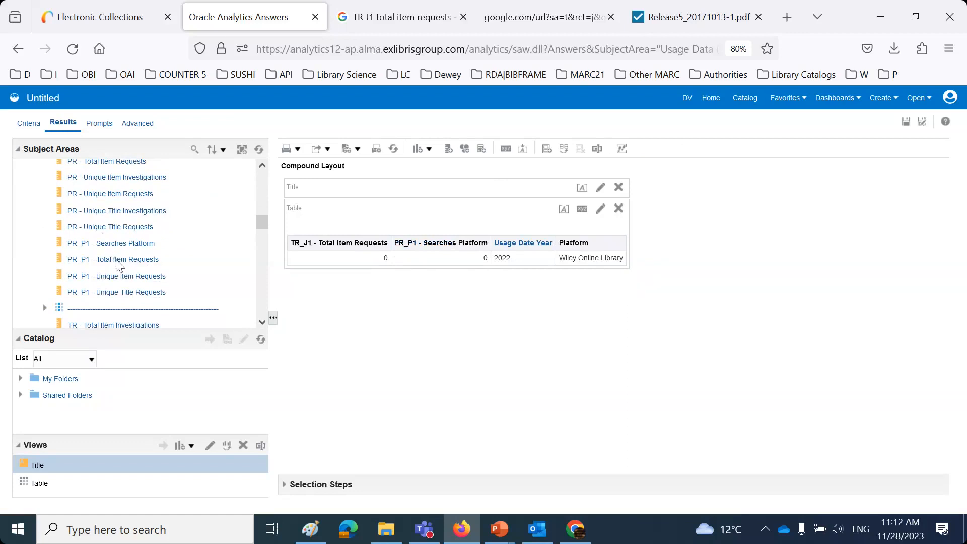
{"action": "left_click_drag", "start_coordinate": [124, 282], "coordinate": [398, 272]}
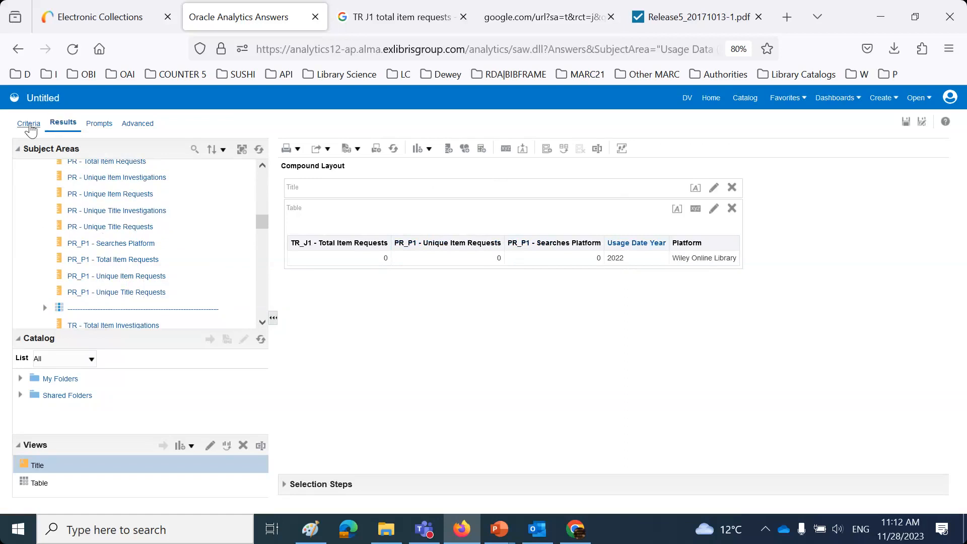
{"action": "left_click", "coordinate": [30, 124]}
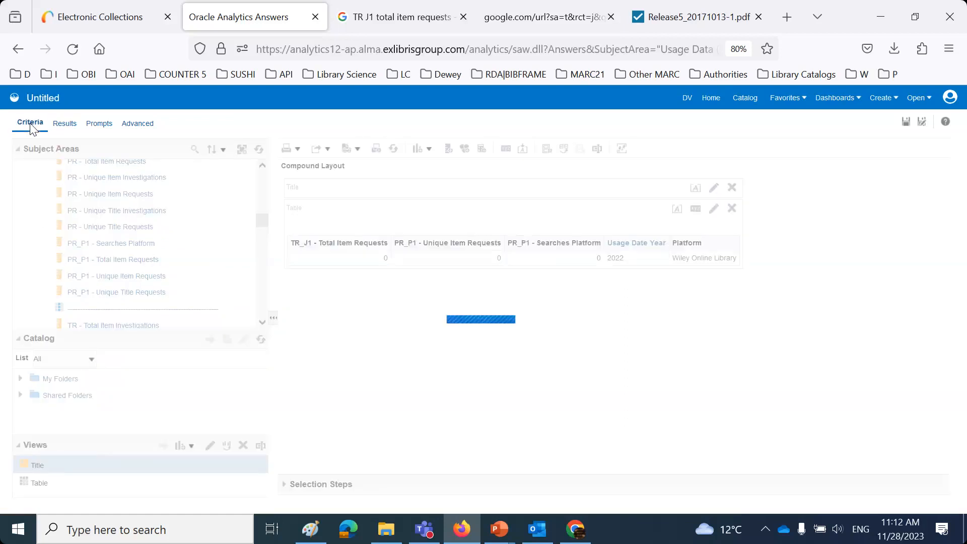
- Remove the Platform filter for Wiley Online Library from the report and display the results
{"action": "left_click", "coordinate": [804, 218]}
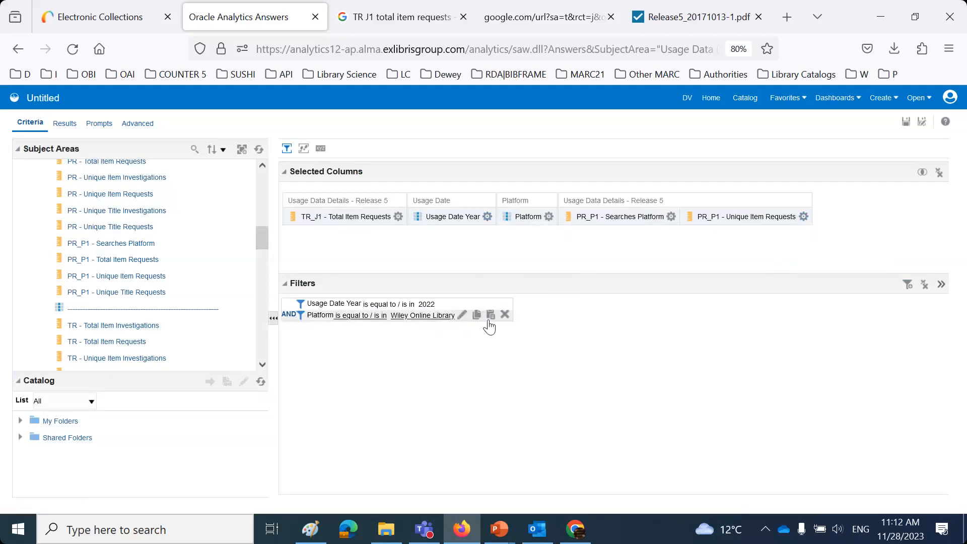
{"action": "left_click", "coordinate": [505, 315]}
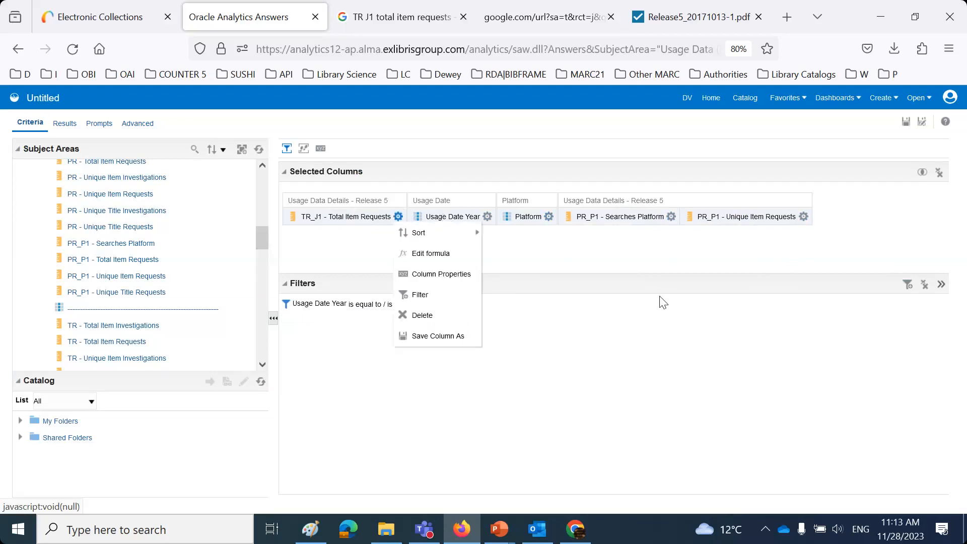
{"action": "left_click", "coordinate": [64, 123]}
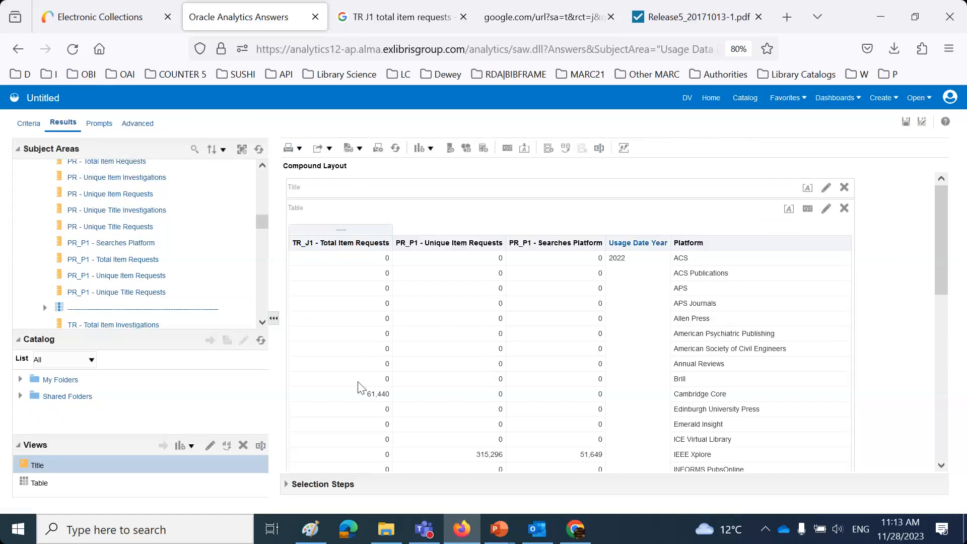
- Examine the 2022 results for all platforms to see which have TR_J1 and PR_P1 usage, checking Cambridge Core and IEEE Xplore
{"action": "left_click", "coordinate": [689, 396]}
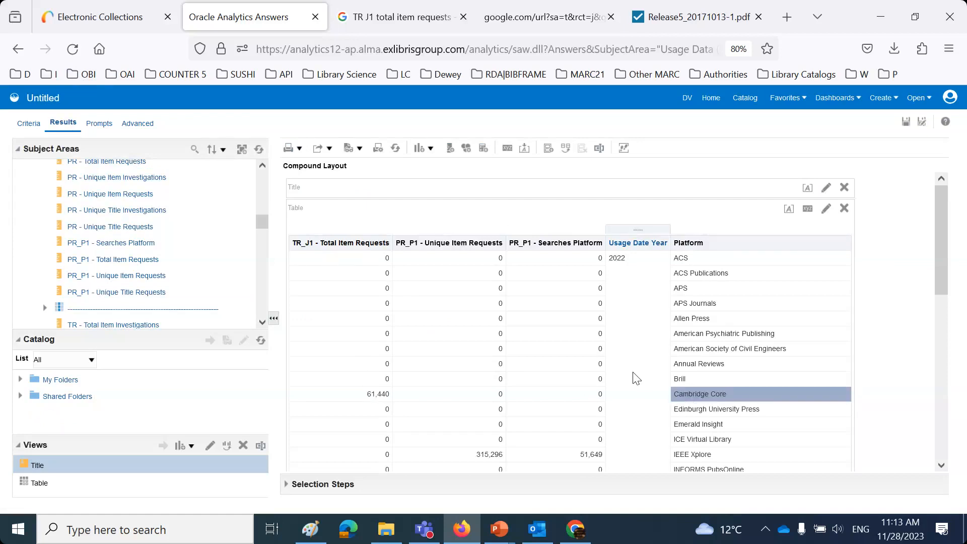
{"action": "scroll", "coordinate": [628, 375], "scroll_direction": "down", "scroll_amount": 3}
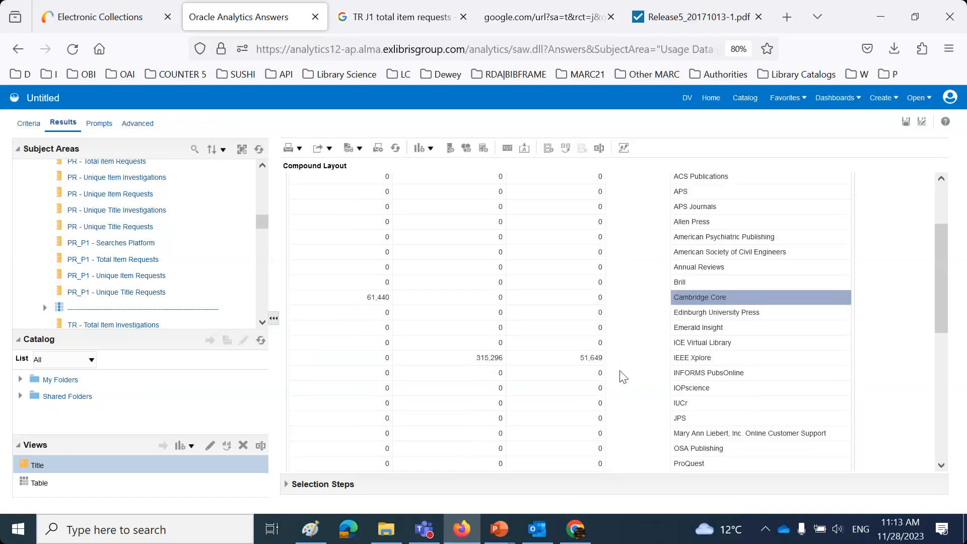
{"action": "left_click", "coordinate": [695, 362]}
{"action": "scroll", "coordinate": [599, 368], "scroll_direction": "up", "scroll_amount": 3}
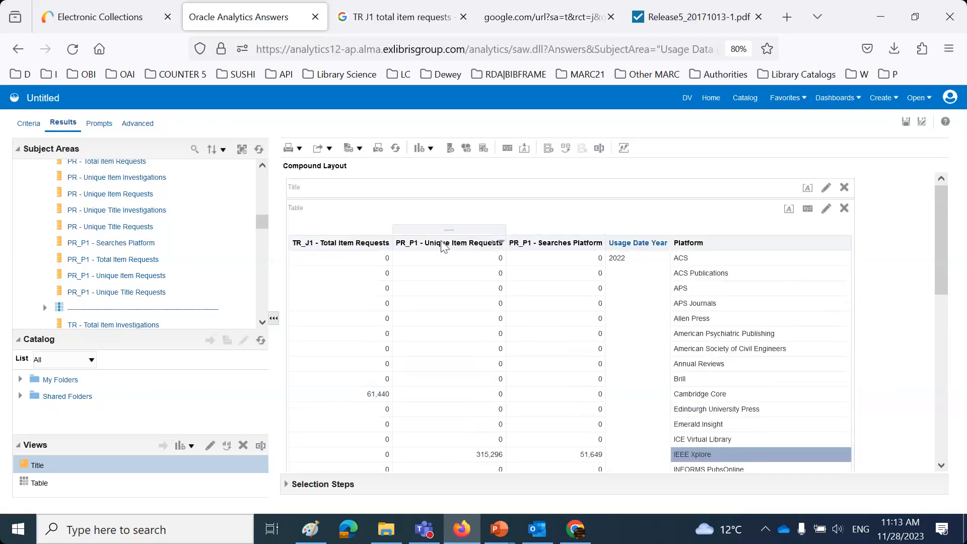
{"action": "scroll", "coordinate": [526, 299], "scroll_direction": "down", "scroll_amount": 3}
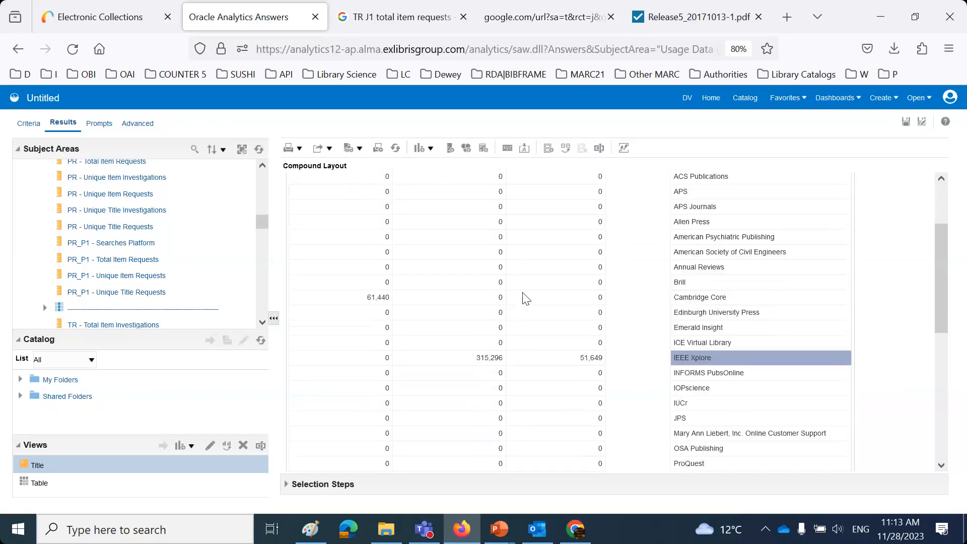
{"action": "scroll", "coordinate": [525, 298], "scroll_direction": "down", "scroll_amount": 8}
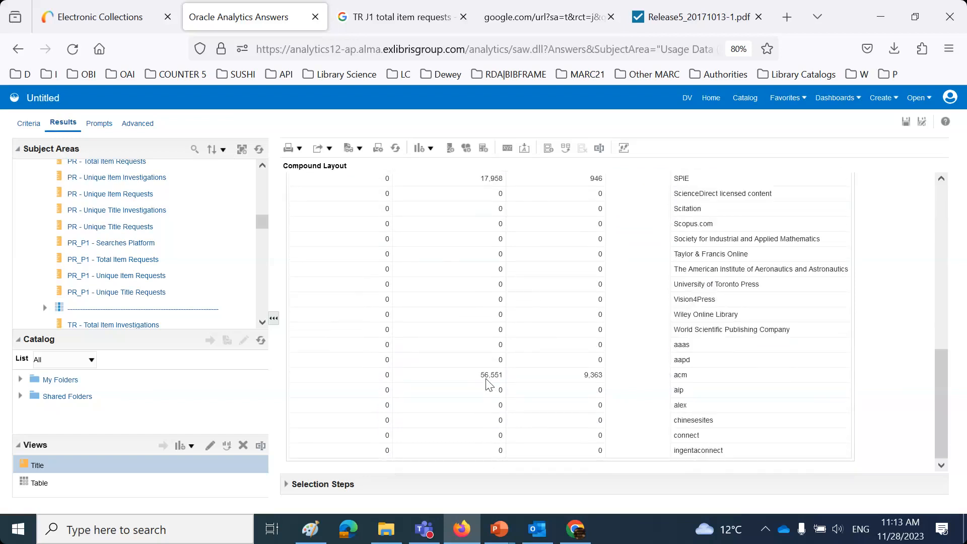
{"action": "scroll", "coordinate": [532, 362], "scroll_direction": "up", "scroll_amount": 8}
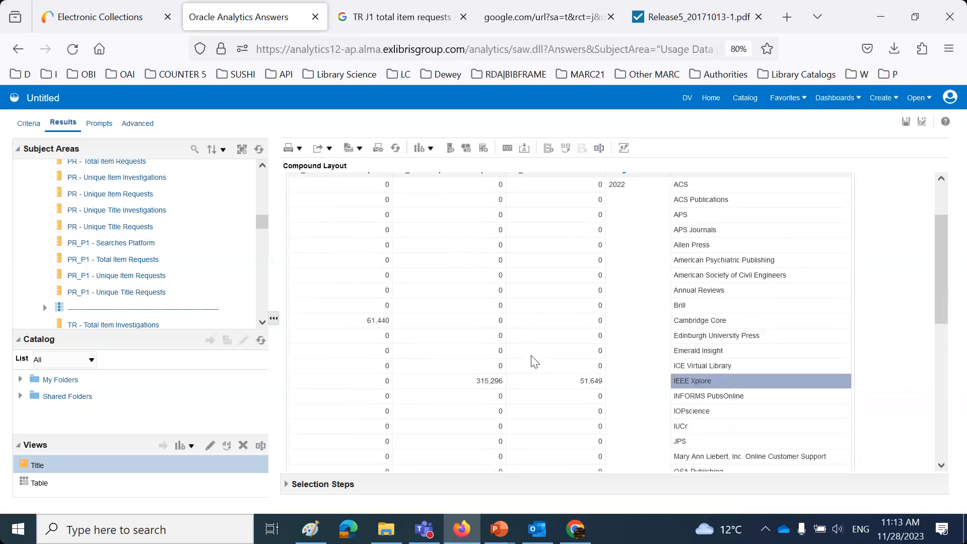
{"action": "scroll", "coordinate": [534, 361], "scroll_direction": "up", "scroll_amount": 2}
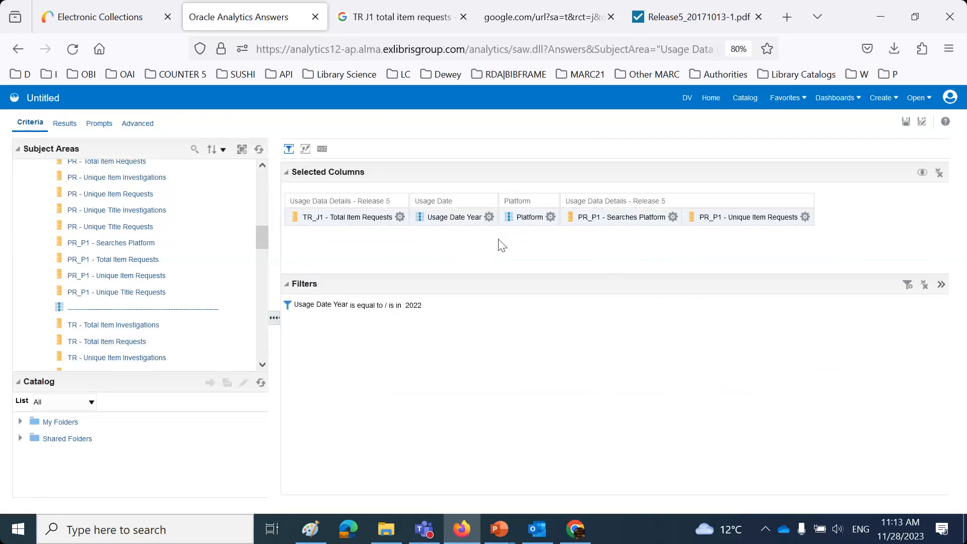
- In the report's criteria, search the platform values for "camb" and filter the Platform column to Cambridge Core only, leaving out NULL
{"action": "left_click", "coordinate": [551, 217]}
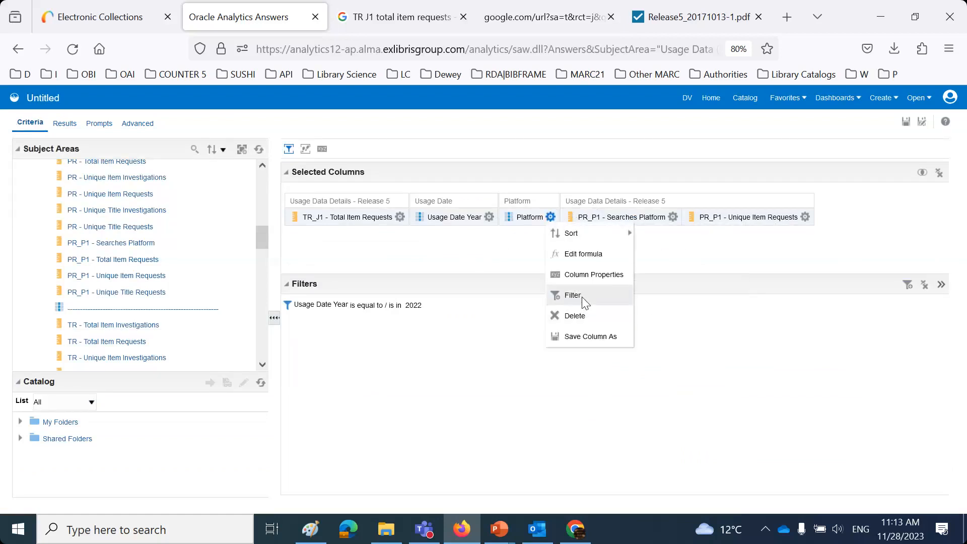
{"action": "left_click", "coordinate": [582, 297]}
{"action": "left_click", "coordinate": [588, 266]}
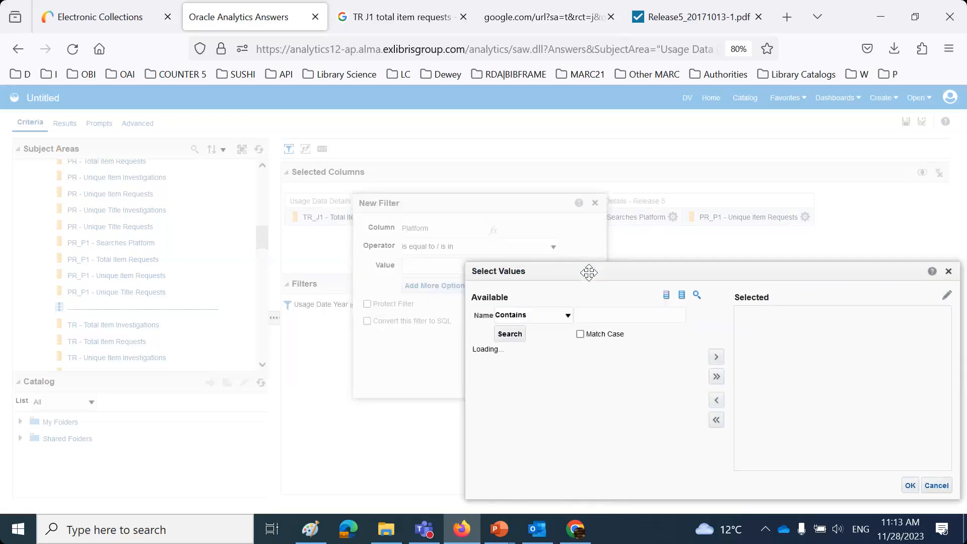
{"action": "left_click", "coordinate": [592, 311]}
{"action": "type", "text": "camb"}
{"action": "left_click", "coordinate": [719, 379]}
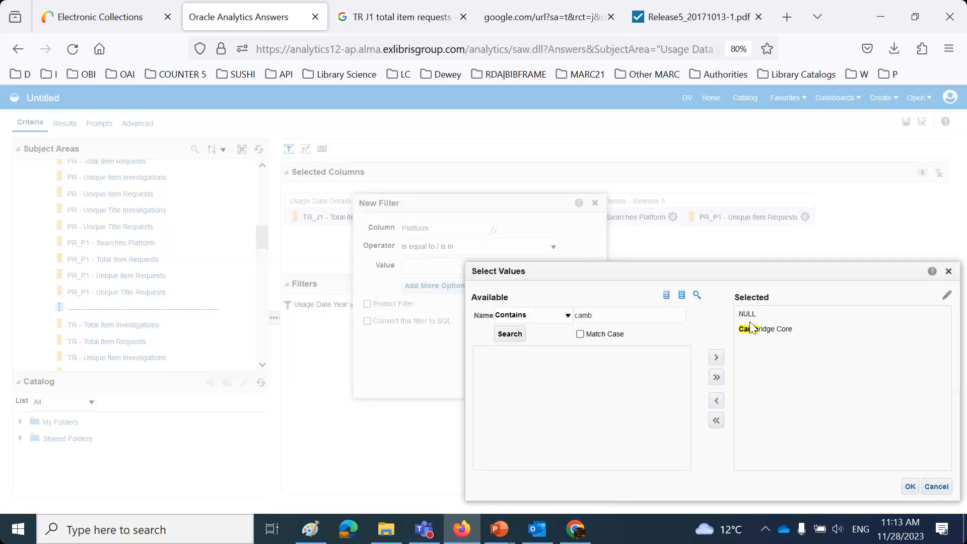
{"action": "left_click", "coordinate": [715, 403]}
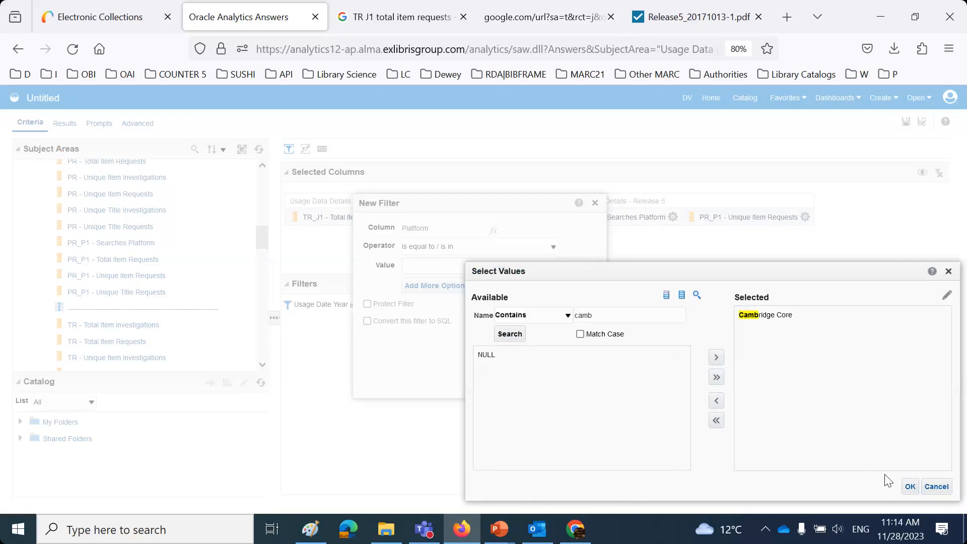
{"action": "left_click", "coordinate": [910, 487]}
{"action": "left_click", "coordinate": [555, 385]}
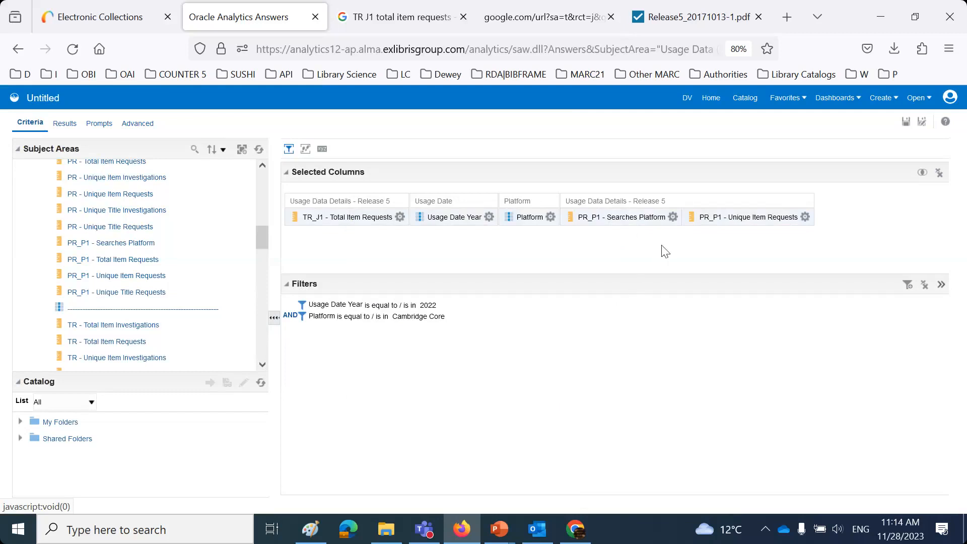
- Delete the PR_P1 - Searches Platform and PR_P1 - Unique Item Requests columns from the report
{"action": "left_click", "coordinate": [673, 217]}
{"action": "left_click", "coordinate": [709, 316]}
{"action": "left_click", "coordinate": [680, 216]}
{"action": "left_click", "coordinate": [703, 316]}
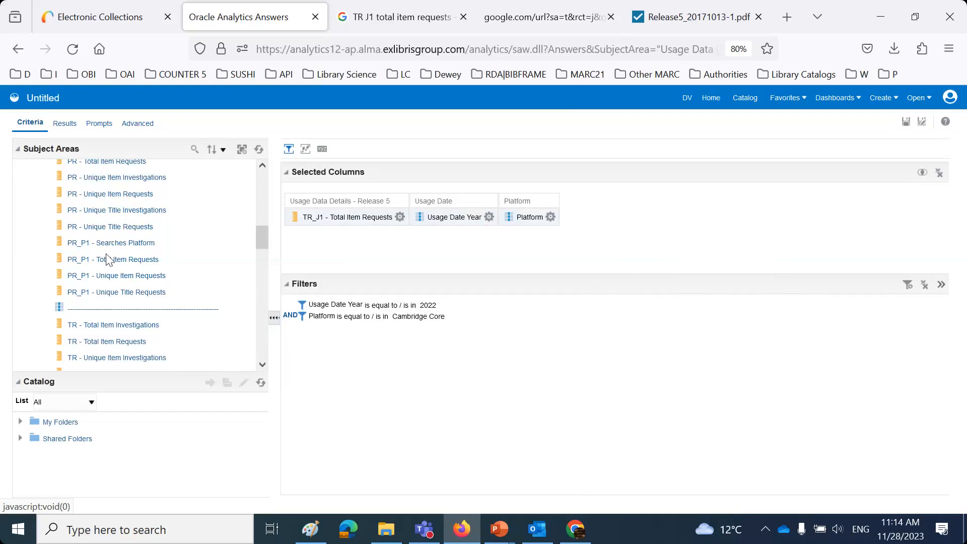
- Add the Usage Date Month Key column from the Usage Date folder directly after Usage Date Year
{"action": "scroll", "coordinate": [104, 257], "scroll_direction": "up", "scroll_amount": 10}
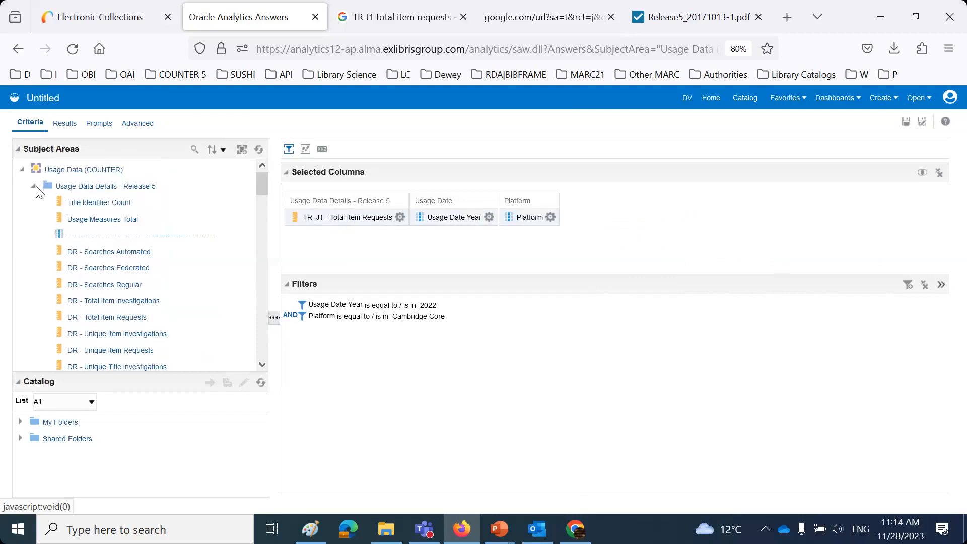
{"action": "left_click", "coordinate": [33, 186]}
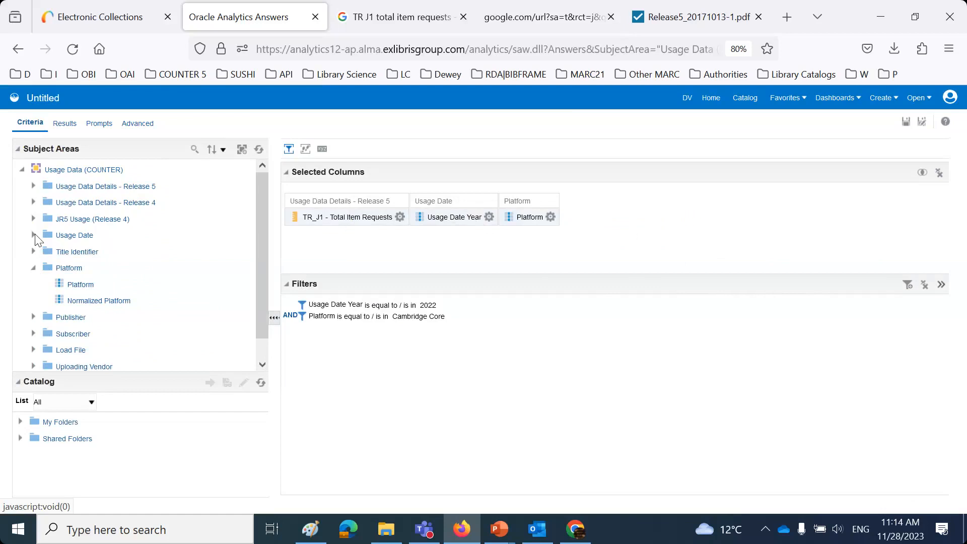
{"action": "left_click", "coordinate": [34, 235]}
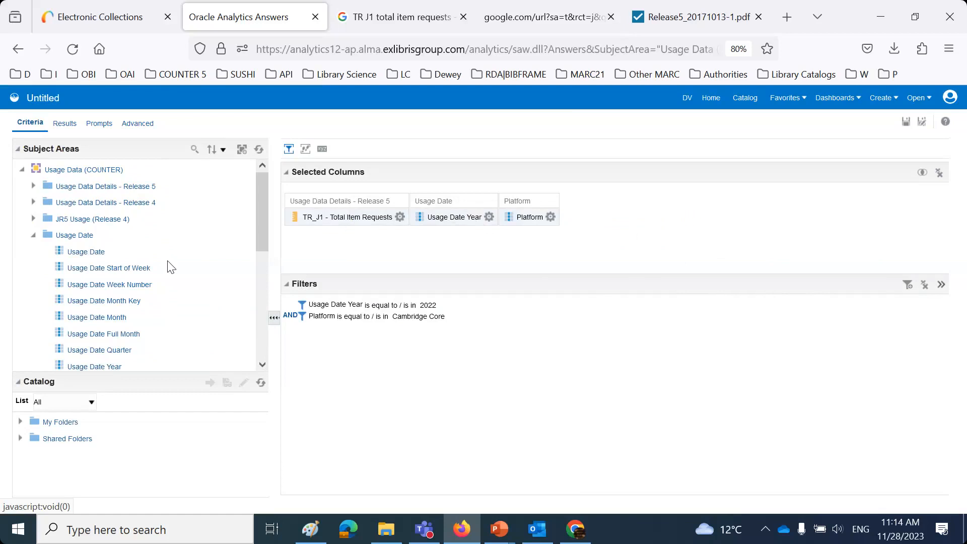
{"action": "scroll", "coordinate": [171, 267], "scroll_direction": "down", "scroll_amount": 2}
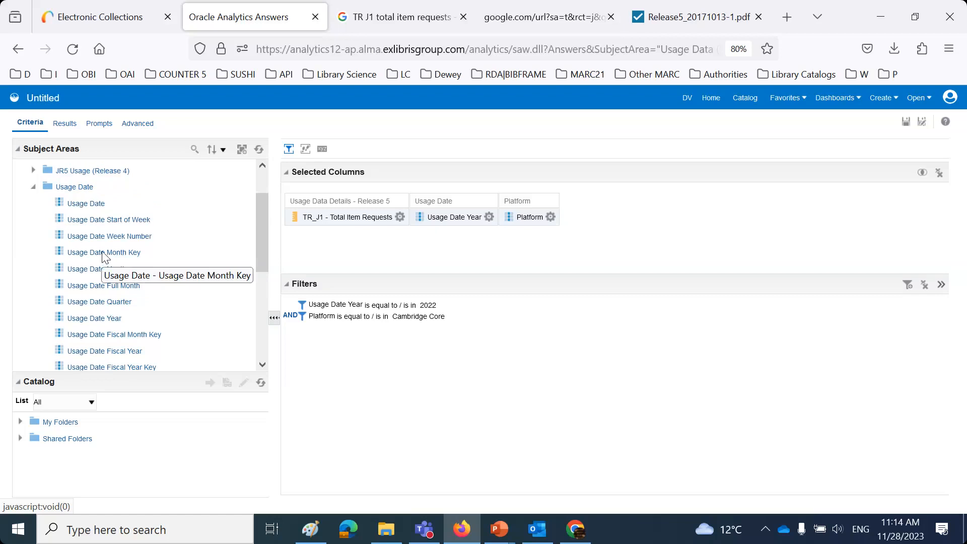
{"action": "mouse_move", "coordinate": [106, 257]}
{"action": "left_mouse_down"}
{"action": "mouse_move", "coordinate": [453, 255]}
{"action": "mouse_move", "coordinate": [527, 221]}
{"action": "mouse_move", "coordinate": [512, 235]}
{"action": "mouse_move", "coordinate": [498, 219]}
{"action": "left_mouse_up"}
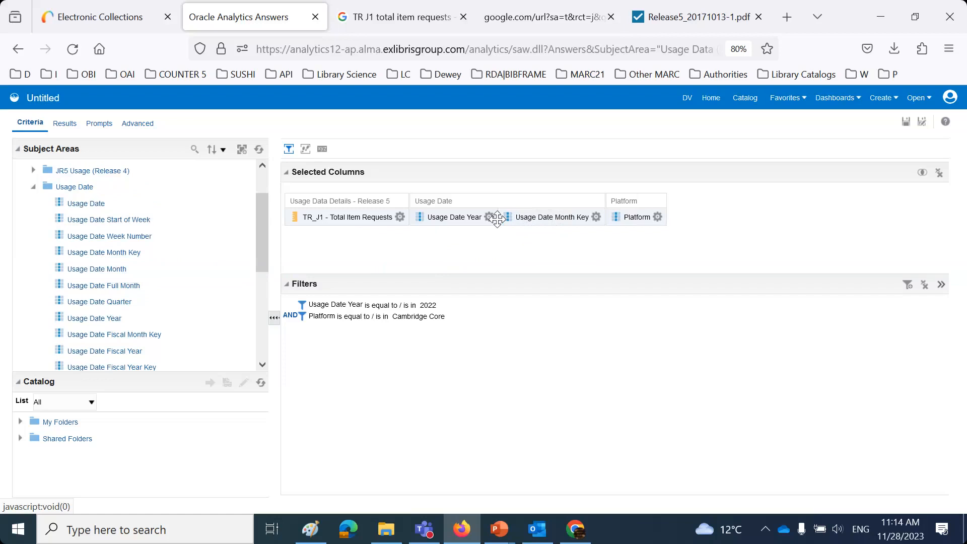
- In the results table, reorder the columns to Platform, Usage Date Year, Usage Date Month Key, TR_J1 - Total Item Requests
{"action": "left_click", "coordinate": [66, 125]}
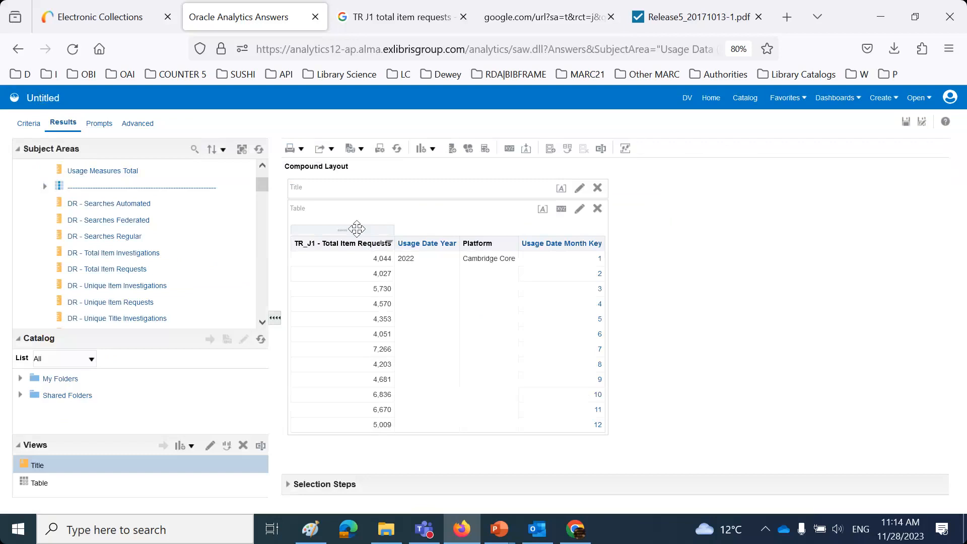
{"action": "left_click_drag", "start_coordinate": [345, 243], "coordinate": [310, 258]}
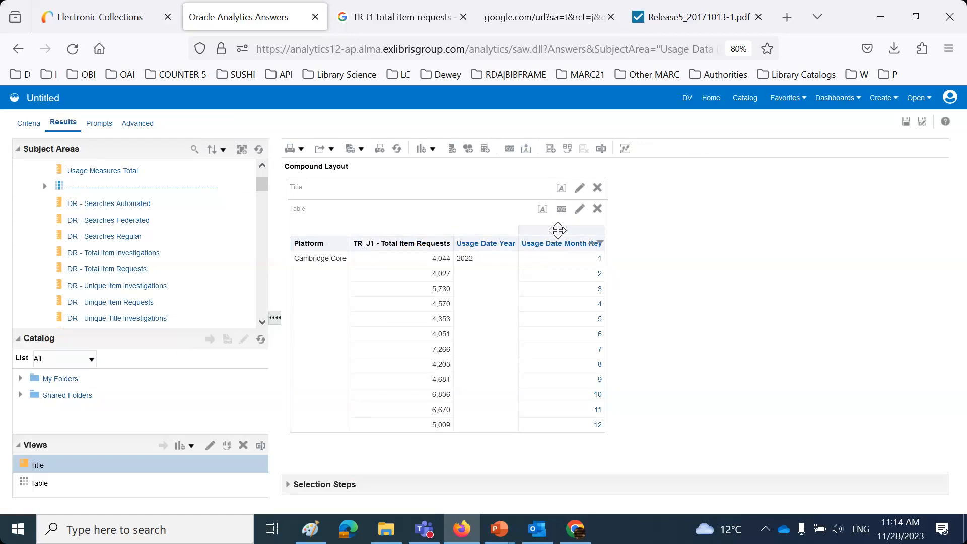
{"action": "left_click_drag", "start_coordinate": [558, 230], "coordinate": [604, 251]}
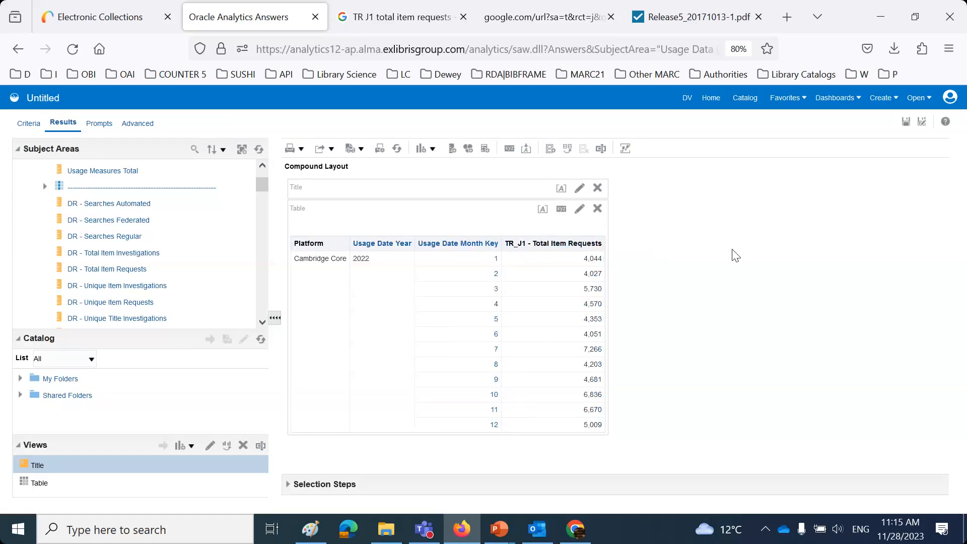
- Save the report in My Folders under the name "Cambridge Core Usage for TR J1 for 2022"
{"action": "left_click", "coordinate": [924, 126]}
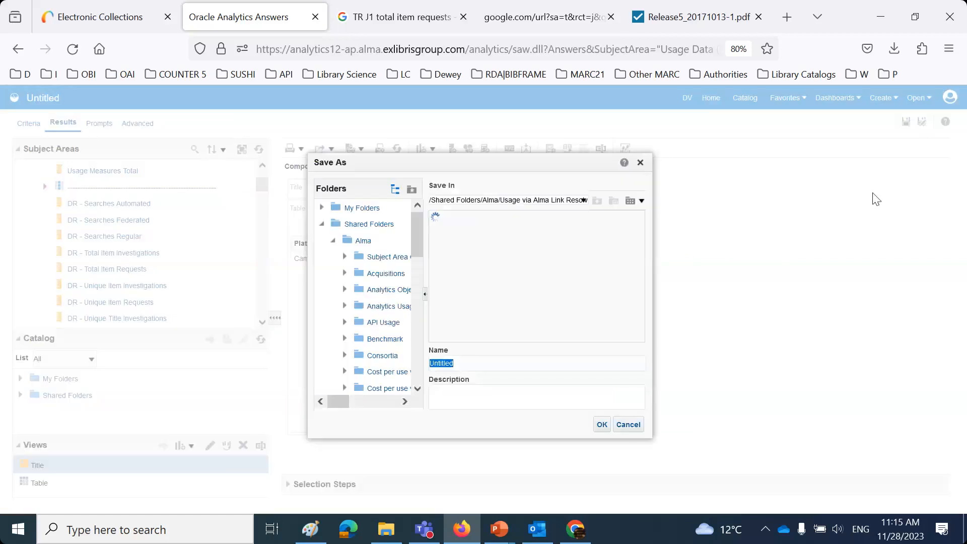
{"action": "left_click", "coordinate": [363, 208]}
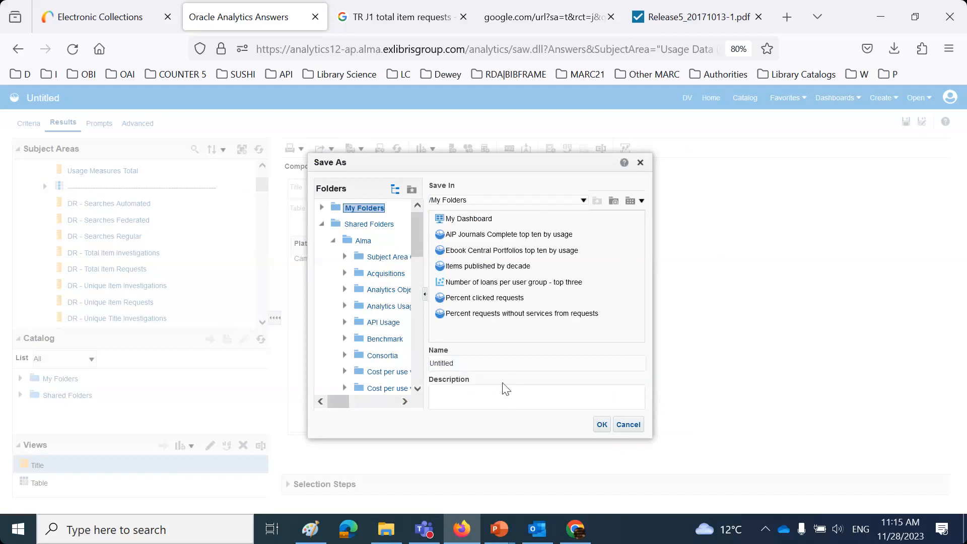
{"action": "key", "text": "ctrl+a"}
{"action": "type", "text": "Cambridge Core Usage for TR J1 for 2022"}
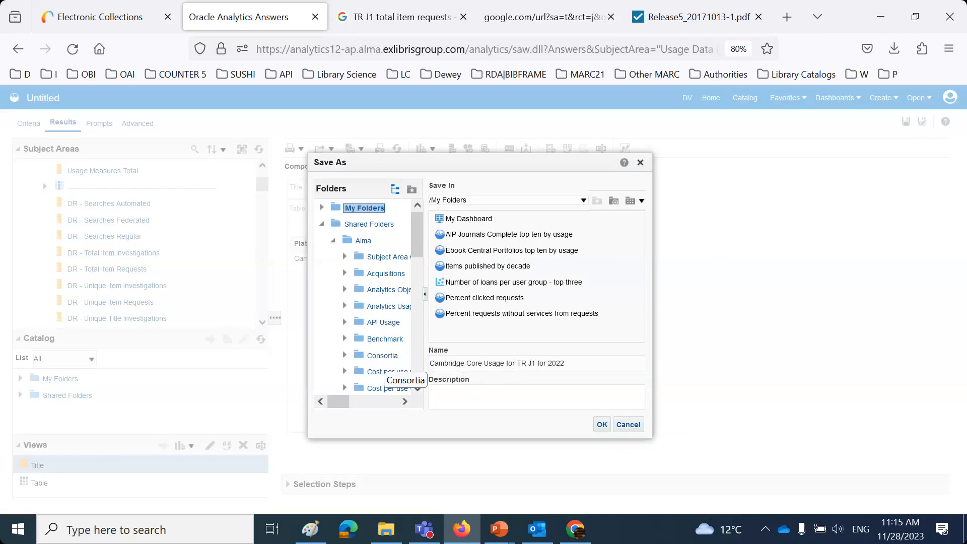
{"action": "left_click", "coordinate": [602, 424]}
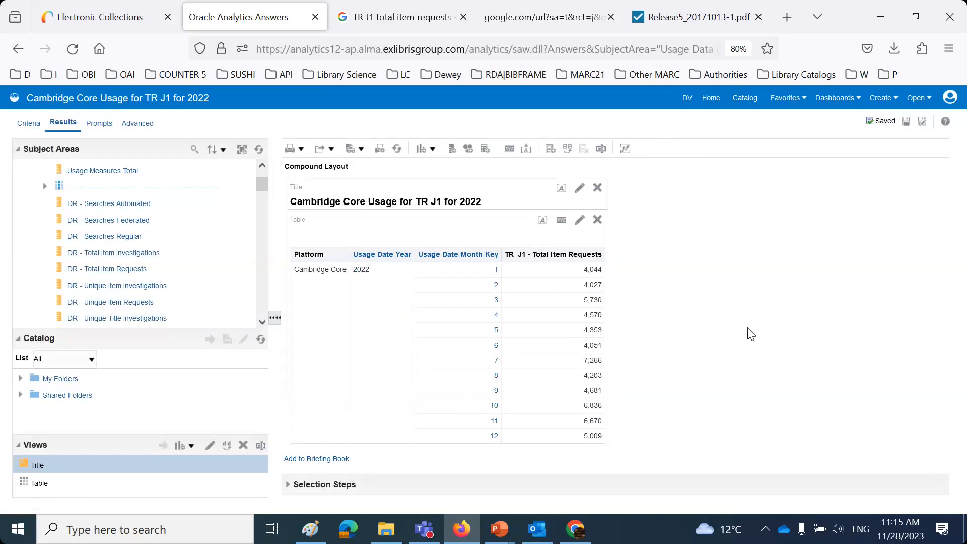
- Add a line graph view below the results table and save the report again
{"action": "left_click", "coordinate": [433, 150]}
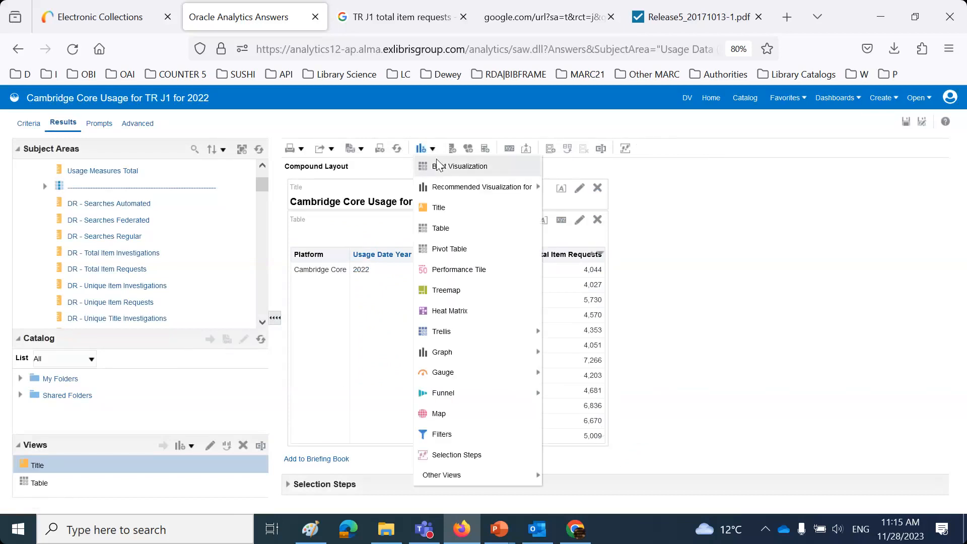
{"action": "left_click", "coordinate": [433, 149]}
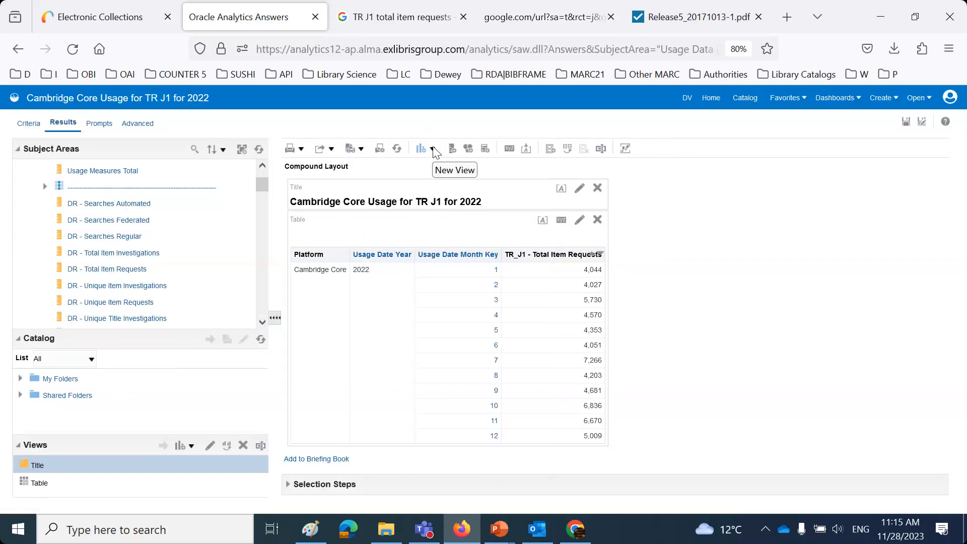
{"action": "left_click", "coordinate": [433, 149]}
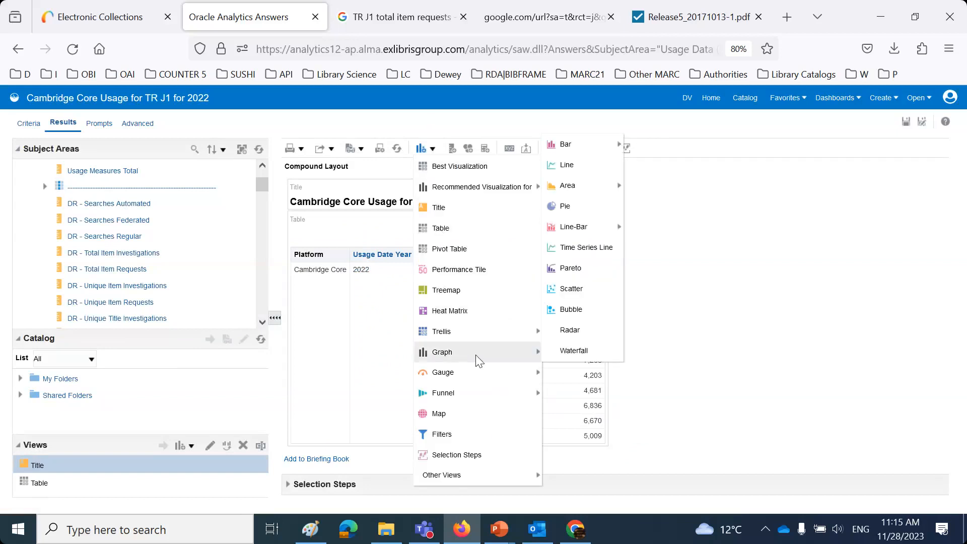
{"action": "mouse_move", "coordinate": [502, 359]}
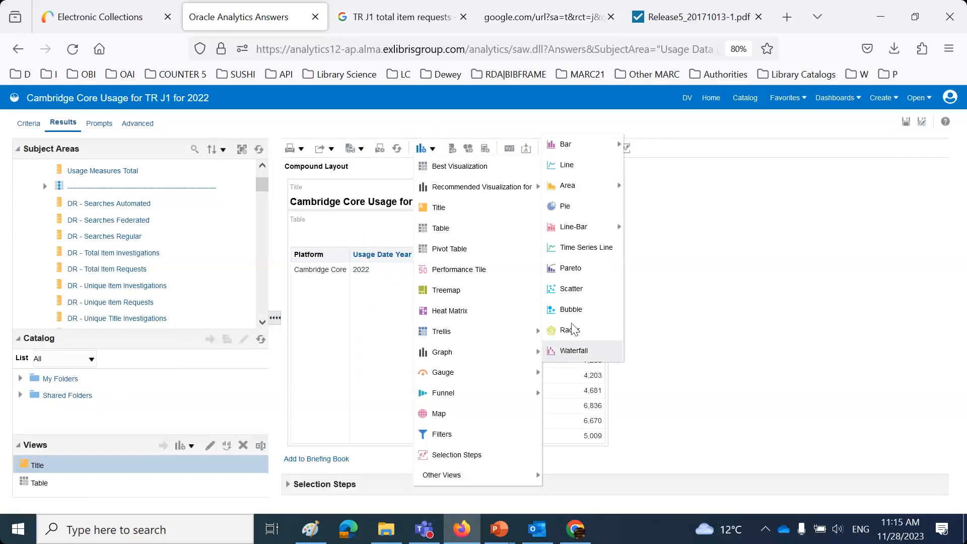
{"action": "mouse_move", "coordinate": [564, 231]}
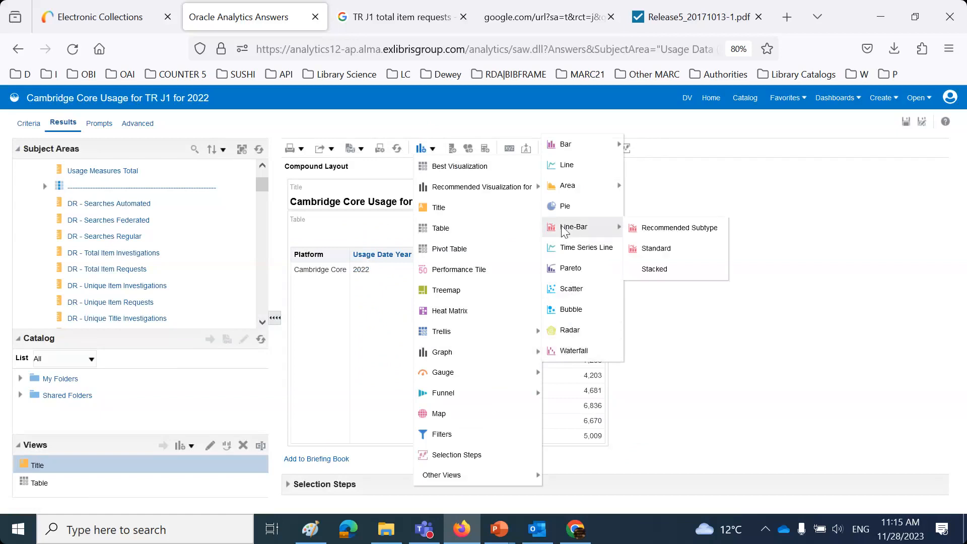
{"action": "left_click", "coordinate": [564, 165]}
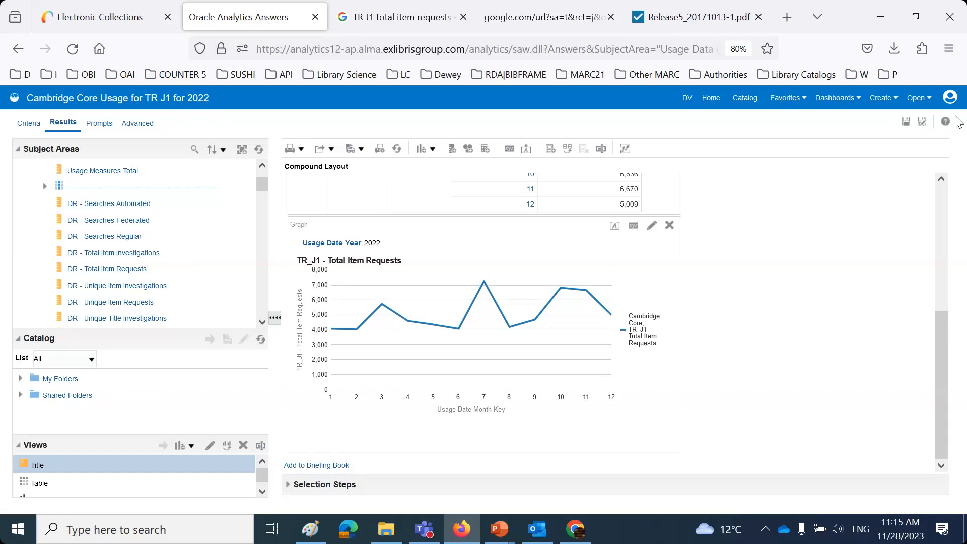
{"action": "left_click", "coordinate": [907, 126]}
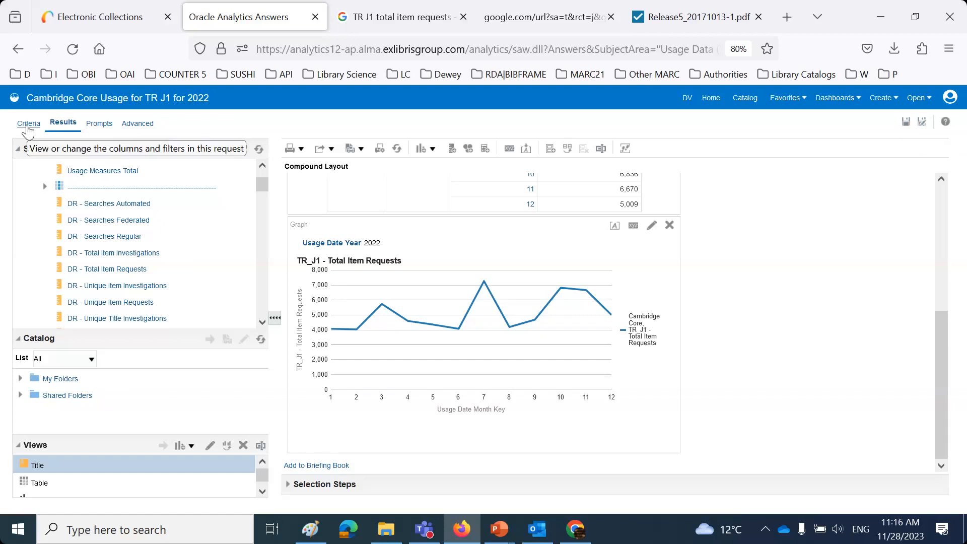
- Remove the Cambridge Core platform filter and delete the Platform column from the report criteria
{"action": "left_click", "coordinate": [27, 126]}
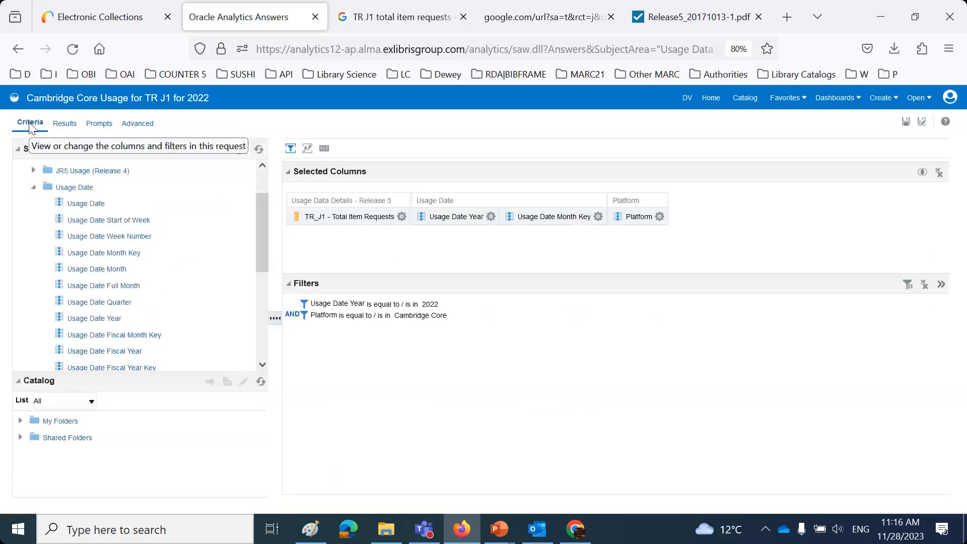
{"action": "mouse_move", "coordinate": [498, 322]}
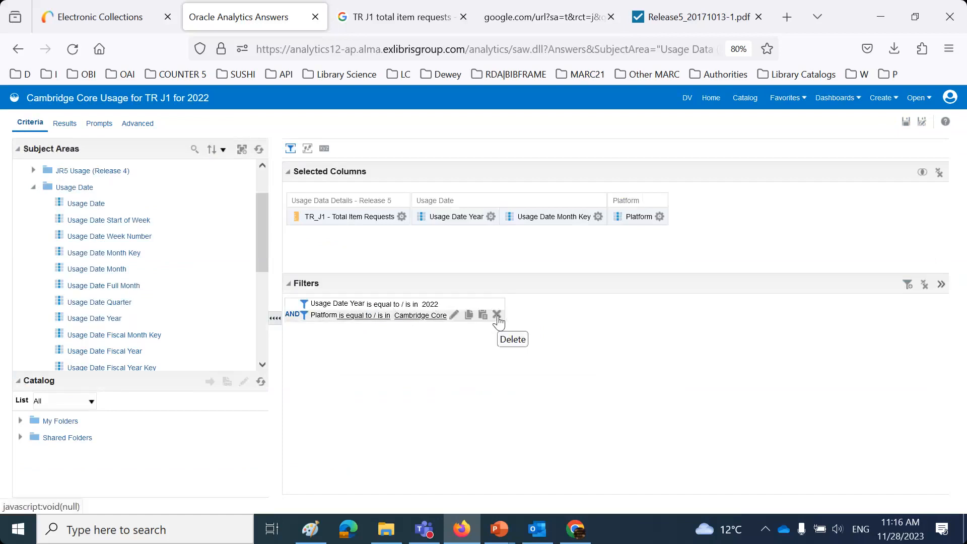
{"action": "left_click", "coordinate": [498, 317]}
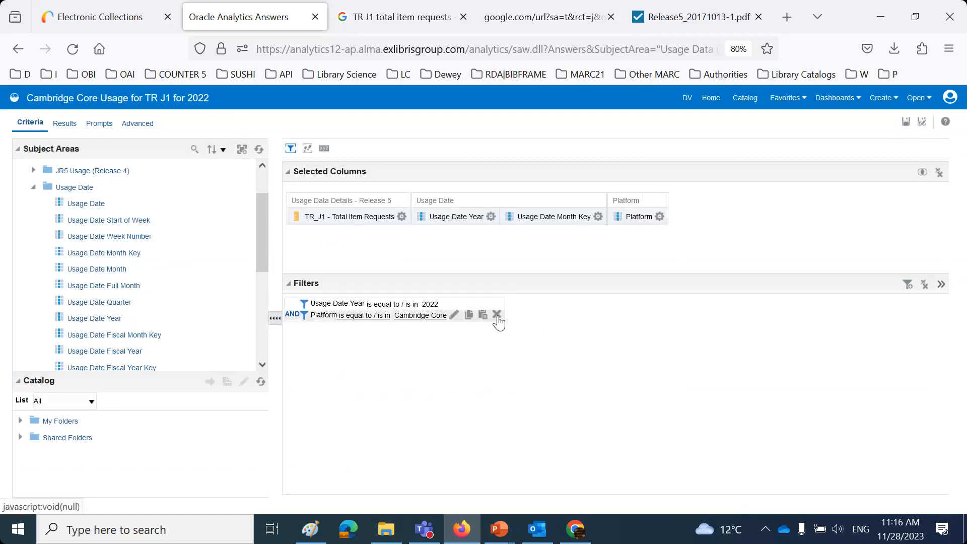
{"action": "left_click", "coordinate": [661, 218]}
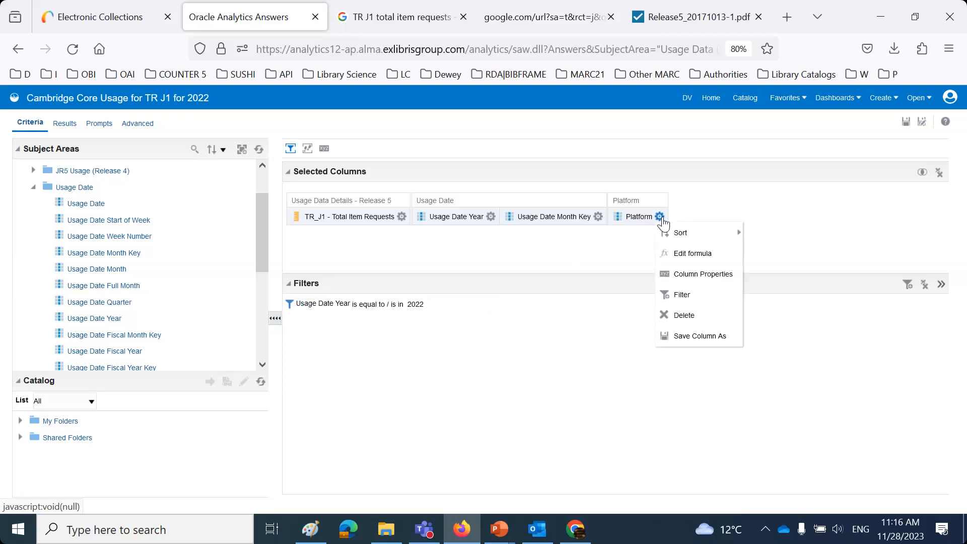
{"action": "left_click", "coordinate": [688, 318]}
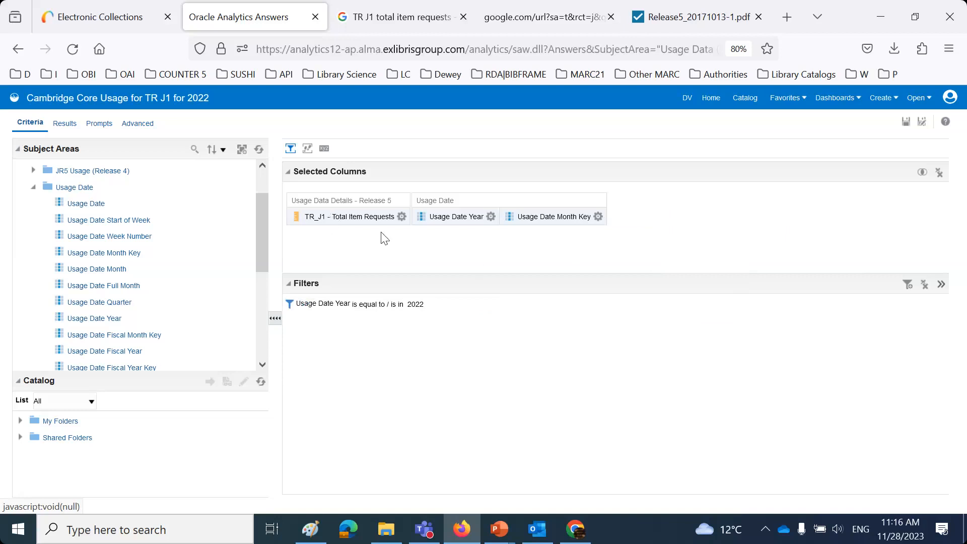
- In the results table, add the TR_B1 - Total Item Requests measure as the last column, after TR_J1 - Total Item Requests
{"action": "left_click", "coordinate": [64, 123]}
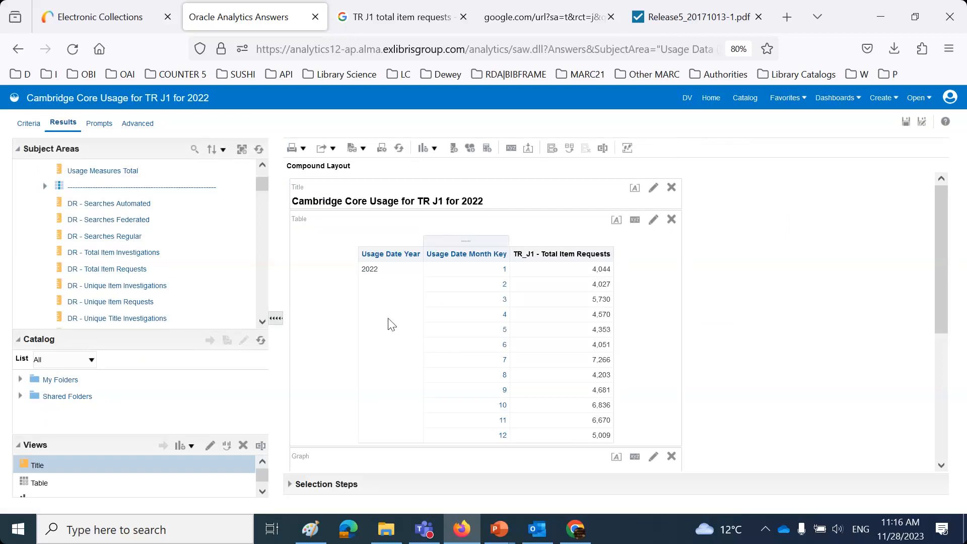
{"action": "scroll", "coordinate": [439, 348], "scroll_direction": "down", "scroll_amount": 5}
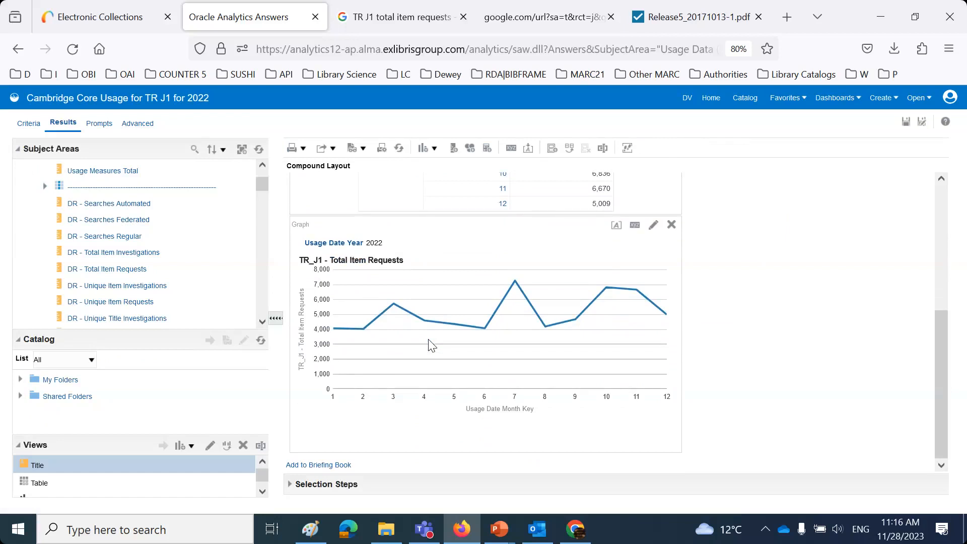
{"action": "scroll", "coordinate": [432, 346], "scroll_direction": "up", "scroll_amount": 5}
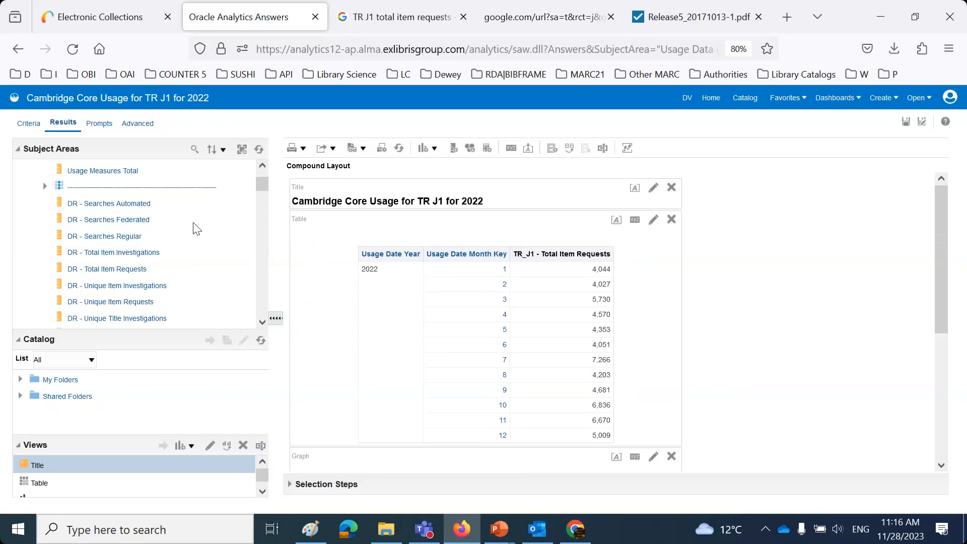
{"action": "scroll", "coordinate": [189, 237], "scroll_direction": "down", "scroll_amount": 6}
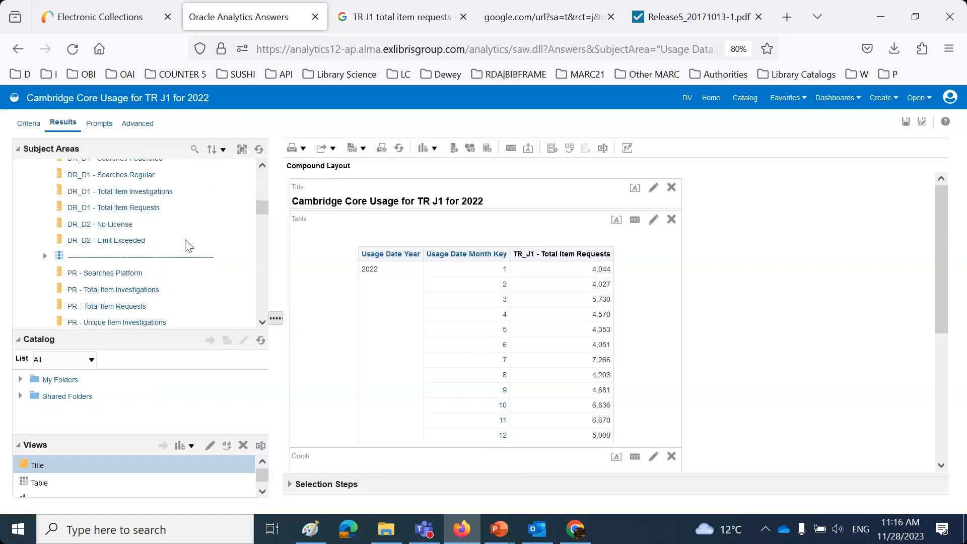
{"action": "scroll", "coordinate": [186, 250], "scroll_direction": "down", "scroll_amount": 4}
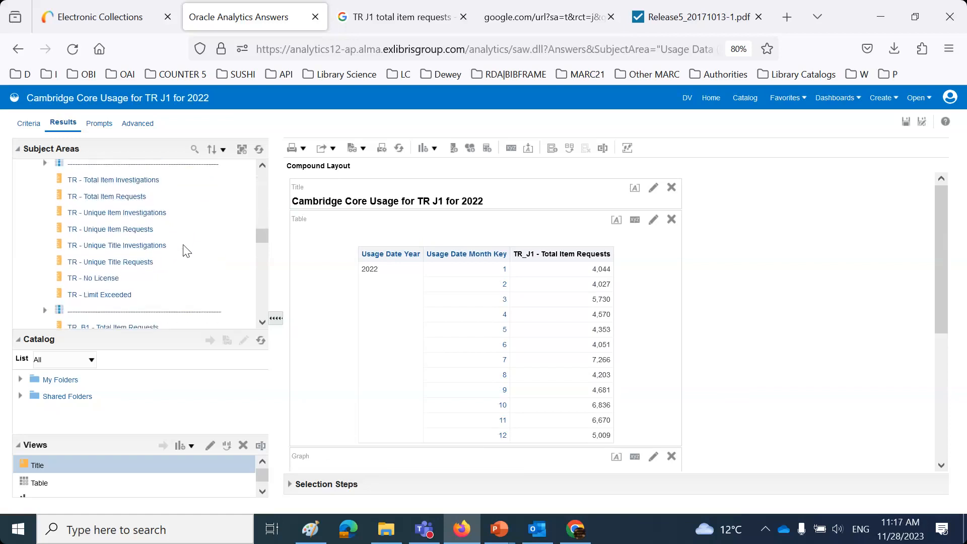
{"action": "scroll", "coordinate": [187, 251], "scroll_direction": "down", "scroll_amount": 2}
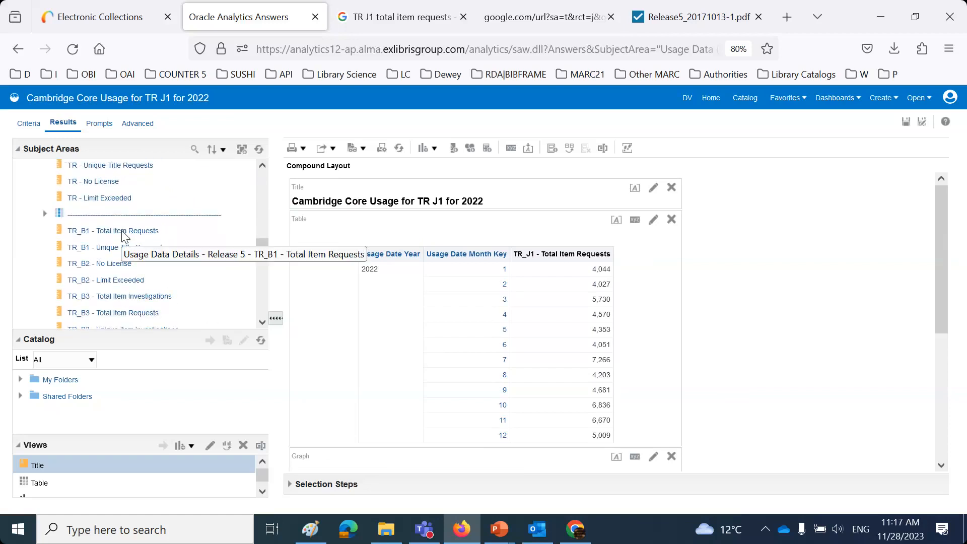
{"action": "left_click_drag", "start_coordinate": [124, 234], "coordinate": [619, 336]}
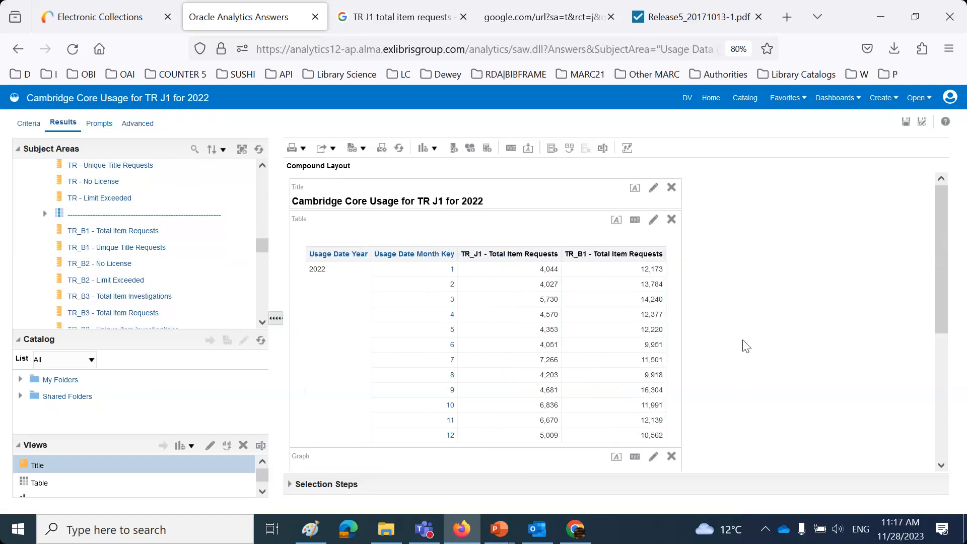
- Edit the line graph to include the excluded TR_B1 - Total Item Requests measure on the vertical axis below TR_J1
{"action": "scroll", "coordinate": [736, 340], "scroll_direction": "down", "scroll_amount": 5}
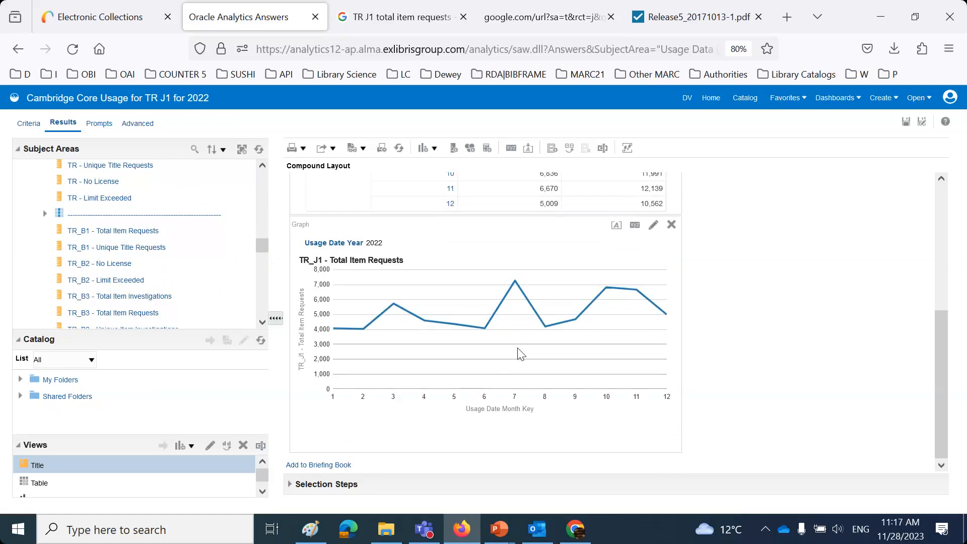
{"action": "left_click", "coordinate": [653, 226]}
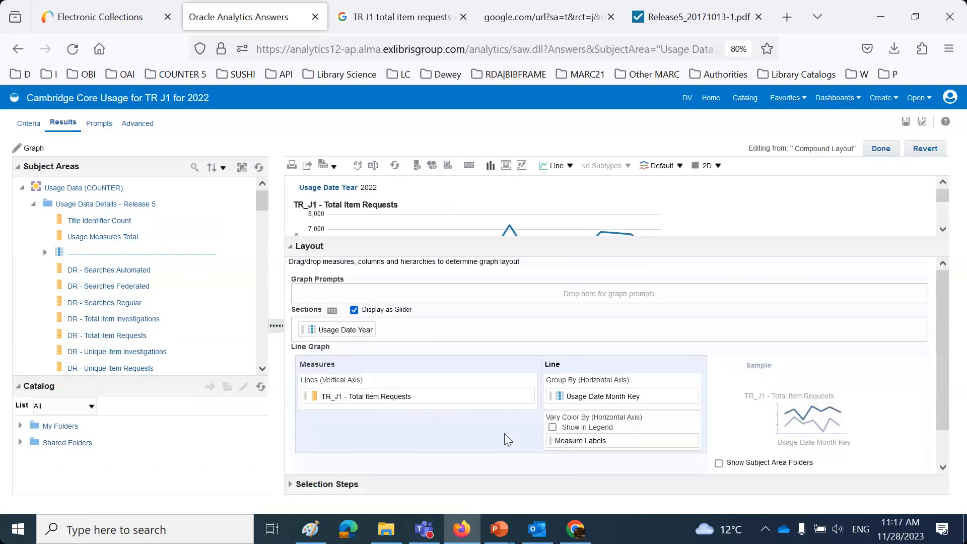
{"action": "scroll", "coordinate": [583, 425], "scroll_direction": "down", "scroll_amount": 2}
{"action": "left_click_drag", "start_coordinate": [346, 469], "coordinate": [357, 364]}
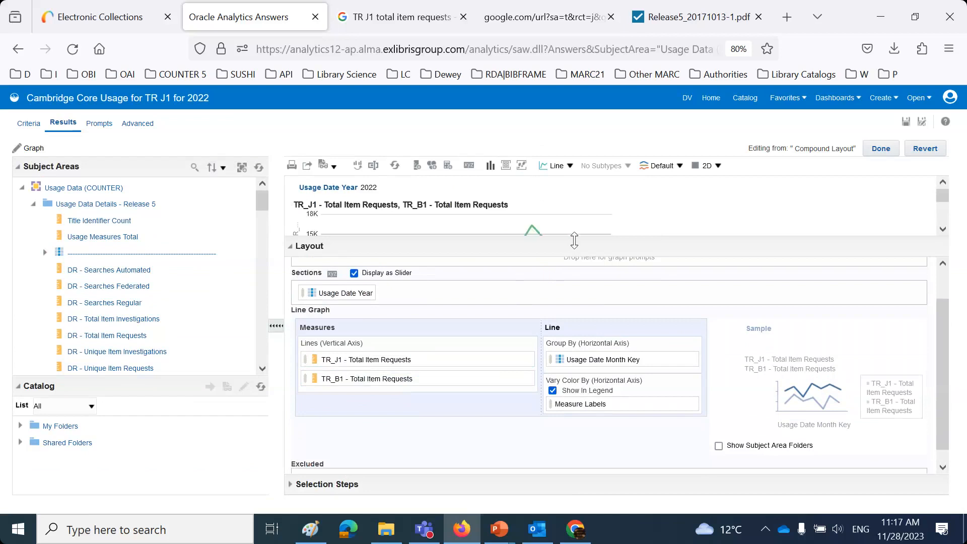
{"action": "left_click_drag", "start_coordinate": [575, 237], "coordinate": [607, 295]}
{"action": "left_click", "coordinate": [881, 149]}
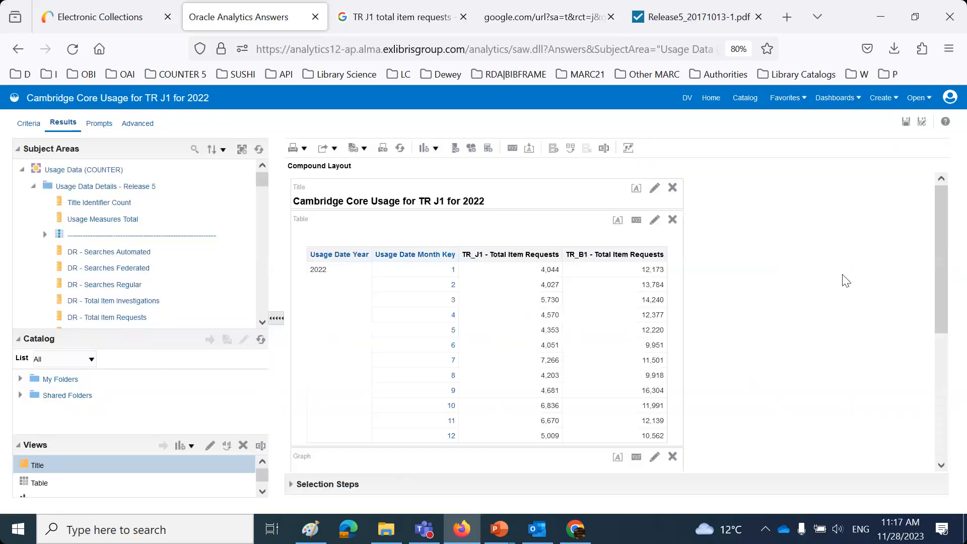
{"action": "scroll", "coordinate": [827, 287], "scroll_direction": "down", "scroll_amount": 5}
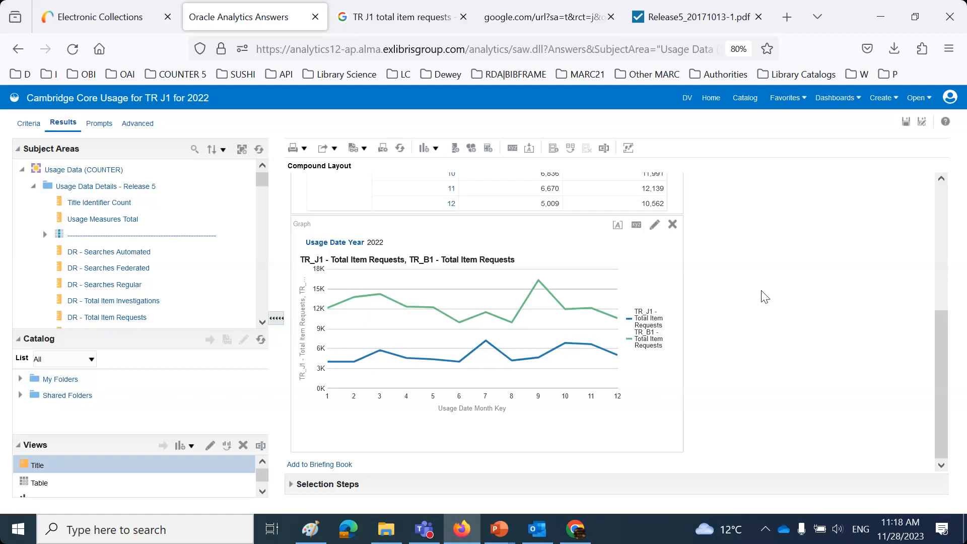
- Save a copy of the report in My Folders under the name "Usage for TR J1 and TR B1 for 2022"
{"action": "left_click", "coordinate": [924, 123]}
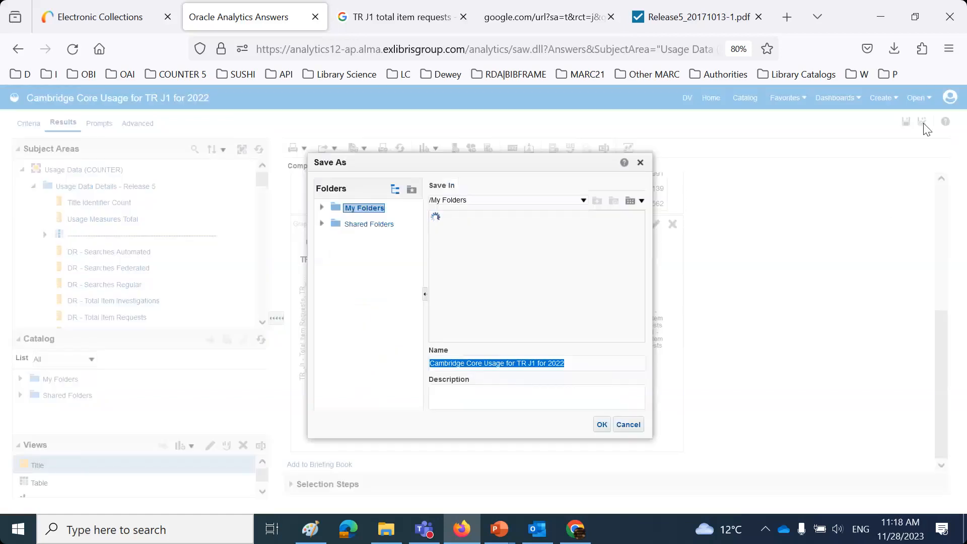
{"action": "left_click", "coordinate": [468, 363]}
{"action": "left_click_drag", "start_coordinate": [483, 363], "coordinate": [349, 370]}
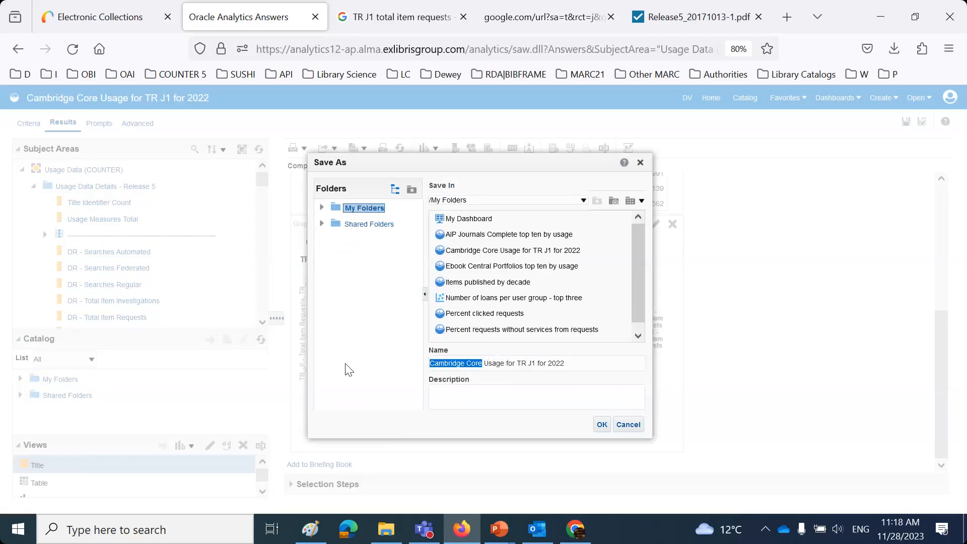
{"action": "key", "text": "Delete"}
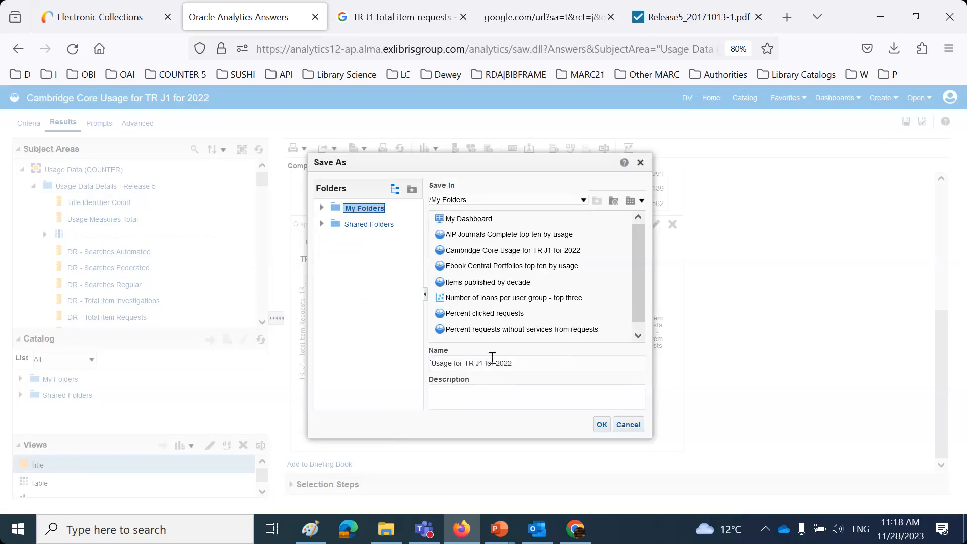
{"action": "type", "text": "and TR B1"}
{"action": "left_click", "coordinate": [602, 428]}
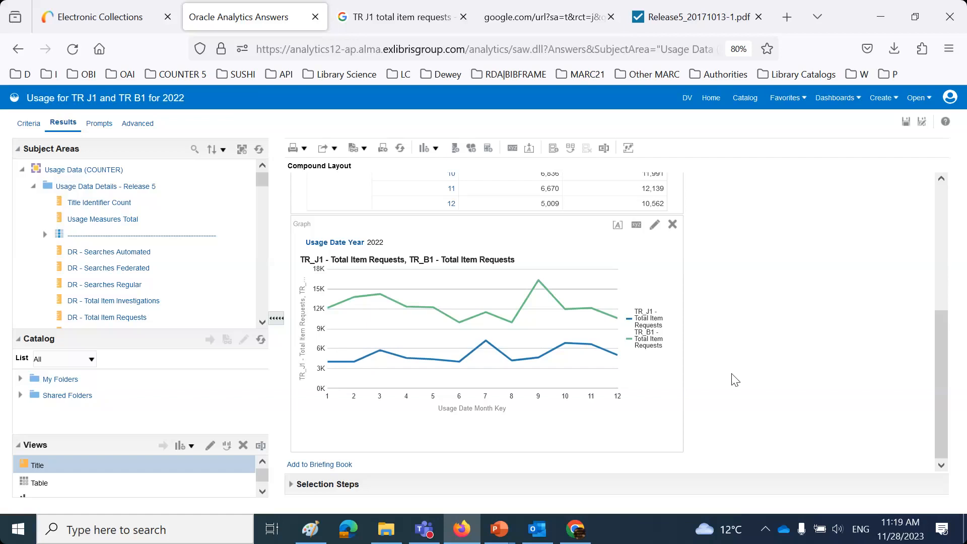
- Remove the line graph view and delete the Usage Date Month Key and Usage Date Year columns from the criteria
{"action": "left_click", "coordinate": [673, 225]}
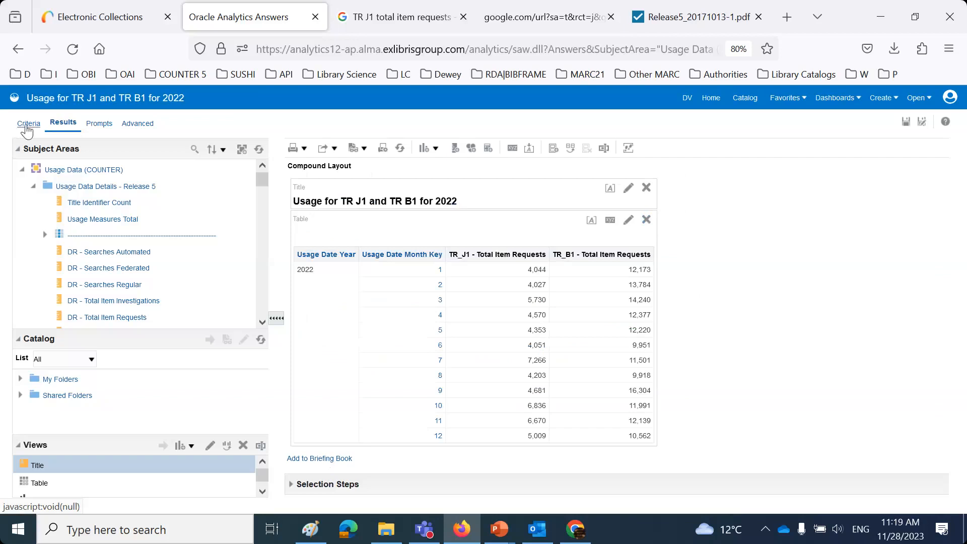
{"action": "left_click", "coordinate": [28, 125]}
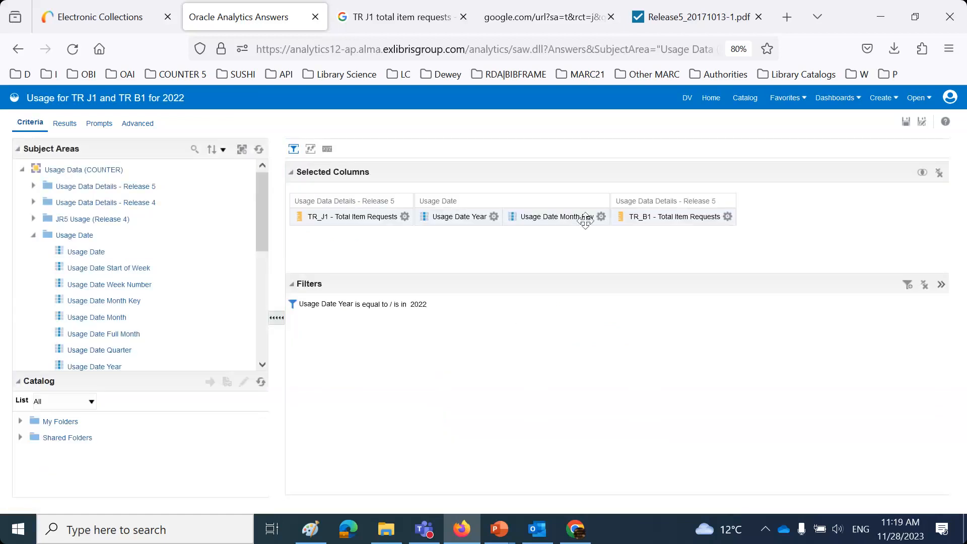
{"action": "left_click", "coordinate": [601, 216]}
{"action": "left_click", "coordinate": [633, 319]}
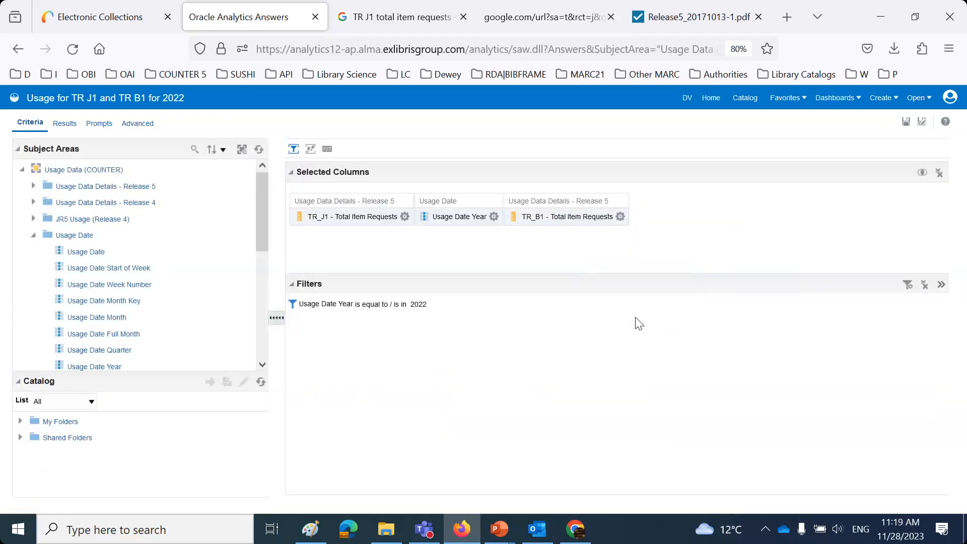
{"action": "left_click", "coordinate": [494, 217]}
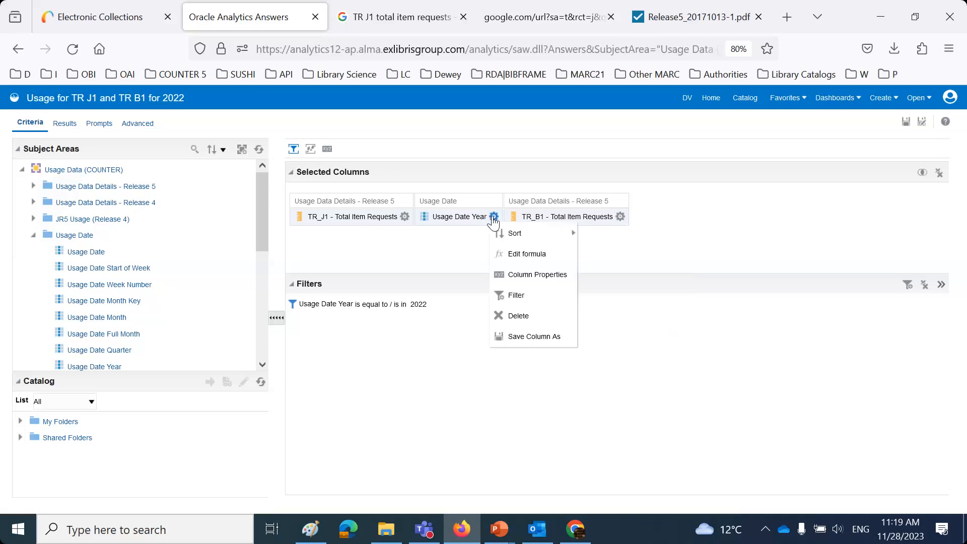
{"action": "left_click", "coordinate": [531, 322]}
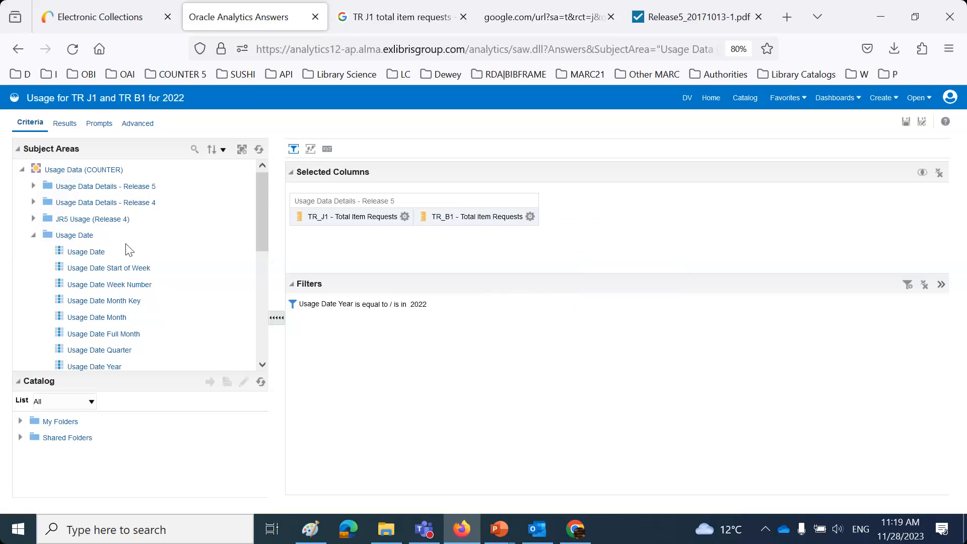
- Add the Platform column from the Platform folder as the first column and delete the TR_J1 - Total Item Requests column
{"action": "left_click", "coordinate": [34, 235]}
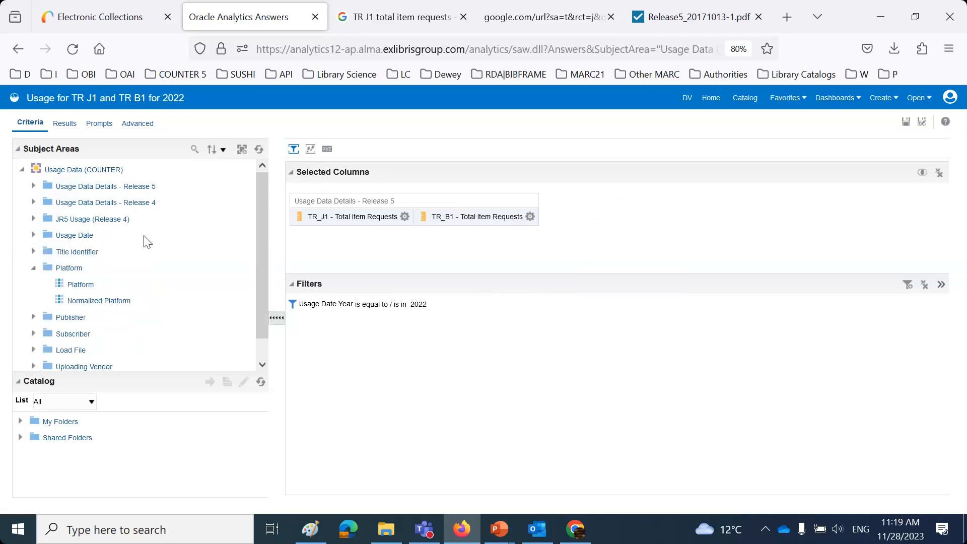
{"action": "left_click_drag", "start_coordinate": [84, 285], "coordinate": [305, 222]}
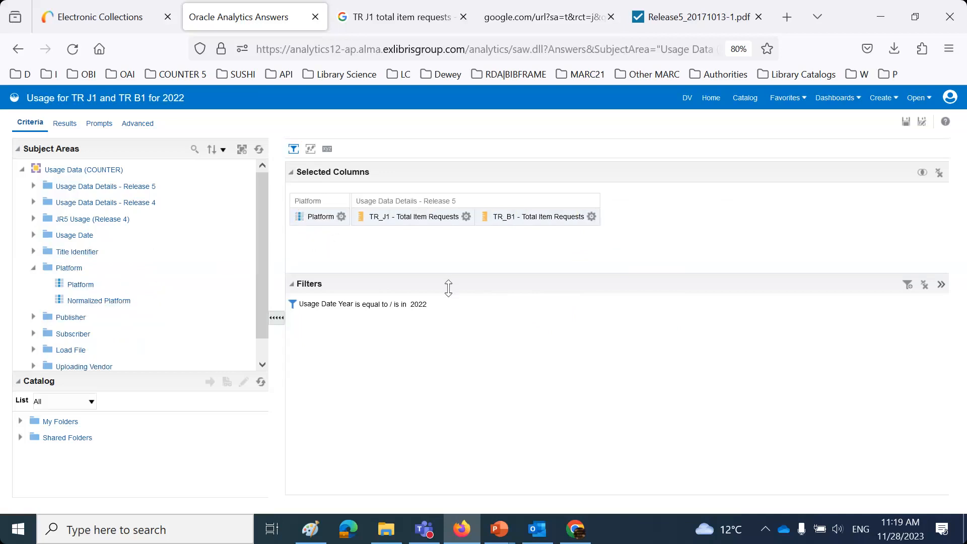
{"action": "left_click", "coordinate": [591, 217]}
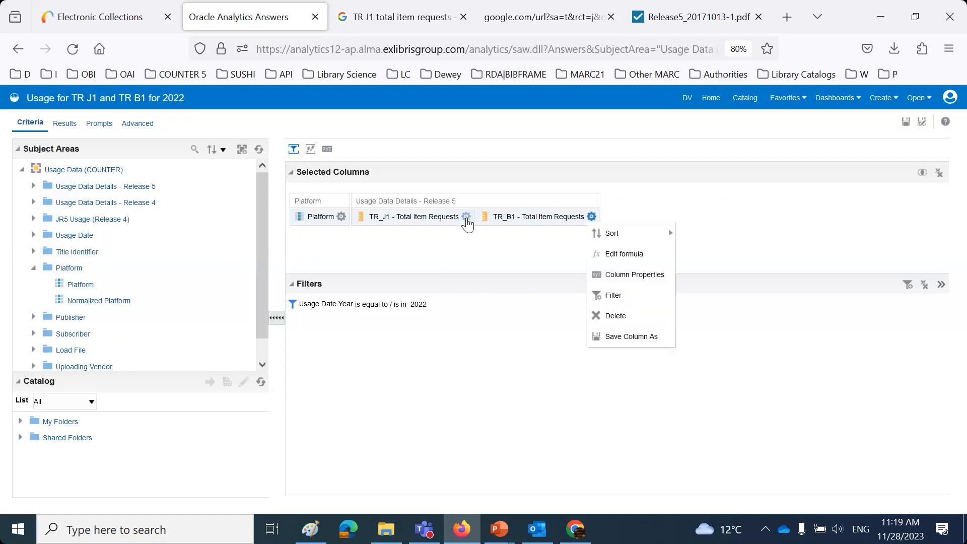
{"action": "left_click", "coordinate": [467, 217]}
{"action": "left_click", "coordinate": [503, 316]}
- Sort TR_B1 - Total Item Requests in descending order and check the platform list in the results table
{"action": "left_click", "coordinate": [468, 217]}
{"action": "mouse_move", "coordinate": [488, 233]}
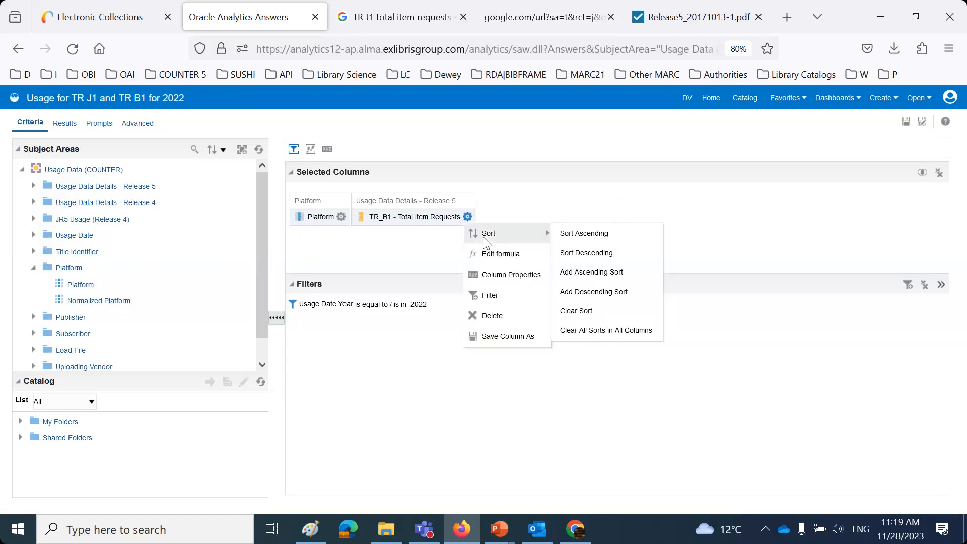
{"action": "left_click", "coordinate": [600, 256]}
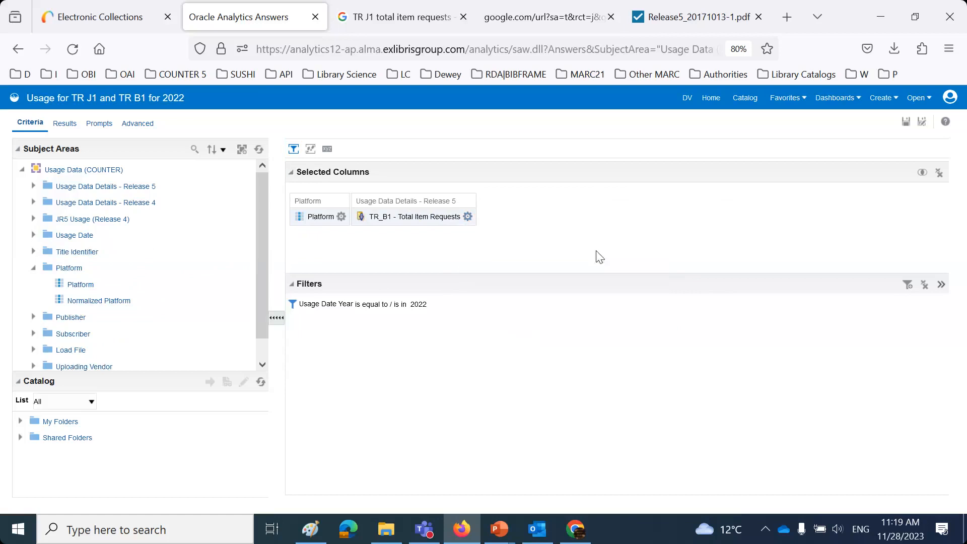
{"action": "left_click", "coordinate": [468, 217]}
{"action": "mouse_move", "coordinate": [479, 234]}
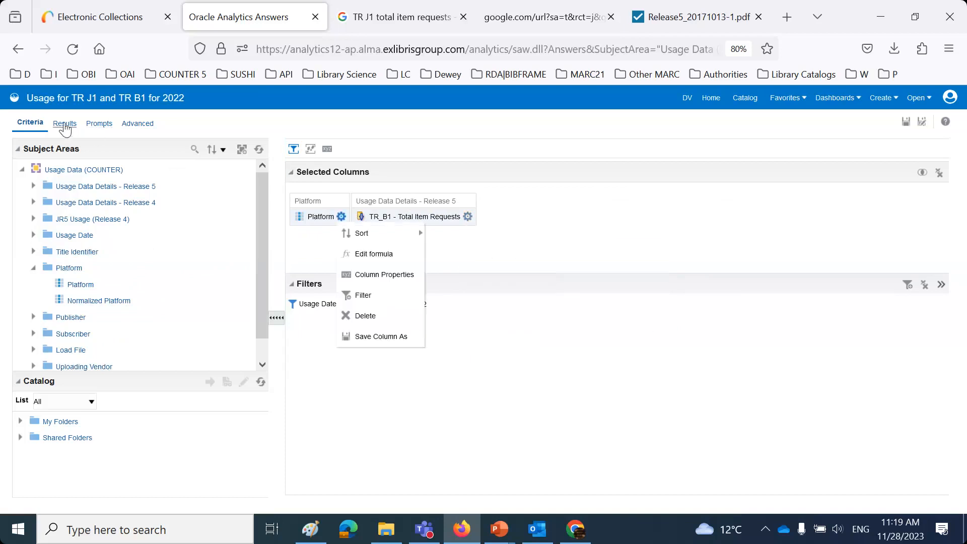
{"action": "left_click", "coordinate": [64, 129]}
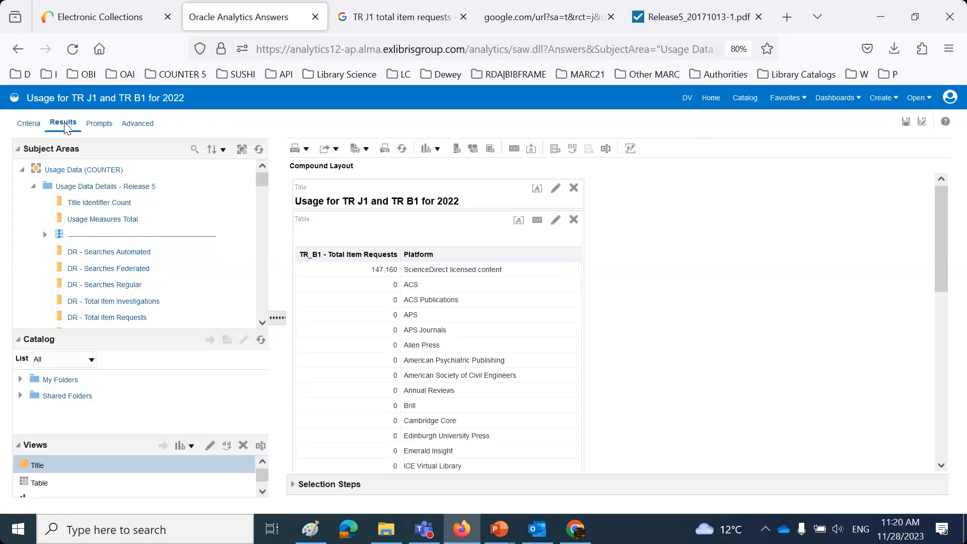
{"action": "scroll", "coordinate": [500, 343], "scroll_direction": "down", "scroll_amount": 10}
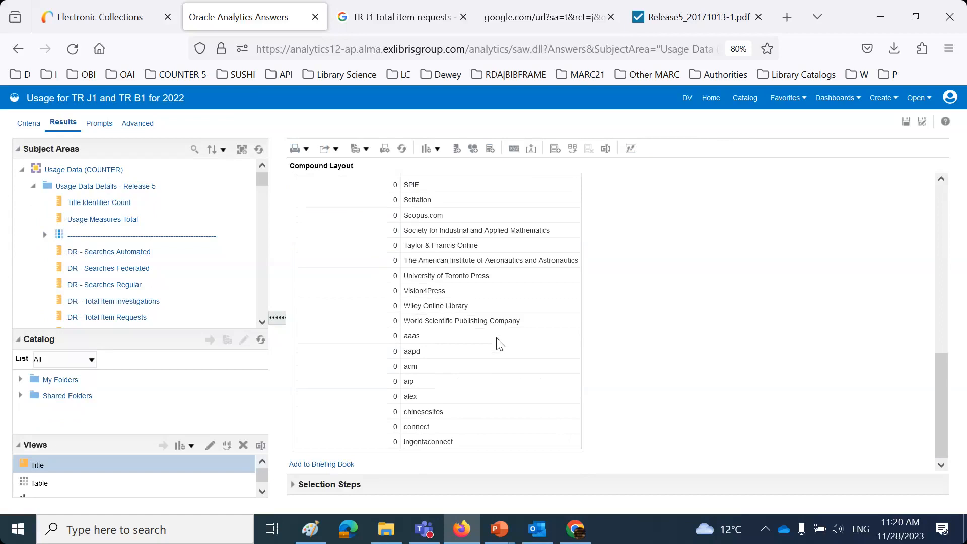
{"action": "scroll", "coordinate": [500, 344], "scroll_direction": "up", "scroll_amount": 10}
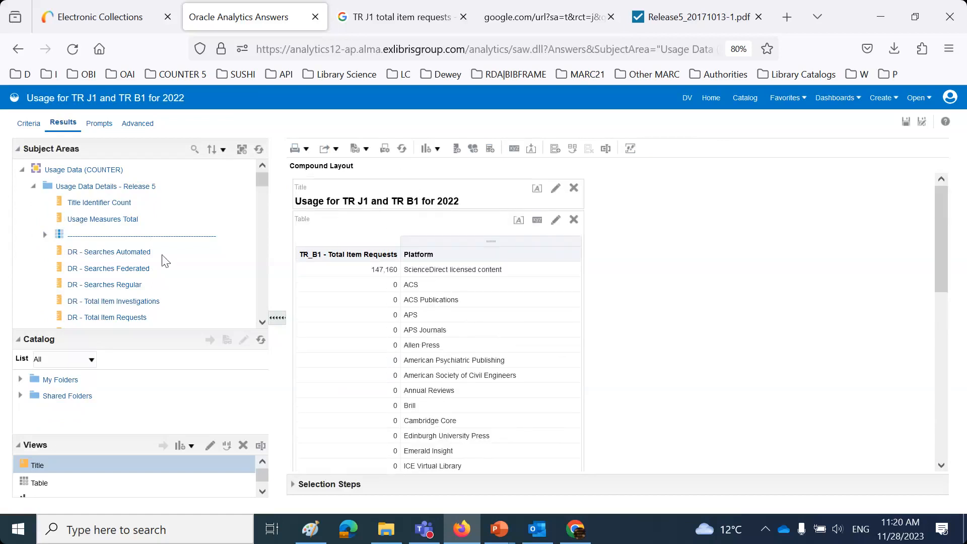
- Look through the Release 5 usage fields and the Publisher folder in the subject areas, then return to the report criteria
{"action": "scroll", "coordinate": [140, 248], "scroll_direction": "down", "scroll_amount": 10}
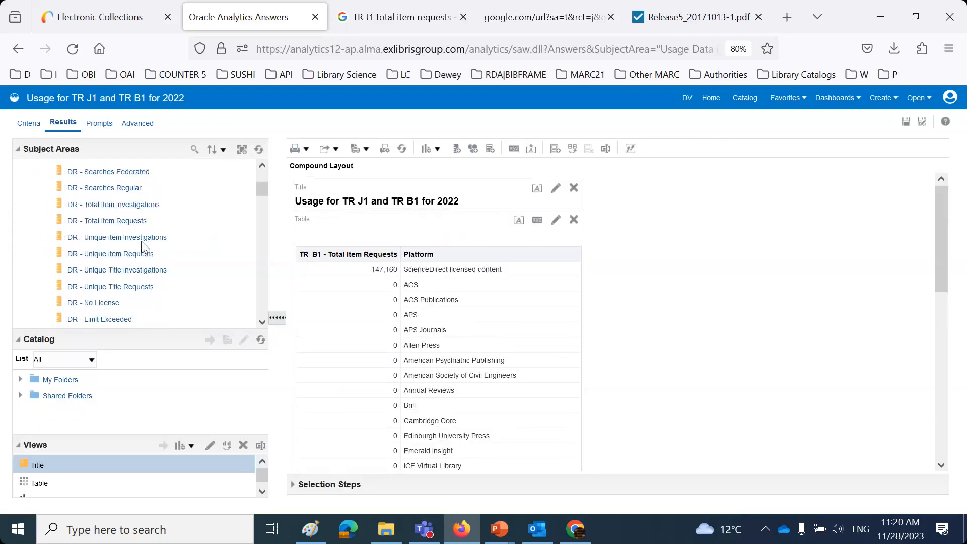
{"action": "scroll", "coordinate": [92, 241], "scroll_direction": "down", "scroll_amount": 10}
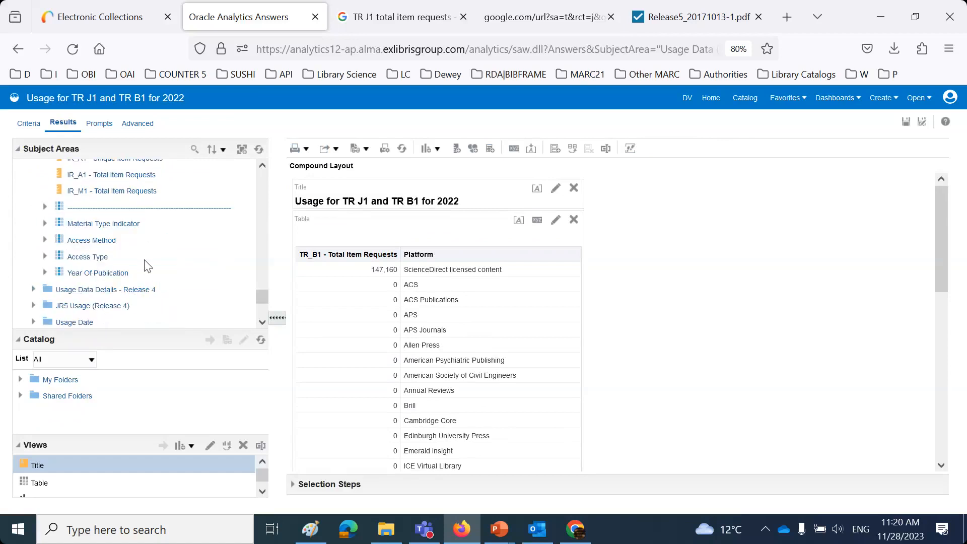
{"action": "scroll", "coordinate": [150, 267], "scroll_direction": "down", "scroll_amount": 3}
{"action": "left_click", "coordinate": [33, 323]}
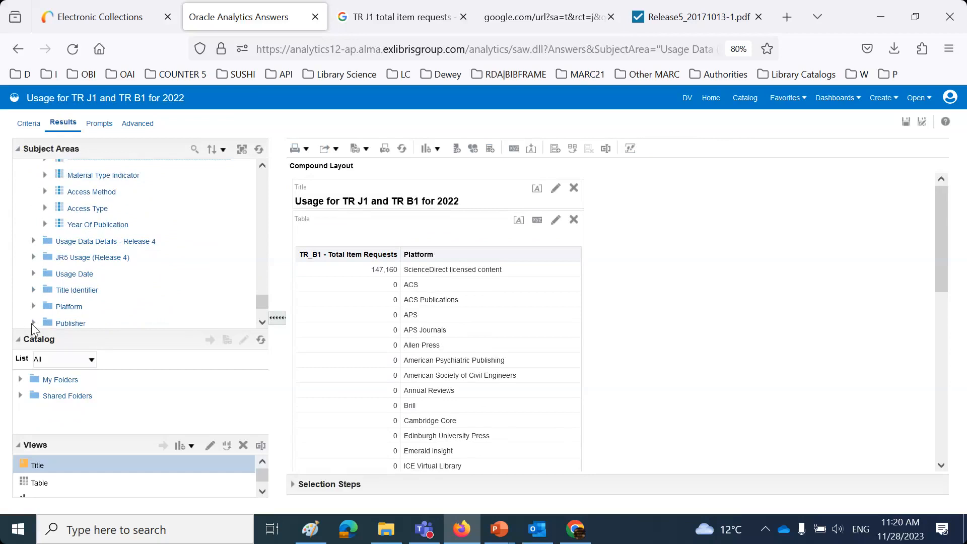
{"action": "scroll", "coordinate": [229, 273], "scroll_direction": "down", "scroll_amount": 3}
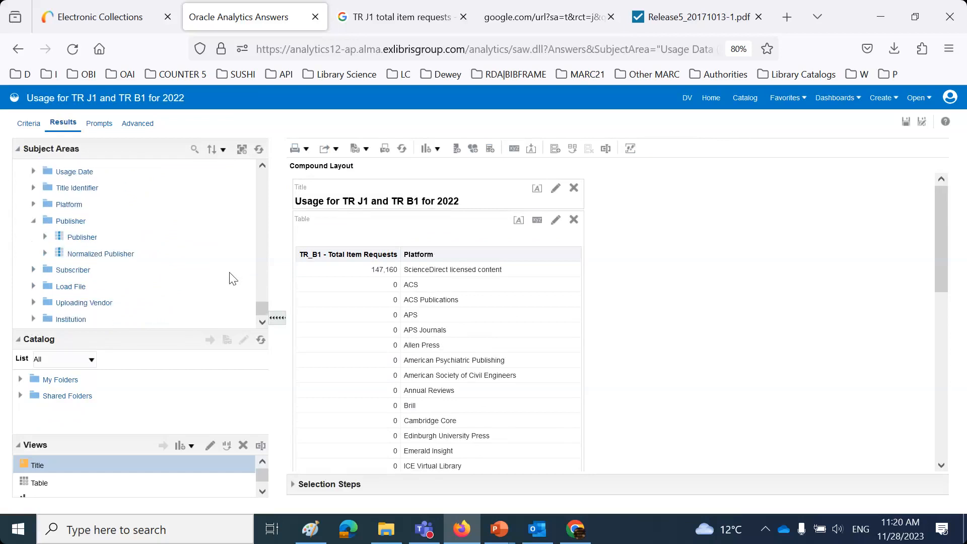
{"action": "scroll", "coordinate": [233, 278], "scroll_direction": "up", "scroll_amount": 3}
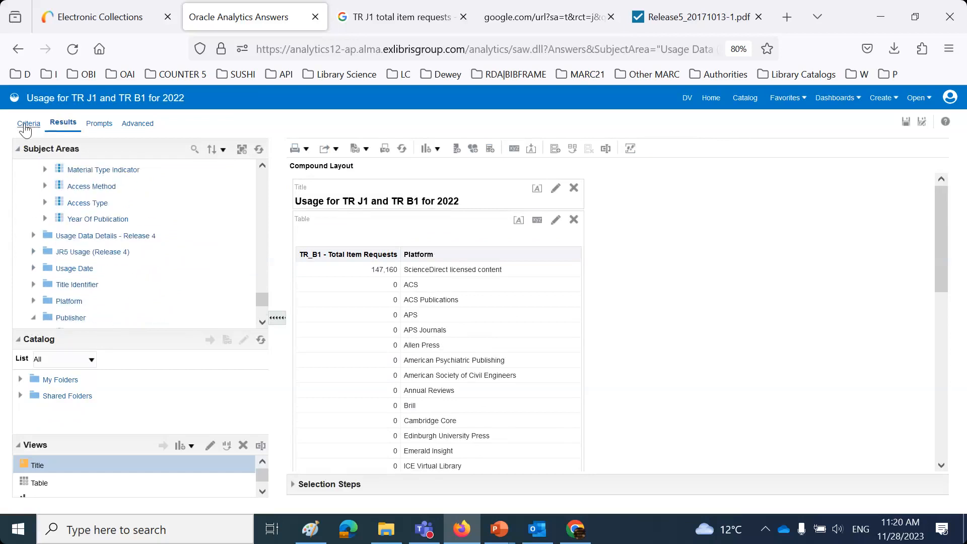
{"action": "left_click", "coordinate": [29, 124]}
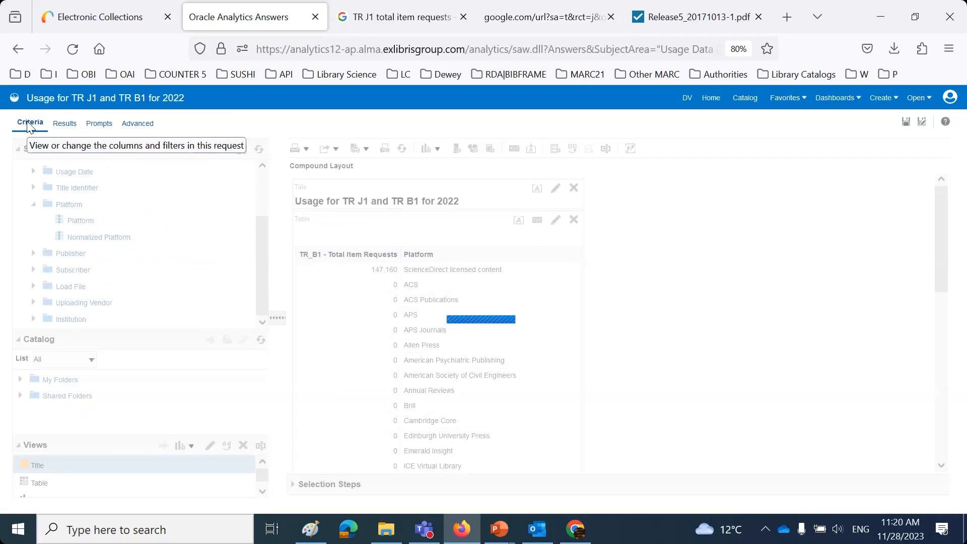
{"action": "left_click", "coordinate": [469, 218]}
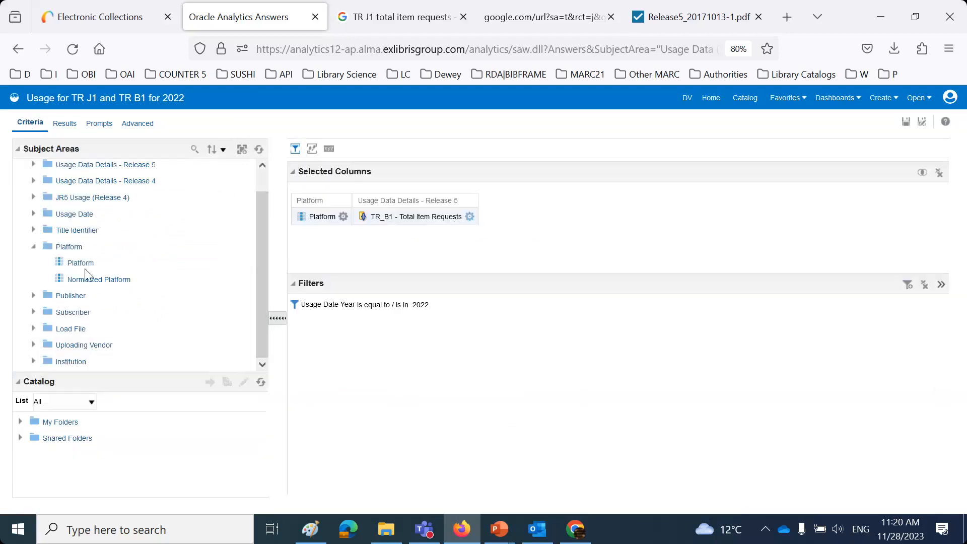
{"action": "scroll", "coordinate": [149, 240], "scroll_direction": "up", "scroll_amount": 2}
{"action": "scroll", "coordinate": [153, 246], "scroll_direction": "down", "scroll_amount": 1}
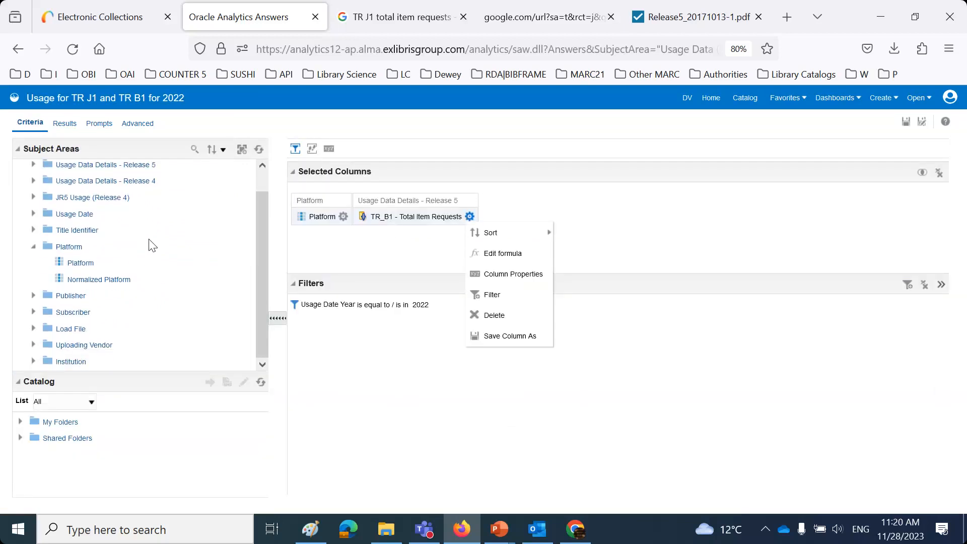
{"action": "scroll", "coordinate": [152, 246], "scroll_direction": "up", "scroll_amount": 1}
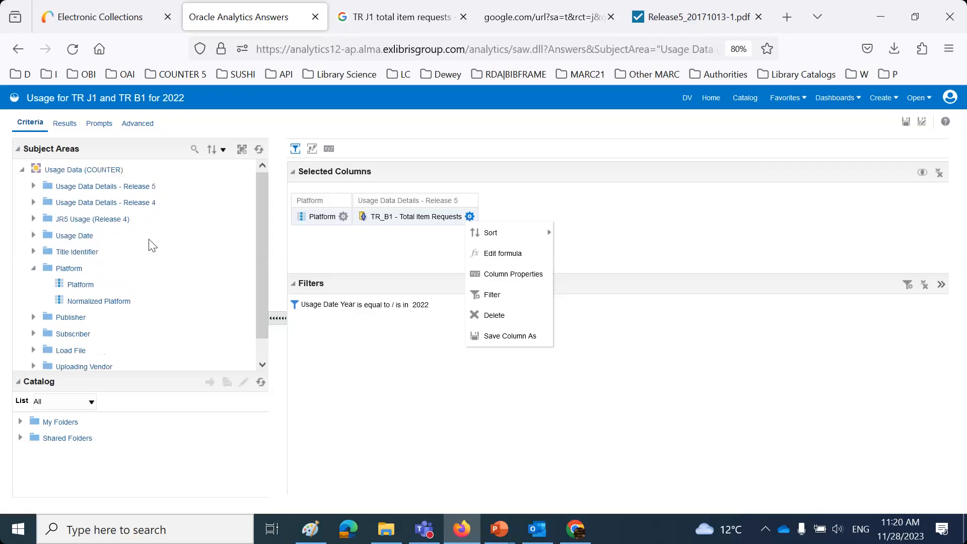
- Search the subject areas for TR_J1 and replace the TR_B1 - Total Item Requests column with TR_J1 - Total Item Requests
{"action": "left_click", "coordinate": [34, 186]}
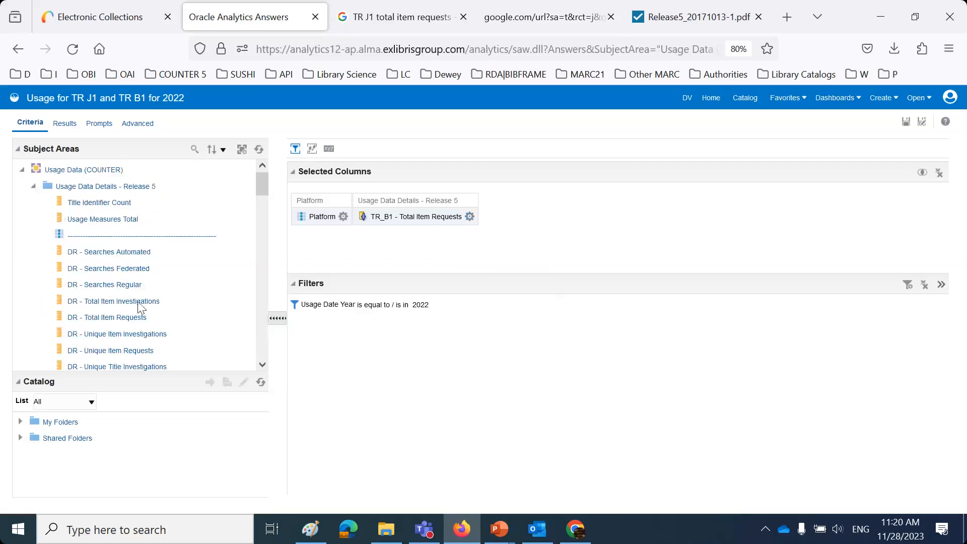
{"action": "scroll", "coordinate": [141, 307], "scroll_direction": "down", "scroll_amount": 10}
{"action": "scroll", "coordinate": [141, 295], "scroll_direction": "down", "scroll_amount": 5}
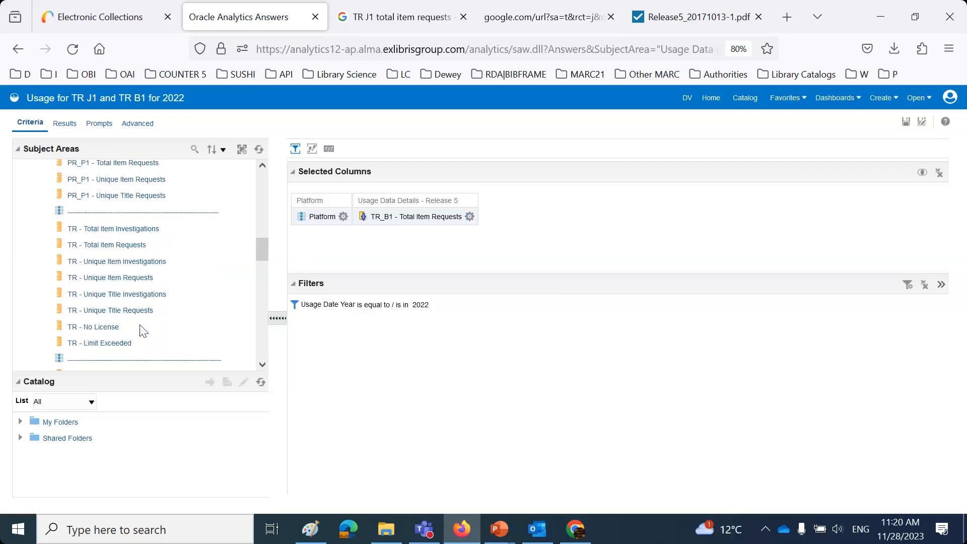
{"action": "scroll", "coordinate": [149, 327], "scroll_direction": "down", "scroll_amount": 2}
{"action": "scroll", "coordinate": [149, 326], "scroll_direction": "up", "scroll_amount": 7}
{"action": "scroll", "coordinate": [148, 320], "scroll_direction": "up", "scroll_amount": 10}
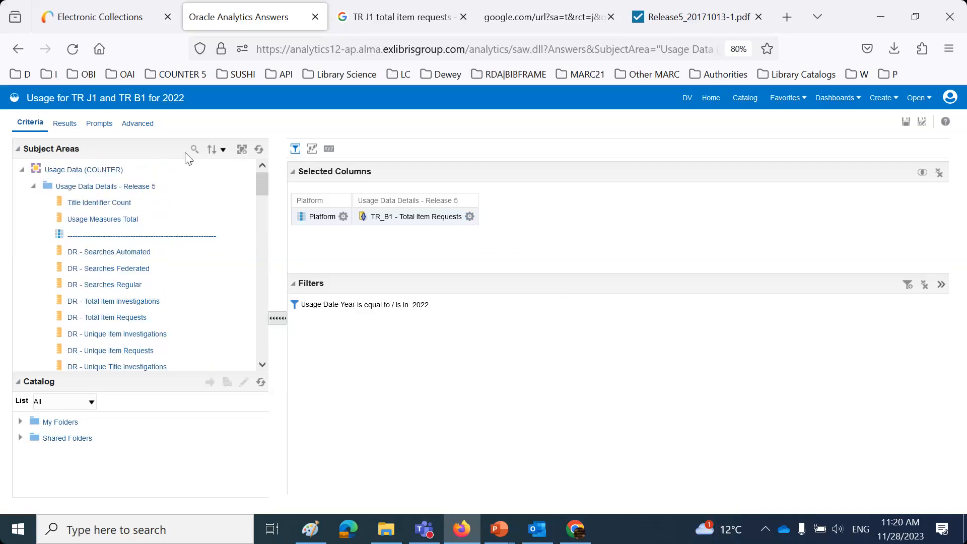
{"action": "left_click", "coordinate": [199, 150]}
{"action": "type", "text": "TR_J"}
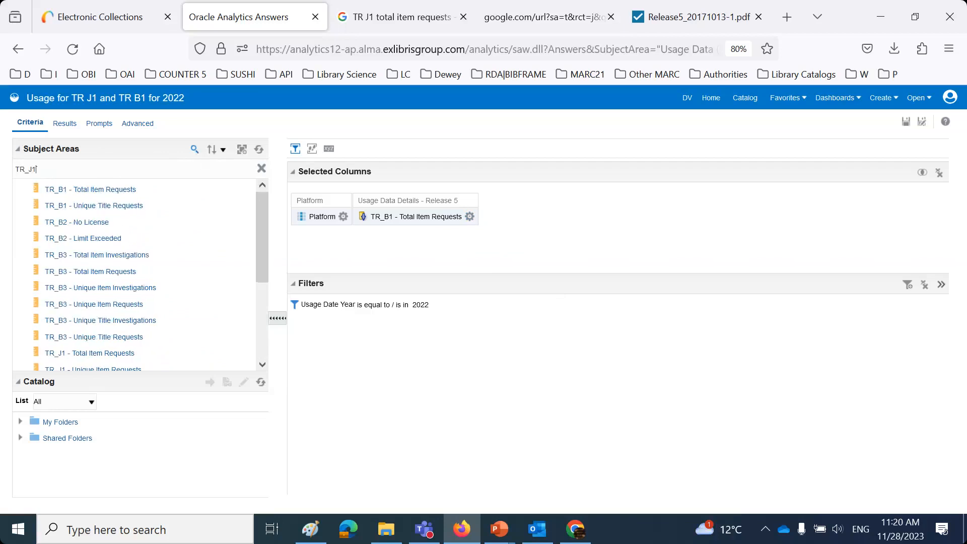
{"action": "type", "text": "1"}
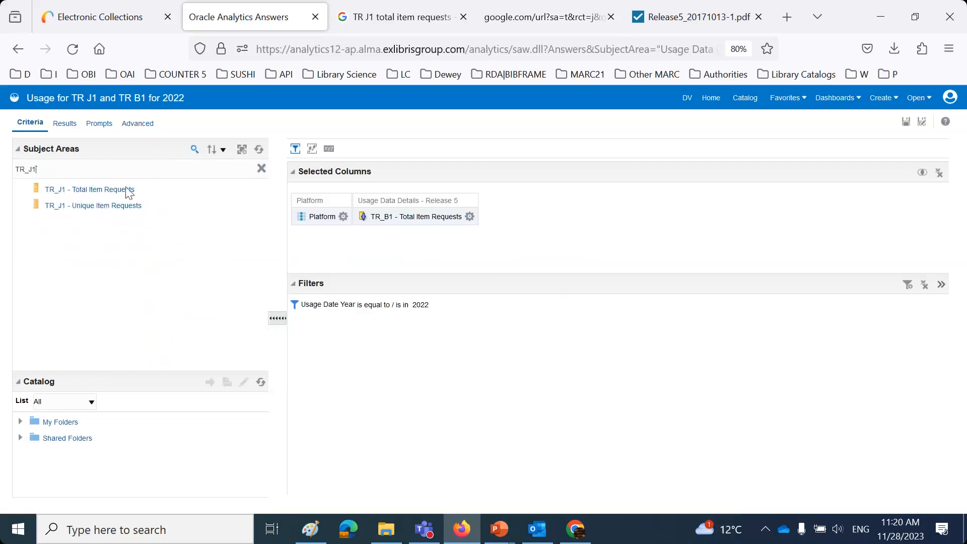
{"action": "left_click_drag", "start_coordinate": [104, 192], "coordinate": [509, 228]}
{"action": "left_click", "coordinate": [469, 218]}
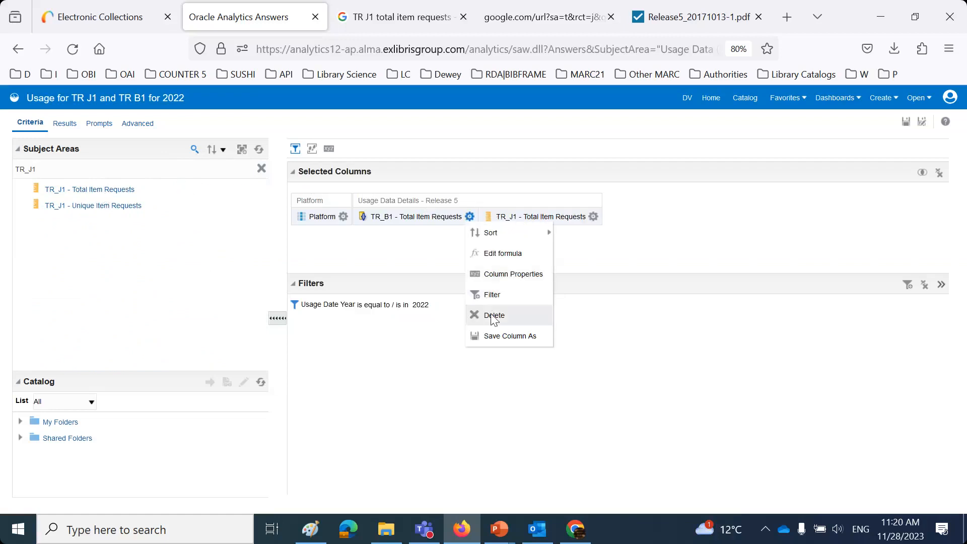
{"action": "left_click", "coordinate": [490, 314]}
- Sort TR_J1 - Total Item Requests in descending order and check the platforms in the results table
{"action": "left_click", "coordinate": [468, 217]}
{"action": "mouse_move", "coordinate": [486, 232]}
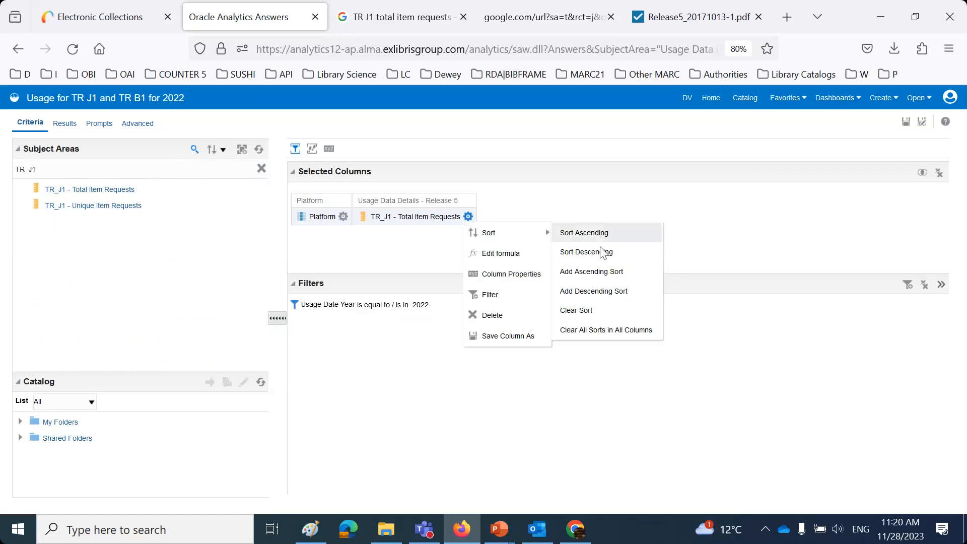
{"action": "left_click", "coordinate": [605, 252]}
{"action": "left_click", "coordinate": [73, 127]}
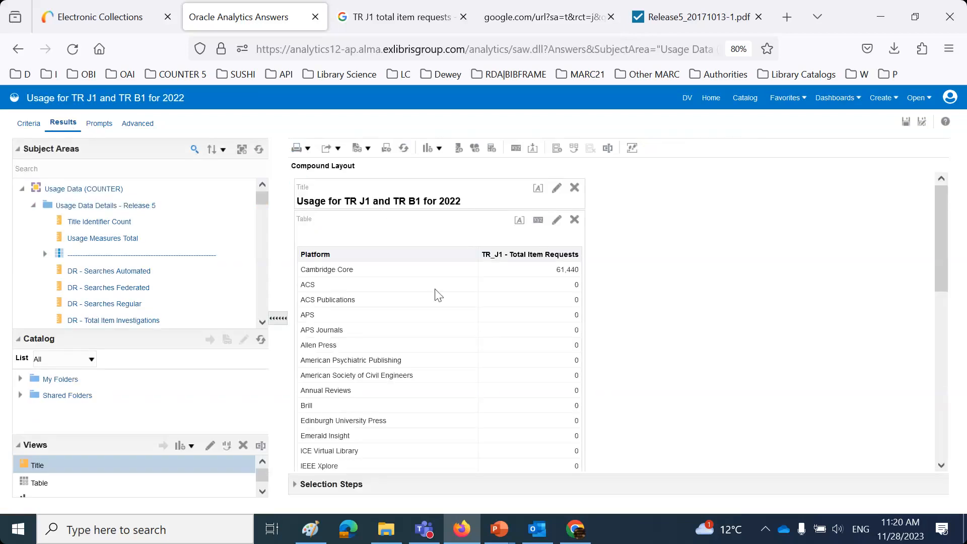
{"action": "scroll", "coordinate": [443, 302], "scroll_direction": "down", "scroll_amount": 10}
{"action": "scroll", "coordinate": [468, 336], "scroll_direction": "up", "scroll_amount": 10}
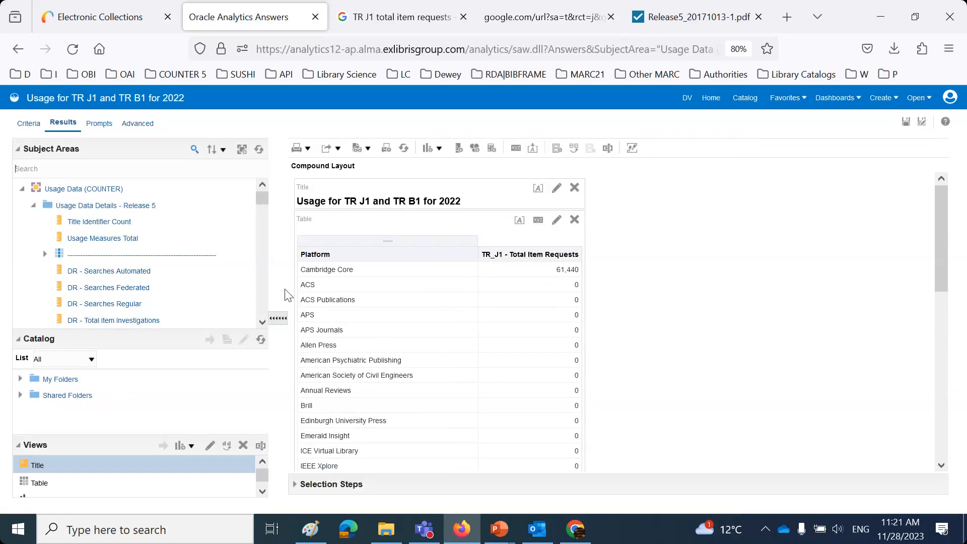
- Return to the criteria and expand the Publisher folder in the subject areas to see its fields
{"action": "scroll", "coordinate": [95, 280], "scroll_direction": "down", "scroll_amount": 5}
{"action": "scroll", "coordinate": [95, 280], "scroll_direction": "down", "scroll_amount": 8}
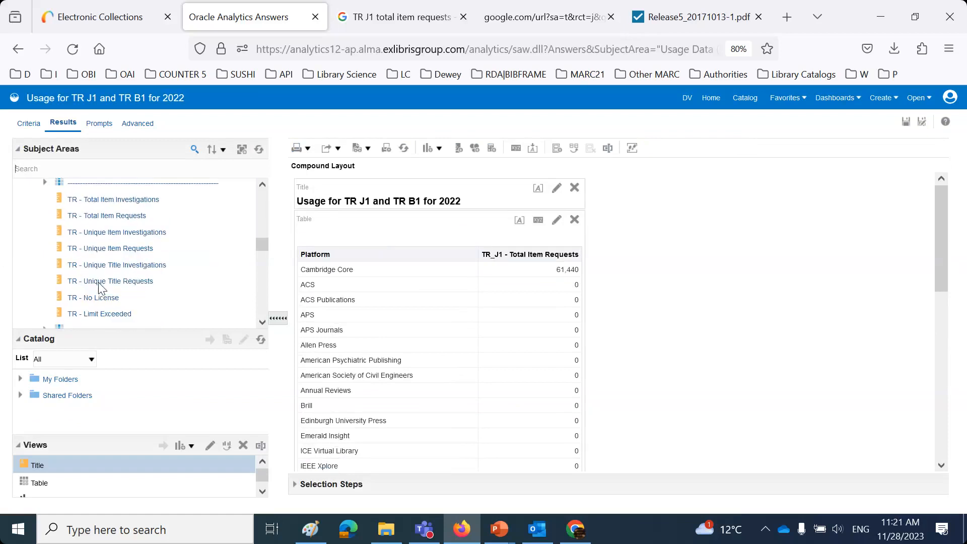
{"action": "left_click", "coordinate": [30, 125]}
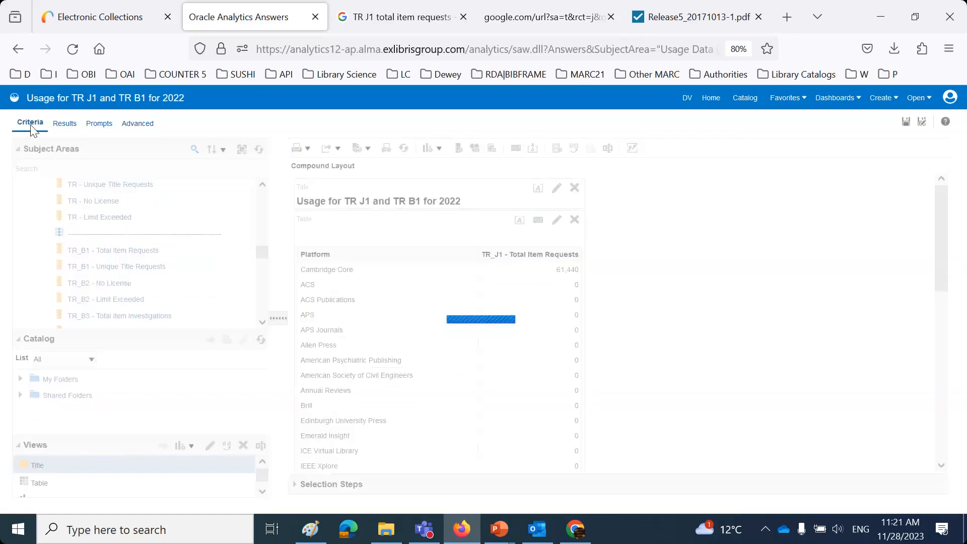
{"action": "scroll", "coordinate": [201, 246], "scroll_direction": "down", "scroll_amount": 2}
{"action": "scroll", "coordinate": [197, 248], "scroll_direction": "down", "scroll_amount": 6}
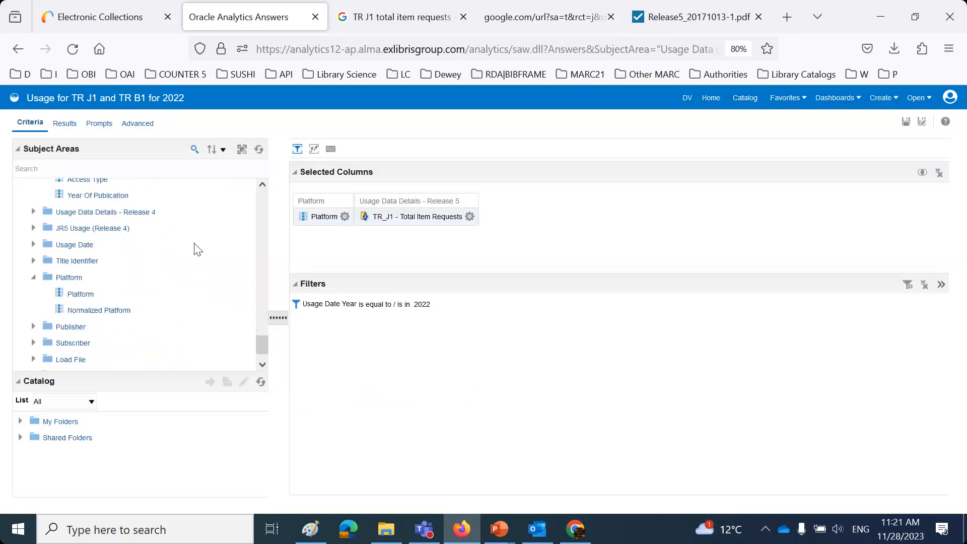
{"action": "left_click", "coordinate": [344, 217]}
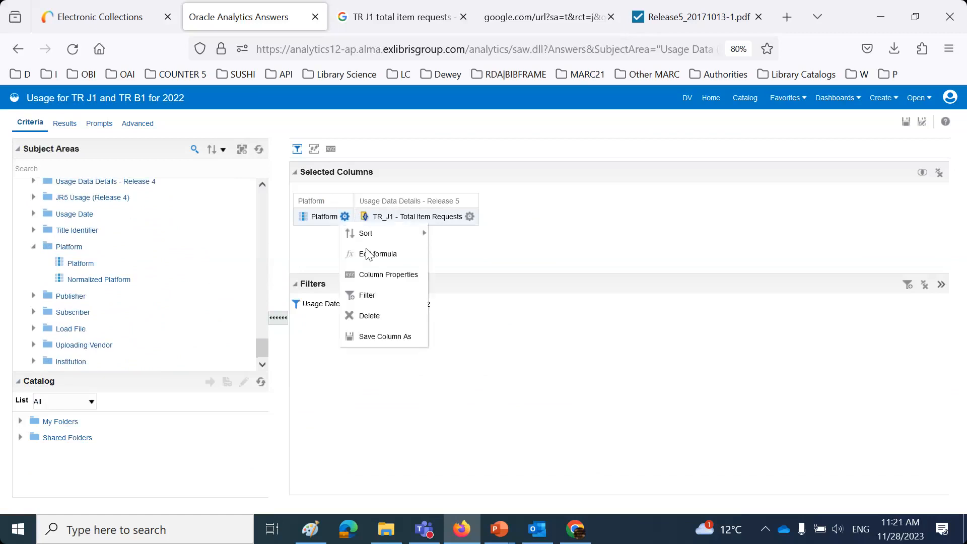
{"action": "left_click", "coordinate": [33, 297]}
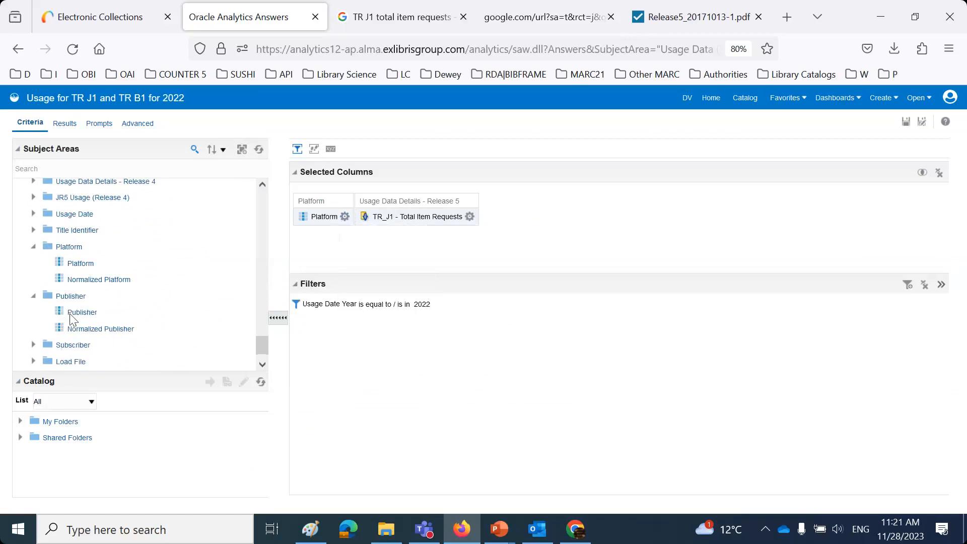
- Change the Platform column's formula to the Publisher field from the Publisher folder and apply it
{"action": "left_click", "coordinate": [344, 216]}
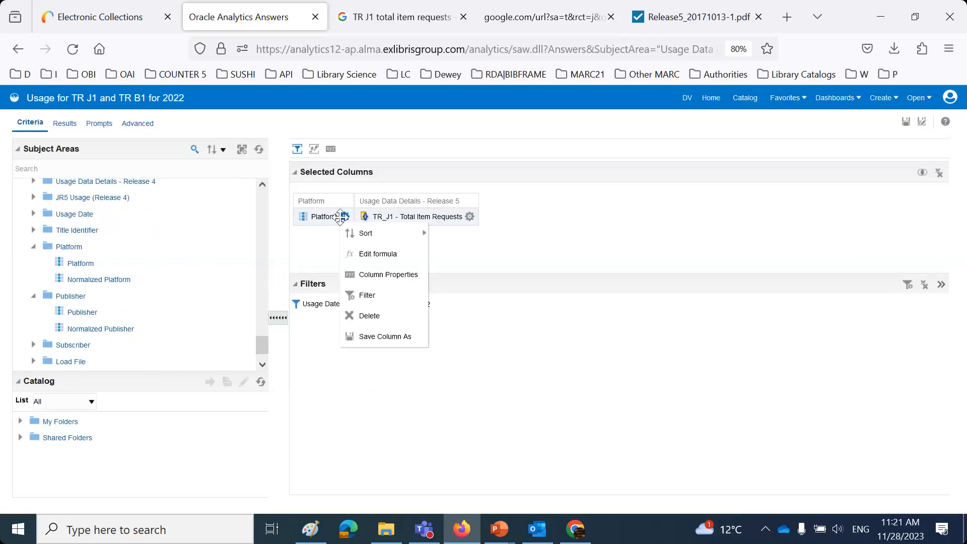
{"action": "left_click", "coordinate": [370, 254]}
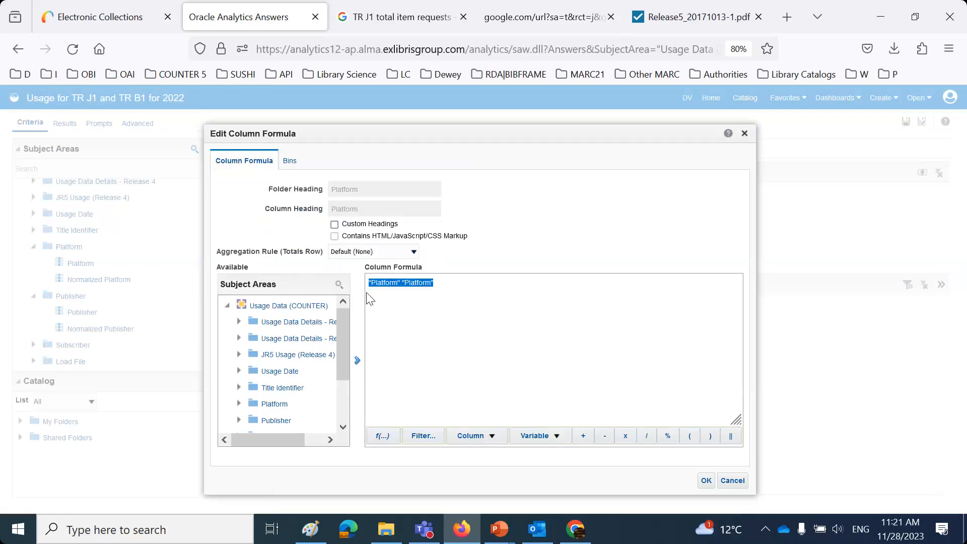
{"action": "scroll", "coordinate": [255, 360], "scroll_direction": "down", "scroll_amount": 3}
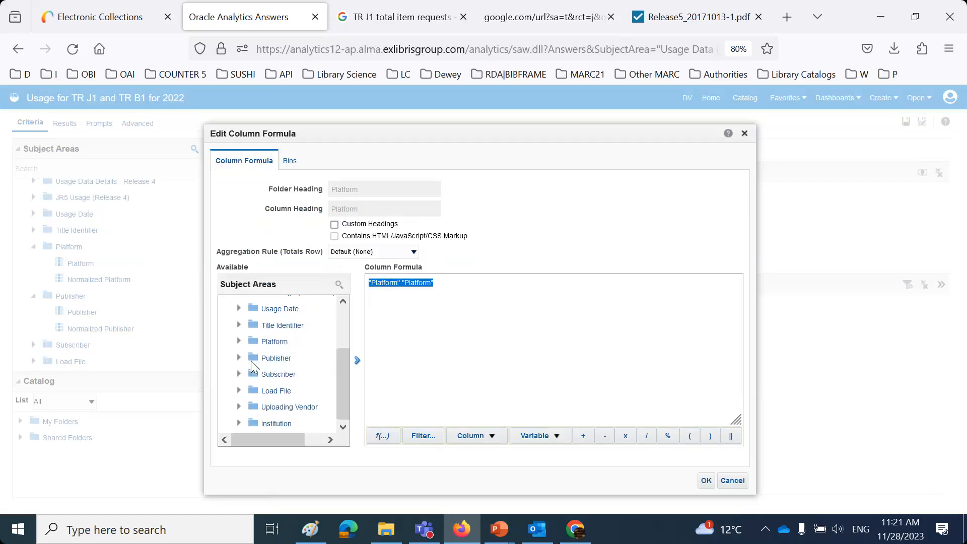
{"action": "left_click", "coordinate": [238, 359]}
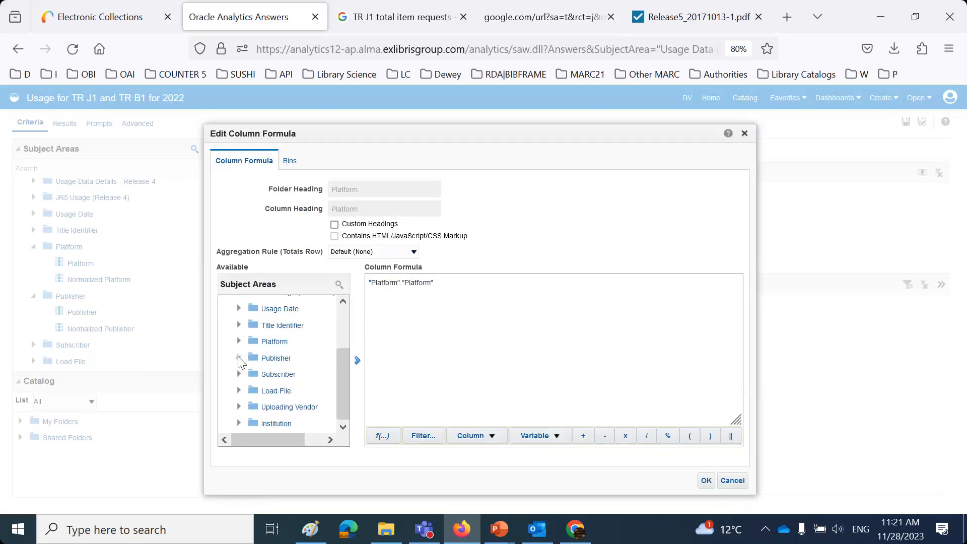
{"action": "left_click", "coordinate": [291, 374]}
{"action": "left_click", "coordinate": [358, 361]}
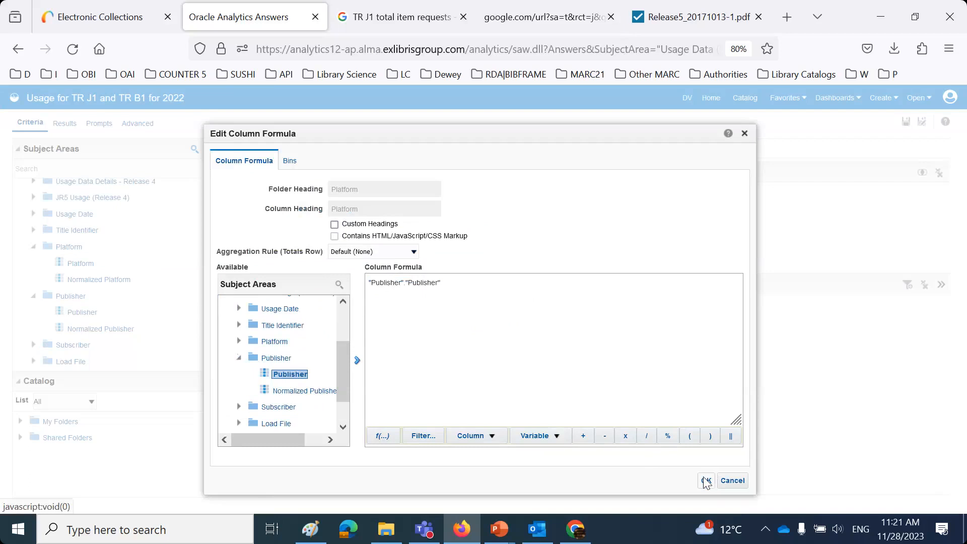
{"action": "left_click", "coordinate": [707, 480]}
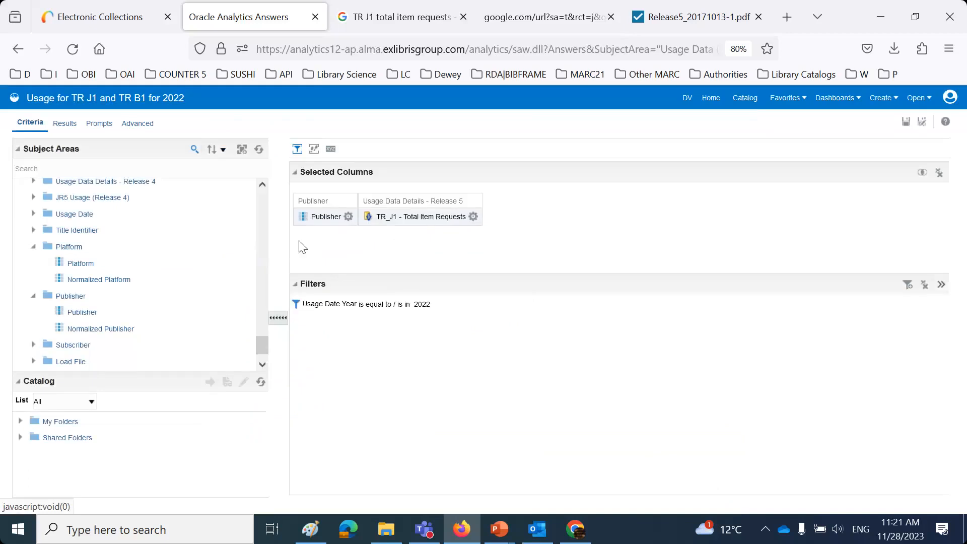
- Show the report results and review the publishers ranked by TR_J1 - Total Item Requests
{"action": "left_click", "coordinate": [66, 125]}
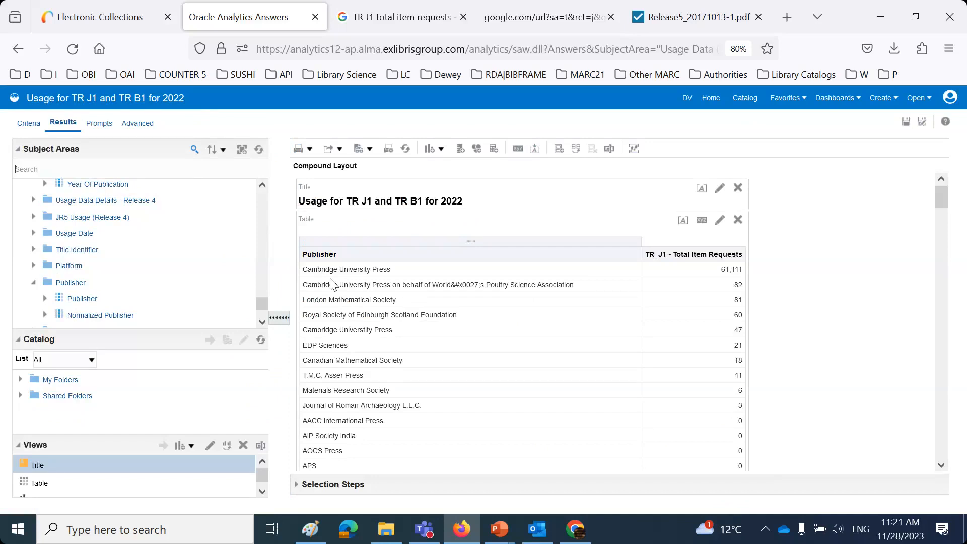
{"action": "scroll", "coordinate": [331, 284], "scroll_direction": "down", "scroll_amount": 5}
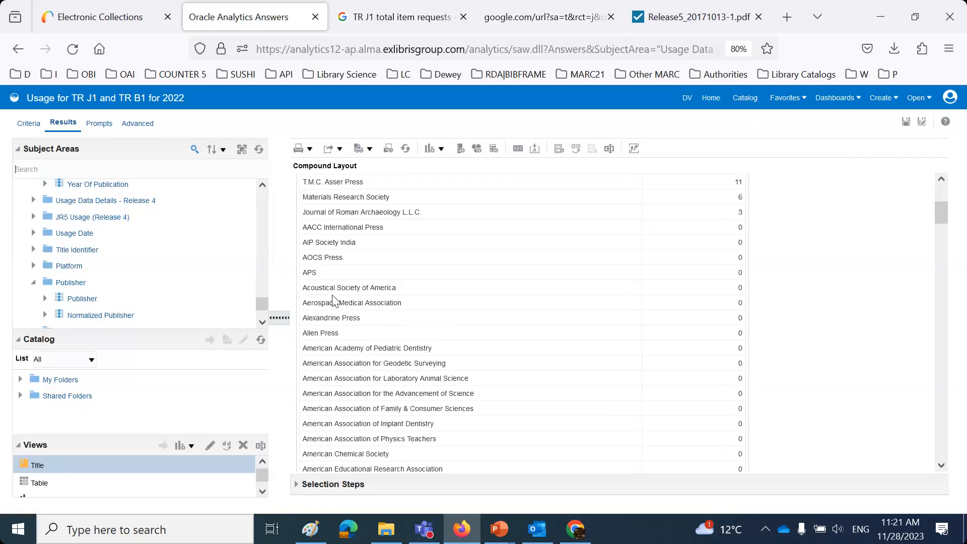
{"action": "scroll", "coordinate": [332, 294], "scroll_direction": "up", "scroll_amount": 5}
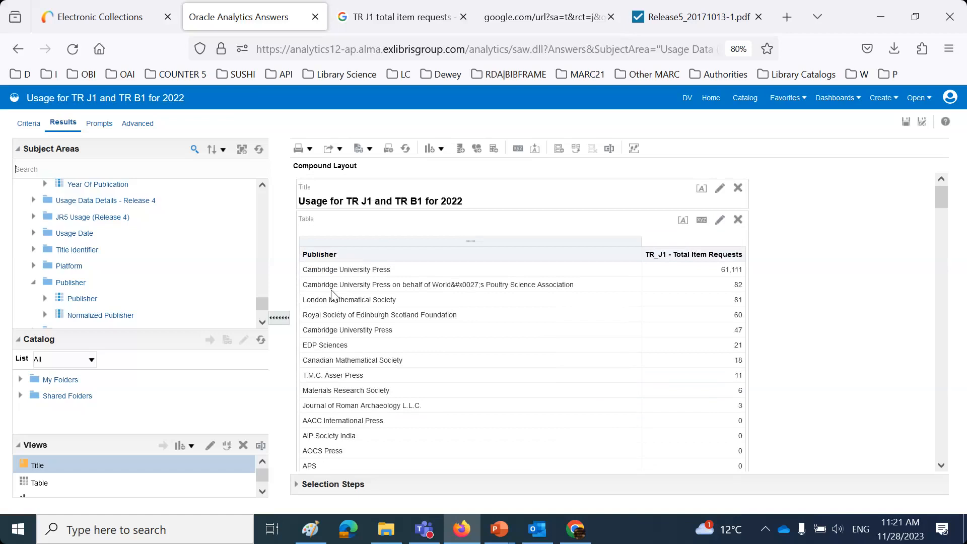
- Filter TR_J1 - Total Item Requests to values greater than or equal to 1 and show the report results
{"action": "left_click", "coordinate": [29, 125]}
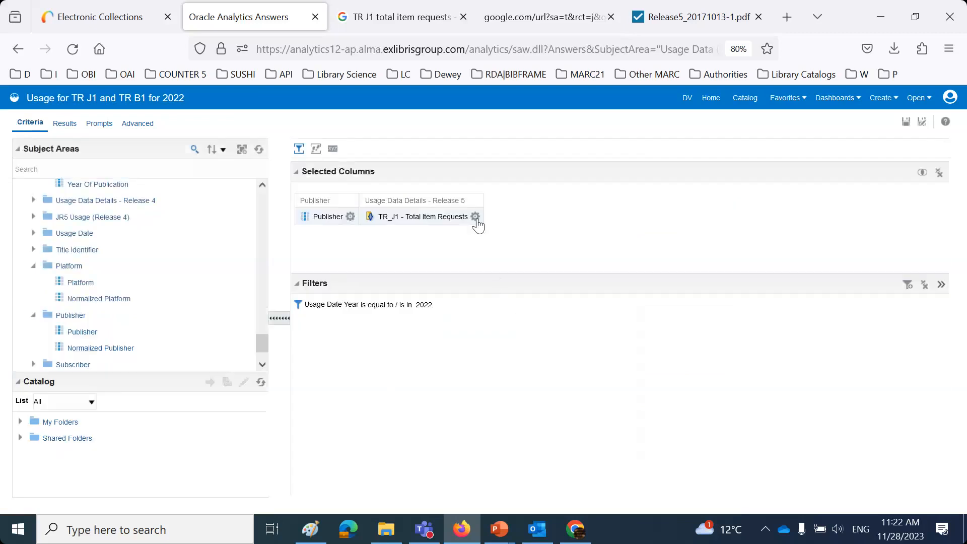
{"action": "left_click", "coordinate": [475, 216]}
{"action": "left_click", "coordinate": [507, 293]}
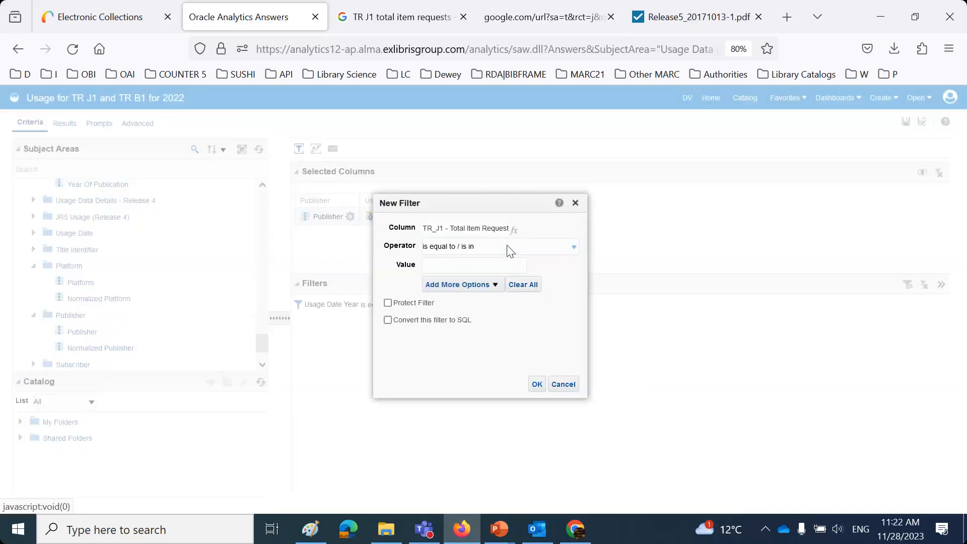
{"action": "left_click", "coordinate": [508, 247]}
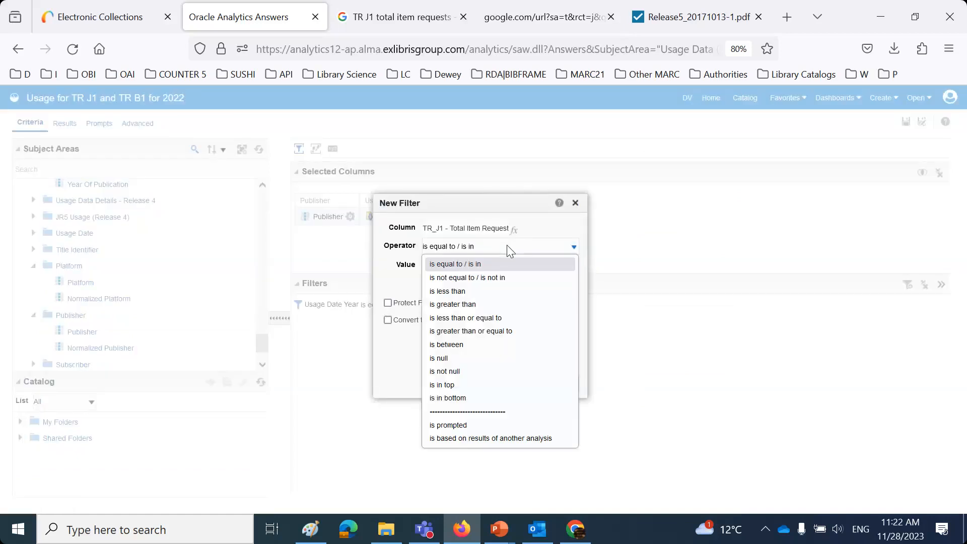
{"action": "left_click", "coordinate": [510, 331]}
{"action": "left_click", "coordinate": [451, 266]}
{"action": "type", "text": "1"}
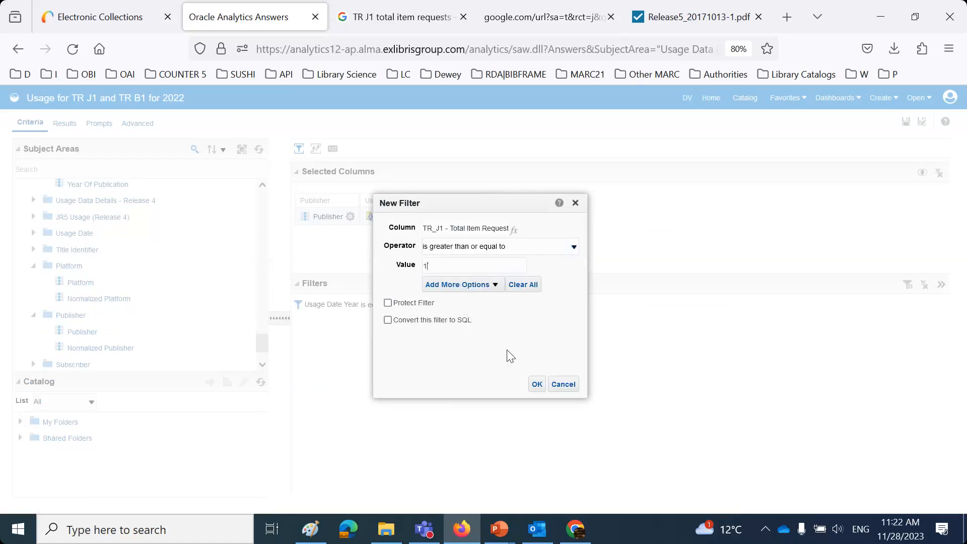
{"action": "left_click", "coordinate": [537, 385]}
{"action": "left_click", "coordinate": [63, 124]}
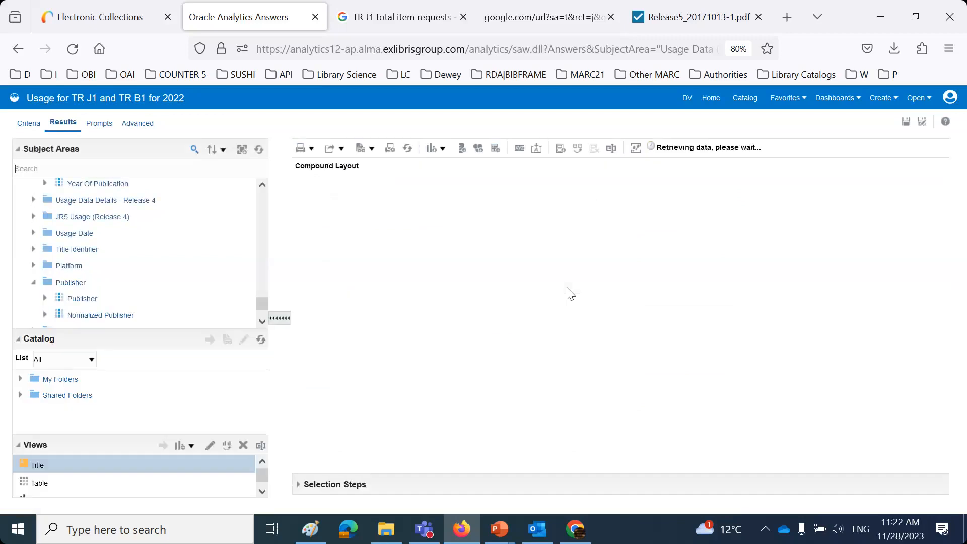
- Save the report as a new analysis named "Top pub lishers for 2022 for E Journal usage" in My Folders
{"action": "left_click", "coordinate": [921, 124]}
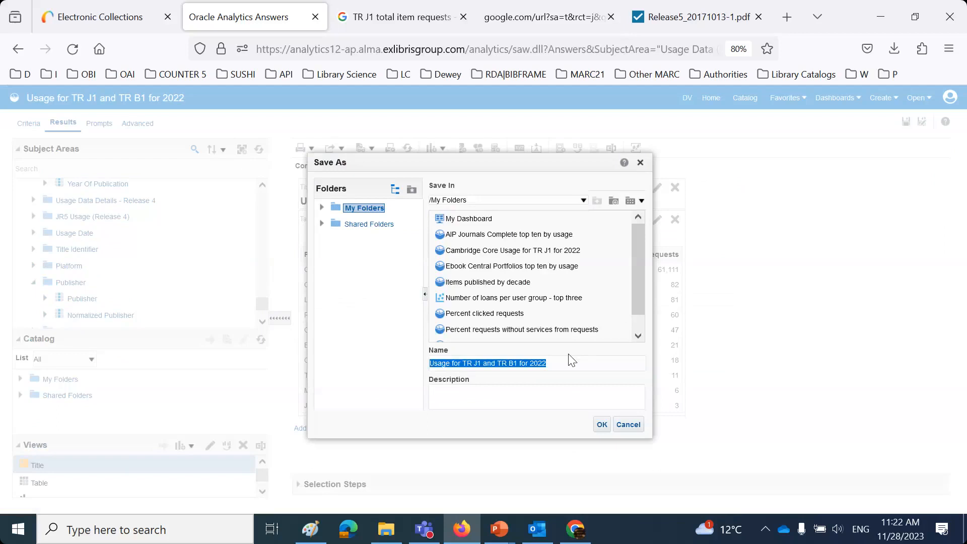
{"action": "type", "text": "Top puv"}
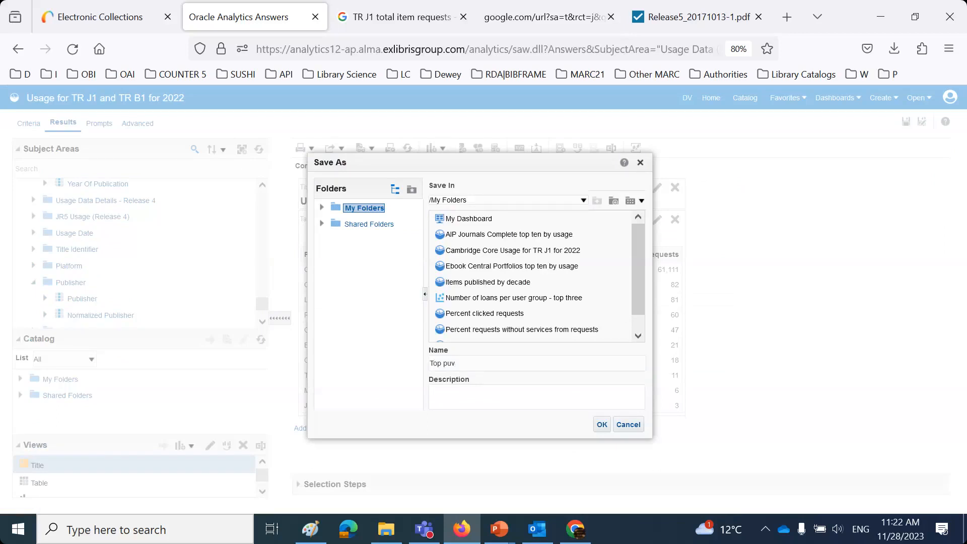
{"action": "key", "text": "BackSpace"}
{"action": "type", "text": "b lishers for 2022 for E Journal usage"}
{"action": "left_click", "coordinate": [600, 424]}
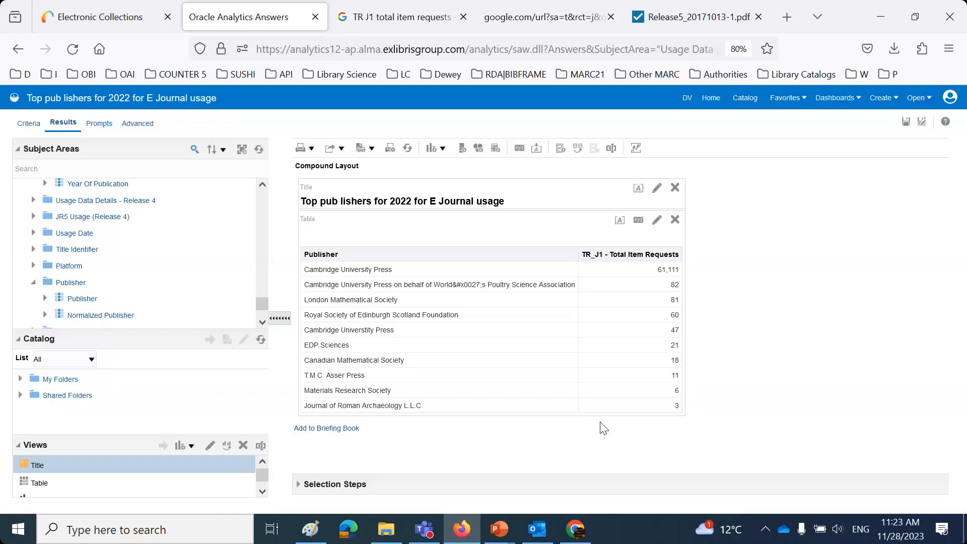
- Add the Platform field from the Platform folder to the results table before the Publisher column
{"action": "left_click", "coordinate": [34, 283]}
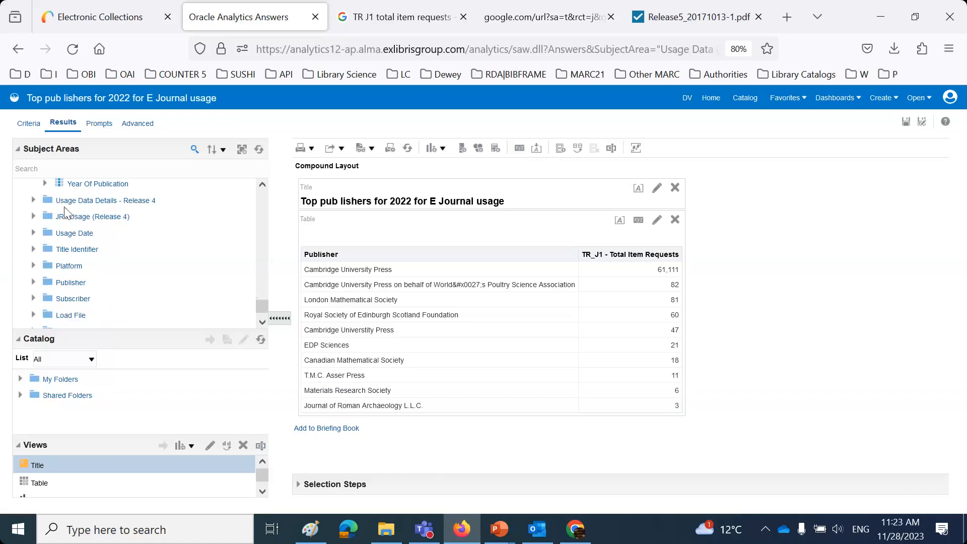
{"action": "scroll", "coordinate": [64, 211], "scroll_direction": "up", "scroll_amount": 10}
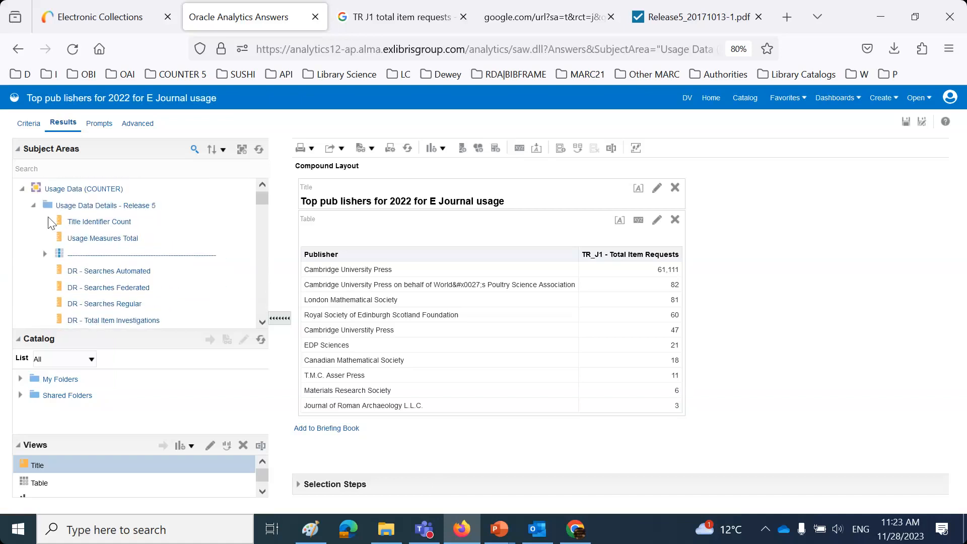
{"action": "left_click", "coordinate": [34, 205]}
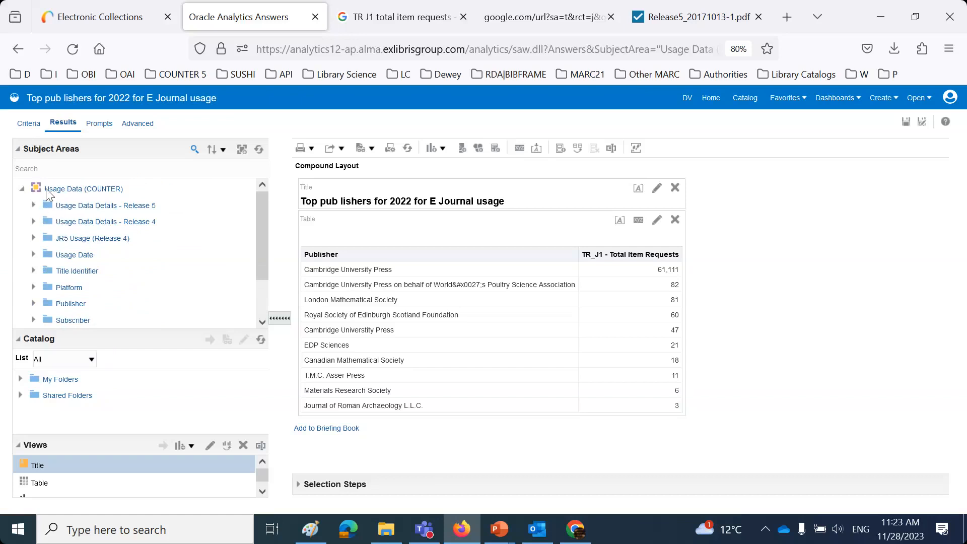
{"action": "left_click", "coordinate": [33, 287]}
{"action": "left_click_drag", "start_coordinate": [79, 302], "coordinate": [300, 297]}
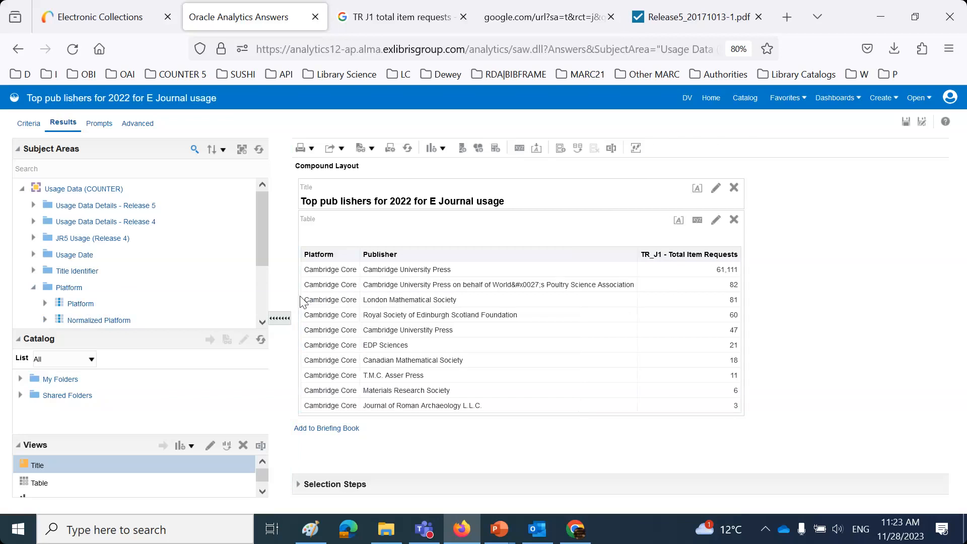
{"action": "left_click", "coordinate": [401, 272]}
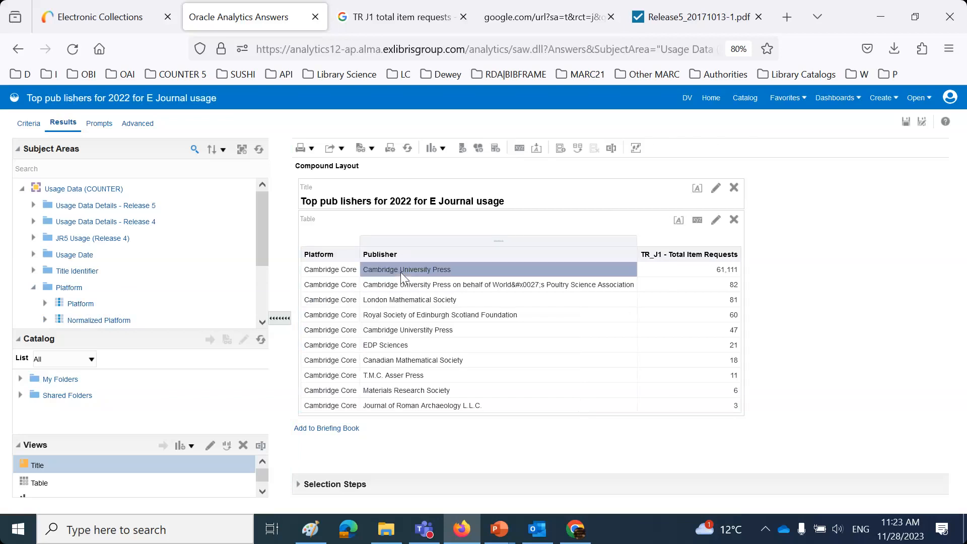
{"action": "left_click", "coordinate": [28, 129]}
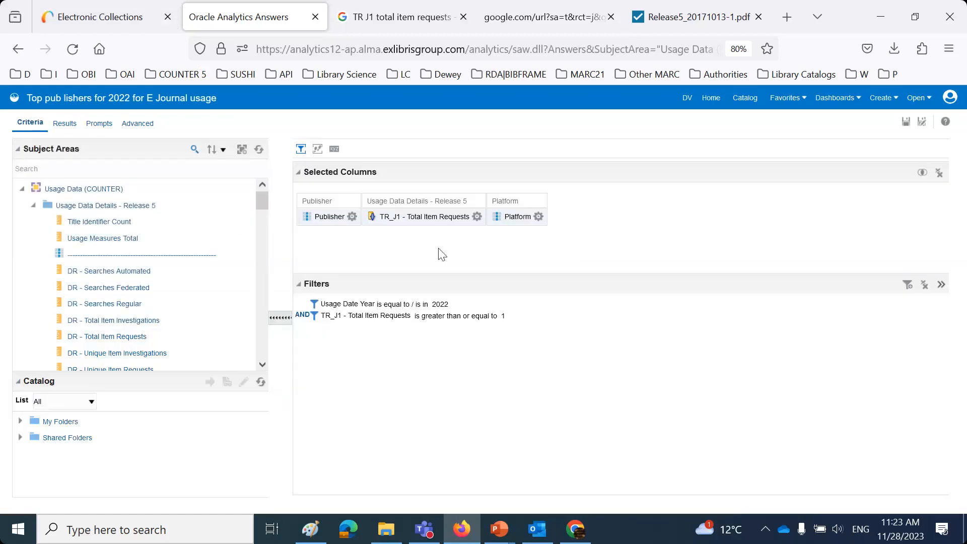
{"action": "left_click", "coordinate": [539, 216]}
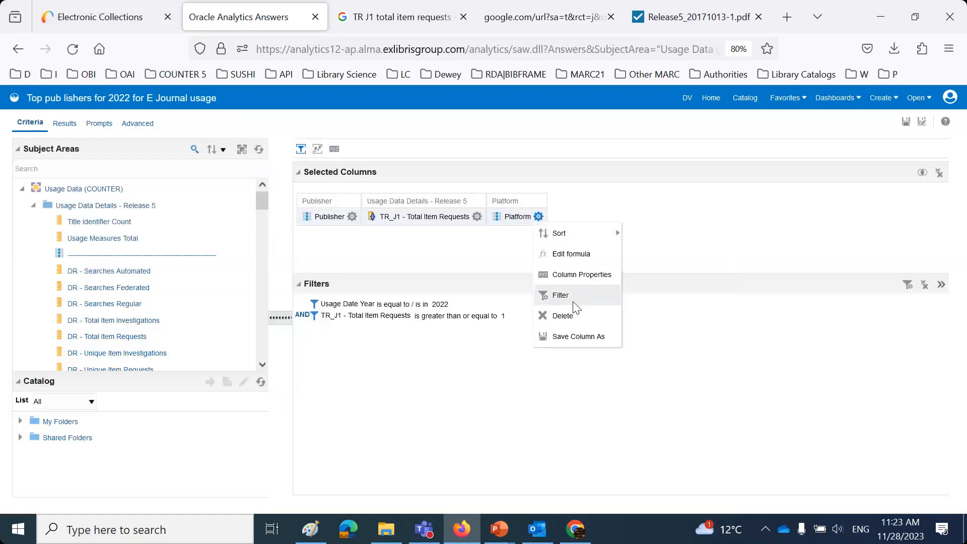
{"action": "left_click", "coordinate": [63, 123]}
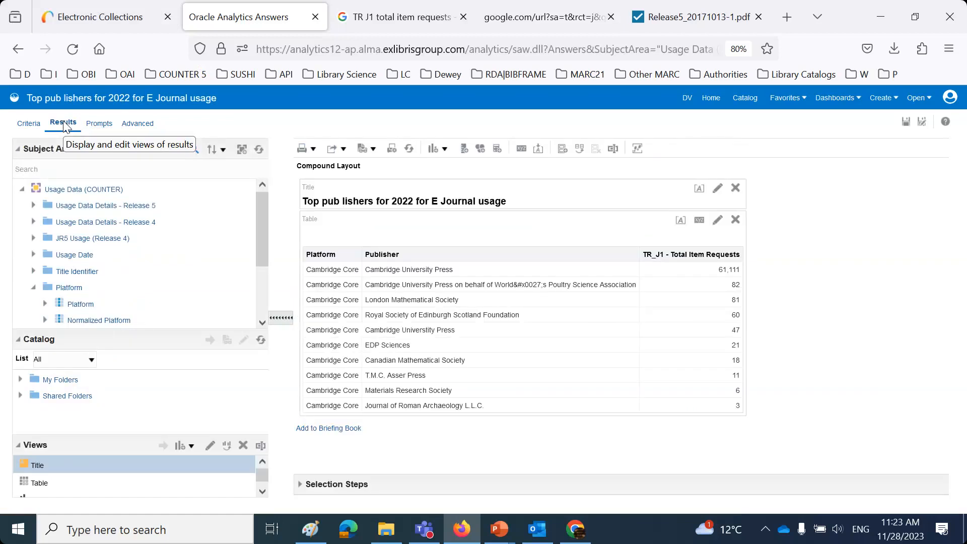
- In the criteria, add a filter limiting Platform to Cambridge Core, finding the value by searching for "Core"
{"action": "left_click", "coordinate": [30, 126]}
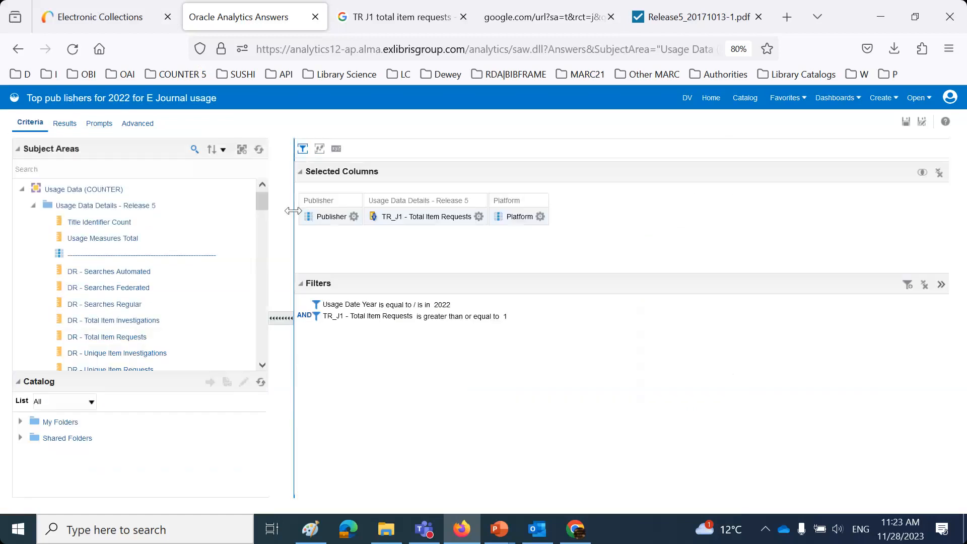
{"action": "left_click", "coordinate": [540, 217]}
{"action": "left_click", "coordinate": [575, 297]}
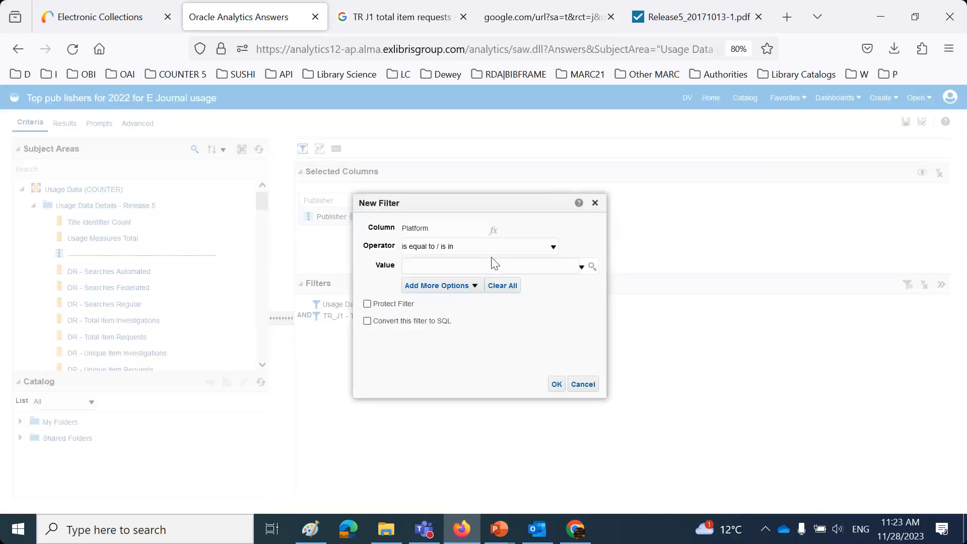
{"action": "left_click", "coordinate": [592, 267]}
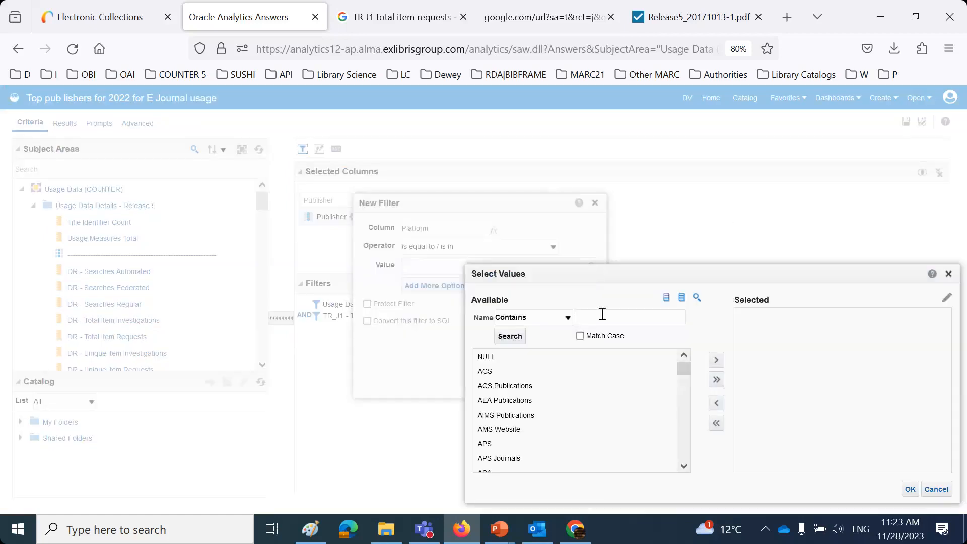
{"action": "left_click", "coordinate": [603, 313]}
{"action": "type", "text": "Core"}
{"action": "left_click", "coordinate": [519, 376]}
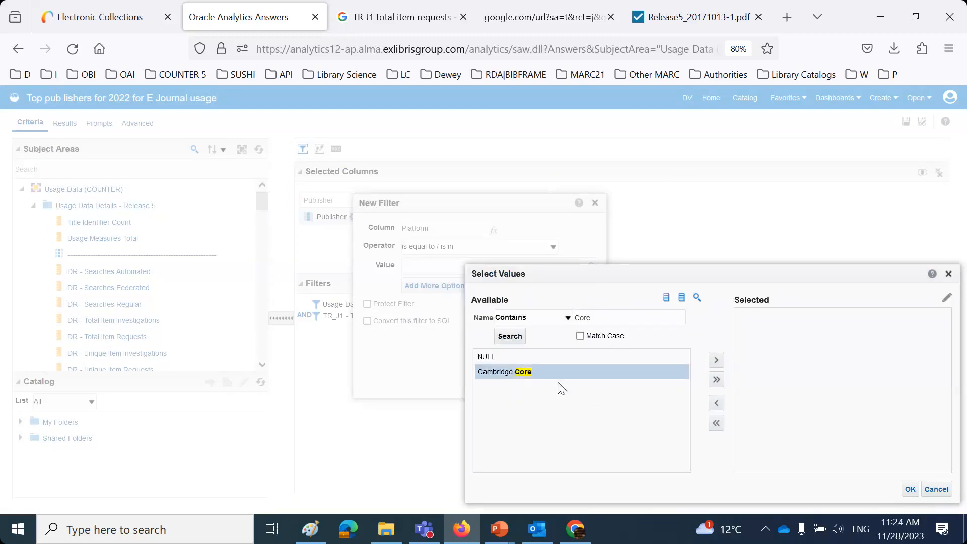
{"action": "double_click", "coordinate": [521, 373]}
{"action": "left_click", "coordinate": [911, 489]}
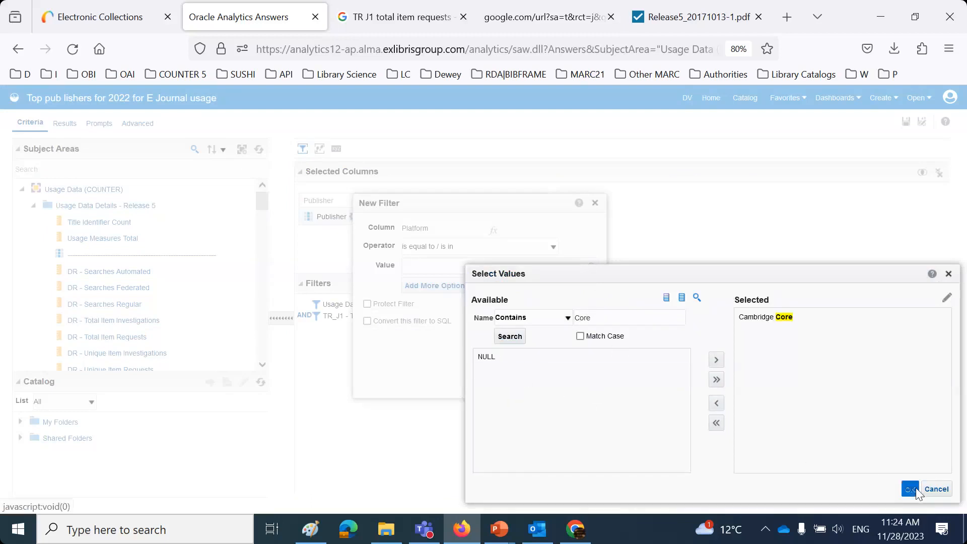
{"action": "left_click", "coordinate": [557, 385]}
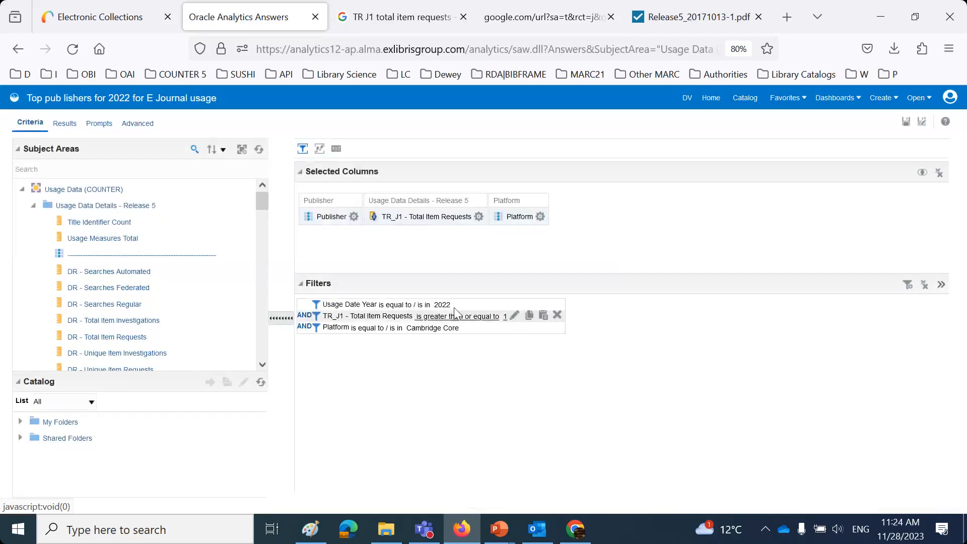
- Change the Usage Date Year filter's value to 2023
{"action": "left_click", "coordinate": [515, 304]}
{"action": "double_click", "coordinate": [428, 266]}
{"action": "left_click", "coordinate": [429, 266]}
{"action": "key", "text": "BackSpace"}
{"action": "type", "text": "3"}
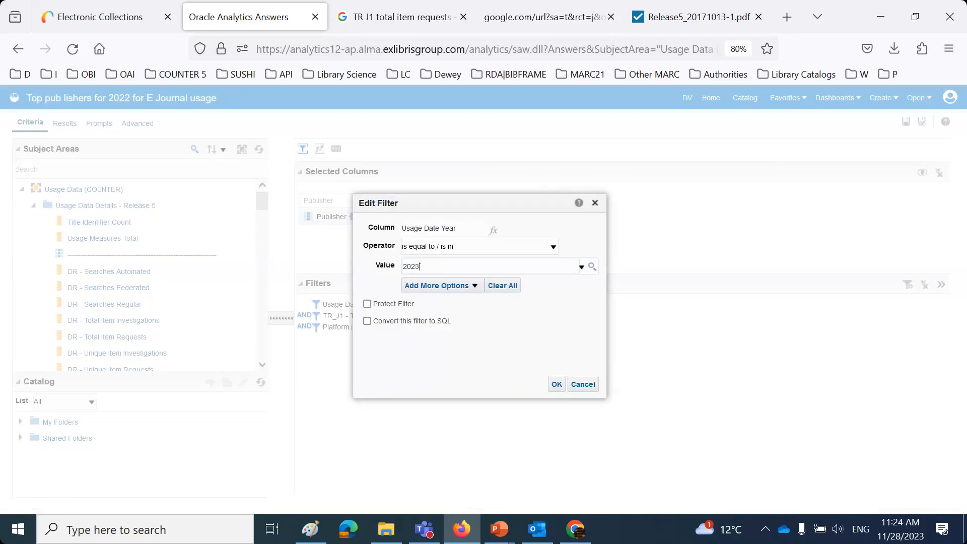
{"action": "left_click", "coordinate": [557, 385]}
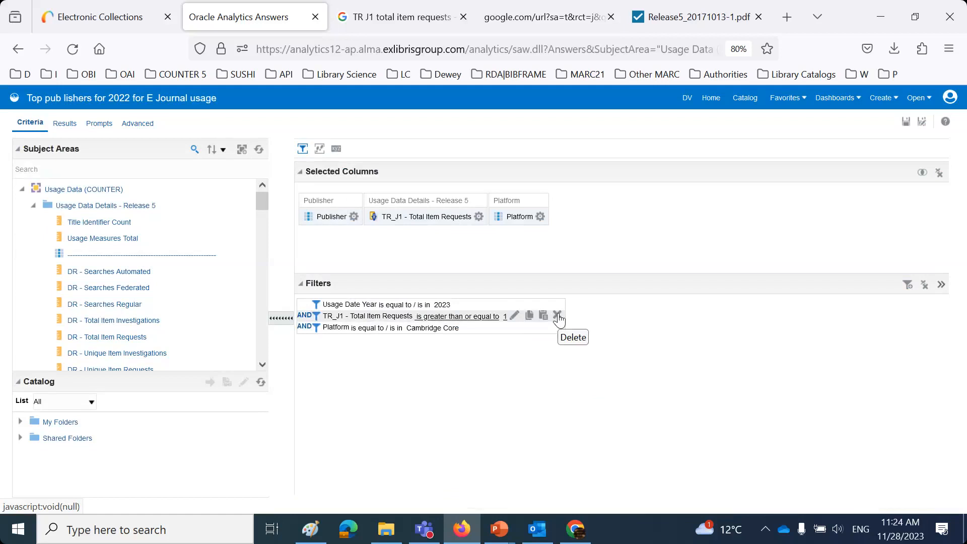
- Add Usage Date Month Key from the Usage Date folder as a column after Platform
{"action": "scroll", "coordinate": [159, 272], "scroll_direction": "down", "scroll_amount": 15}
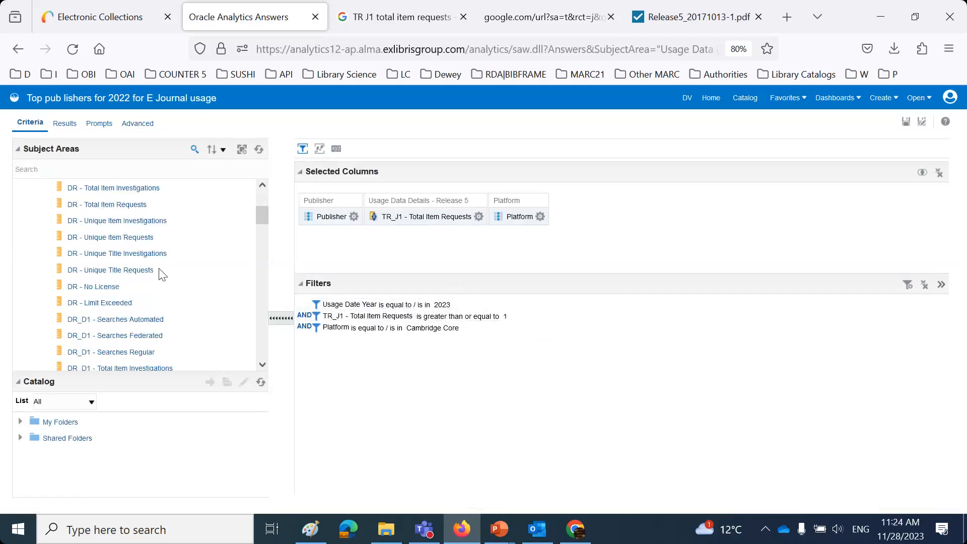
{"action": "scroll", "coordinate": [161, 274], "scroll_direction": "down", "scroll_amount": 3}
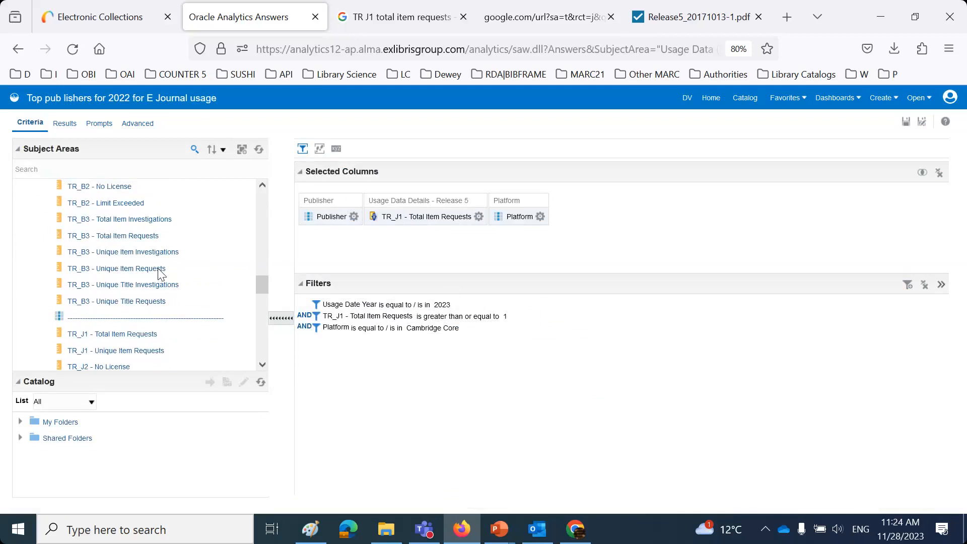
{"action": "scroll", "coordinate": [160, 274], "scroll_direction": "down", "scroll_amount": 3}
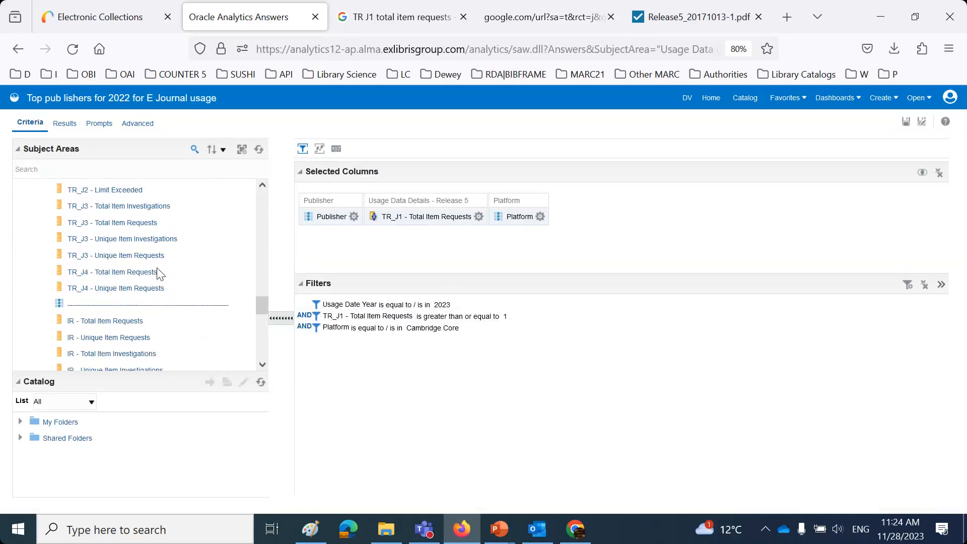
{"action": "scroll", "coordinate": [158, 271], "scroll_direction": "down", "scroll_amount": 9}
{"action": "scroll", "coordinate": [121, 237], "scroll_direction": "up", "scroll_amount": 3}
{"action": "left_click", "coordinate": [33, 205]}
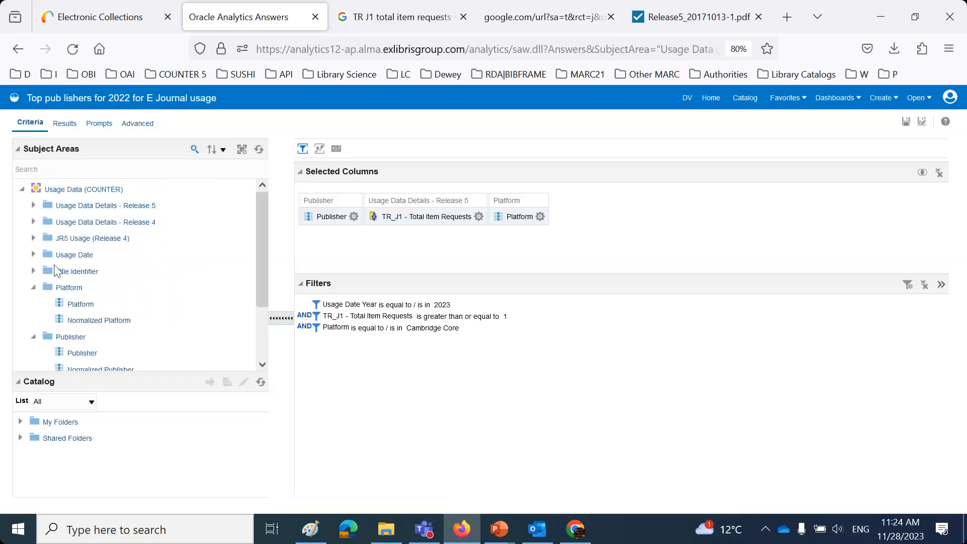
{"action": "left_click", "coordinate": [33, 255]}
{"action": "scroll", "coordinate": [196, 270], "scroll_direction": "down", "scroll_amount": 5}
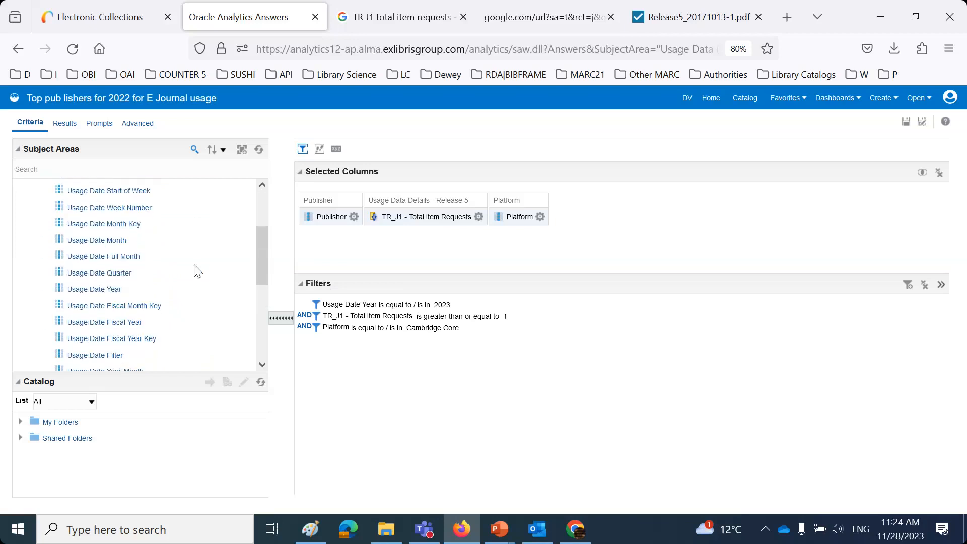
{"action": "scroll", "coordinate": [198, 271], "scroll_direction": "up", "scroll_amount": 4}
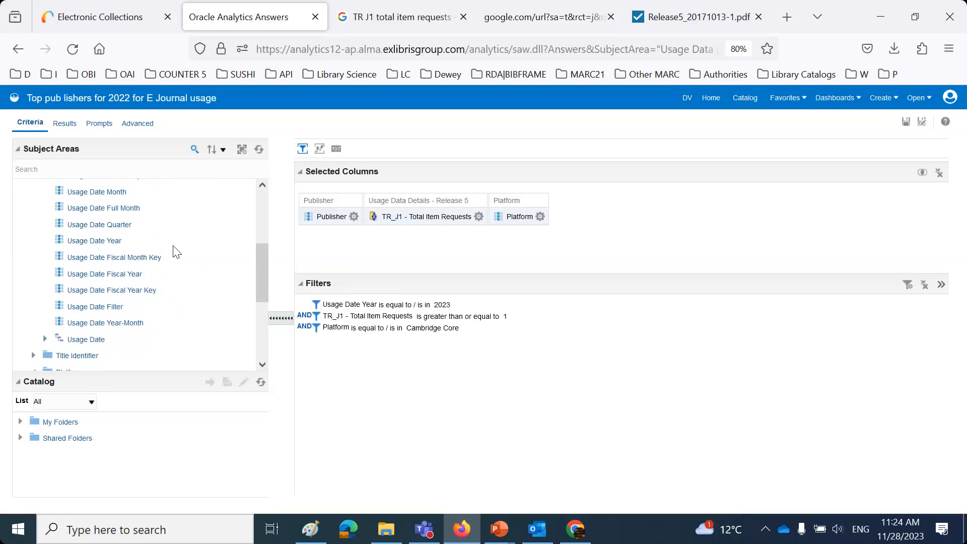
{"action": "left_click_drag", "start_coordinate": [130, 223], "coordinate": [565, 233]}
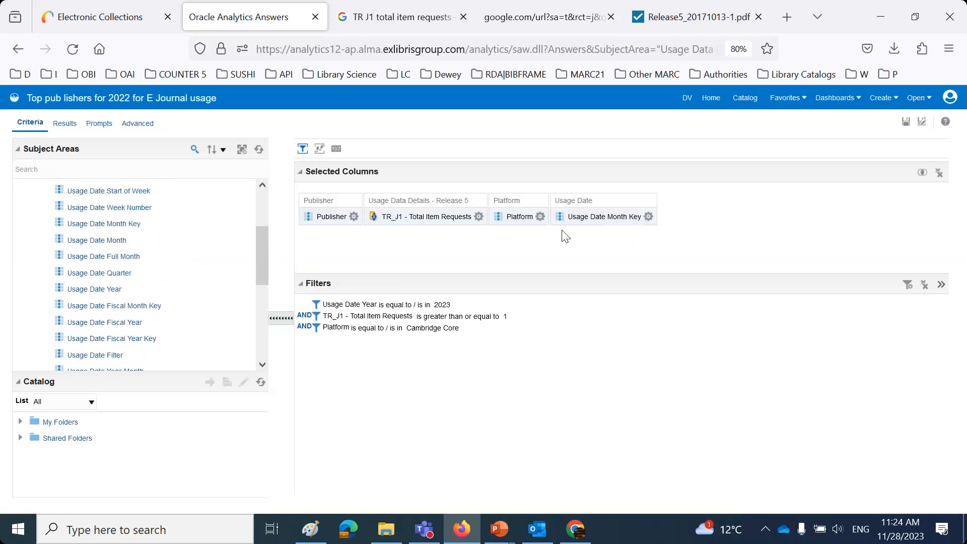
- Sort the results by Usage Date Month Key in descending order, review the monthly rows, and return to the criteria
{"action": "left_click", "coordinate": [76, 124]}
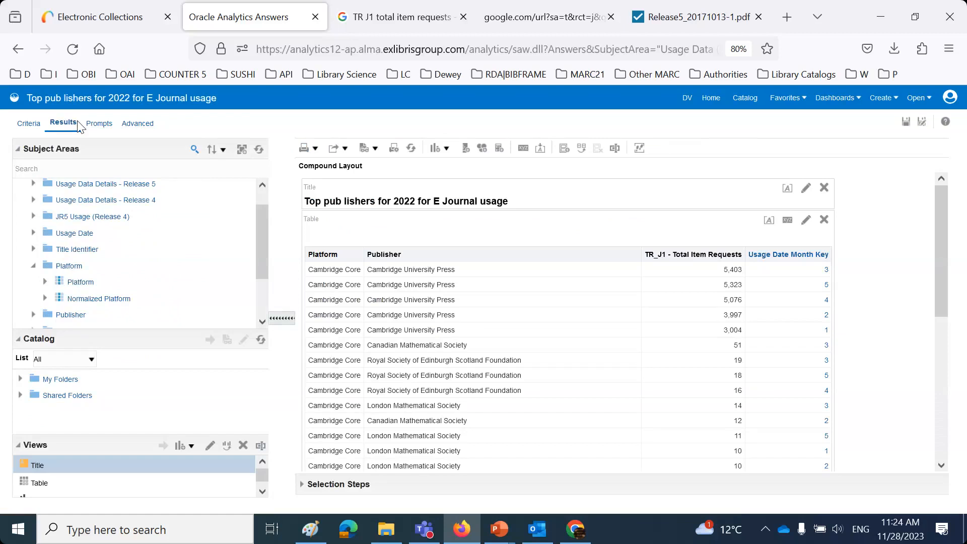
{"action": "left_click", "coordinate": [827, 257]}
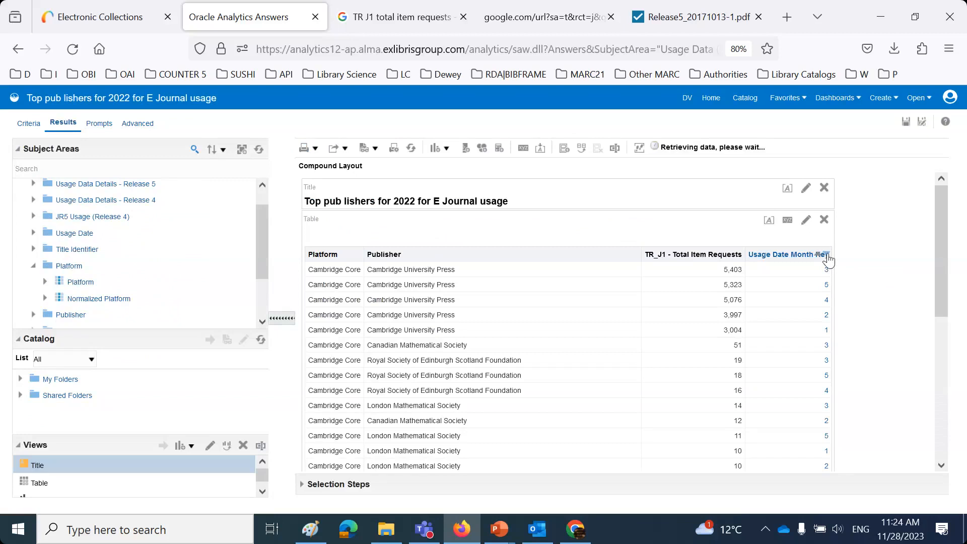
{"action": "scroll", "coordinate": [815, 333], "scroll_direction": "down", "scroll_amount": 3}
{"action": "scroll", "coordinate": [817, 332], "scroll_direction": "up", "scroll_amount": 3}
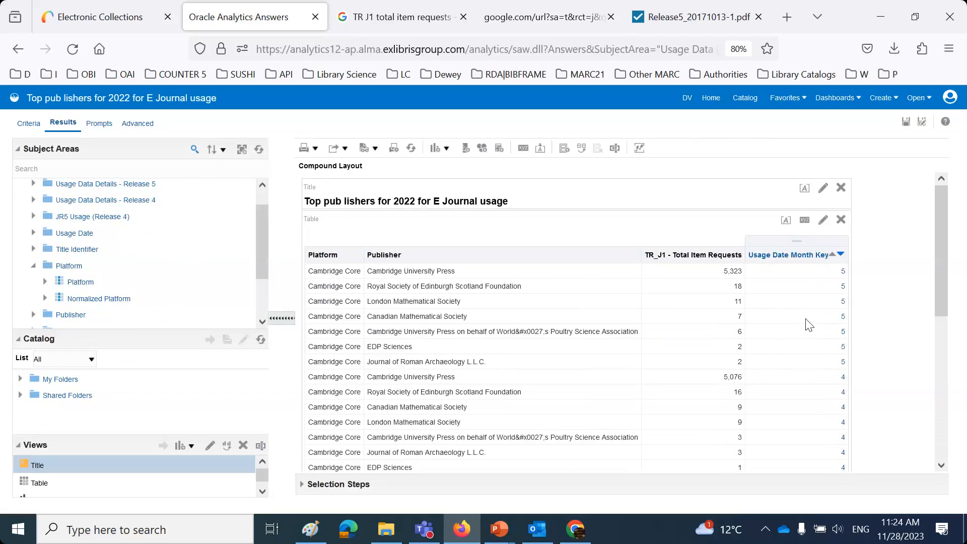
{"action": "scroll", "coordinate": [810, 330], "scroll_direction": "down", "scroll_amount": 4}
{"action": "scroll", "coordinate": [811, 334], "scroll_direction": "up", "scroll_amount": 4}
{"action": "left_click", "coordinate": [29, 123]}
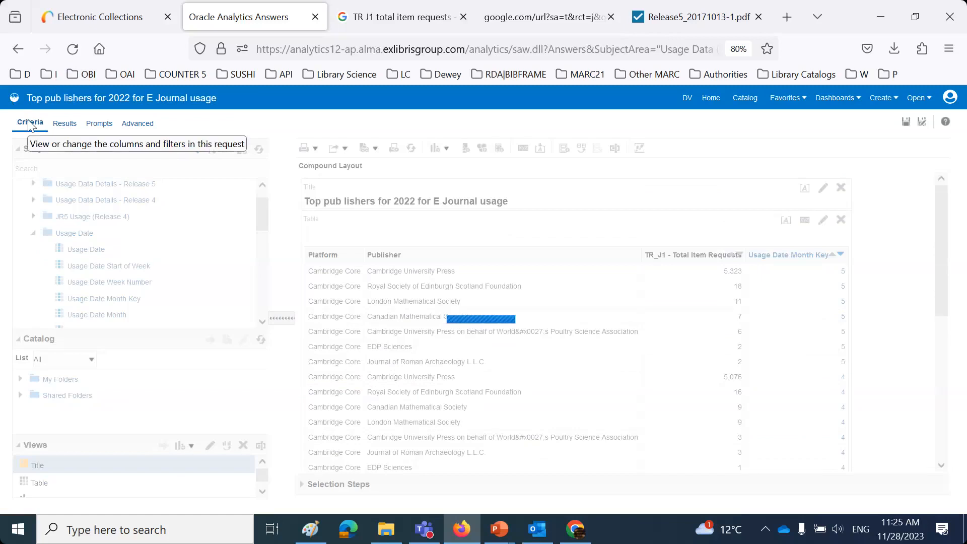
- Remove the Usage Date Month Key and Publisher columns from the selected columns and collapse the Usage Date folder
{"action": "left_click", "coordinate": [650, 217]}
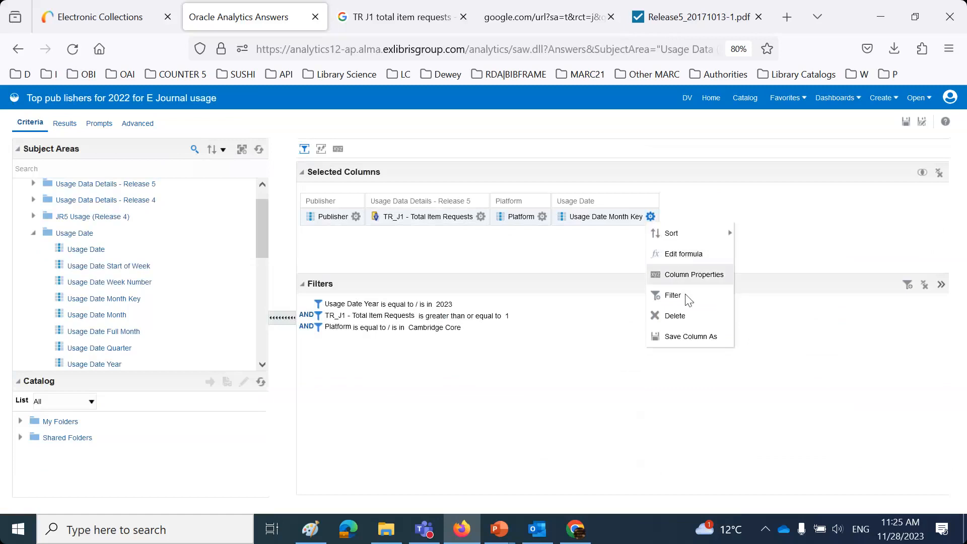
{"action": "left_click", "coordinate": [695, 322]}
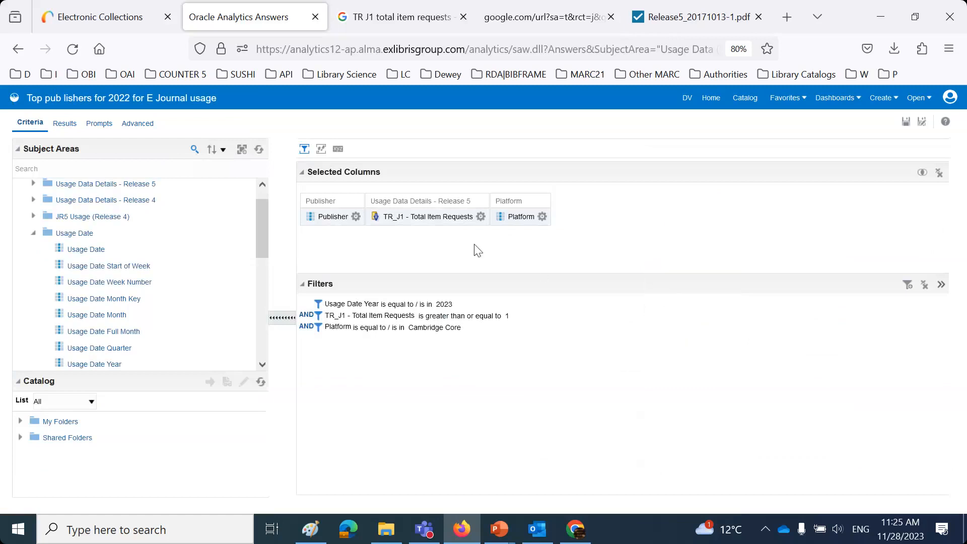
{"action": "left_click", "coordinate": [543, 217]}
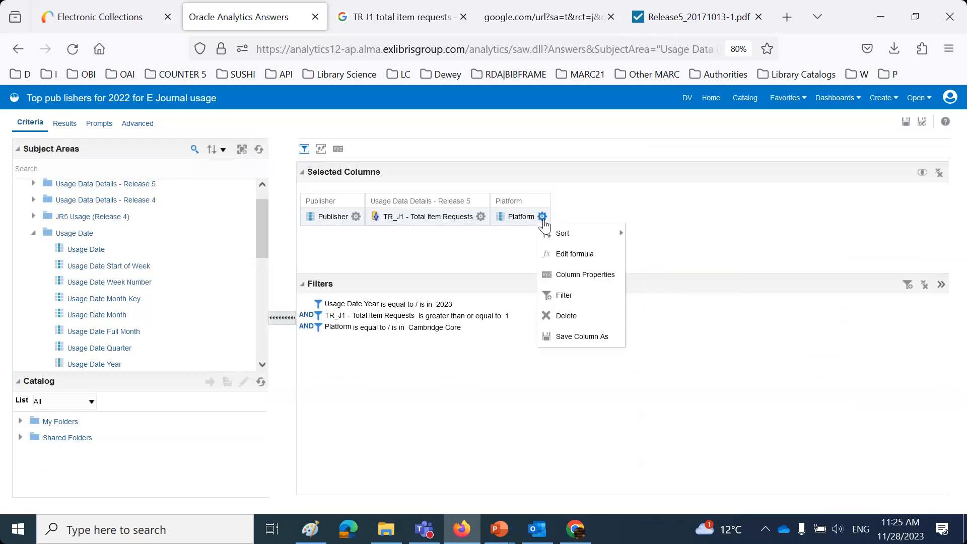
{"action": "left_click", "coordinate": [32, 235]}
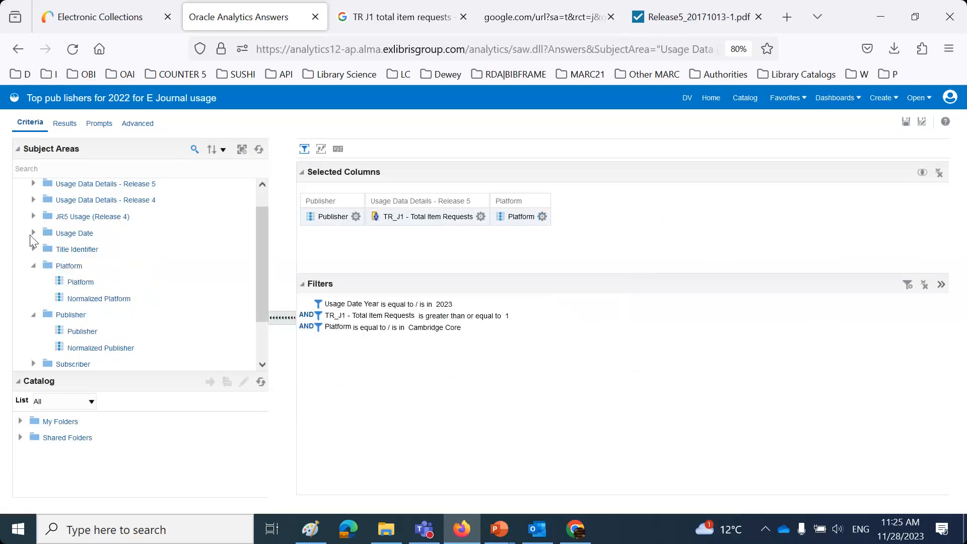
{"action": "left_click", "coordinate": [356, 217]}
{"action": "left_click", "coordinate": [391, 316]}
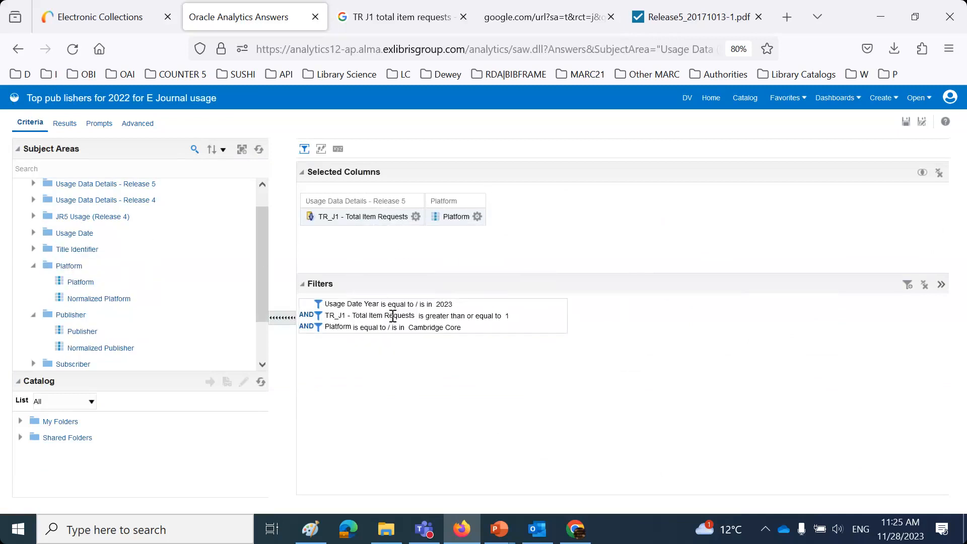
- In the results, add Display Title from the Title Identifier folder as the table column after TR_J1 - Total Item Requests
{"action": "left_click", "coordinate": [69, 127]}
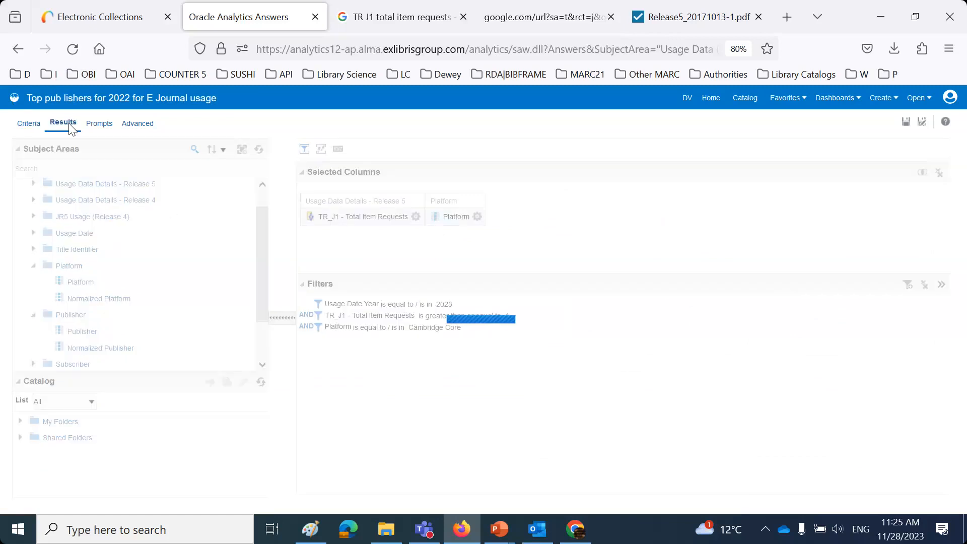
{"action": "left_click", "coordinate": [33, 250]}
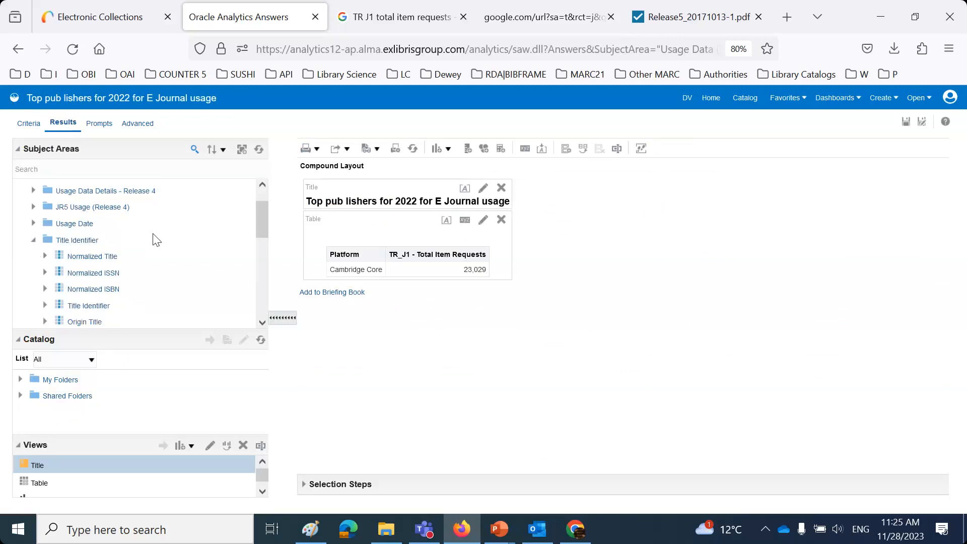
{"action": "scroll", "coordinate": [136, 257], "scroll_direction": "down", "scroll_amount": 1}
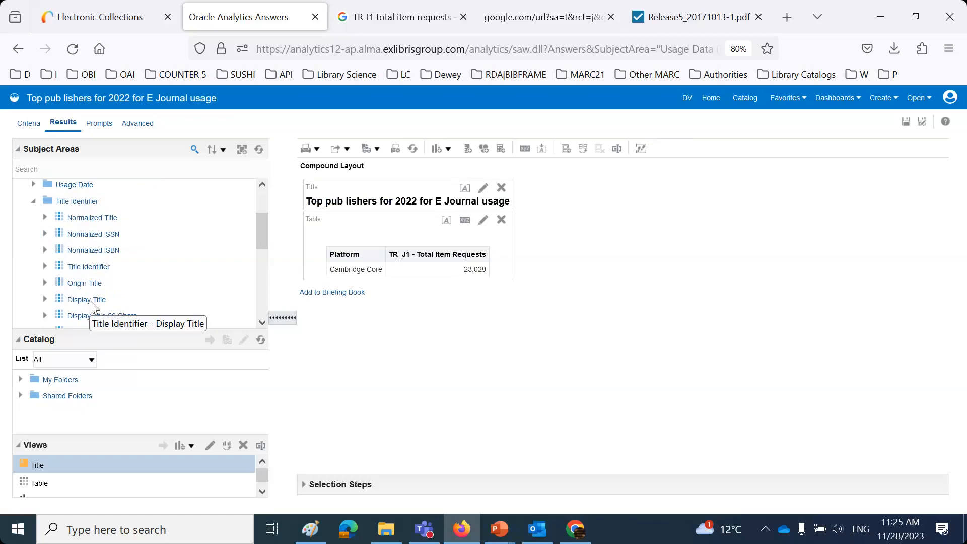
{"action": "left_click_drag", "start_coordinate": [92, 306], "coordinate": [484, 270]}
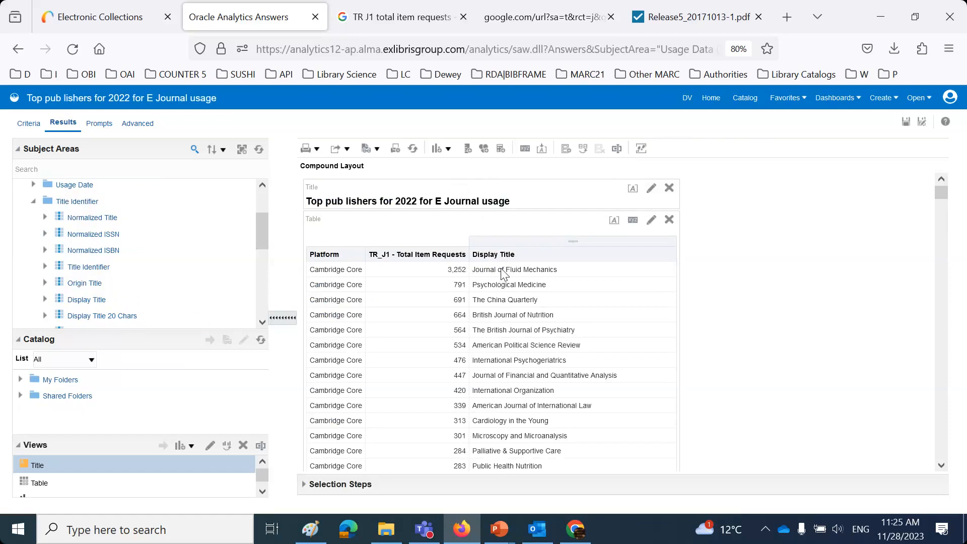
- Switch to Alma, search all titles for "Journal of Fluid Mechanics", and view the electronic holdings of the electronic journal record
{"action": "left_click", "coordinate": [502, 272]}
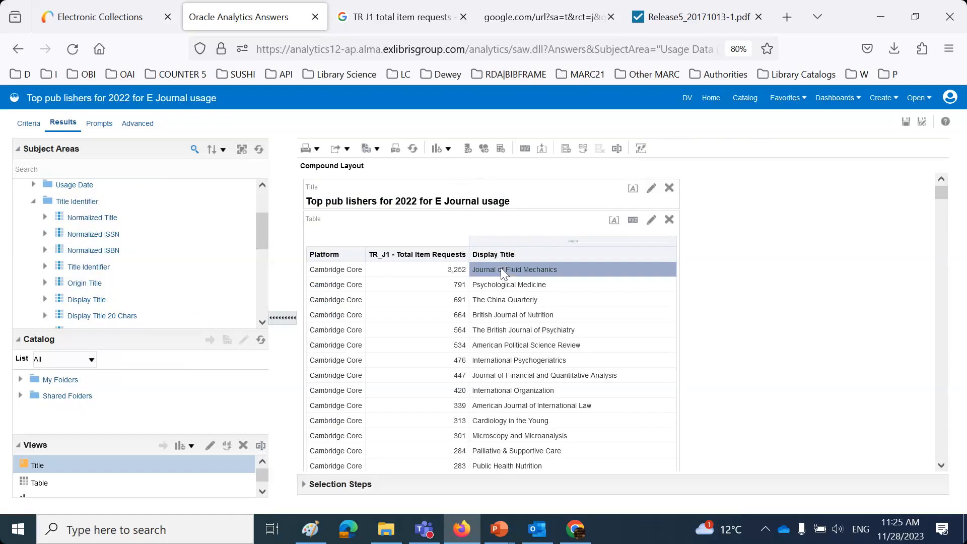
{"action": "left_click", "coordinate": [101, 17]}
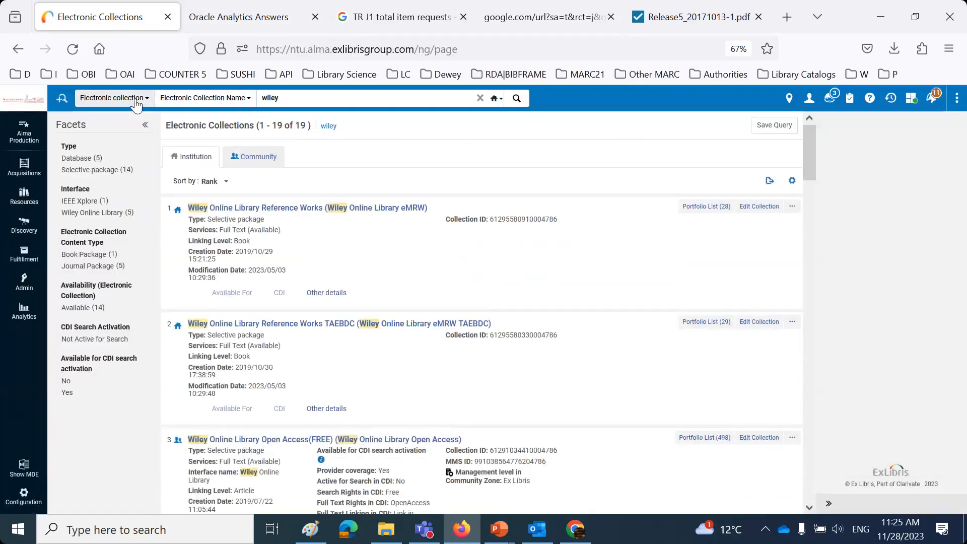
{"action": "left_click", "coordinate": [136, 104]}
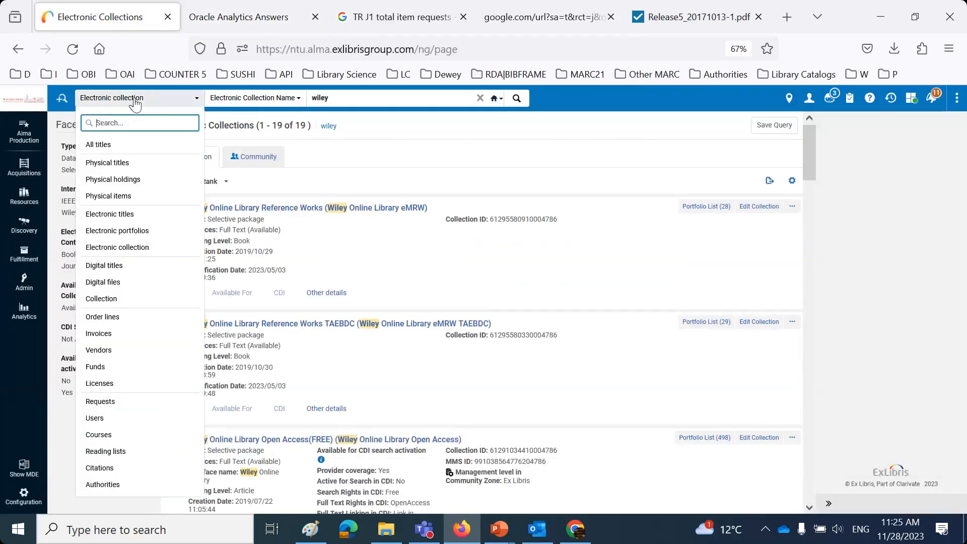
{"action": "left_click", "coordinate": [126, 151]}
{"action": "type", "text": "Journal of Fluid Mechanics"}
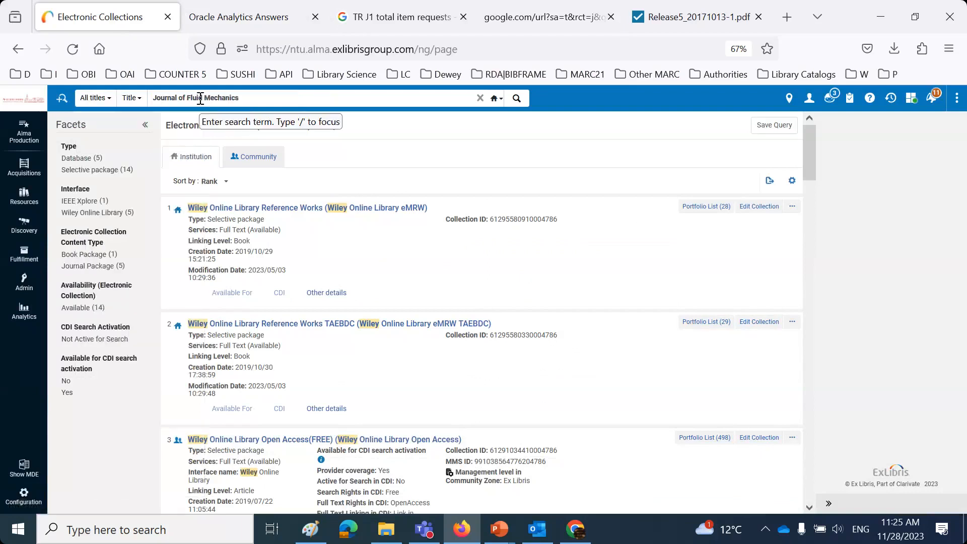
{"action": "key", "text": "Return"}
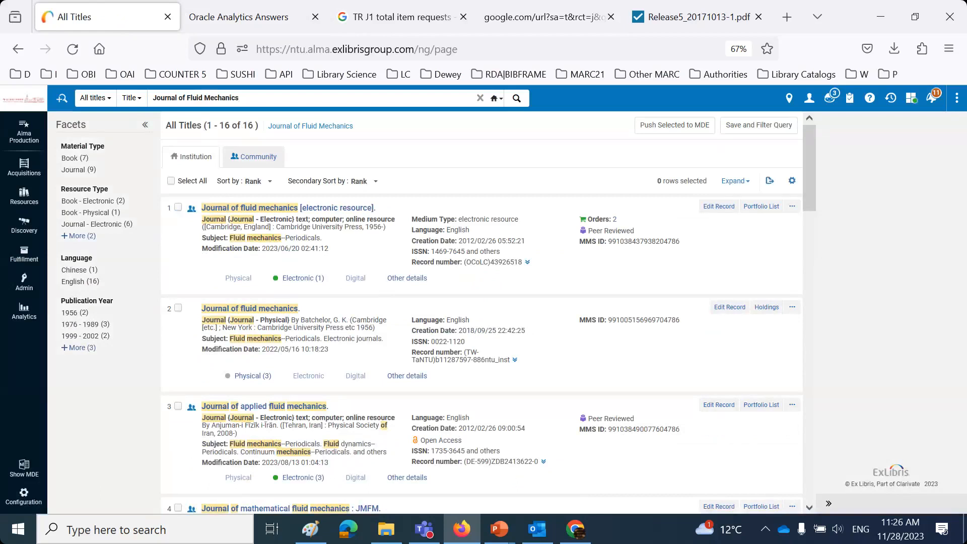
{"action": "left_click", "coordinate": [312, 285]}
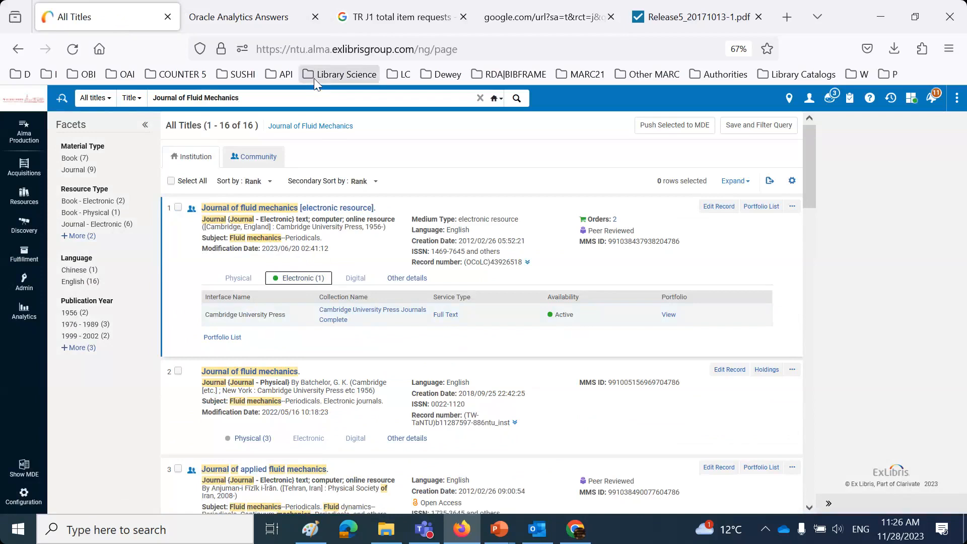
- Return to Oracle Analytics and save a copy of the analysis in My Folders as "Top titles for Cambridge Core in 2023"
{"action": "left_click", "coordinate": [260, 16]}
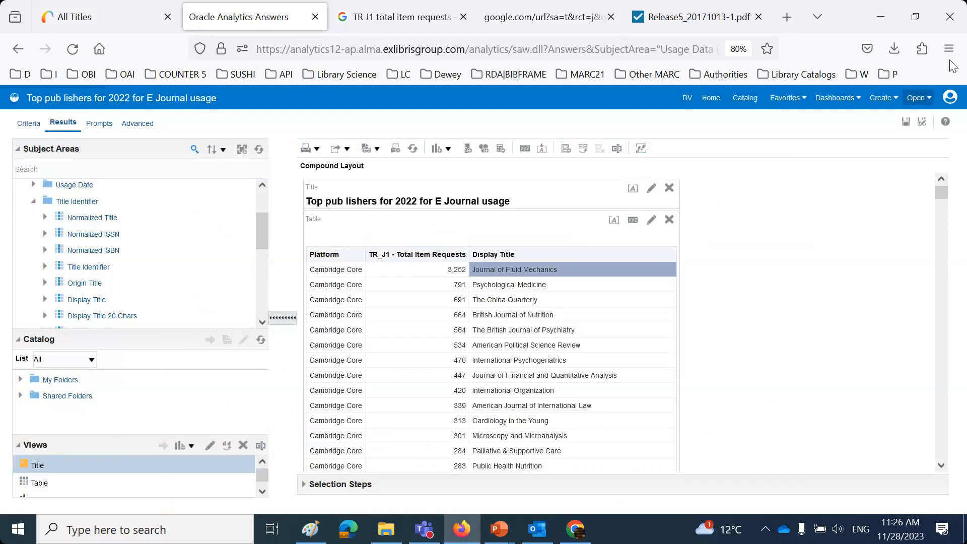
{"action": "left_click", "coordinate": [922, 124]}
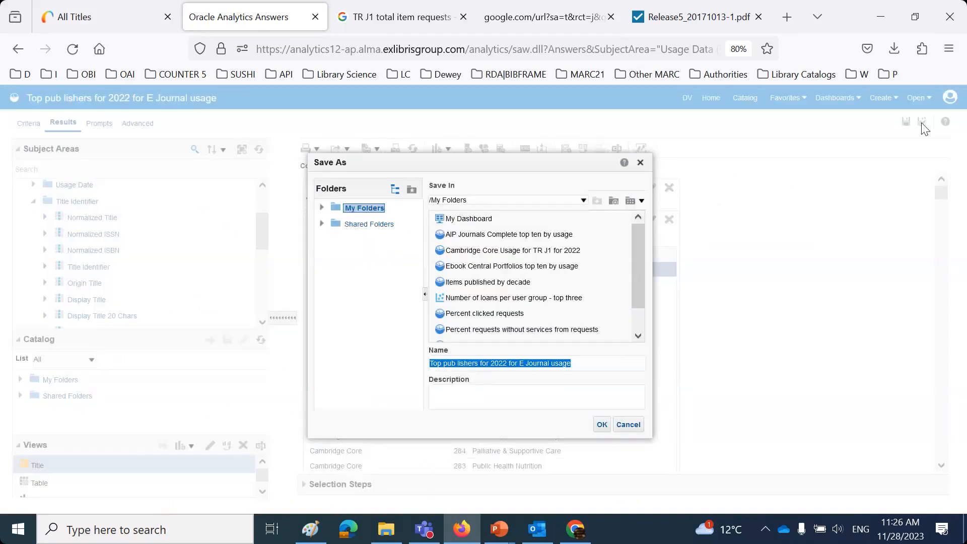
{"action": "type", "text": "Top tit"}
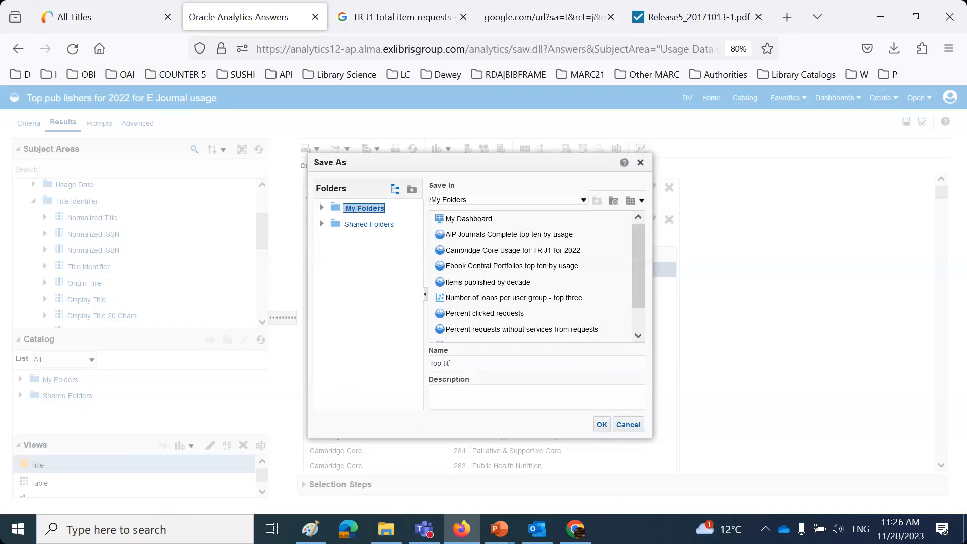
{"action": "type", "text": "les for Cambridge Core in 2023"}
{"action": "left_click", "coordinate": [602, 425]}
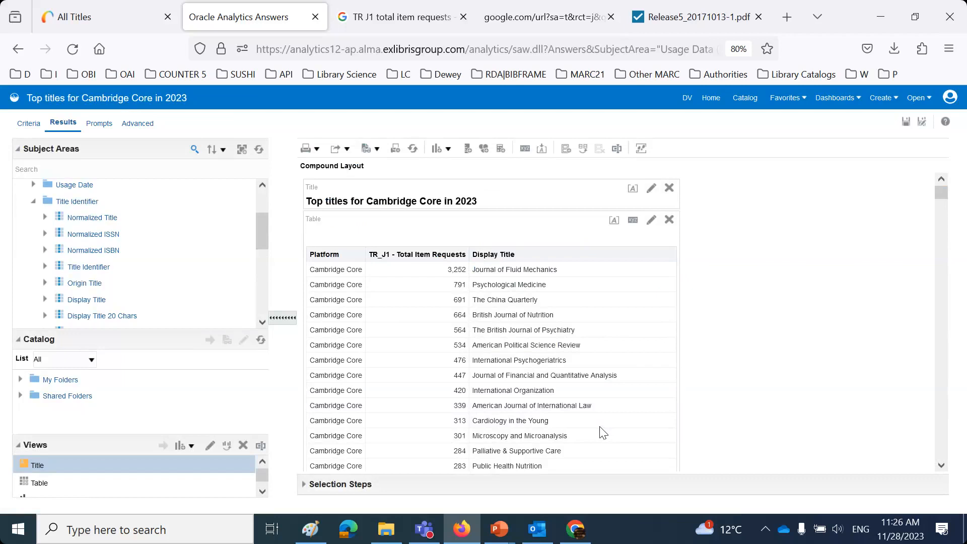
- In the criteria, add a filter limiting Display Title to Journal of Fluid Mechanics
{"action": "left_click", "coordinate": [501, 272]}
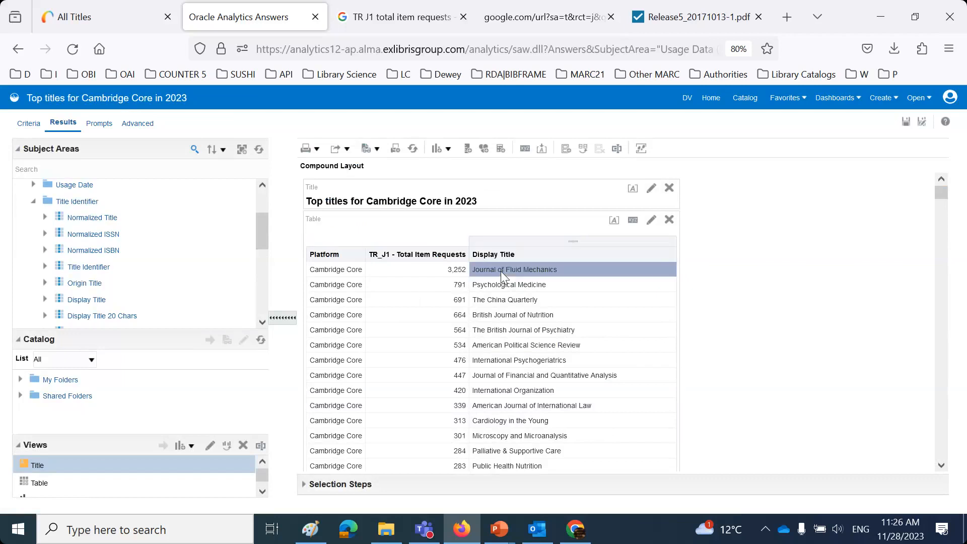
{"action": "left_click", "coordinate": [28, 124]}
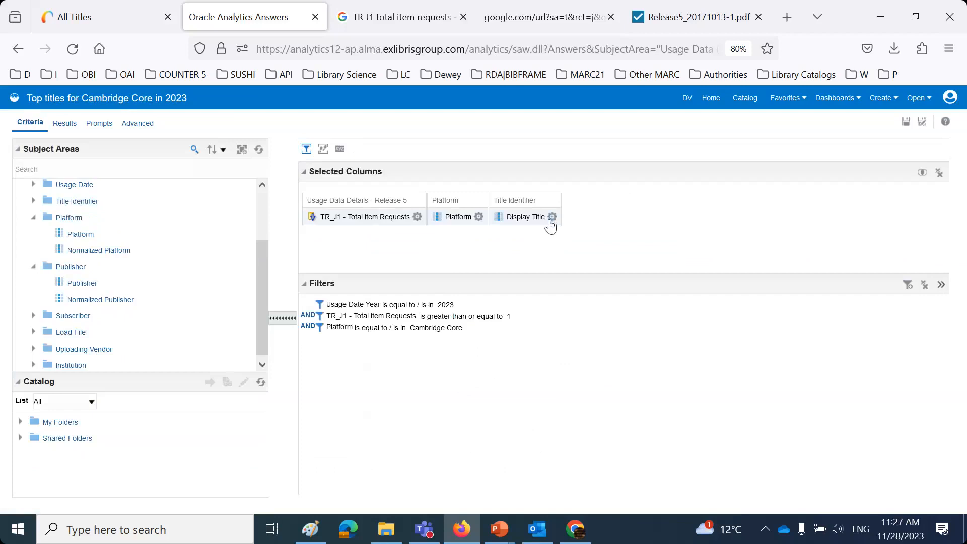
{"action": "left_click", "coordinate": [552, 218]}
{"action": "left_click", "coordinate": [536, 268]}
{"action": "type", "text": "Journal of Fluid Mechanics"}
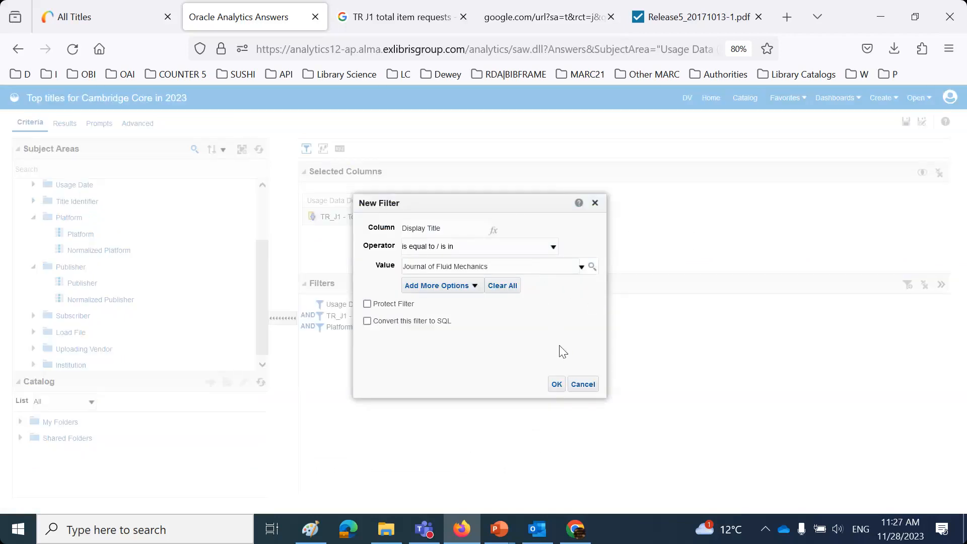
{"action": "left_click", "coordinate": [554, 386]}
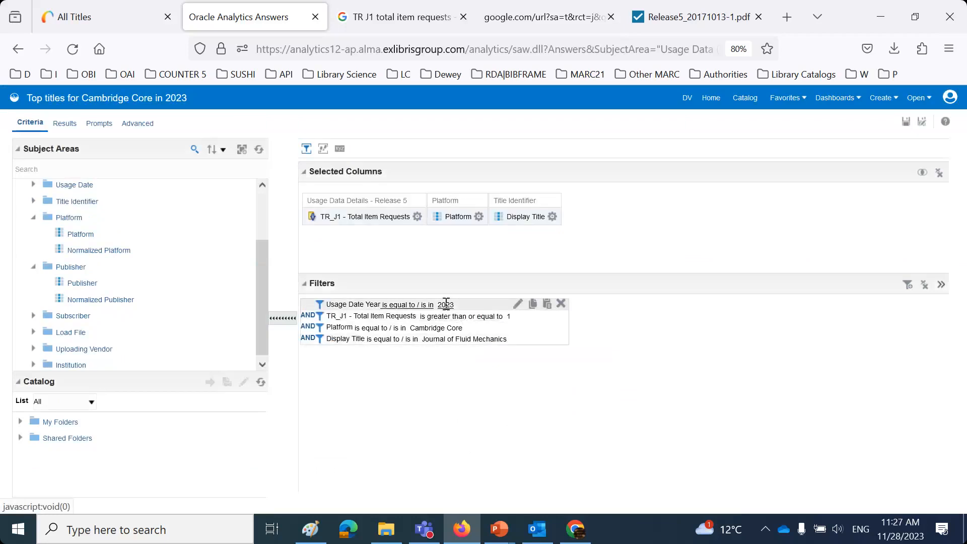
- In the results, add Usage Date Month Key from the Usage Date folder as the column after Display Title
{"action": "left_click", "coordinate": [63, 125]}
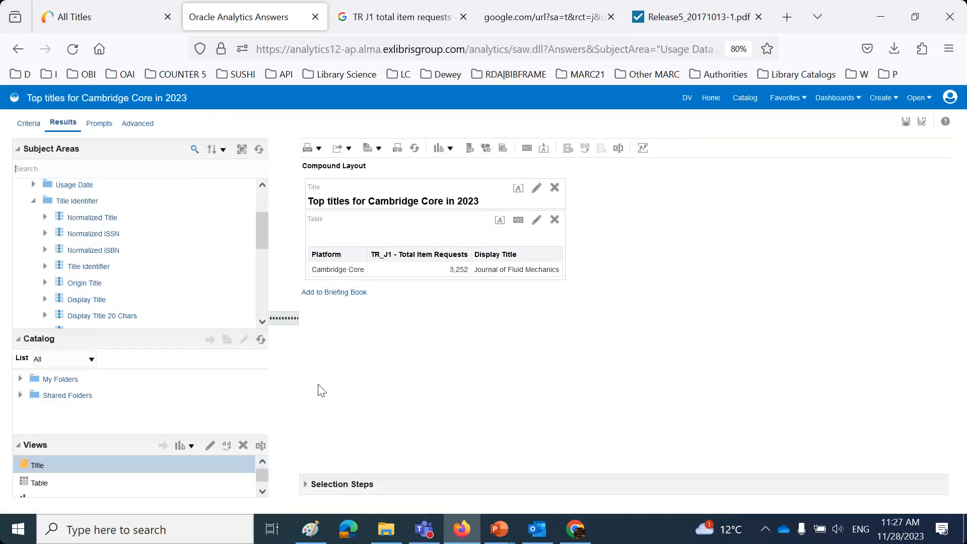
{"action": "scroll", "coordinate": [116, 279], "scroll_direction": "down", "scroll_amount": 3}
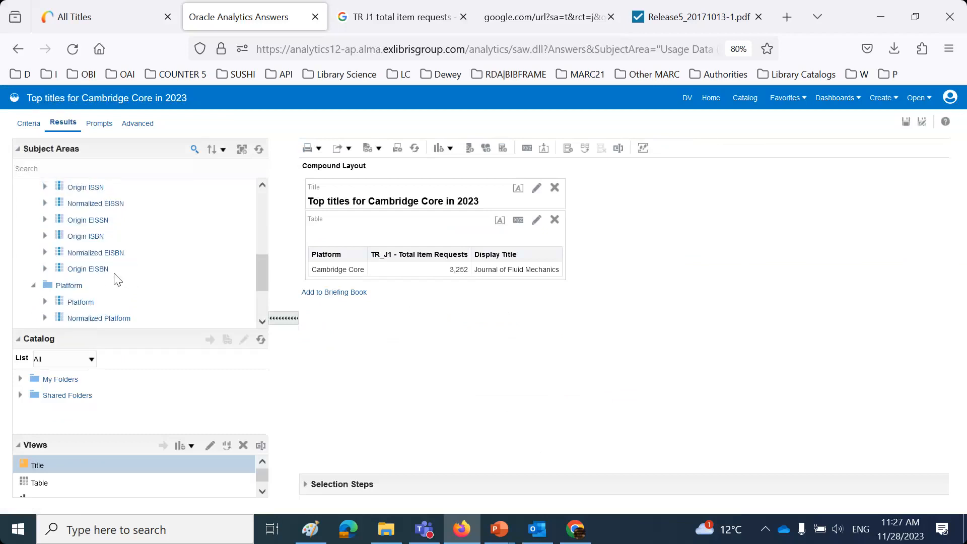
{"action": "scroll", "coordinate": [116, 279], "scroll_direction": "up", "scroll_amount": 3}
{"action": "scroll", "coordinate": [116, 279], "scroll_direction": "down", "scroll_amount": 3}
{"action": "scroll", "coordinate": [116, 281], "scroll_direction": "down", "scroll_amount": 3}
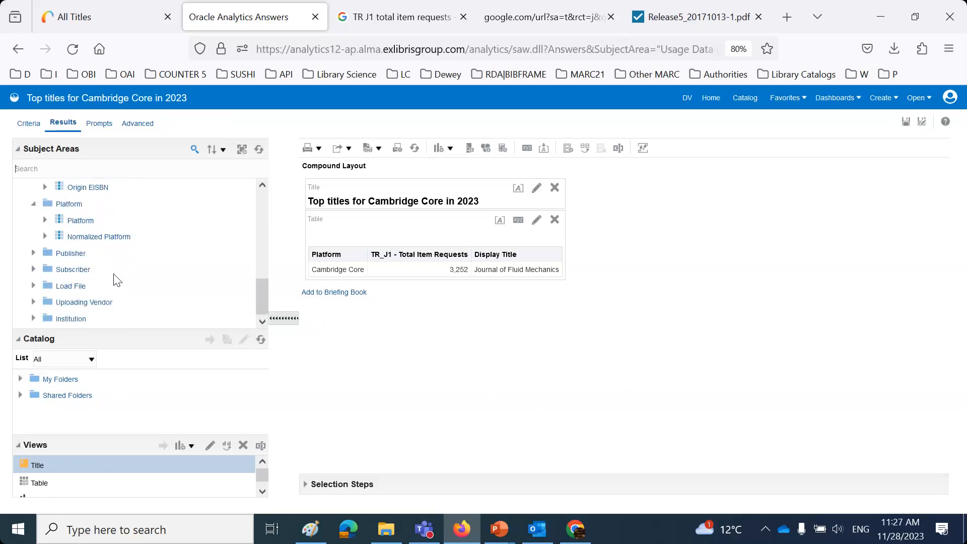
{"action": "scroll", "coordinate": [117, 280], "scroll_direction": "up", "scroll_amount": 4}
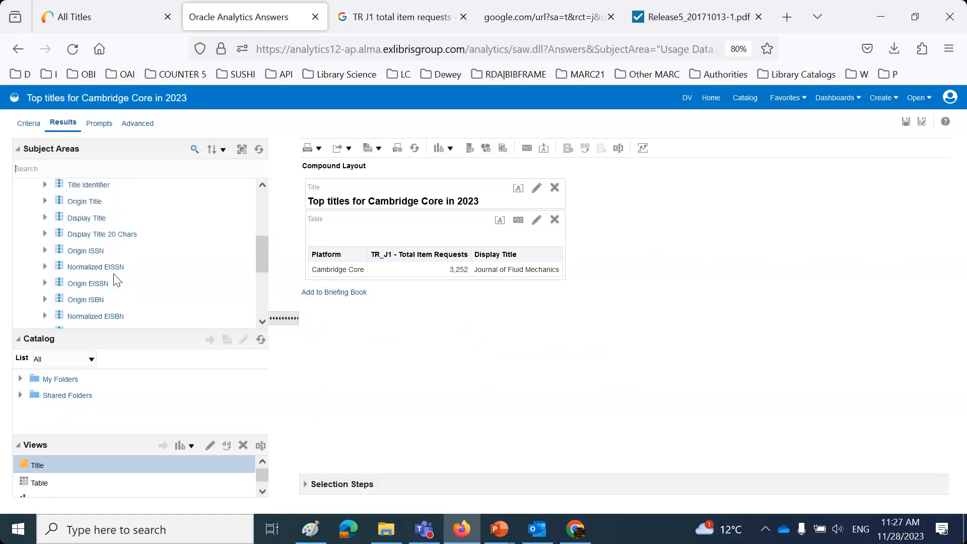
{"action": "scroll", "coordinate": [116, 280], "scroll_direction": "up", "scroll_amount": 2}
{"action": "left_click", "coordinate": [34, 255]}
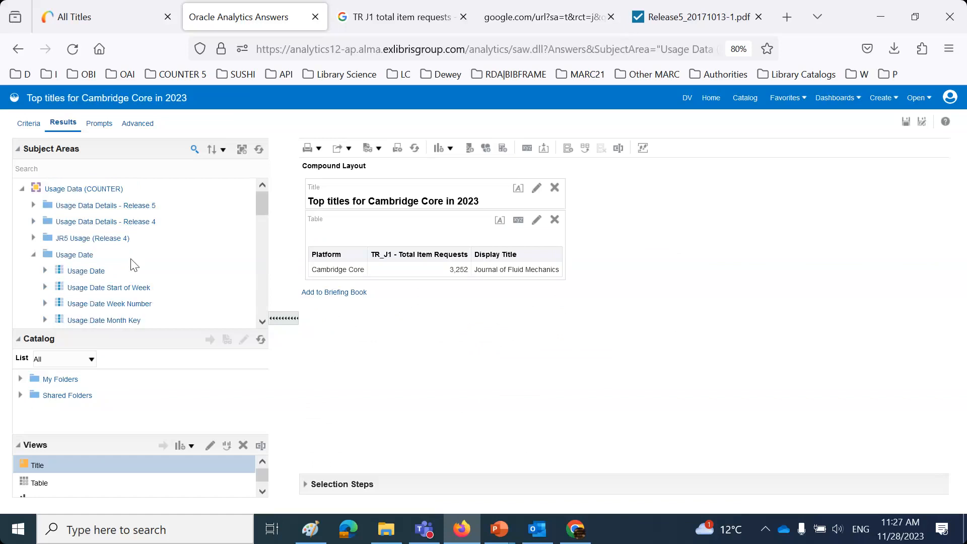
{"action": "scroll", "coordinate": [132, 266], "scroll_direction": "down", "scroll_amount": 2}
{"action": "left_click_drag", "start_coordinate": [119, 272], "coordinate": [560, 273]}
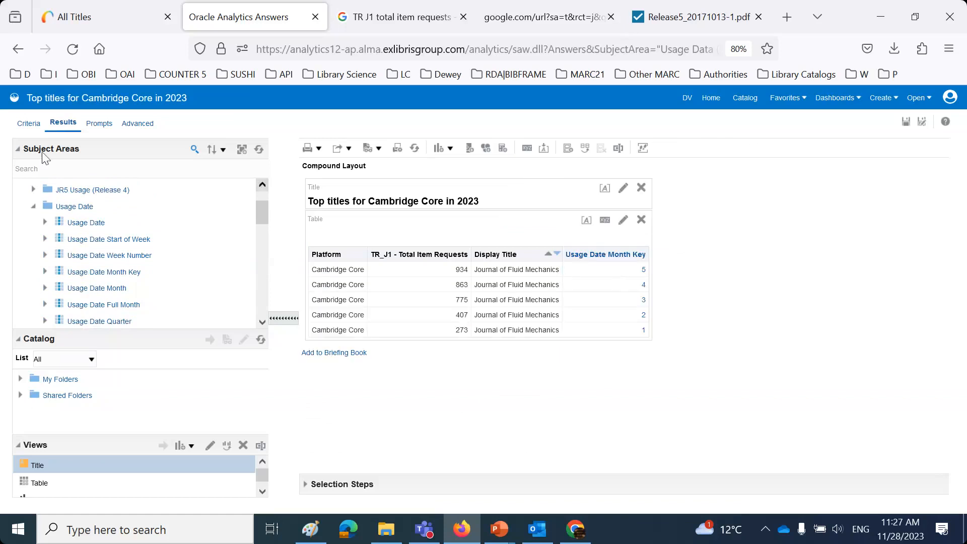
- In the criteria, add a filter limiting Usage Date Month Key to 5
{"action": "left_click", "coordinate": [30, 124]}
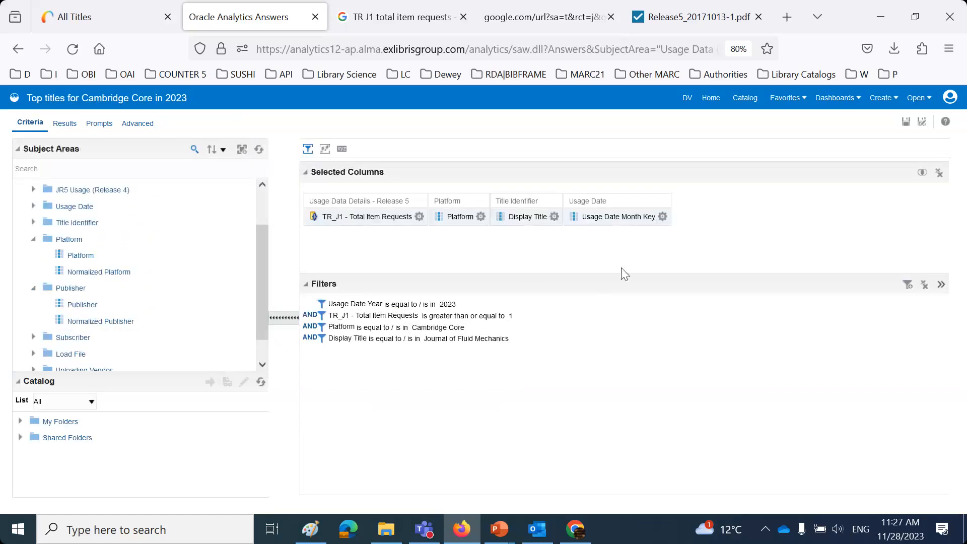
{"action": "left_click", "coordinate": [663, 216]}
{"action": "left_click", "coordinate": [698, 299]}
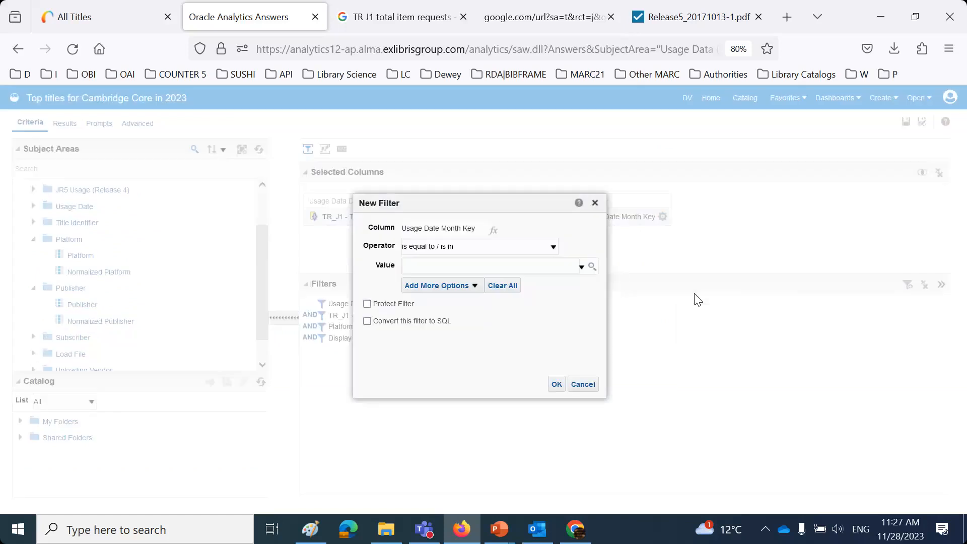
{"action": "left_click", "coordinate": [583, 268]}
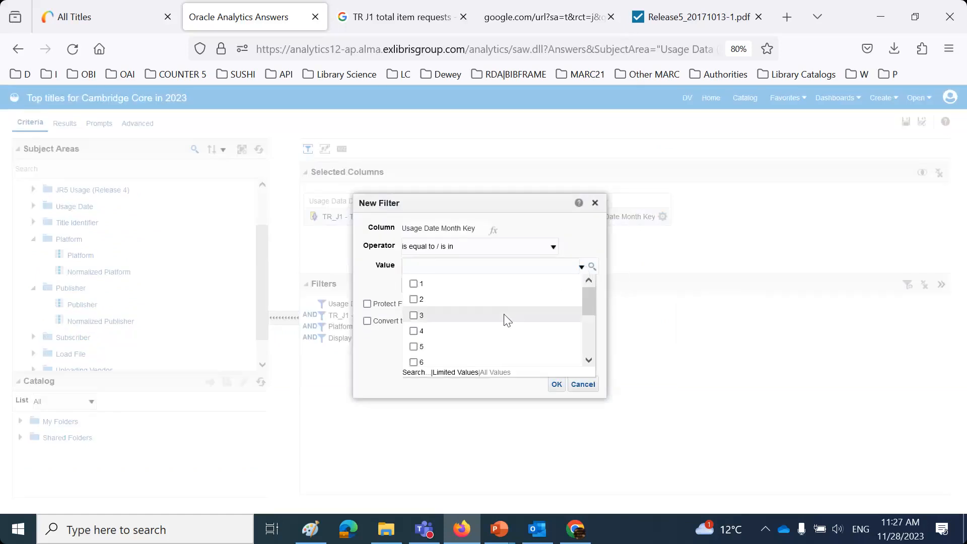
{"action": "left_click", "coordinate": [414, 347]}
{"action": "left_click", "coordinate": [556, 385]}
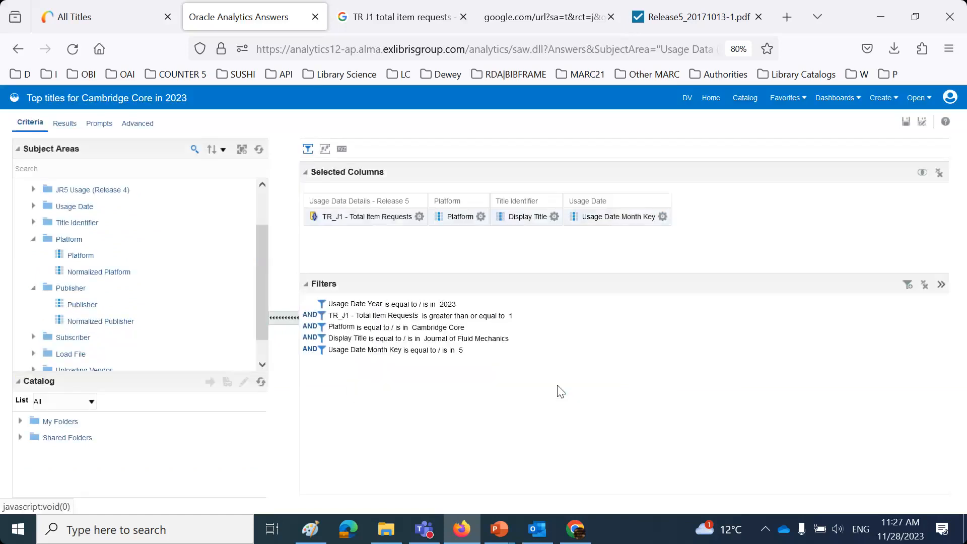
- Add Load File Id and Load File Name from the Load File folder as columns after Usage Date Month Key
{"action": "scroll", "coordinate": [163, 316], "scroll_direction": "down", "scroll_amount": 1}
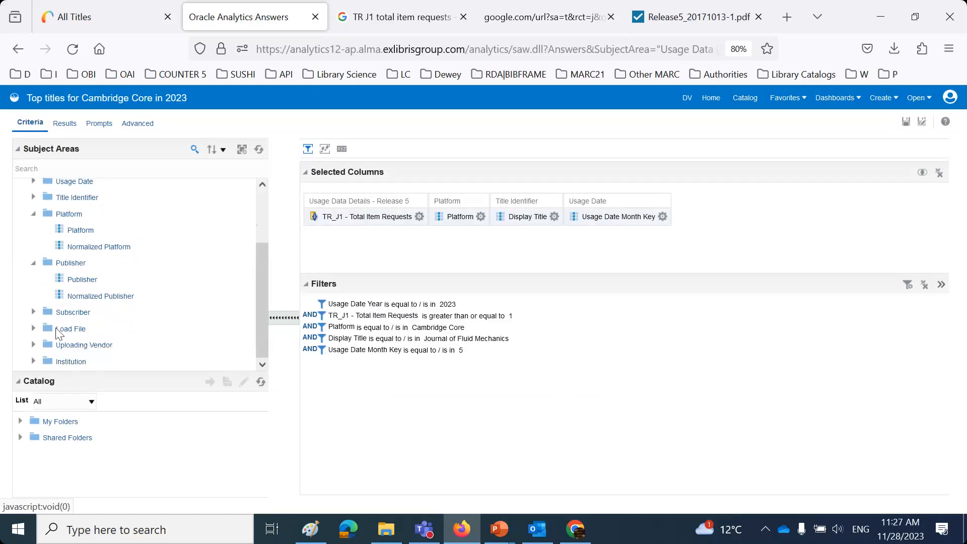
{"action": "left_click", "coordinate": [34, 328]}
{"action": "scroll", "coordinate": [176, 293], "scroll_direction": "down", "scroll_amount": 3}
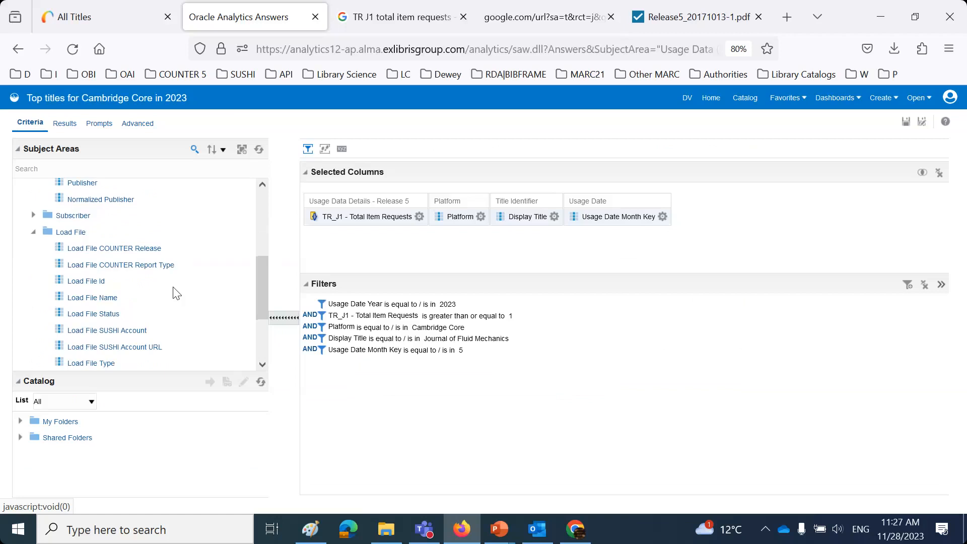
{"action": "left_click_drag", "start_coordinate": [87, 283], "coordinate": [713, 248]}
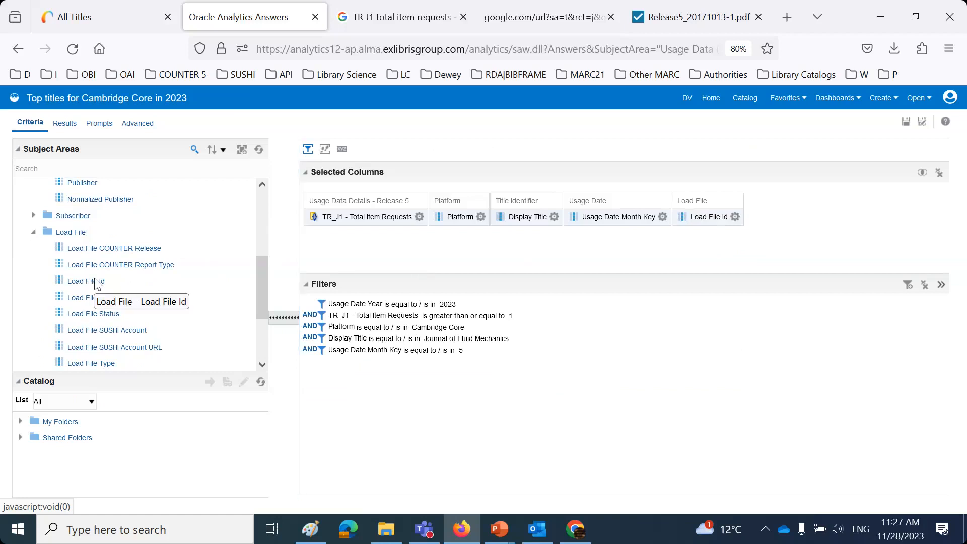
{"action": "left_click_drag", "start_coordinate": [101, 300], "coordinate": [755, 257]}
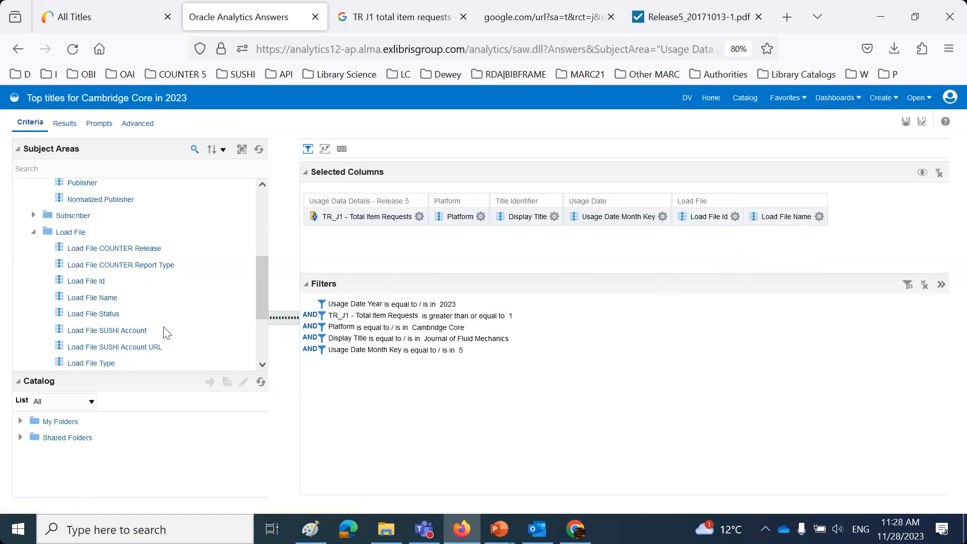
- Add Load File Upload Date (Calendar) and Load File Upload Method as the last columns and display the analysis results
{"action": "scroll", "coordinate": [166, 333], "scroll_direction": "down", "scroll_amount": 4}
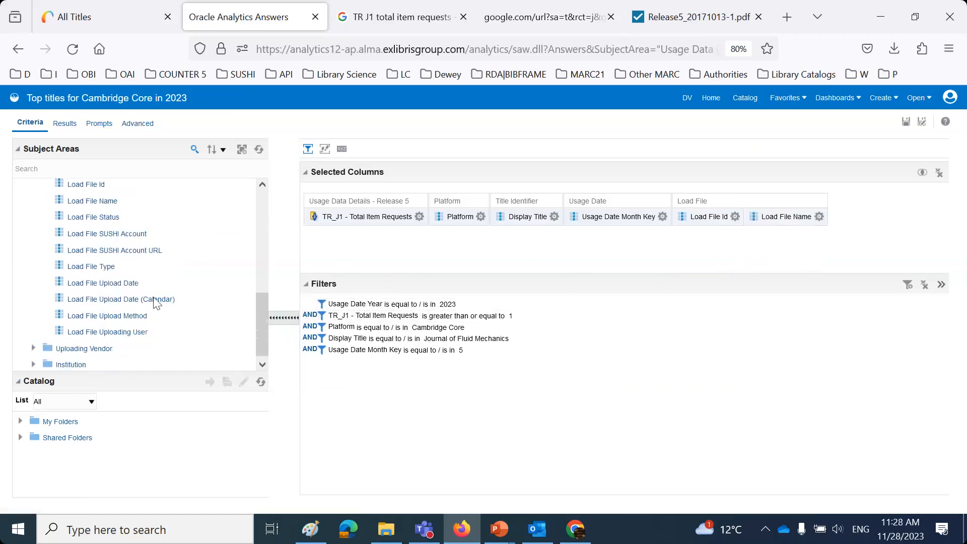
{"action": "left_click_drag", "start_coordinate": [160, 299], "coordinate": [885, 242]}
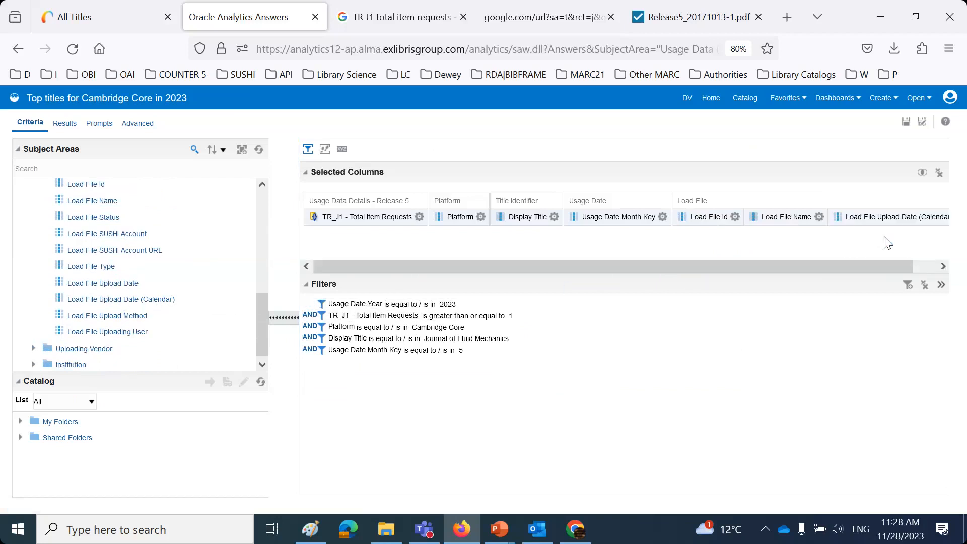
{"action": "left_click", "coordinate": [118, 318]}
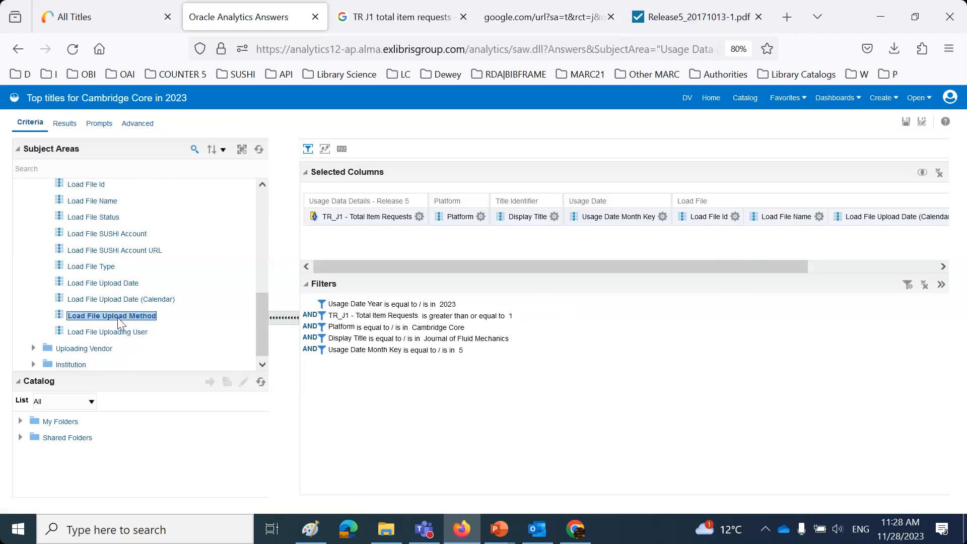
{"action": "left_click", "coordinate": [67, 128]}
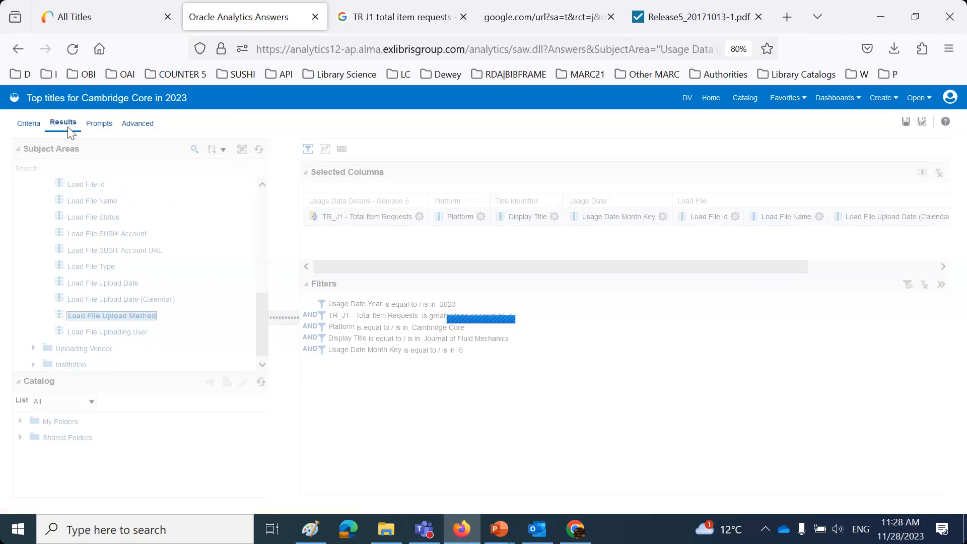
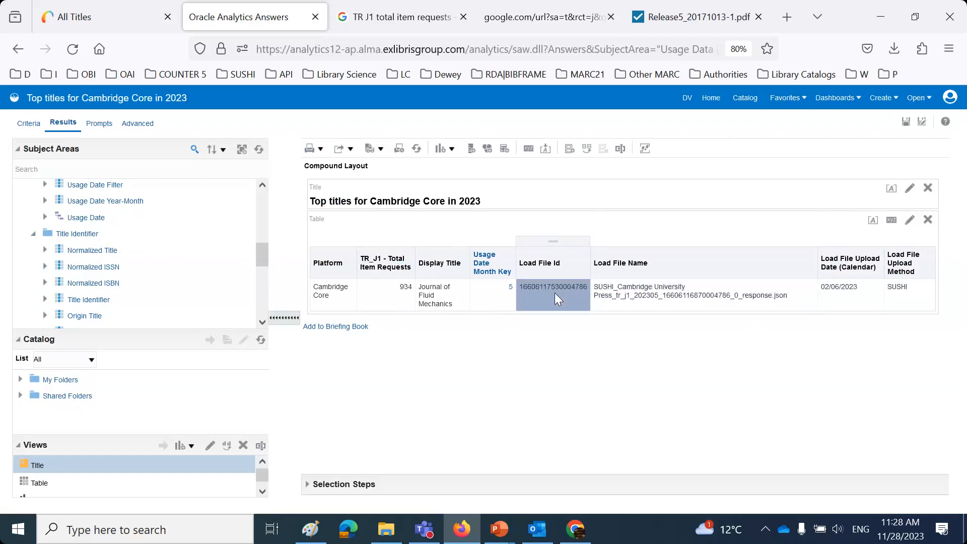
{"action": "left_click", "coordinate": [84, 16]}
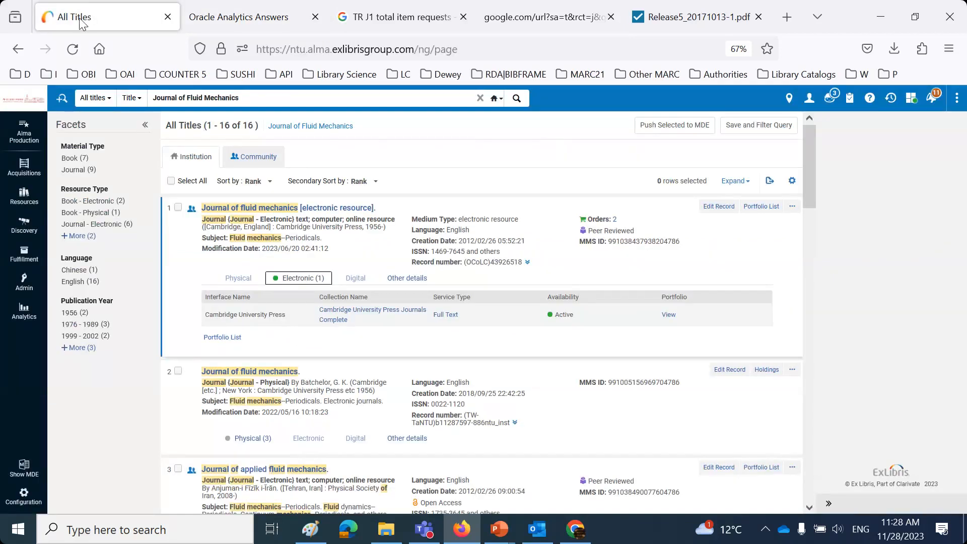
{"action": "left_click", "coordinate": [22, 166]}
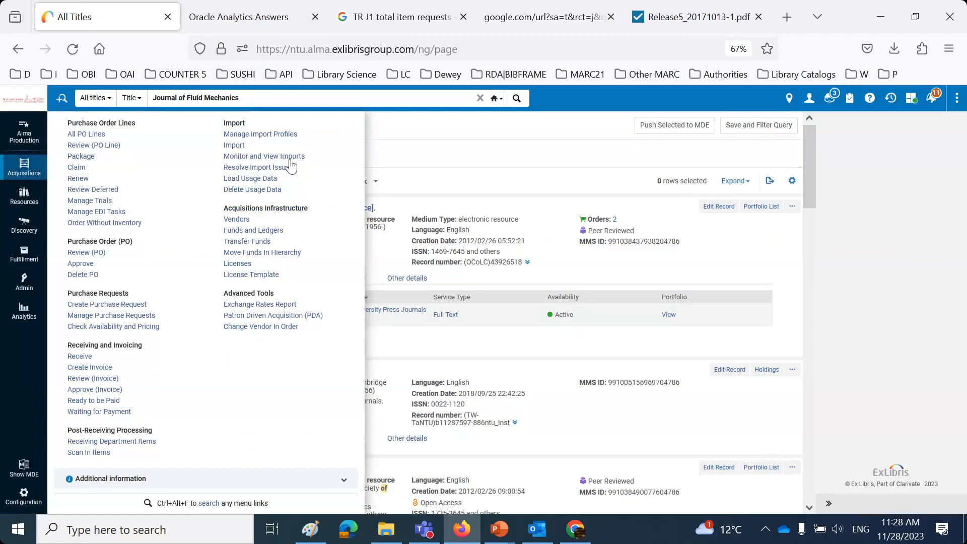
{"action": "left_click", "coordinate": [257, 179]}
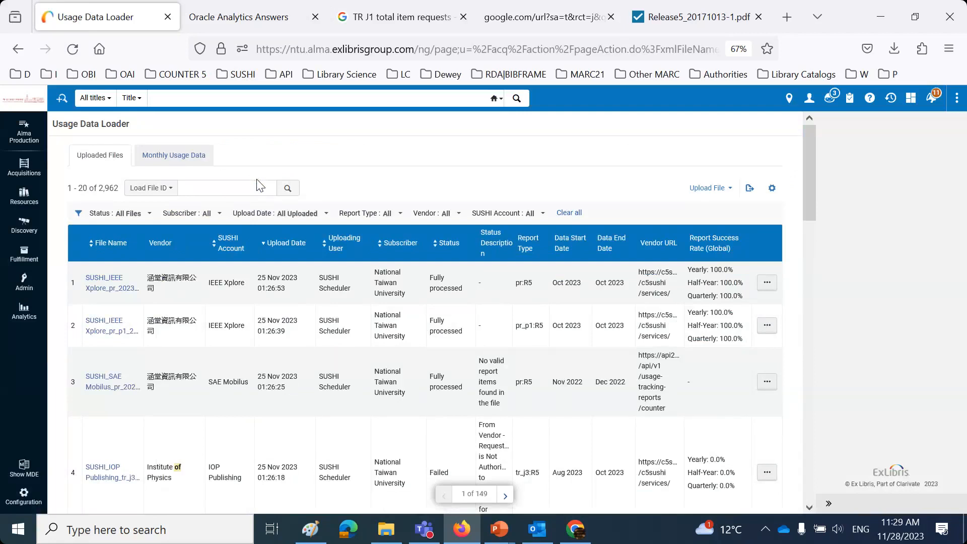
{"action": "left_click", "coordinate": [259, 186]}
{"action": "key", "text": "ctrl+v"}
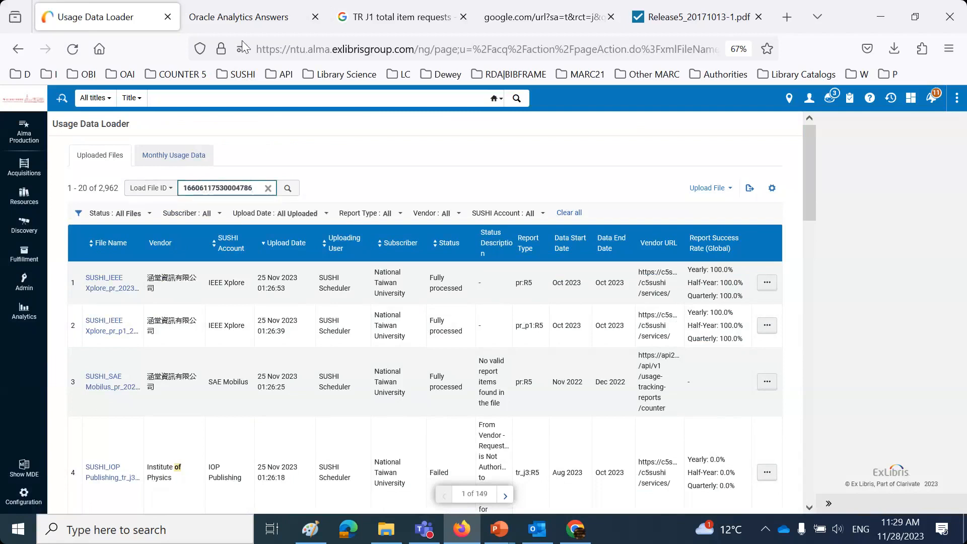
{"action": "left_click", "coordinate": [246, 20]}
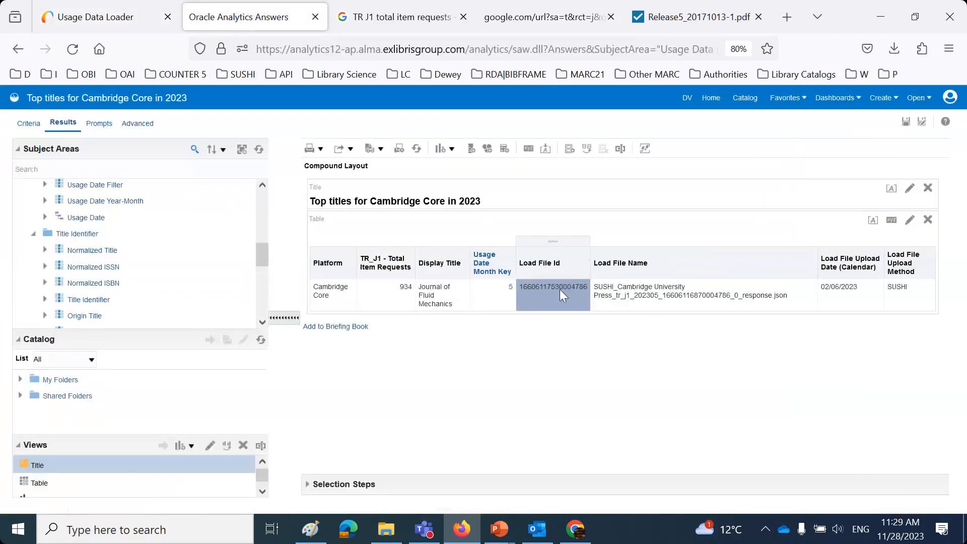
{"action": "left_click", "coordinate": [140, 16]}
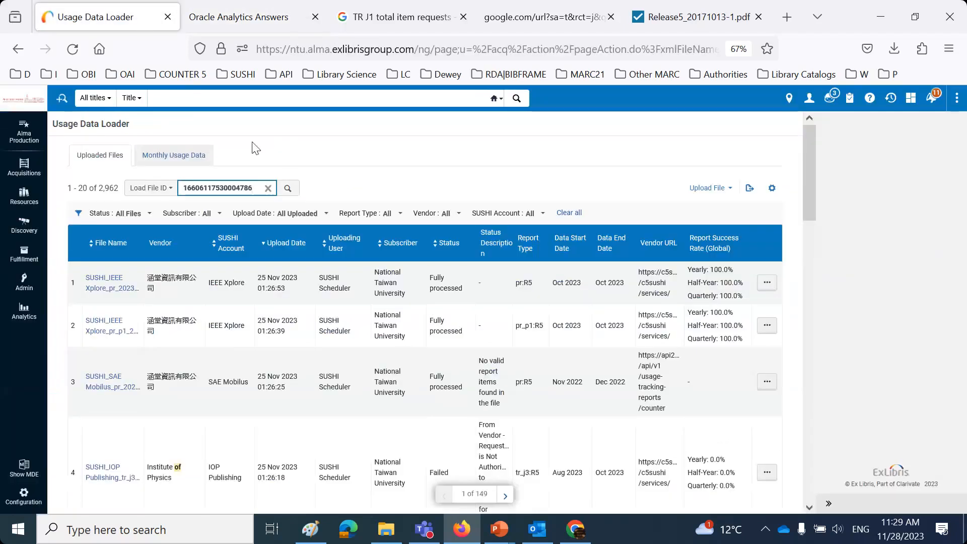
{"action": "left_click", "coordinate": [288, 189]}
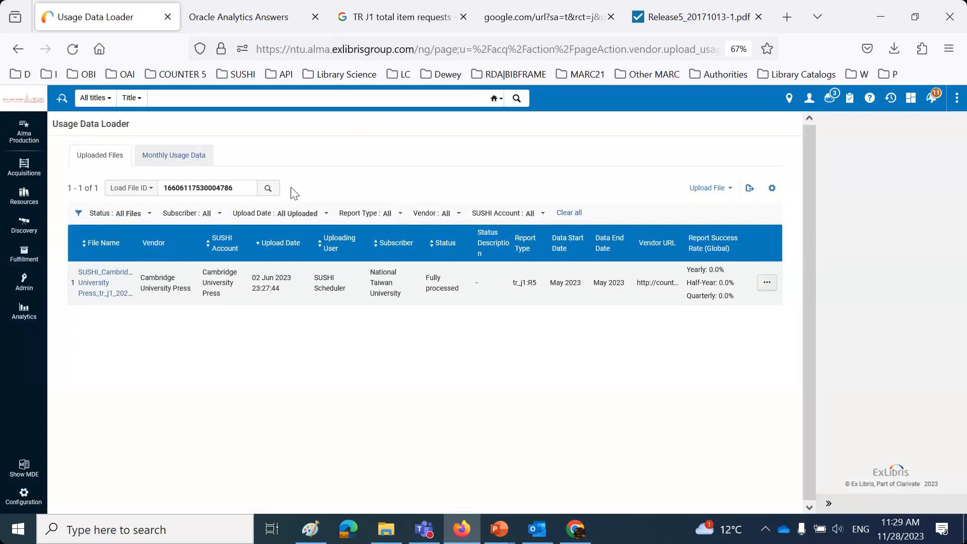
- Download the Cambridge University Press tr_j1 load file and open the downloaded JSON in the browser
{"action": "left_click", "coordinate": [768, 287]}
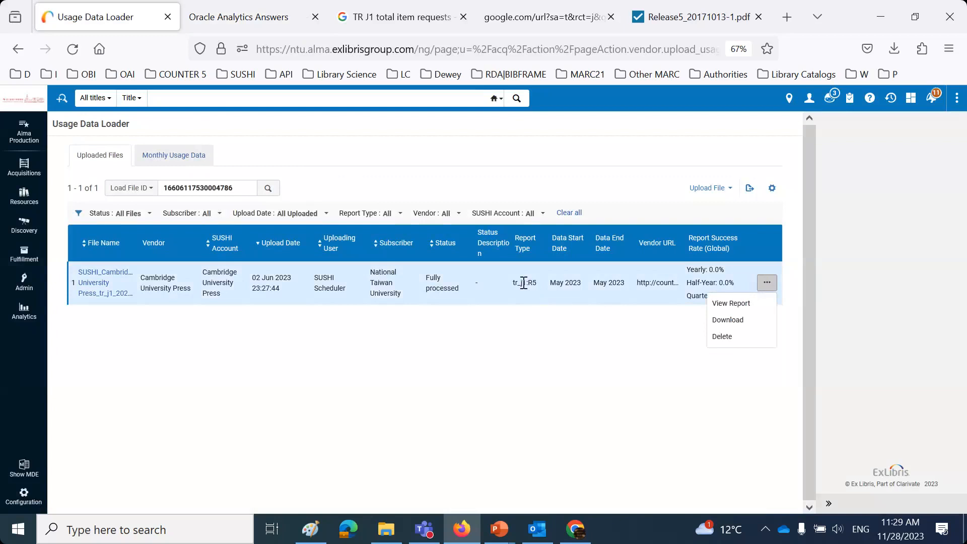
{"action": "left_click", "coordinate": [729, 321]}
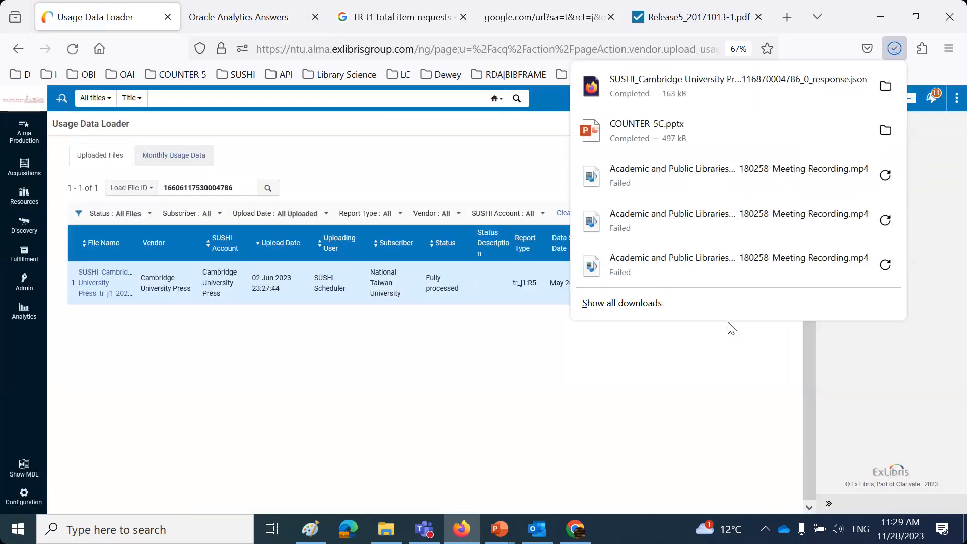
{"action": "left_click", "coordinate": [639, 101]}
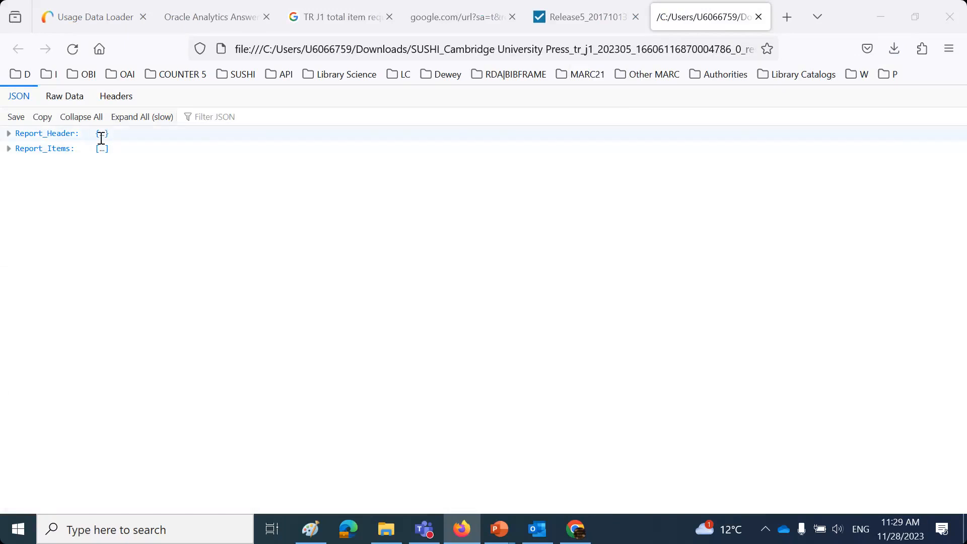
- Examine the Report_Header details and the first entry under Report_Items in the JSON file
{"action": "left_click", "coordinate": [9, 134]}
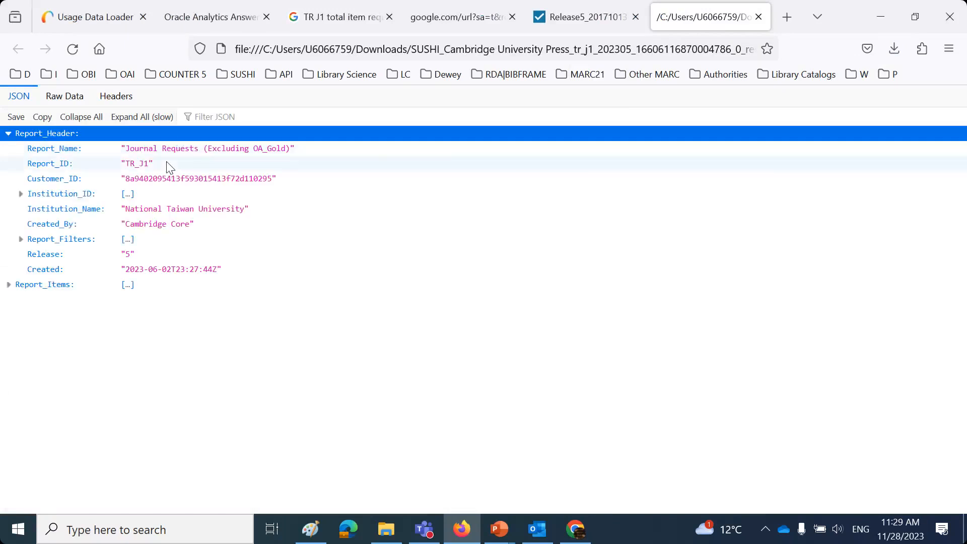
{"action": "left_click", "coordinate": [8, 134]}
{"action": "left_click", "coordinate": [8, 149]}
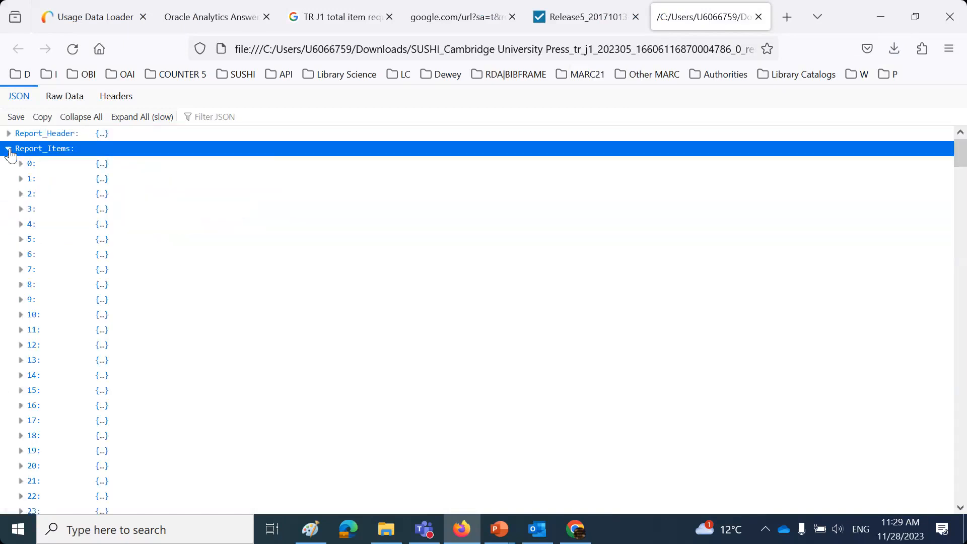
{"action": "left_click", "coordinate": [20, 164]}
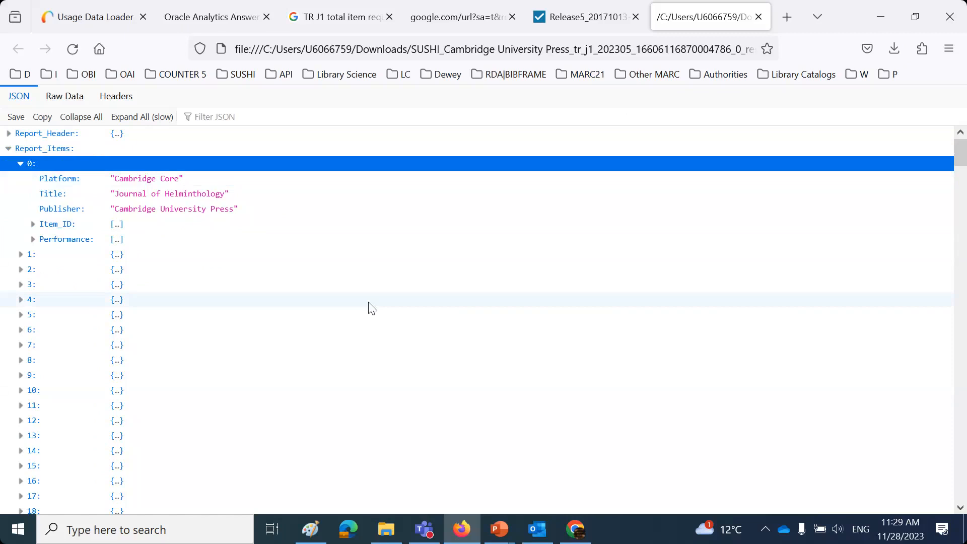
- Search the structured JSON view for "Journal of Fluid Mechanics", reusing the title from the clipboard history
{"action": "key", "text": "ctrl+f"}
{"action": "key", "text": "ctrl+v"}
{"action": "key", "text": "ctrl+z"}
{"action": "key", "text": "ctrl+grave"}
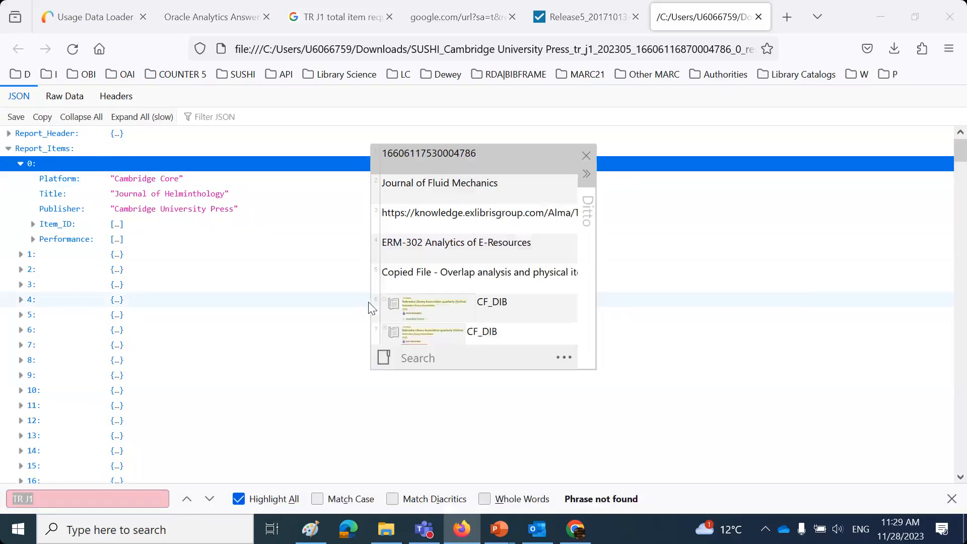
{"action": "left_click", "coordinate": [418, 188]}
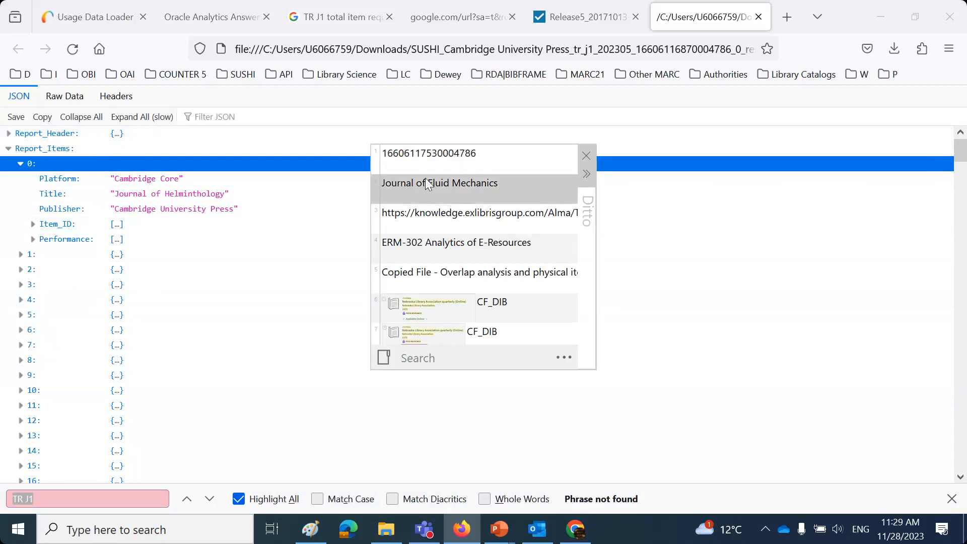
{"action": "key", "text": "Escape"}
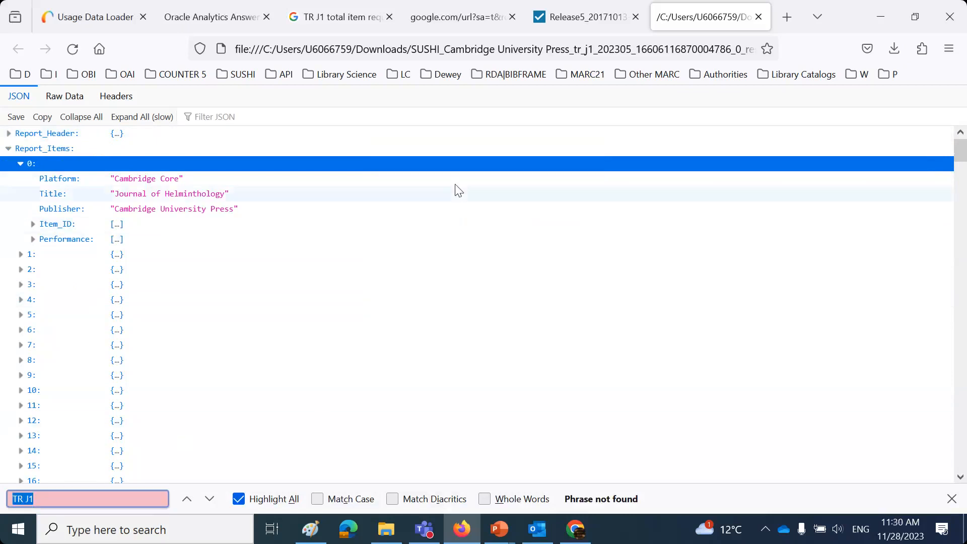
{"action": "type", "text": "Journal of Fluid Mechanics"}
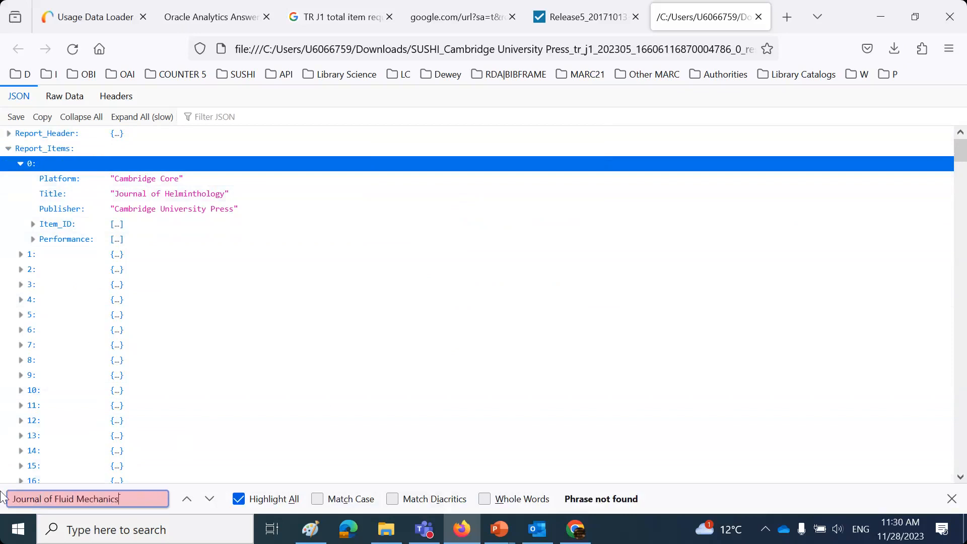
- Show the JSON as raw data and search for "mechanics", advancing to the Journal of Fluid Mechanics match
{"action": "left_click", "coordinate": [66, 98]}
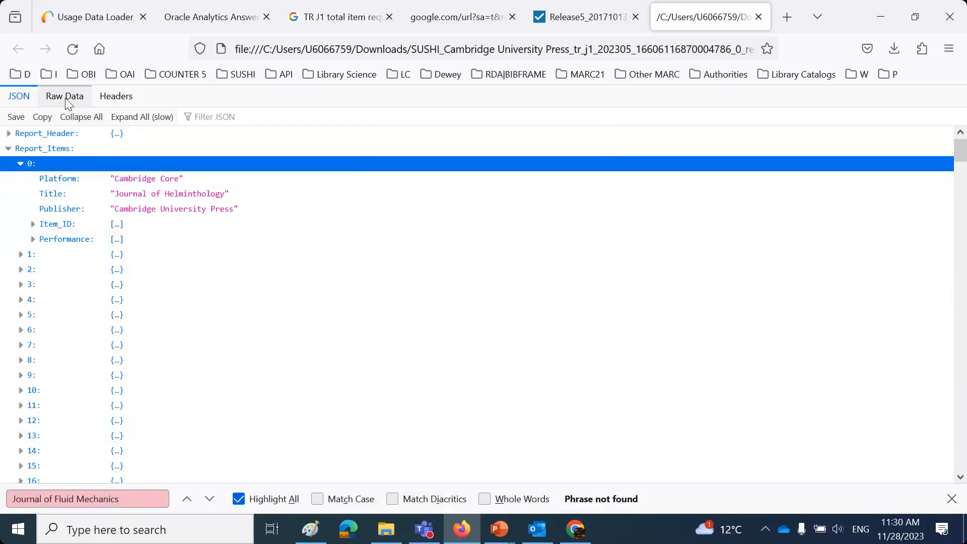
{"action": "left_click", "coordinate": [124, 501]}
{"action": "key", "text": "ctrl+a"}
{"action": "key", "text": "BackSpace"}
{"action": "type", "text": "me"}
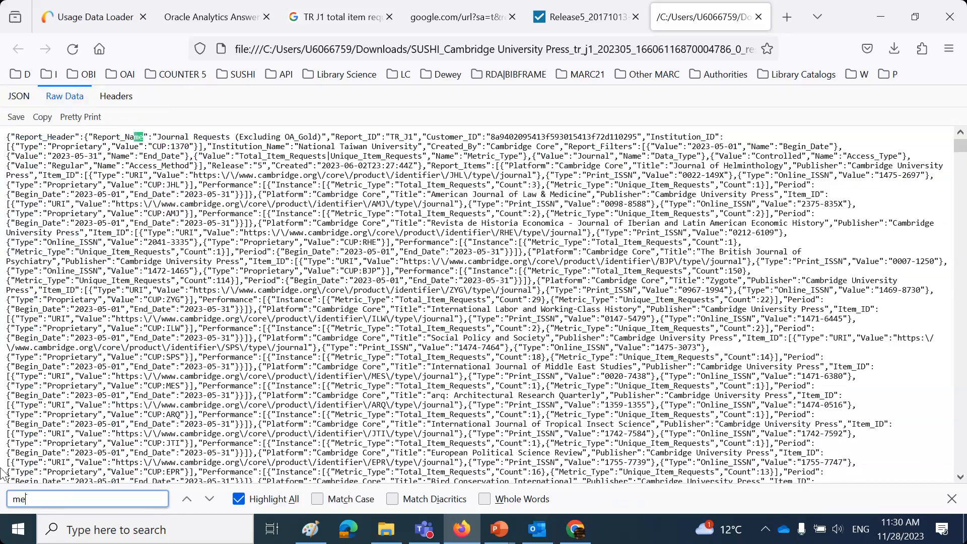
{"action": "type", "text": "cha"}
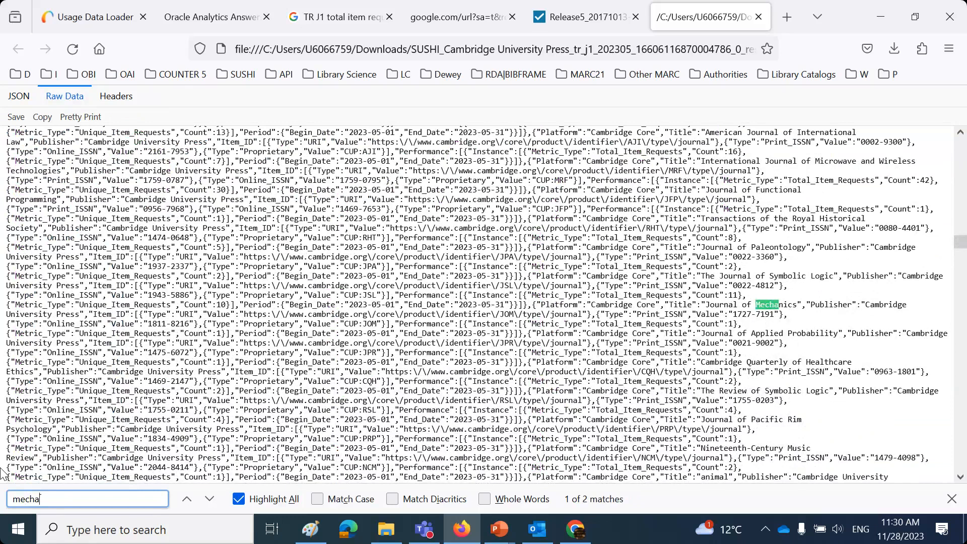
{"action": "type", "text": "nics"}
{"action": "key", "text": "Return"}
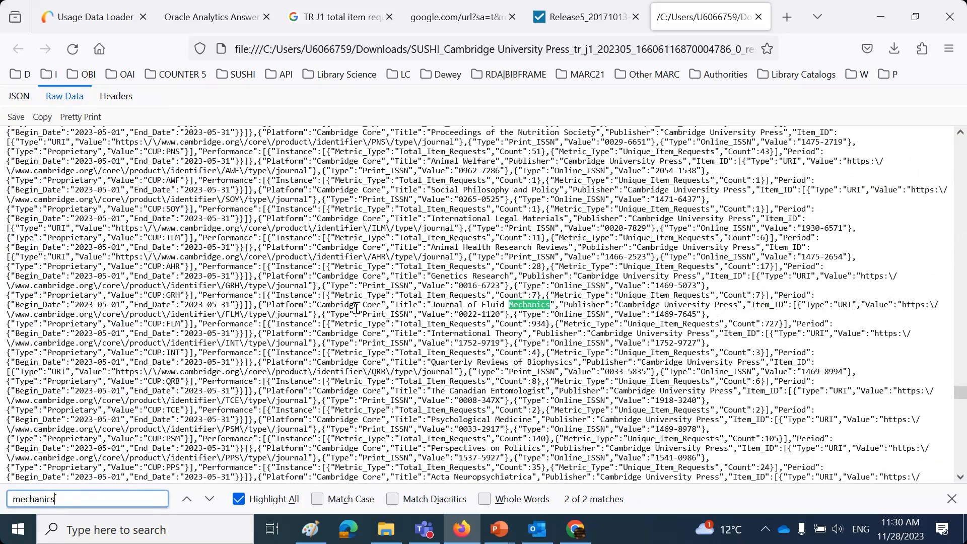
- Highlight the Journal of Fluid Mechanics record in the raw data and compare its Total_Item_Requests with TR_J1 - Total Item Requests in Oracle Analytics
{"action": "left_click_drag", "start_coordinate": [6, 306], "coordinate": [119, 306]}
{"action": "left_click_drag", "start_coordinate": [119, 306], "coordinate": [840, 334]}
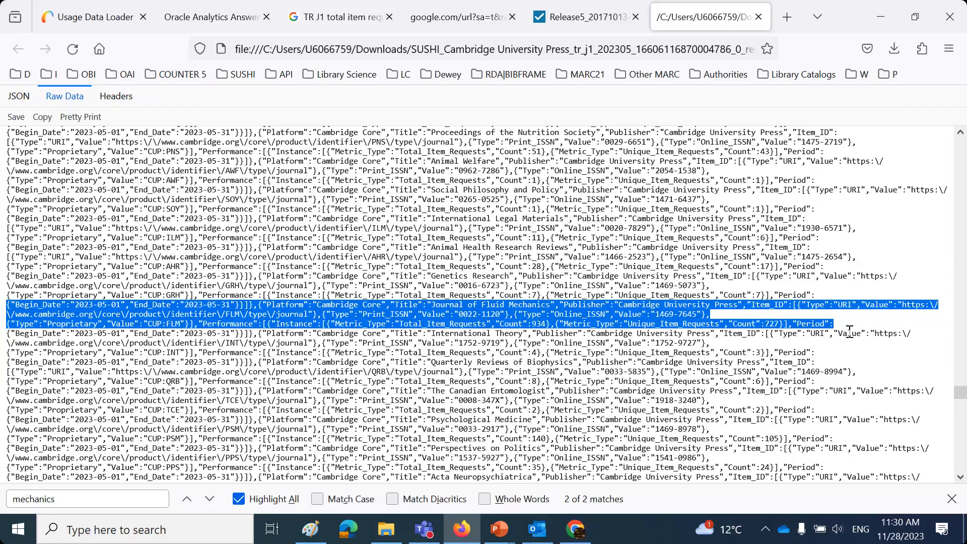
{"action": "left_click", "coordinate": [205, 20]}
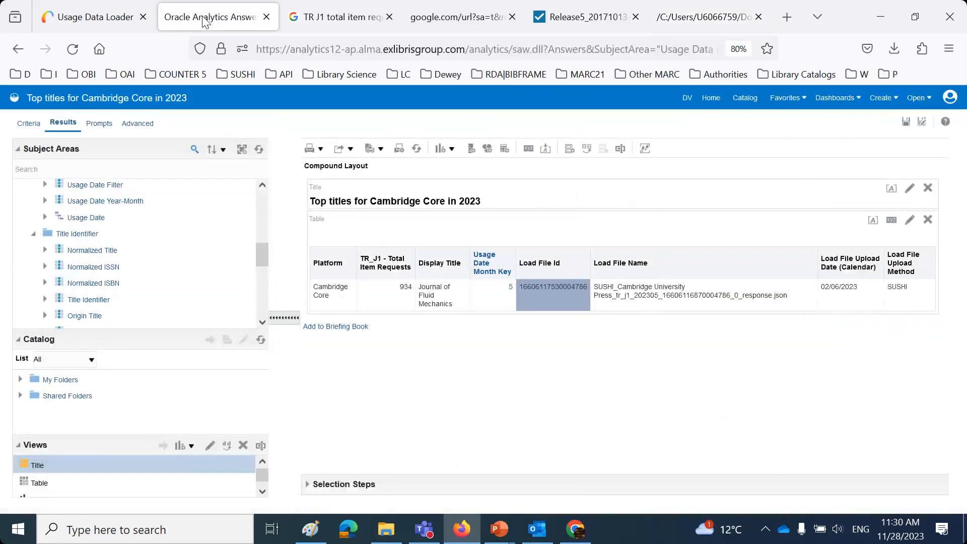
{"action": "left_click", "coordinate": [386, 303]}
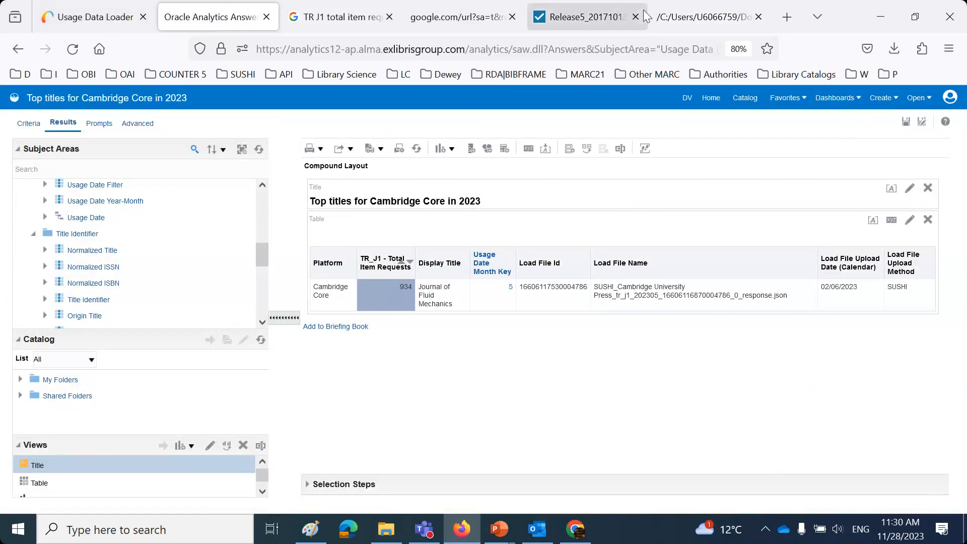
{"action": "left_click", "coordinate": [597, 16]}
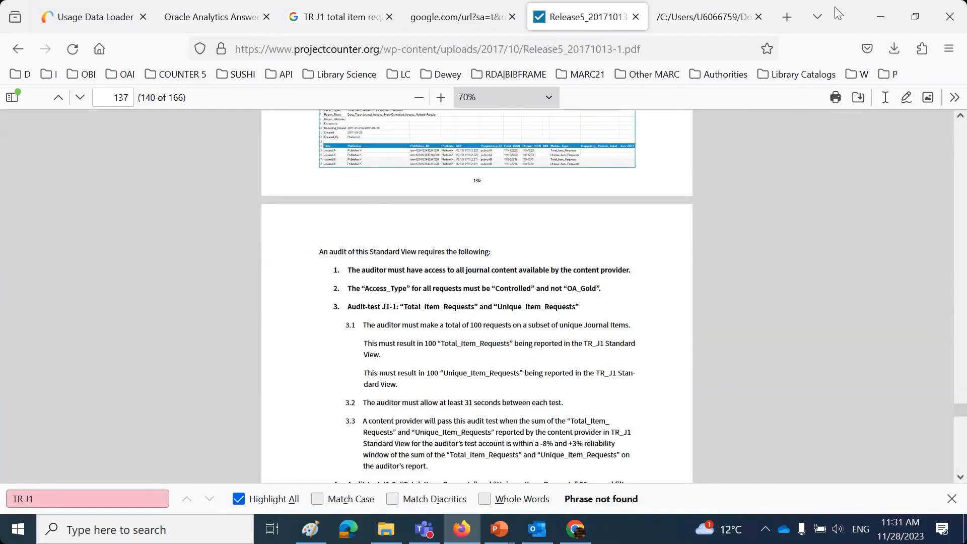
{"action": "left_click", "coordinate": [690, 9]}
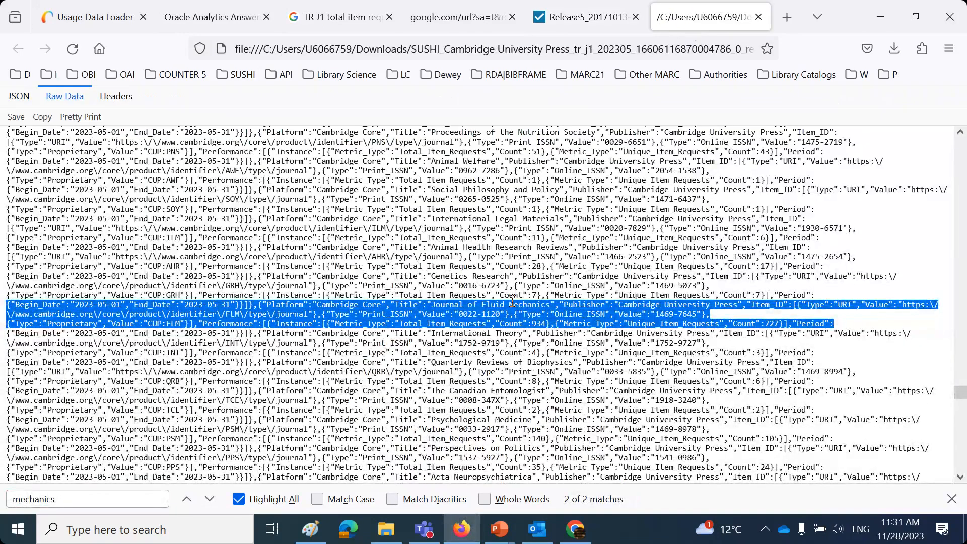
- Highlight the Total_Item_Requests entry and the Unique_Item_Requests count in the Journal of Fluid Mechanics record
{"action": "left_click_drag", "start_coordinate": [399, 324], "coordinate": [546, 324]}
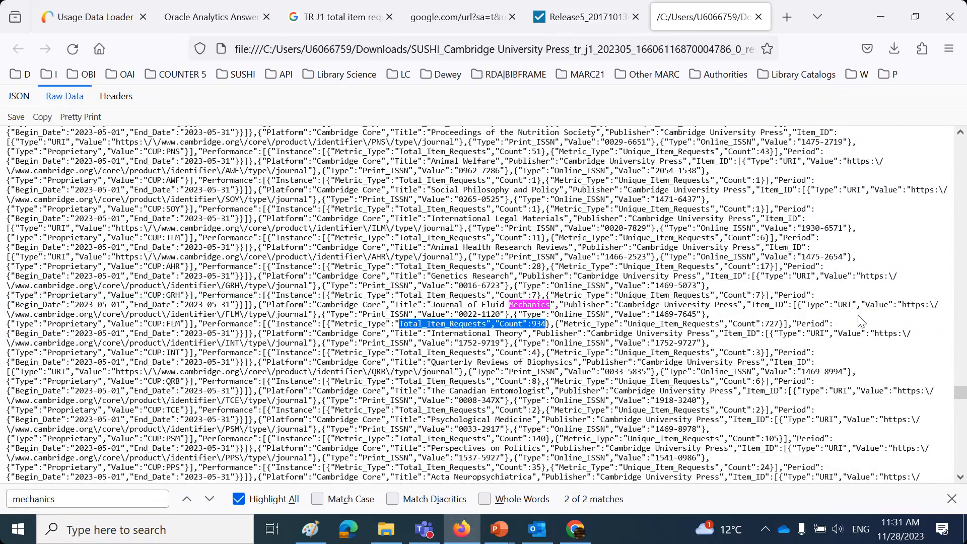
{"action": "left_click", "coordinate": [767, 322]}
{"action": "left_click_drag", "start_coordinate": [765, 323], "coordinate": [779, 323]}
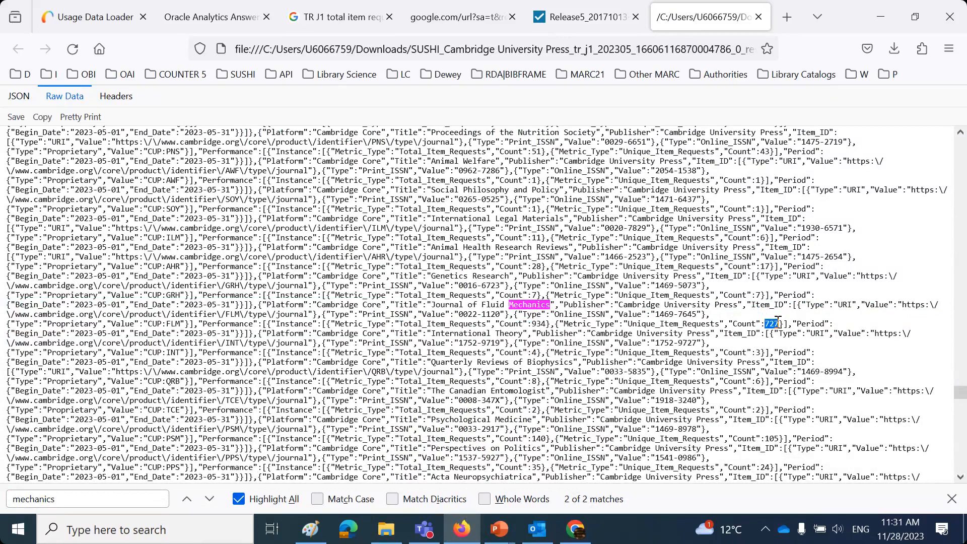
- Copy the Journal of Fluid Mechanics record, from Begin_Date through its Unique_Item_Requests count, into a new Notepad document
{"action": "left_click_drag", "start_coordinate": [785, 324], "coordinate": [3, 313]}
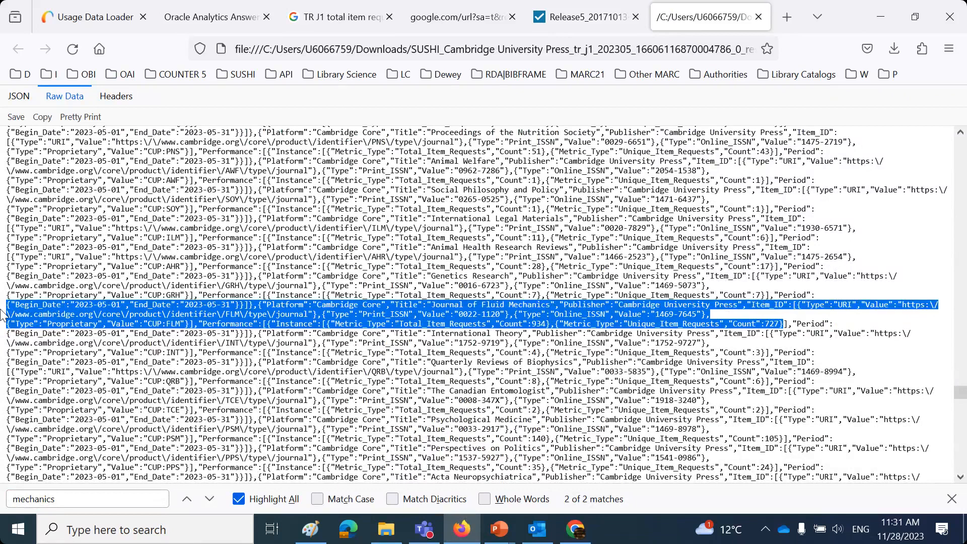
{"action": "left_click", "coordinate": [40, 537]}
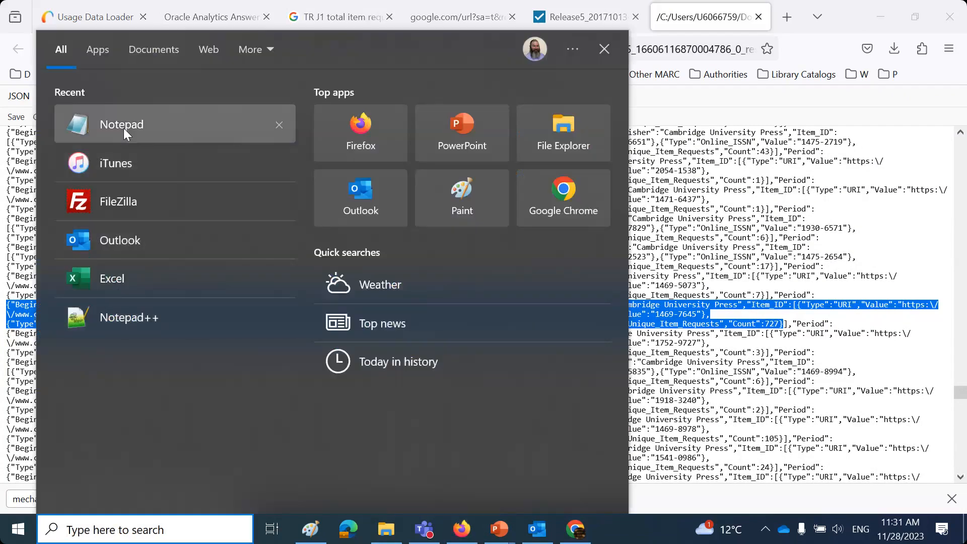
{"action": "left_click", "coordinate": [124, 125]}
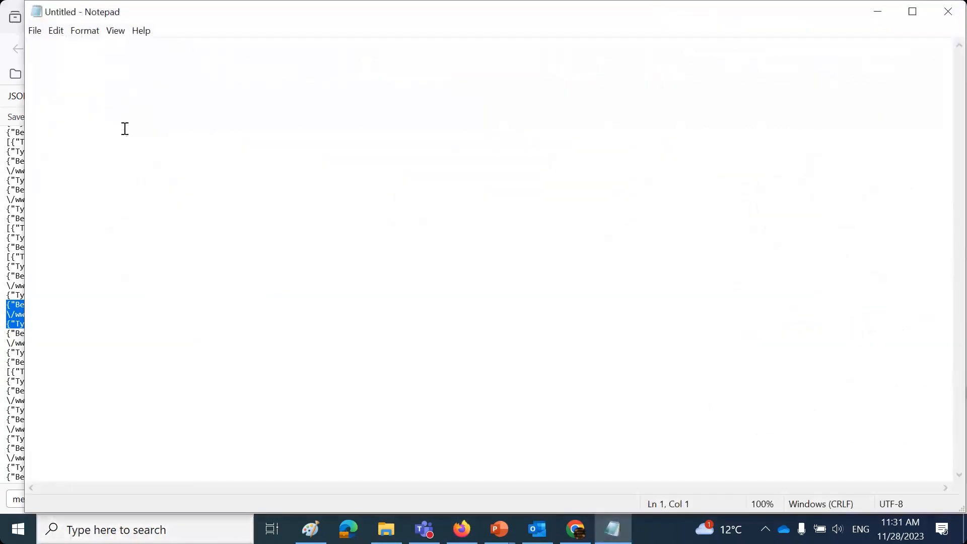
{"action": "key", "text": "ctrl+v"}
- Break the pasted record so that the Platform, Title, Publisher and Item_ID entries each start on a new line
{"action": "left_click_drag", "start_coordinate": [797, 491], "coordinate": [72, 497]}
{"action": "left_click", "coordinate": [361, 44]}
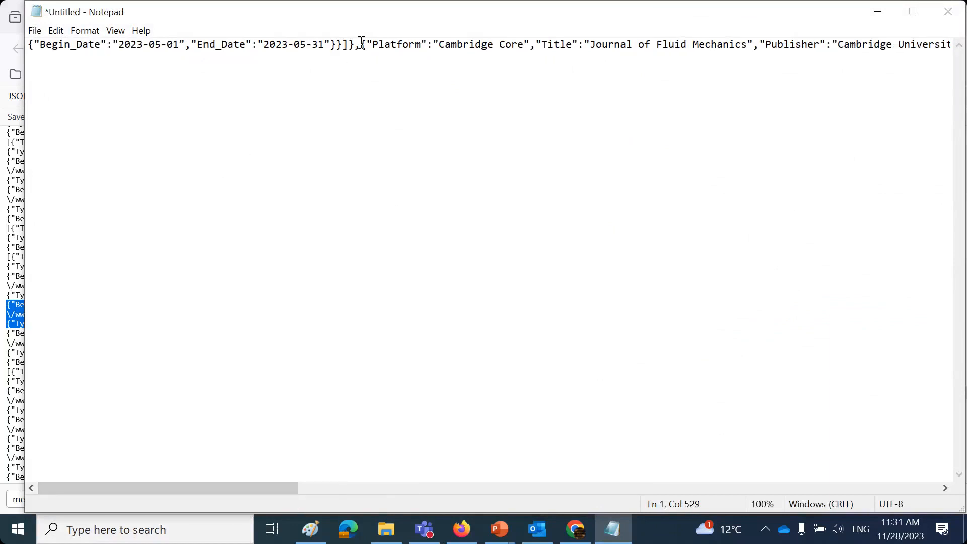
{"action": "key", "text": "Return"}
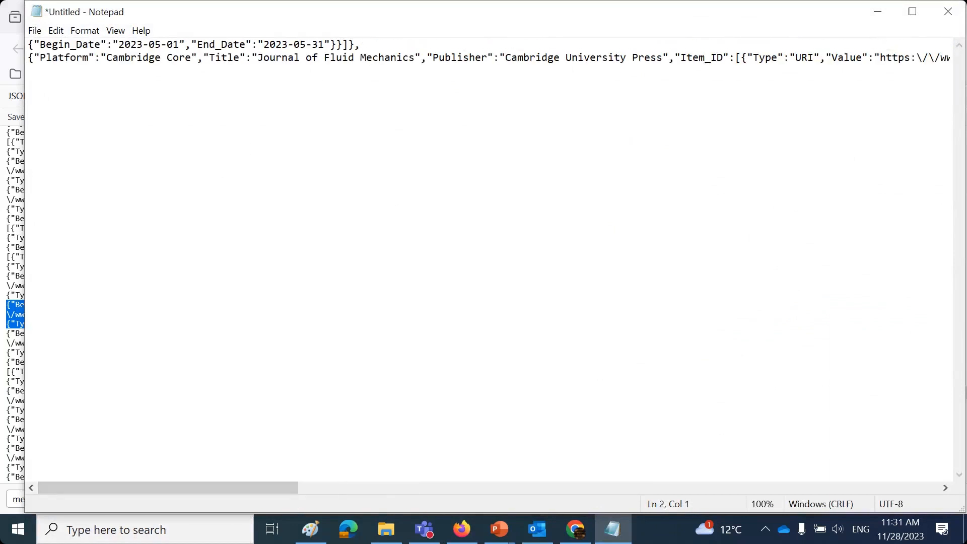
{"action": "left_click", "coordinate": [204, 57]}
{"action": "key", "text": "Return"}
{"action": "left_click", "coordinate": [253, 70]}
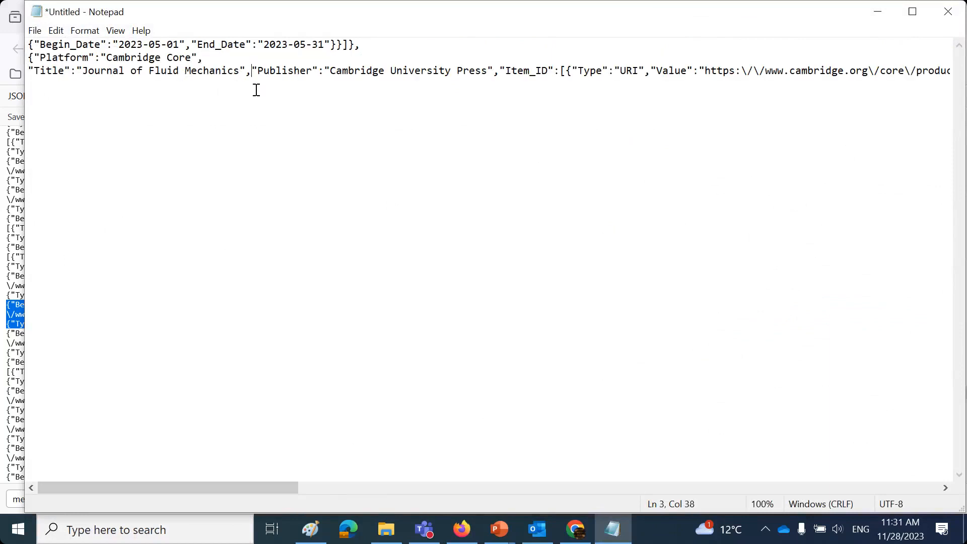
{"action": "key", "text": "Return"}
{"action": "left_click", "coordinate": [278, 81]}
{"action": "key", "text": "Return"}
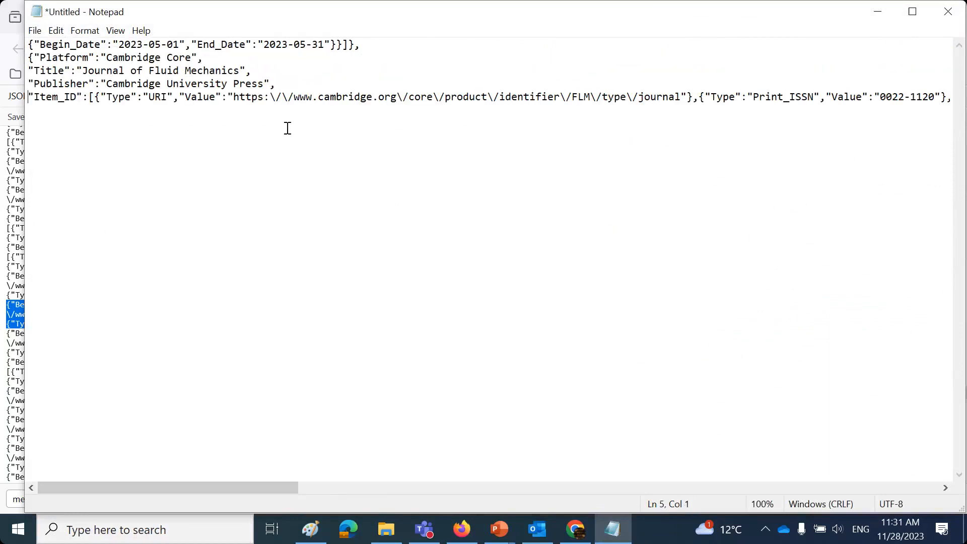
- Insert line breaks before the Print_ISSN and Proprietary identifiers and before each of the two Metric_Type entries
{"action": "left_click", "coordinate": [699, 97]}
{"action": "key", "text": "Return"}
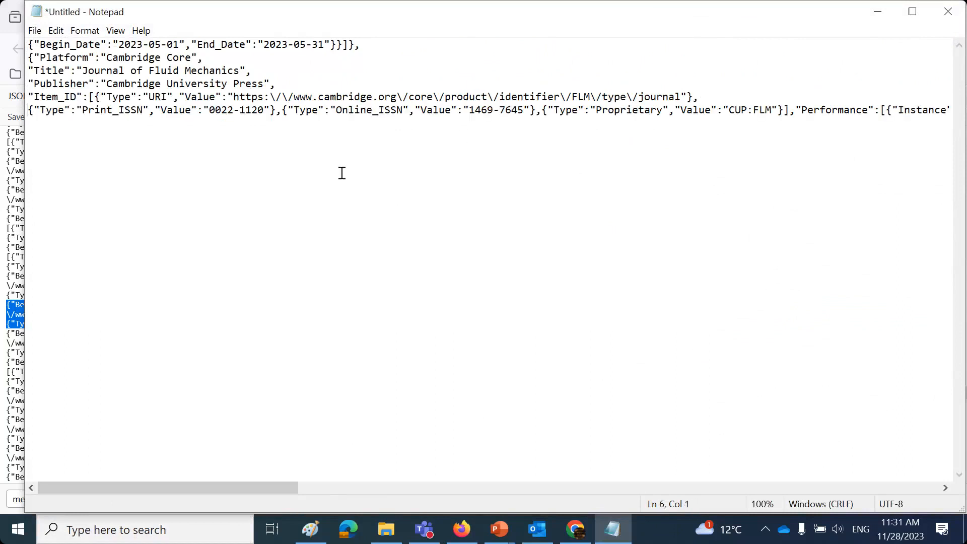
{"action": "left_click", "coordinate": [540, 110]}
{"action": "key", "text": "Return"}
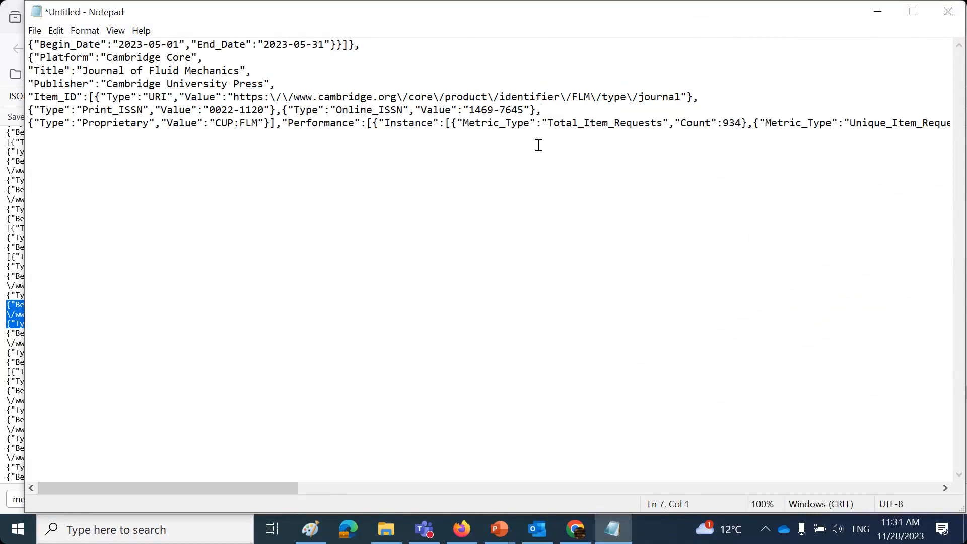
{"action": "left_click", "coordinate": [456, 123]}
{"action": "key", "text": "Left"}
{"action": "key", "text": "Return"}
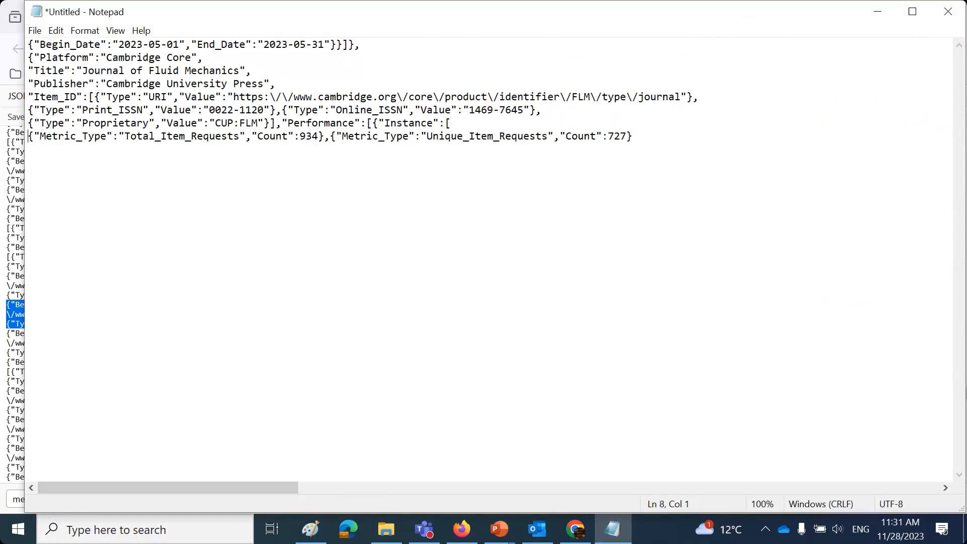
{"action": "left_click", "coordinate": [330, 137]}
{"action": "key", "text": "Return"}
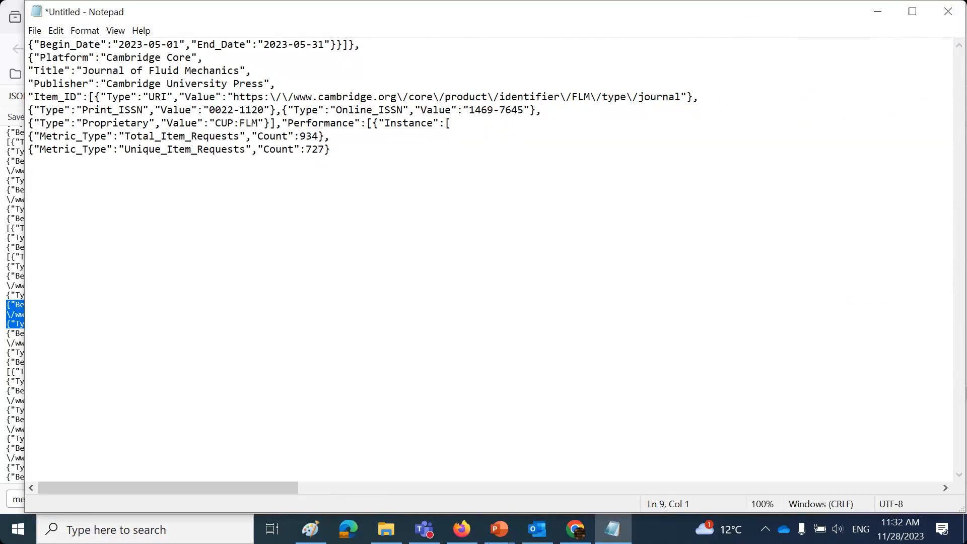
- Switch to Oracle Analytics and add TR - Unique Item Requests and TR - Unique Title Investigations after TR_J1 - Total Item Requests in the results table
{"action": "left_click", "coordinate": [473, 535]}
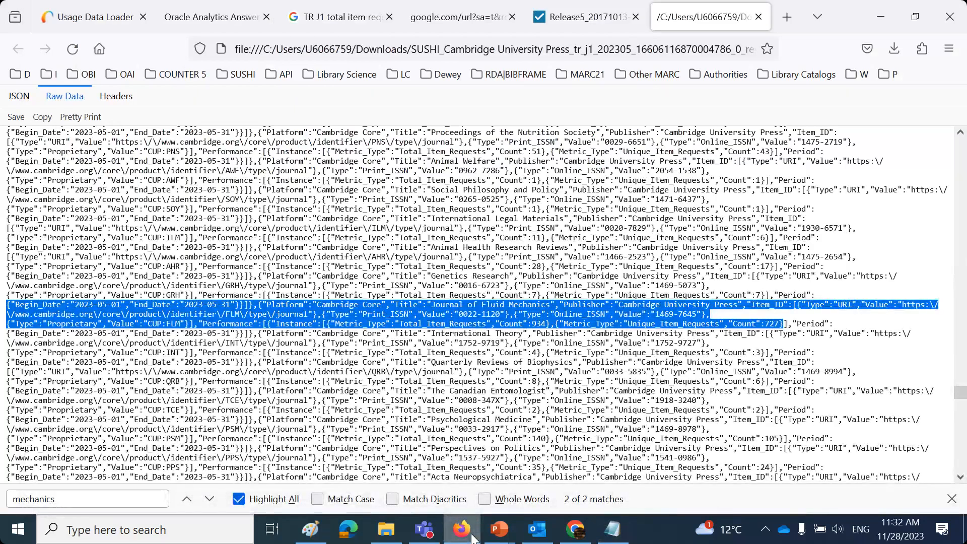
{"action": "left_click", "coordinate": [213, 17]}
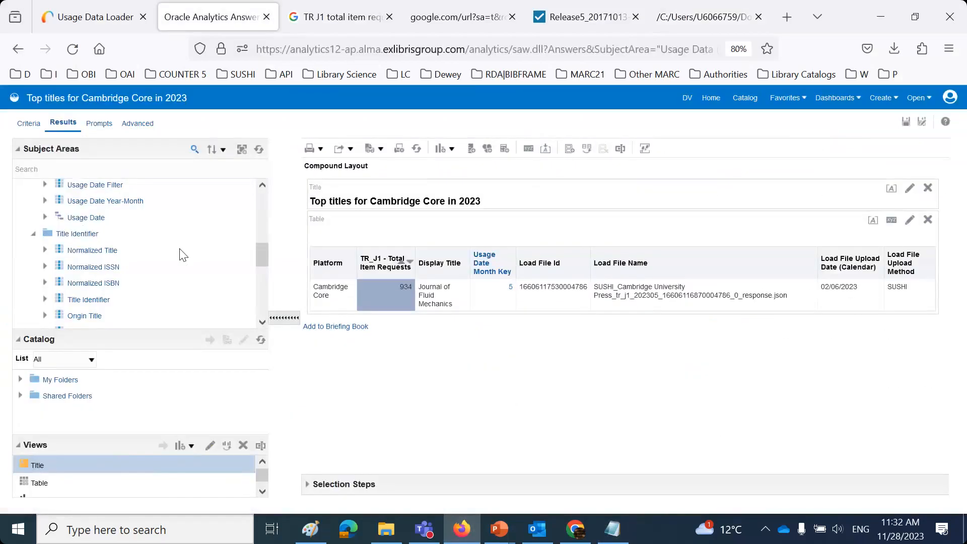
{"action": "scroll", "coordinate": [183, 256], "scroll_direction": "up", "scroll_amount": 10}
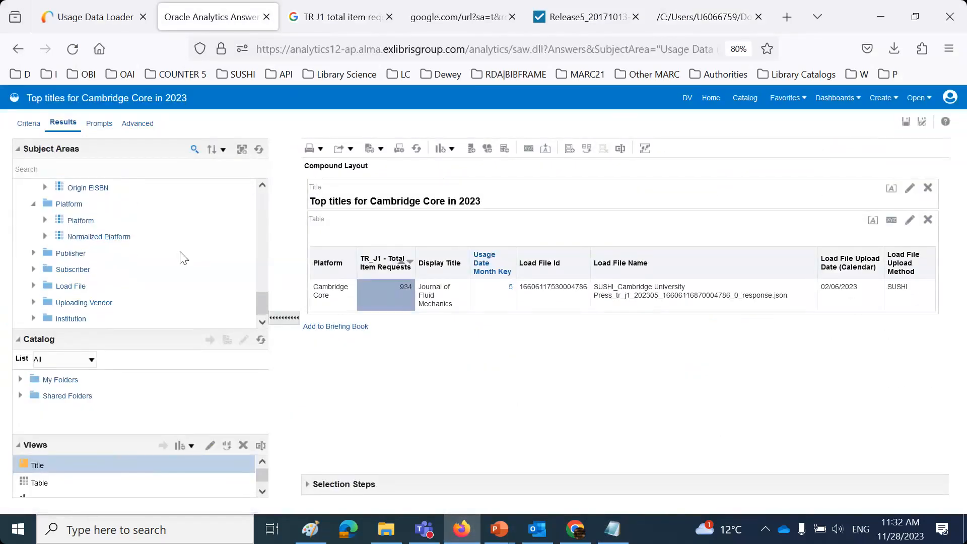
{"action": "scroll", "coordinate": [183, 258], "scroll_direction": "up", "scroll_amount": 3}
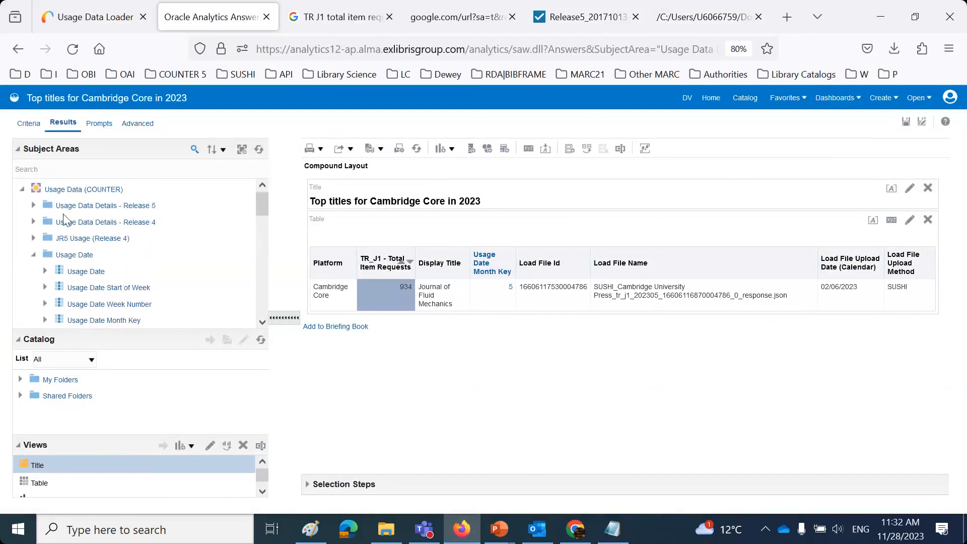
{"action": "left_click", "coordinate": [33, 206]}
{"action": "scroll", "coordinate": [146, 250], "scroll_direction": "down", "scroll_amount": 4}
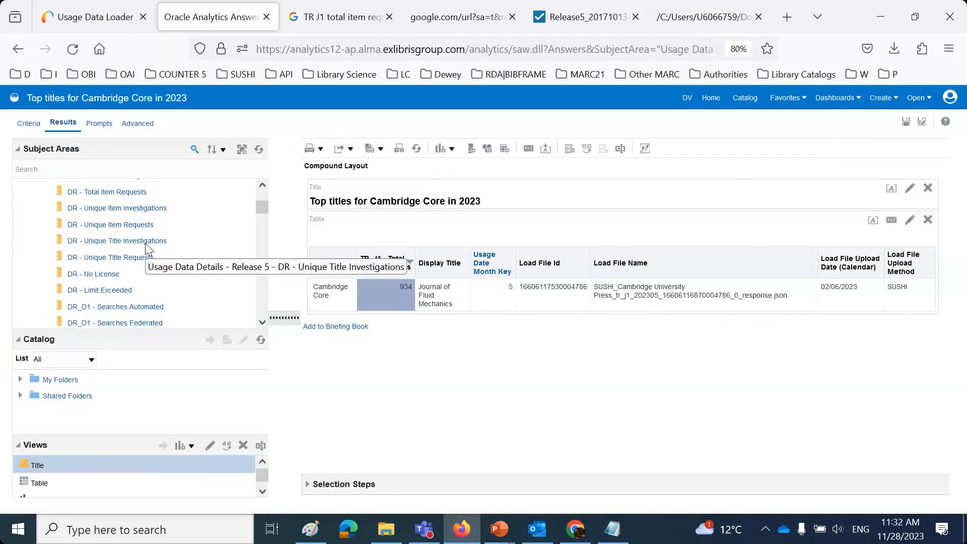
{"action": "scroll", "coordinate": [227, 240], "scroll_direction": "down", "scroll_amount": 6}
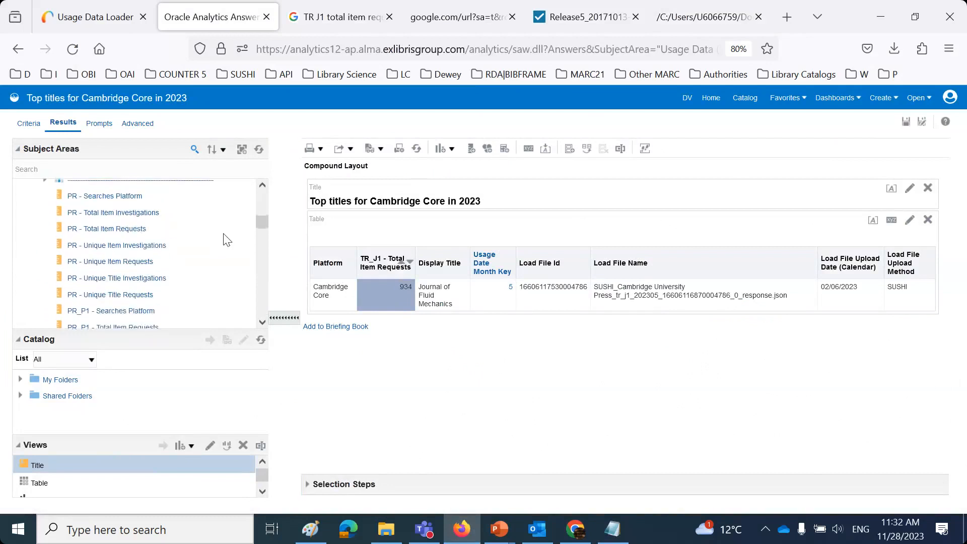
{"action": "scroll", "coordinate": [151, 292], "scroll_direction": "down", "scroll_amount": 2}
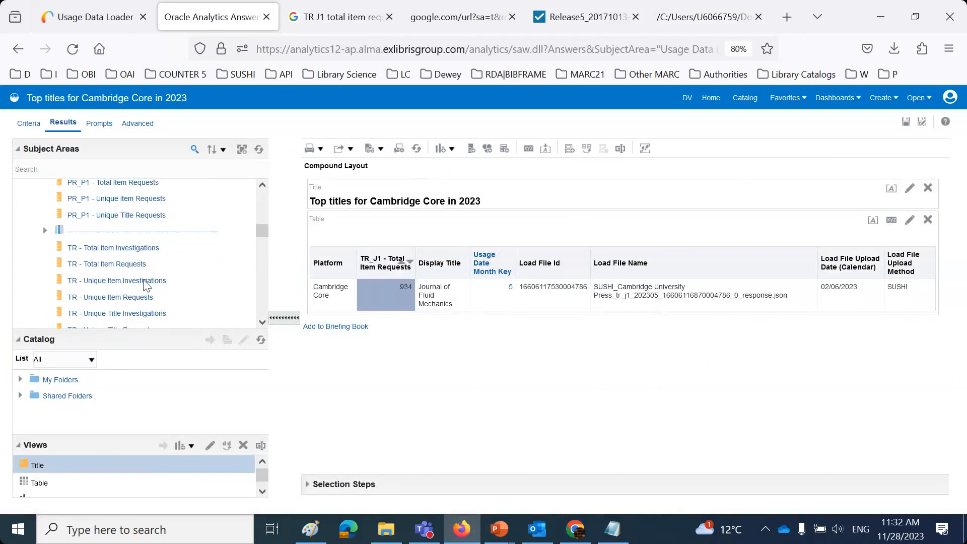
{"action": "left_click_drag", "start_coordinate": [143, 303], "coordinate": [415, 311]}
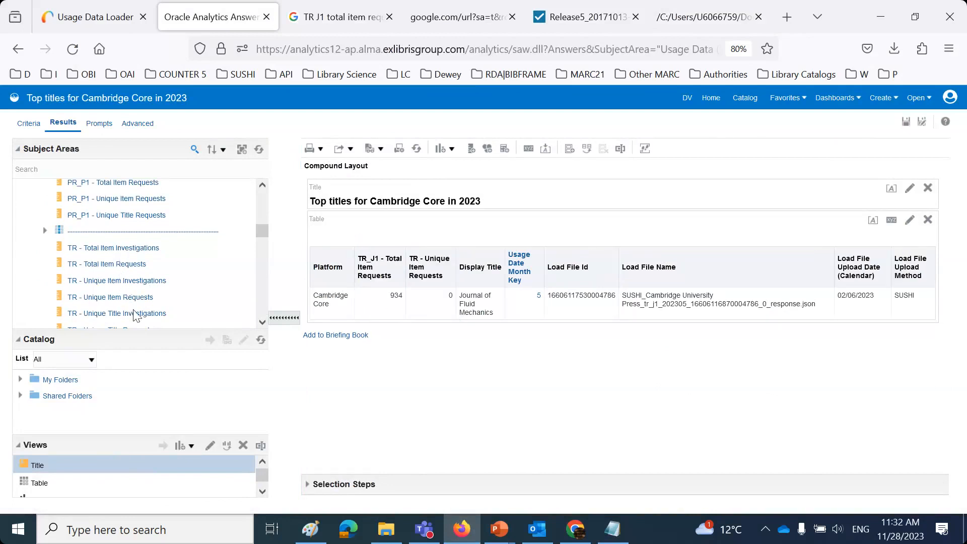
{"action": "left_click_drag", "start_coordinate": [137, 320], "coordinate": [458, 308]}
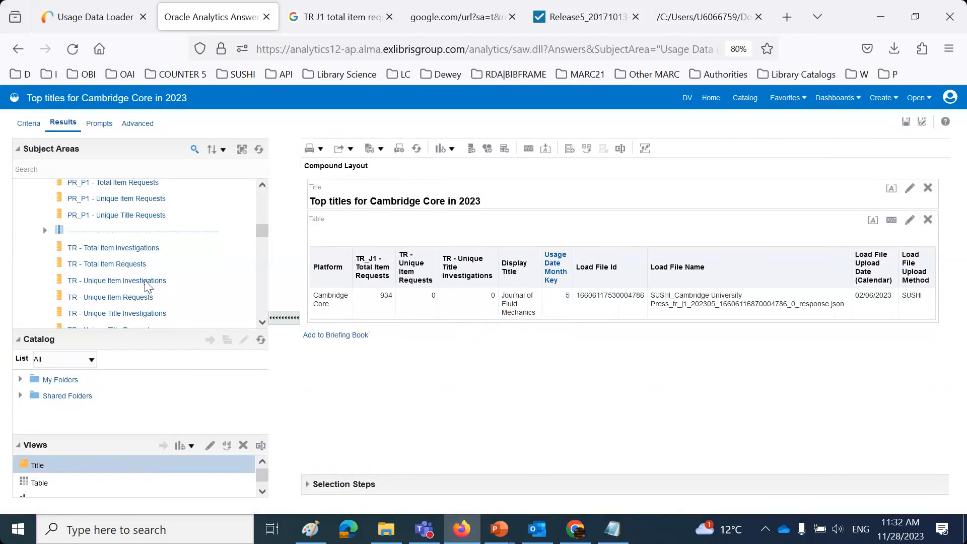
- Add the TR measures Unique Item Investigations, Total Item Investigations and Unique Title Requests to the results table
{"action": "left_click_drag", "start_coordinate": [146, 281], "coordinate": [499, 302]}
{"action": "left_click_drag", "start_coordinate": [134, 252], "coordinate": [554, 302]}
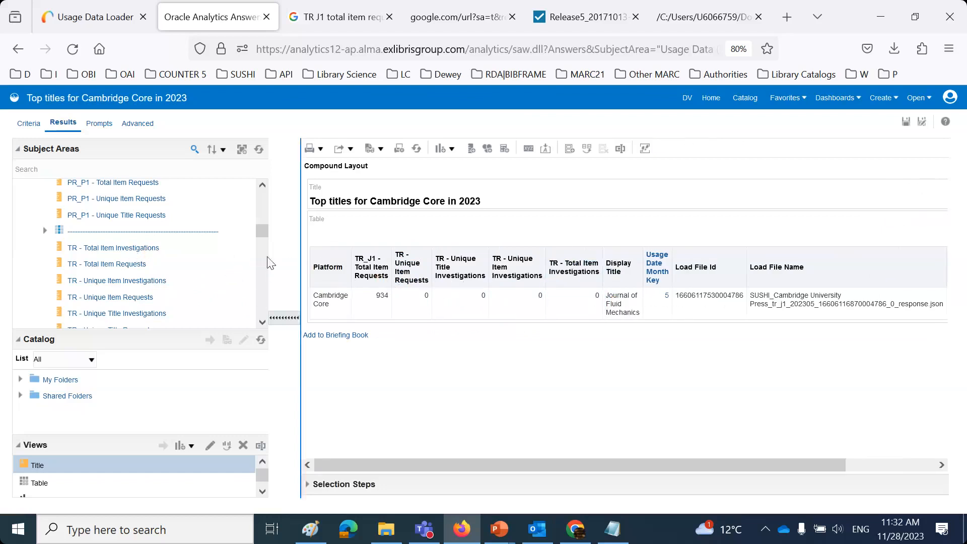
{"action": "left_click", "coordinate": [262, 322]}
{"action": "left_click", "coordinate": [262, 325]}
{"action": "left_click_drag", "start_coordinate": [144, 282], "coordinate": [387, 320]}
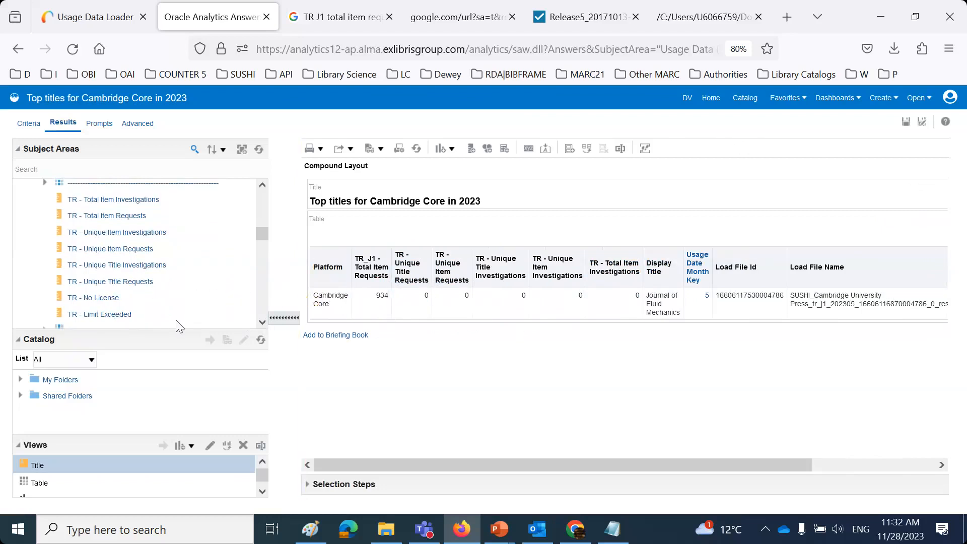
- Add the TR_J1 - Unique Item Requests measure beside the TR_J1 - Total Item Requests column in the results table
{"action": "scroll", "coordinate": [162, 291], "scroll_direction": "down", "scroll_amount": 2}
{"action": "scroll", "coordinate": [110, 257], "scroll_direction": "down", "scroll_amount": 5}
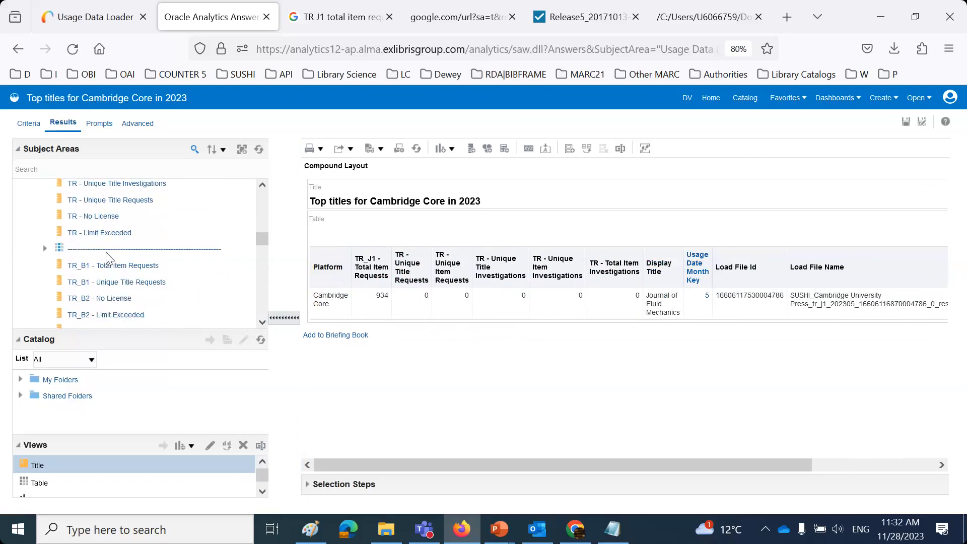
{"action": "scroll", "coordinate": [111, 262], "scroll_direction": "down", "scroll_amount": 2}
{"action": "left_click_drag", "start_coordinate": [121, 254], "coordinate": [389, 297]}
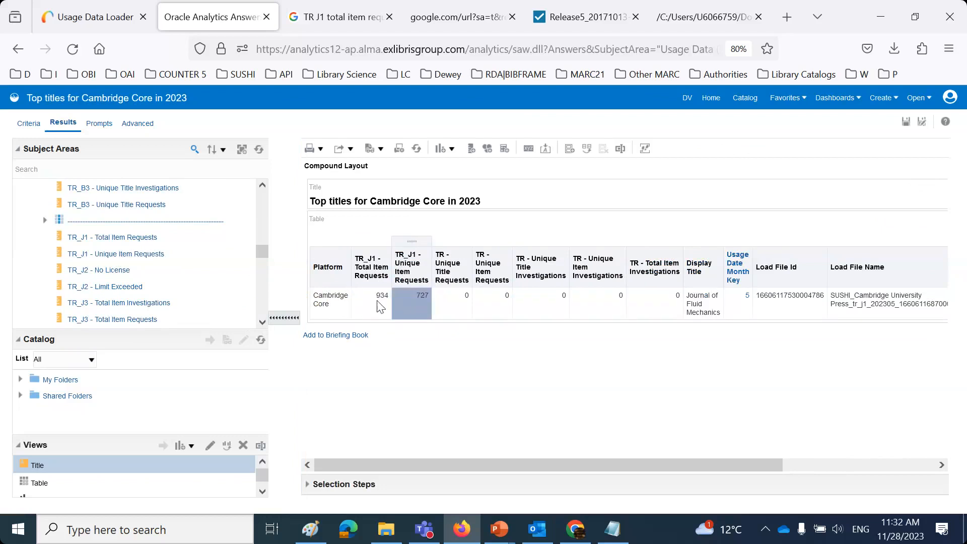
- Switch to Notepad and examine the Total_Item_Requests and Unique_Item_Requests counts for Journal of Fluid Mechanics
{"action": "left_click", "coordinate": [615, 533]}
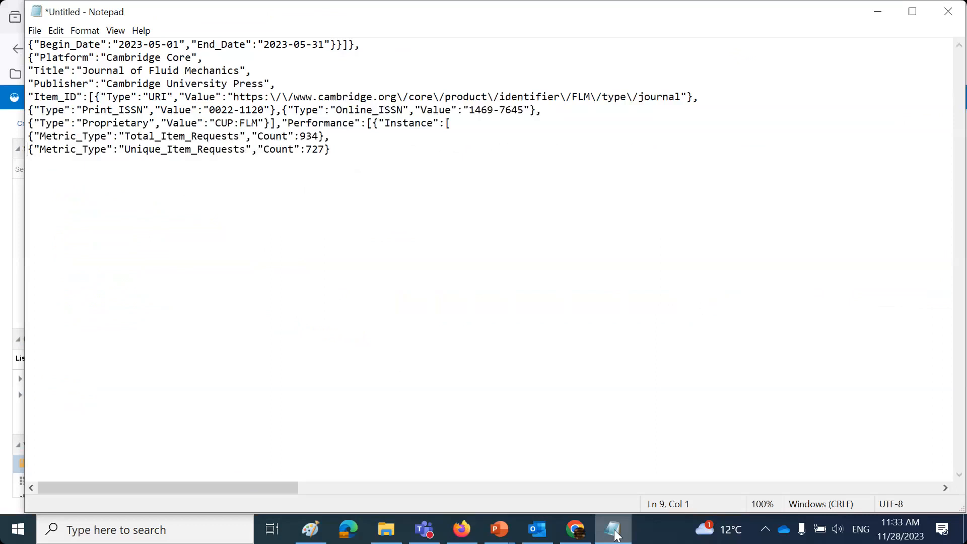
{"action": "left_click", "coordinate": [328, 149], "text": "shift"}
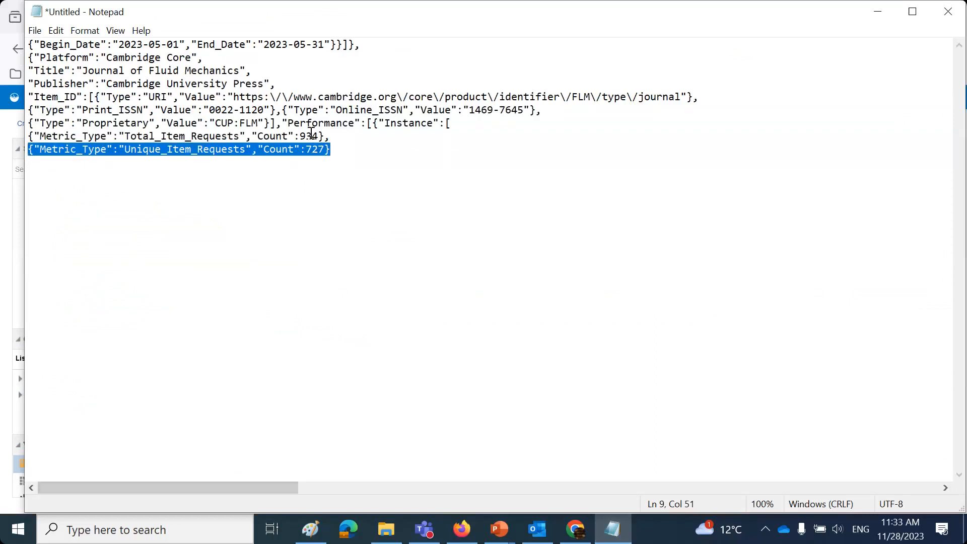
{"action": "double_click", "coordinate": [311, 134]}
{"action": "double_click", "coordinate": [320, 150]}
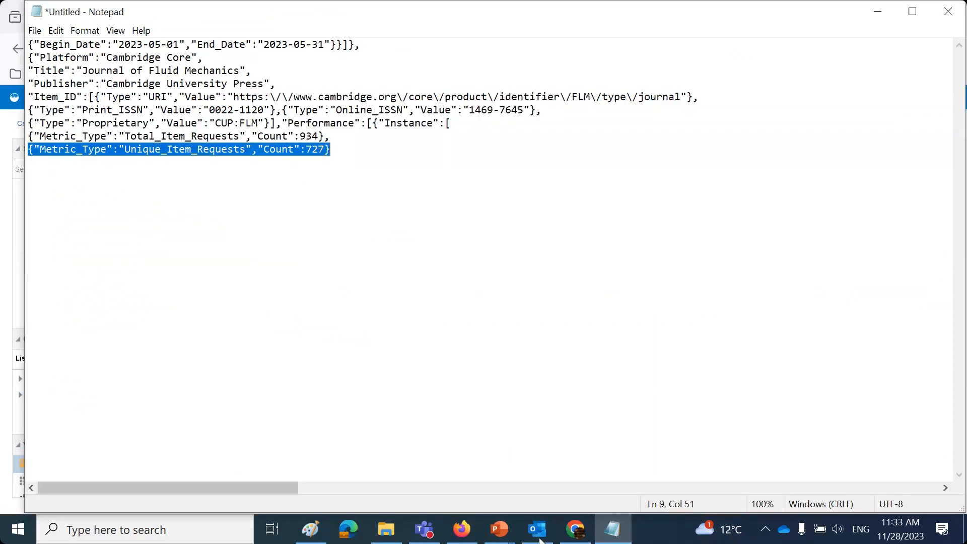
{"action": "mouse_move", "coordinate": [500, 530]}
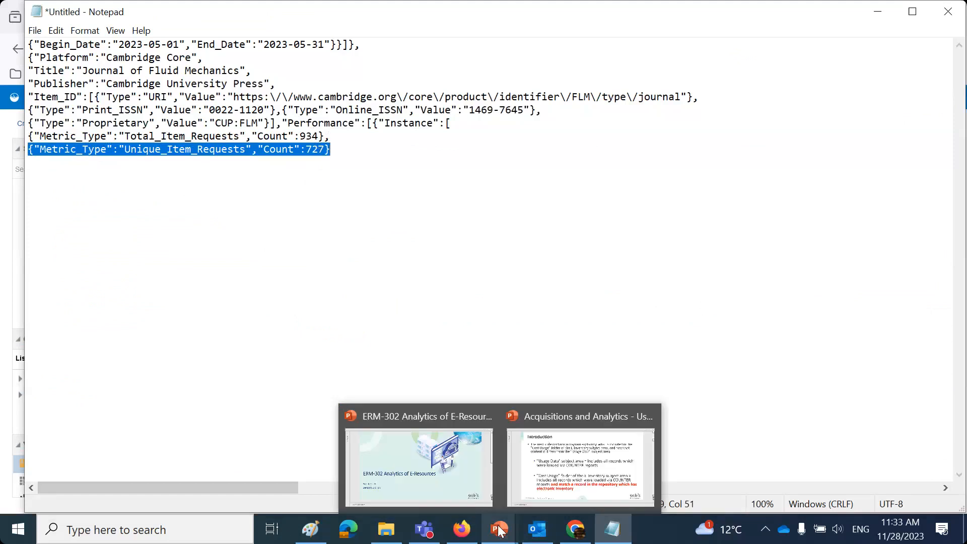
{"action": "left_click", "coordinate": [101, 245]}
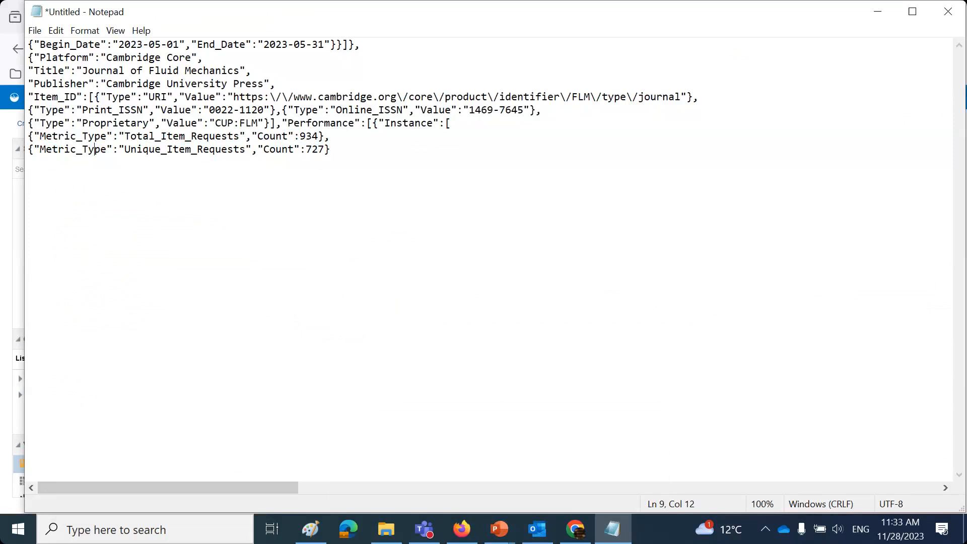
- Close the untitled Notepad file without saving its changes
{"action": "left_click", "coordinate": [602, 15]}
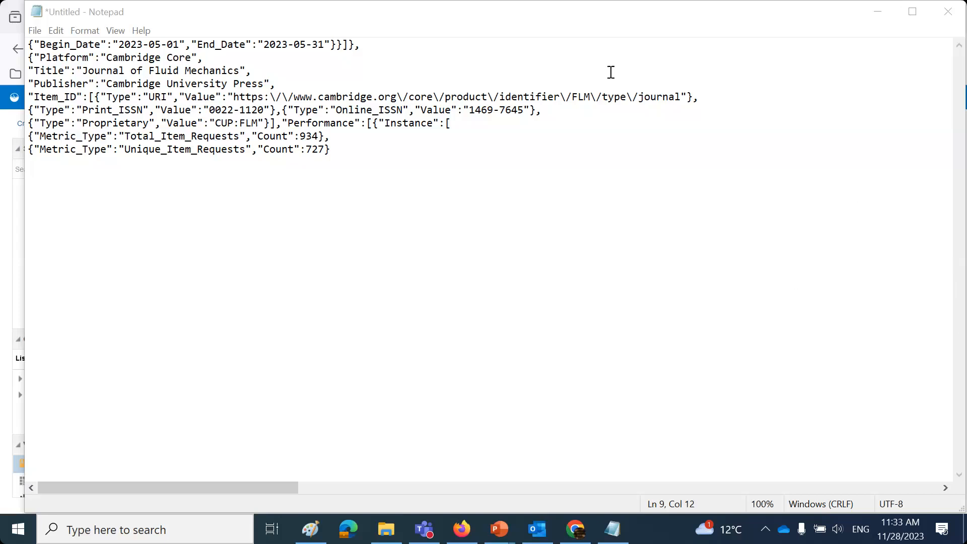
{"action": "left_click", "coordinate": [948, 11]}
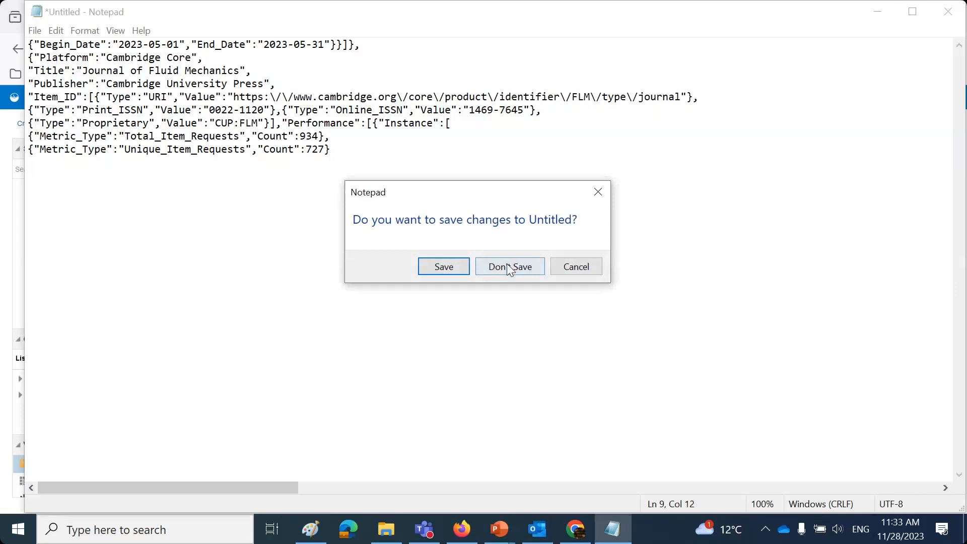
{"action": "left_click", "coordinate": [510, 267]}
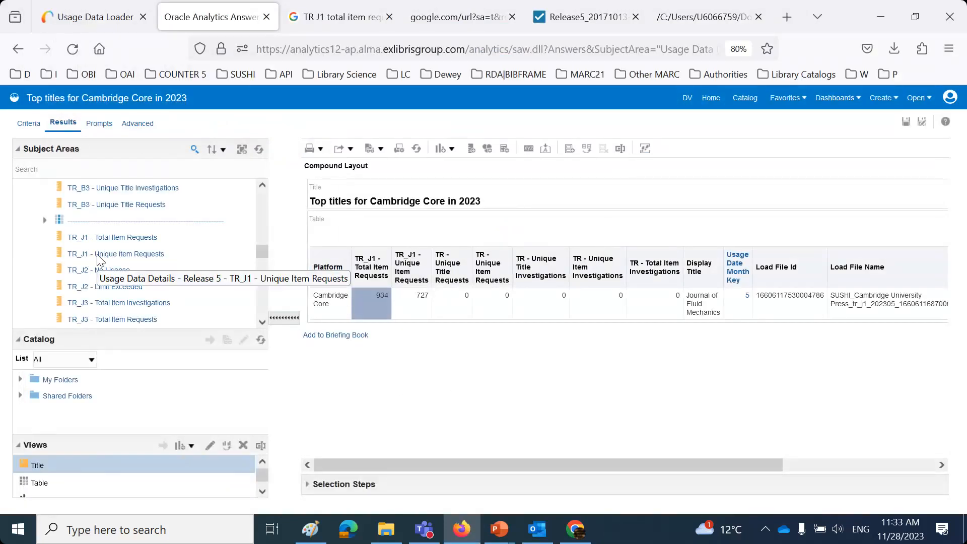
- Add Load File COUNTER Report Type and Load File COUNTER Release from the Load File folder at the start of the results table
{"action": "scroll", "coordinate": [98, 259], "scroll_direction": "down", "scroll_amount": 5}
{"action": "scroll", "coordinate": [97, 266], "scroll_direction": "up", "scroll_amount": 1}
{"action": "scroll", "coordinate": [97, 265], "scroll_direction": "up", "scroll_amount": 1}
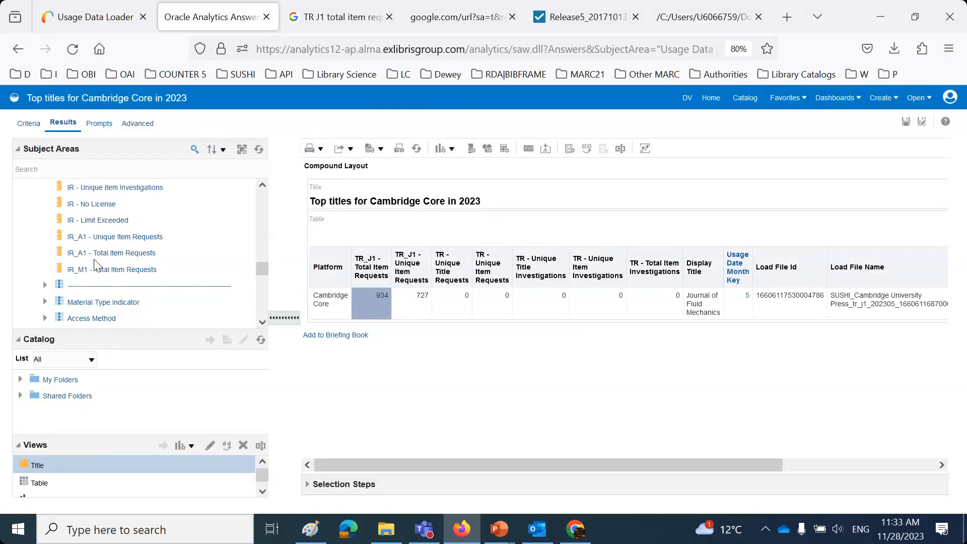
{"action": "scroll", "coordinate": [97, 265], "scroll_direction": "down", "scroll_amount": 5}
{"action": "scroll", "coordinate": [96, 265], "scroll_direction": "down", "scroll_amount": 10}
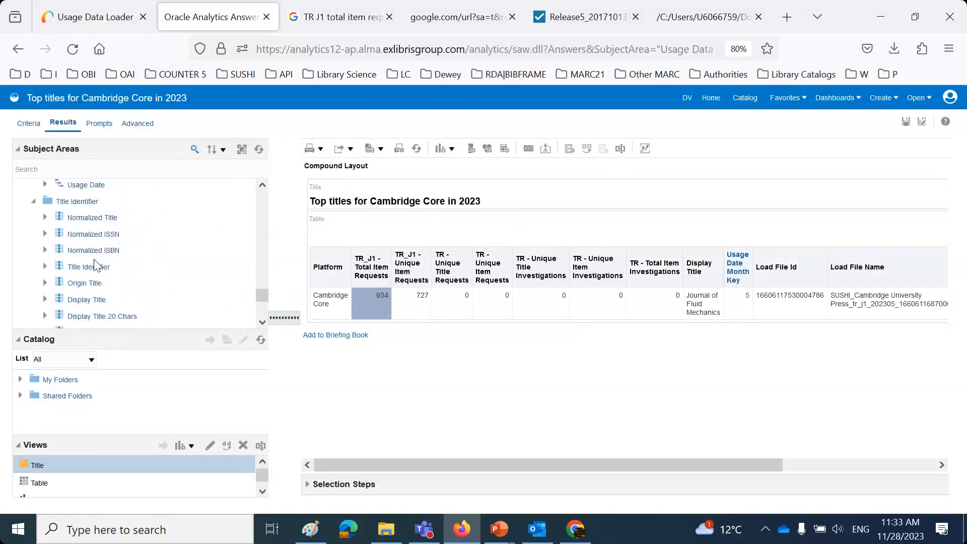
{"action": "left_click", "coordinate": [33, 286]}
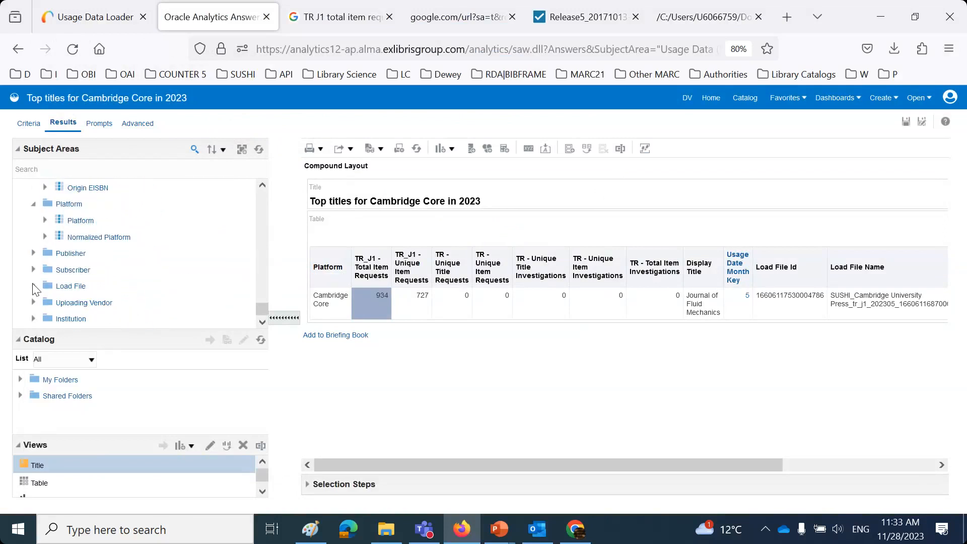
{"action": "scroll", "coordinate": [197, 272], "scroll_direction": "down", "scroll_amount": 3}
{"action": "scroll", "coordinate": [196, 272], "scroll_direction": "up", "scroll_amount": 3}
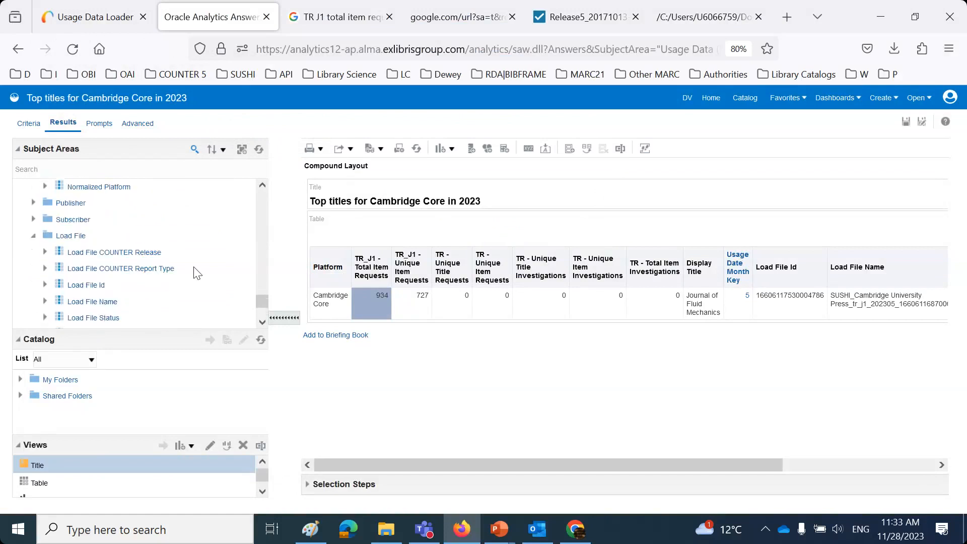
{"action": "left_click_drag", "start_coordinate": [153, 272], "coordinate": [315, 320]}
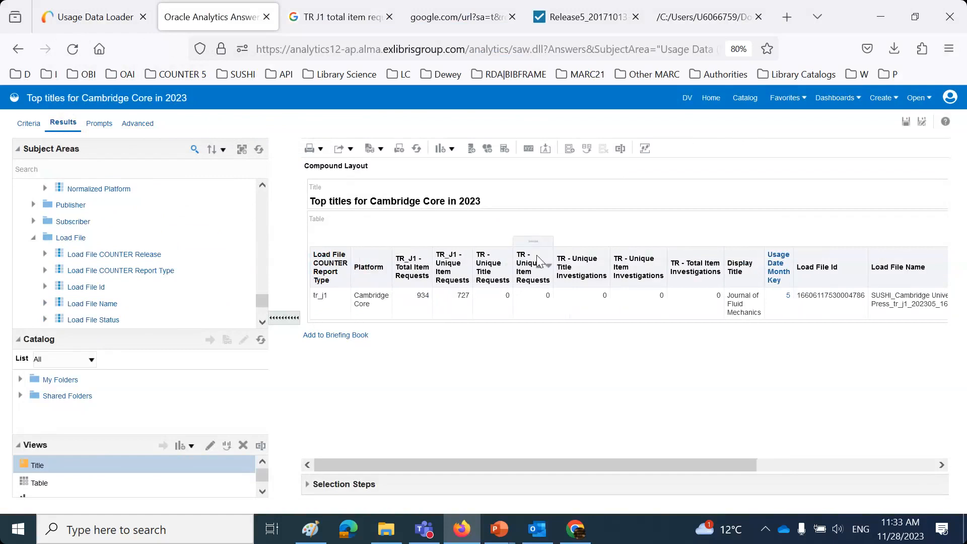
{"action": "left_click_drag", "start_coordinate": [612, 465], "coordinate": [534, 446]}
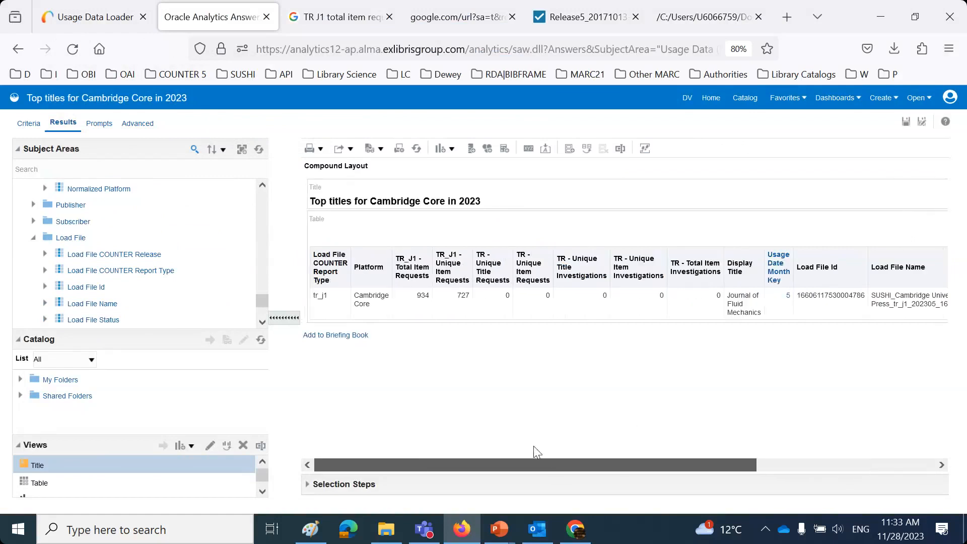
{"action": "left_click_drag", "start_coordinate": [135, 260], "coordinate": [318, 306]}
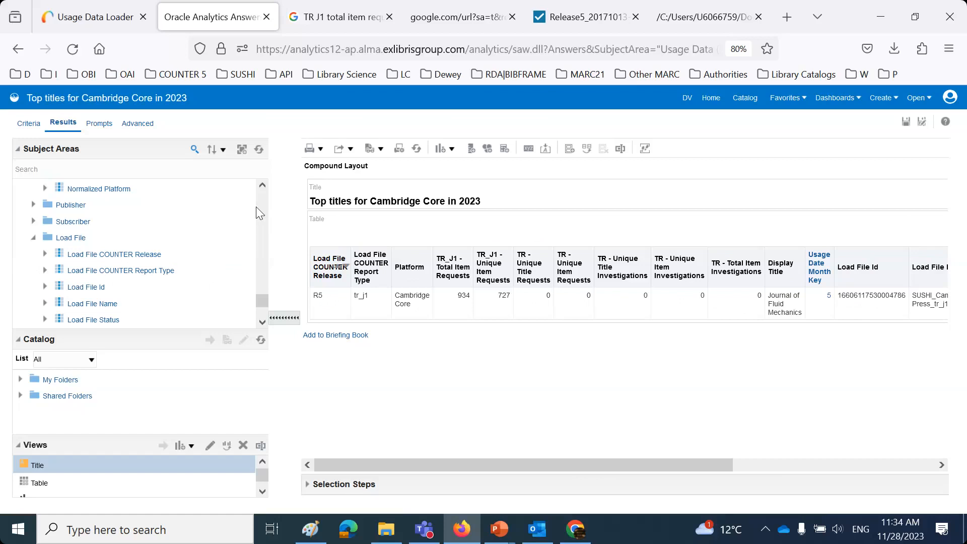
- Leave the report without saving and browse the catalog to the Alma folder under Shared Folders
{"action": "left_click", "coordinate": [744, 97]}
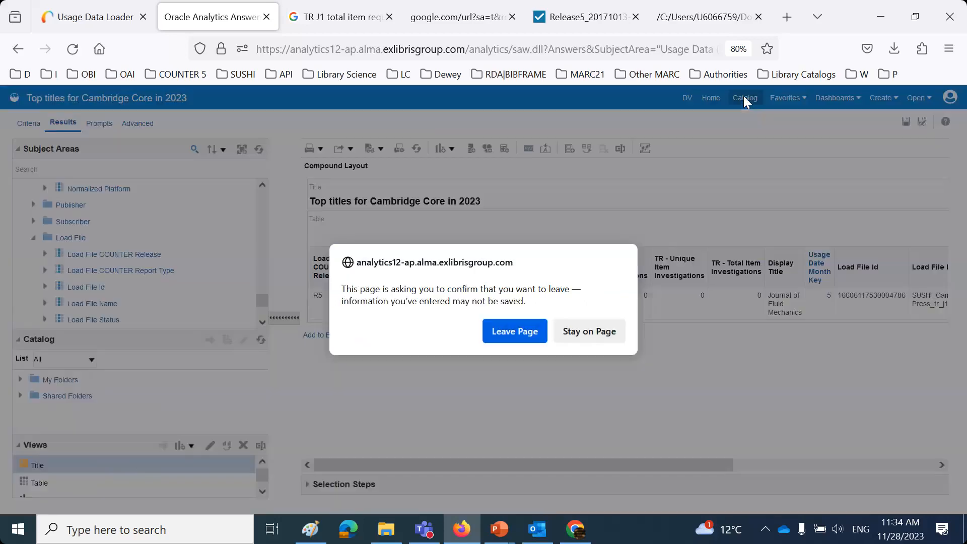
{"action": "left_click", "coordinate": [529, 335]}
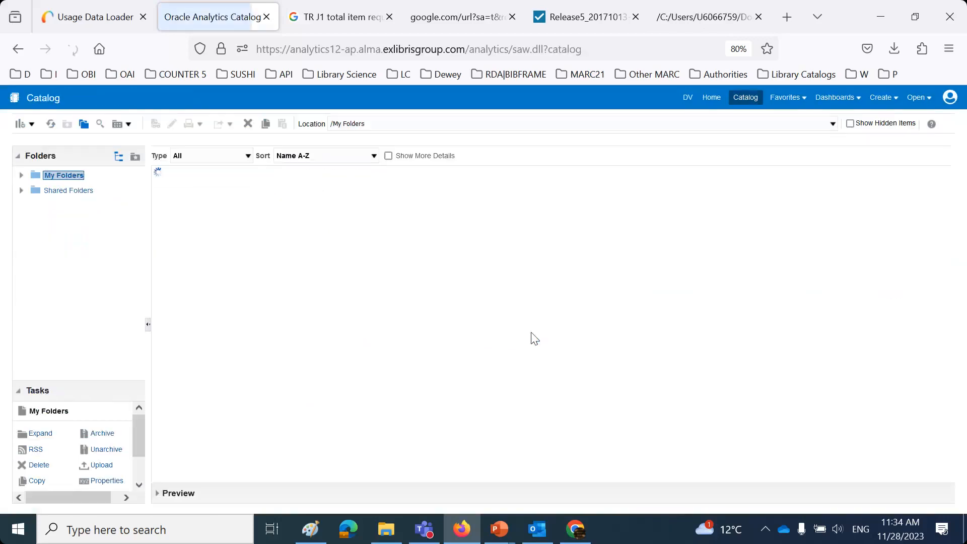
{"action": "left_click", "coordinate": [62, 194]}
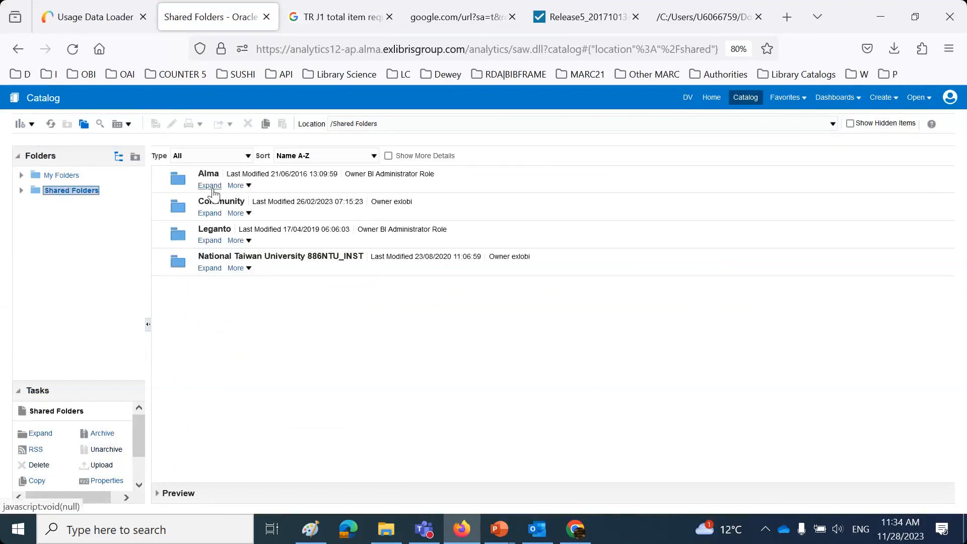
{"action": "left_click", "coordinate": [212, 190]}
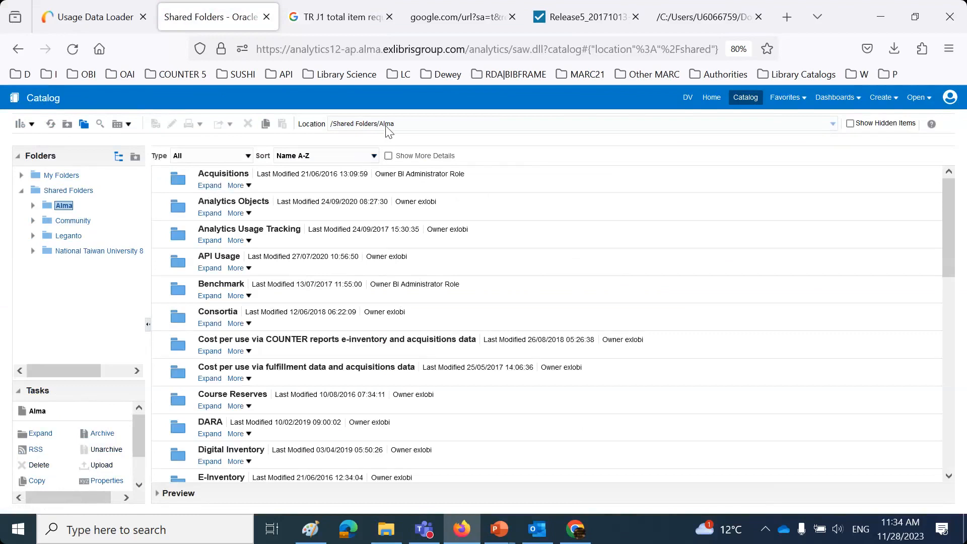
- Open the Usage via COUNTER reports dashboard from the Dashboards subfolder of Usage via COUNTER reports - Release 5
{"action": "scroll", "coordinate": [425, 302], "scroll_direction": "down", "scroll_amount": 10}
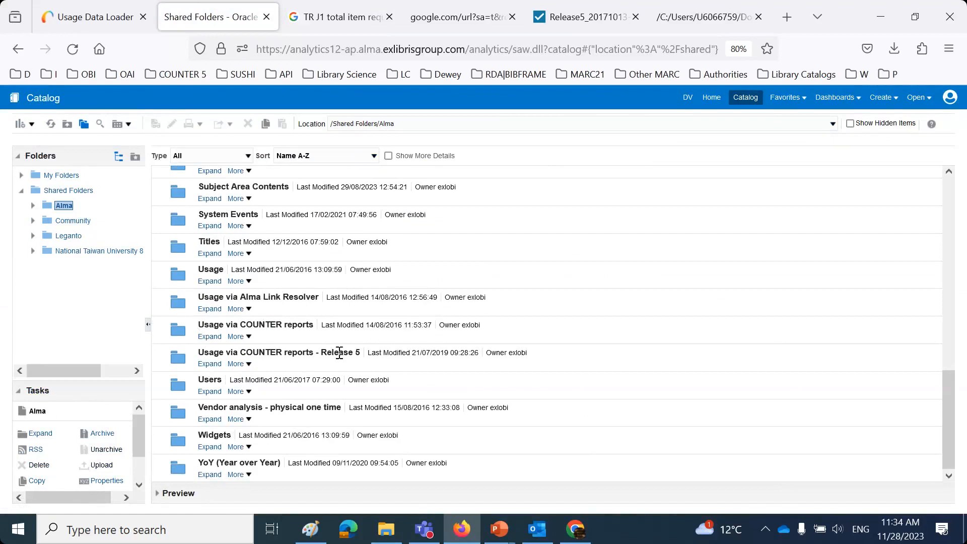
{"action": "left_click_drag", "start_coordinate": [311, 325], "coordinate": [276, 331]}
{"action": "left_click", "coordinate": [211, 364]}
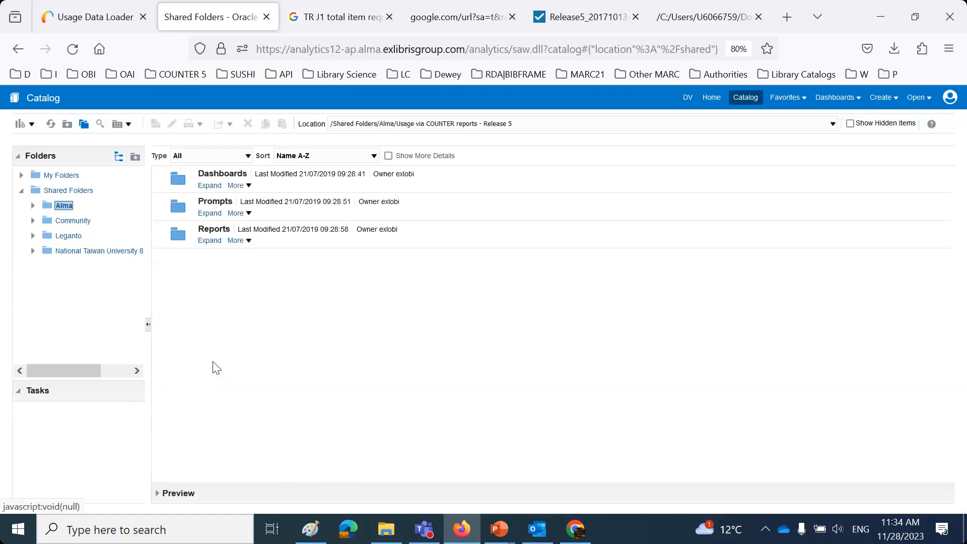
{"action": "left_click", "coordinate": [209, 186]}
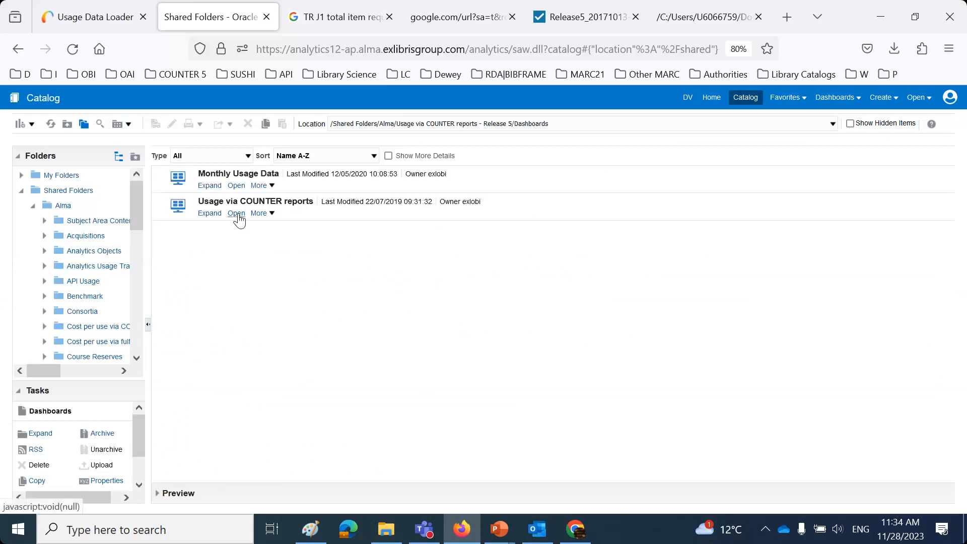
{"action": "left_click", "coordinate": [237, 213]}
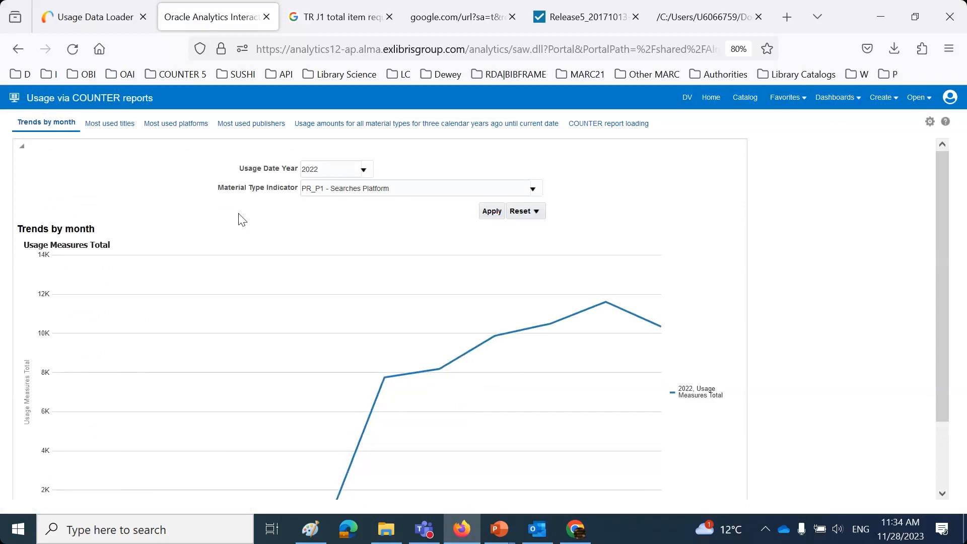
- Examine the Trends by month chart and its filters for the 2022 platform searches
{"action": "scroll", "coordinate": [376, 171], "scroll_direction": "down", "scroll_amount": 1}
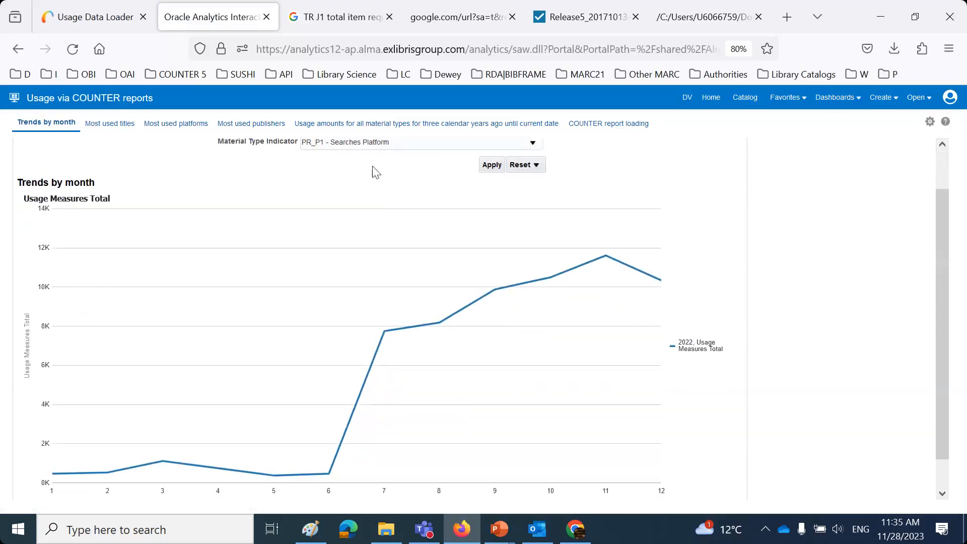
{"action": "scroll", "coordinate": [417, 217], "scroll_direction": "up", "scroll_amount": 1}
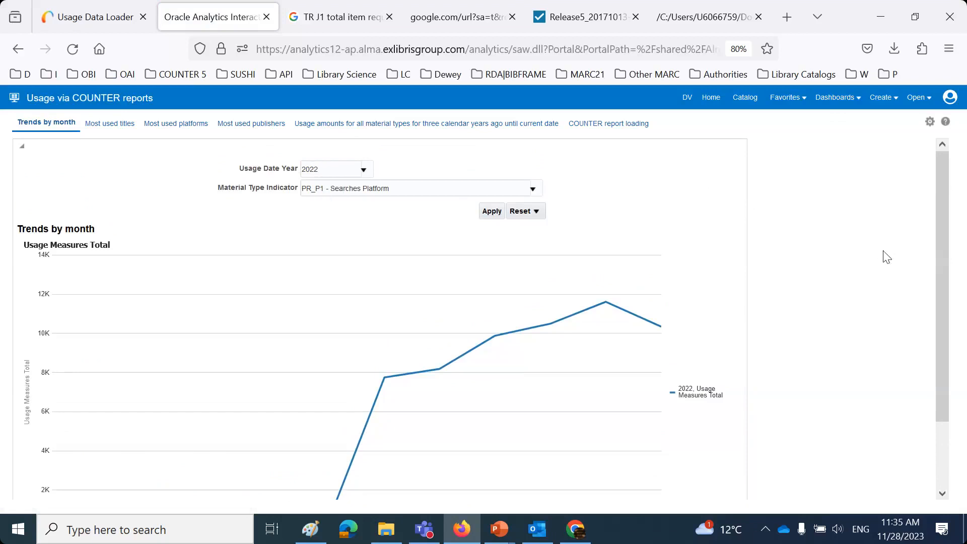
{"action": "scroll", "coordinate": [884, 255], "scroll_direction": "down", "scroll_amount": 3}
{"action": "scroll", "coordinate": [884, 256], "scroll_direction": "up", "scroll_amount": 3}
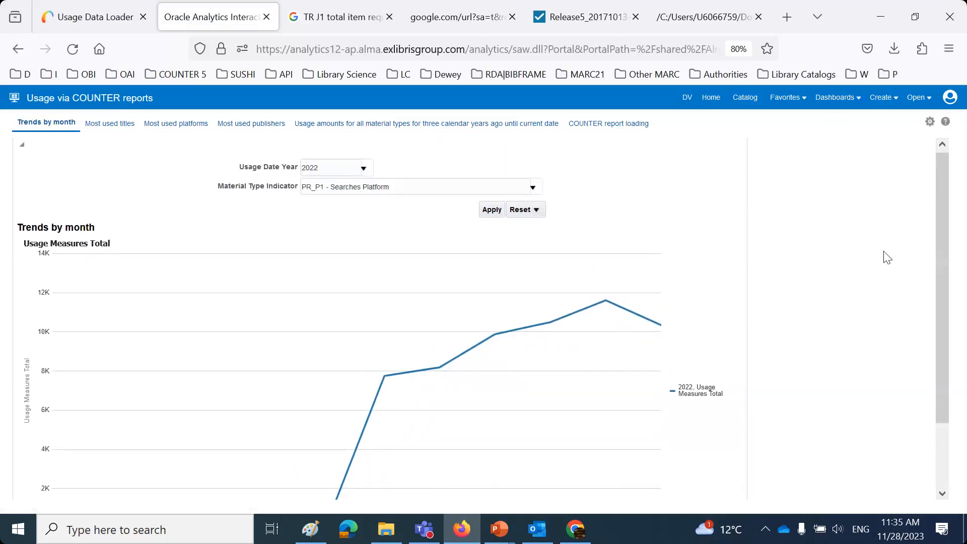
{"action": "scroll", "coordinate": [886, 256], "scroll_direction": "down", "scroll_amount": 3}
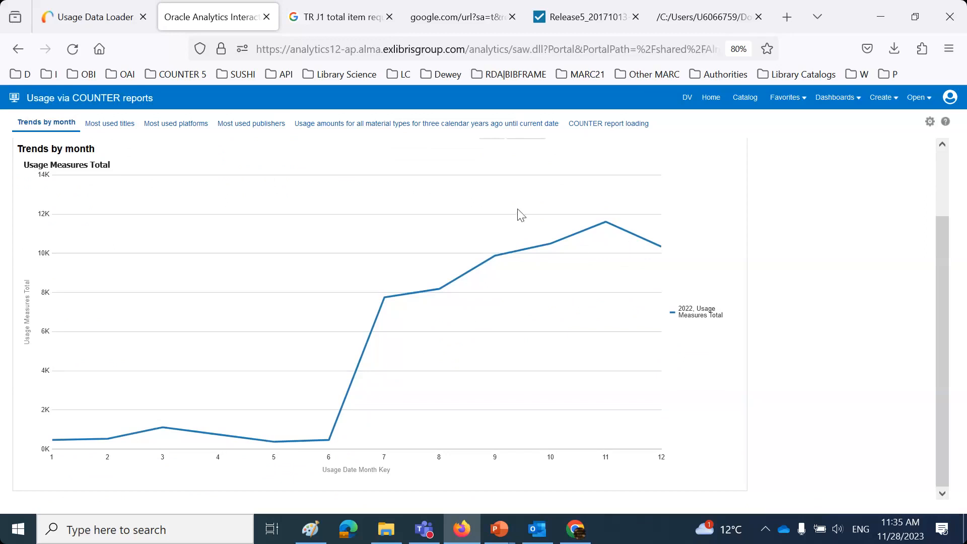
{"action": "scroll", "coordinate": [484, 216], "scroll_direction": "up", "scroll_amount": 3}
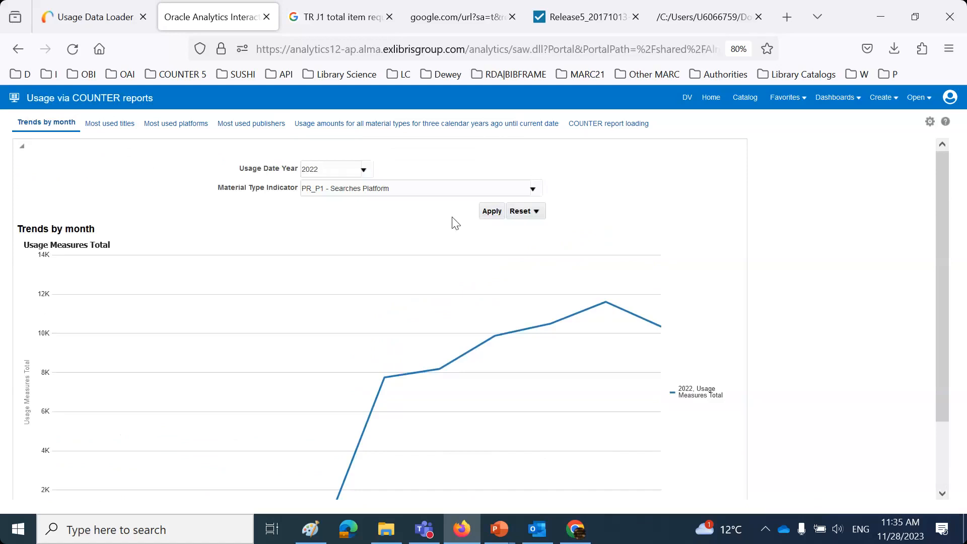
- Filter the Trends by month chart to usage date year 2023 instead of 2022 and review the updated chart
{"action": "left_click", "coordinate": [364, 171]}
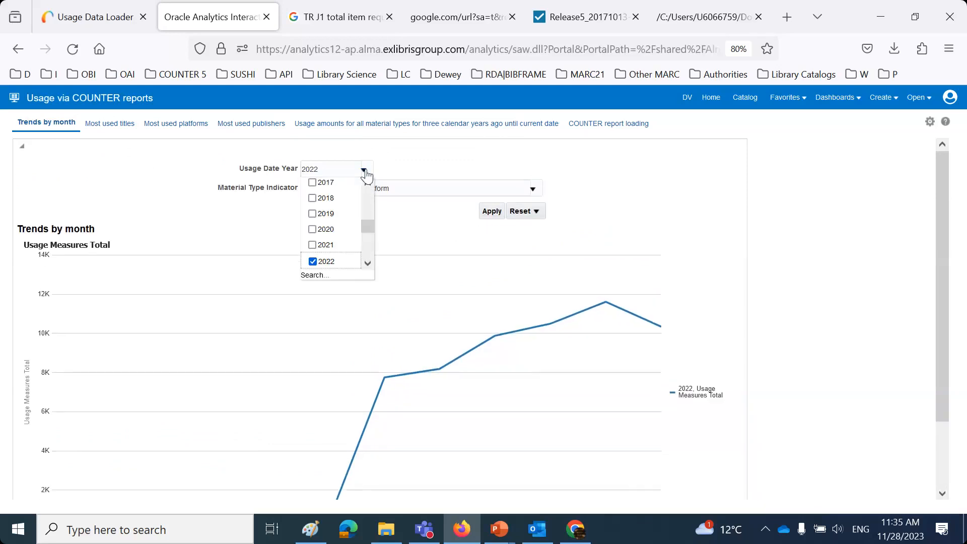
{"action": "scroll", "coordinate": [350, 244], "scroll_direction": "down", "scroll_amount": 2}
{"action": "left_click", "coordinate": [313, 229]}
{"action": "left_click", "coordinate": [313, 214]}
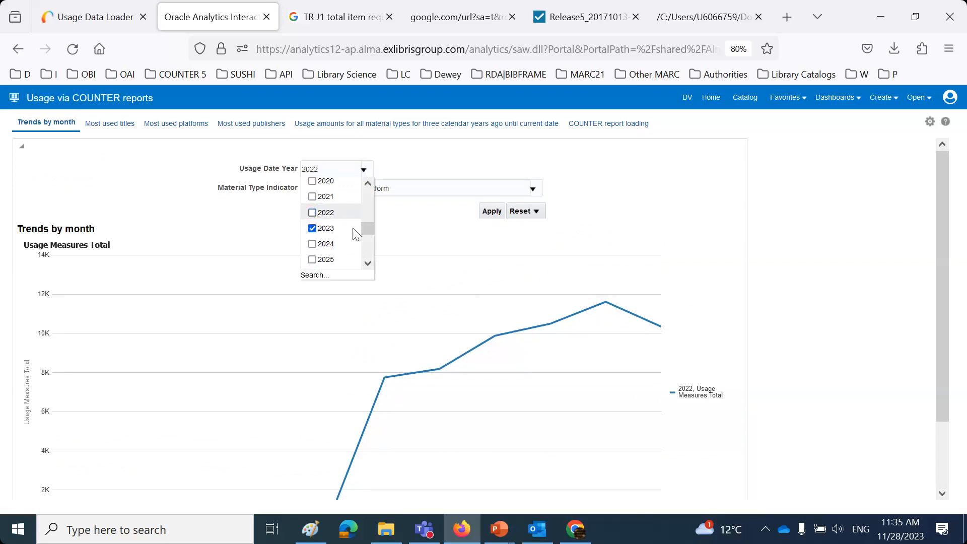
{"action": "left_click", "coordinate": [422, 242]}
{"action": "left_click", "coordinate": [492, 211]}
{"action": "scroll", "coordinate": [848, 285], "scroll_direction": "down", "scroll_amount": 2}
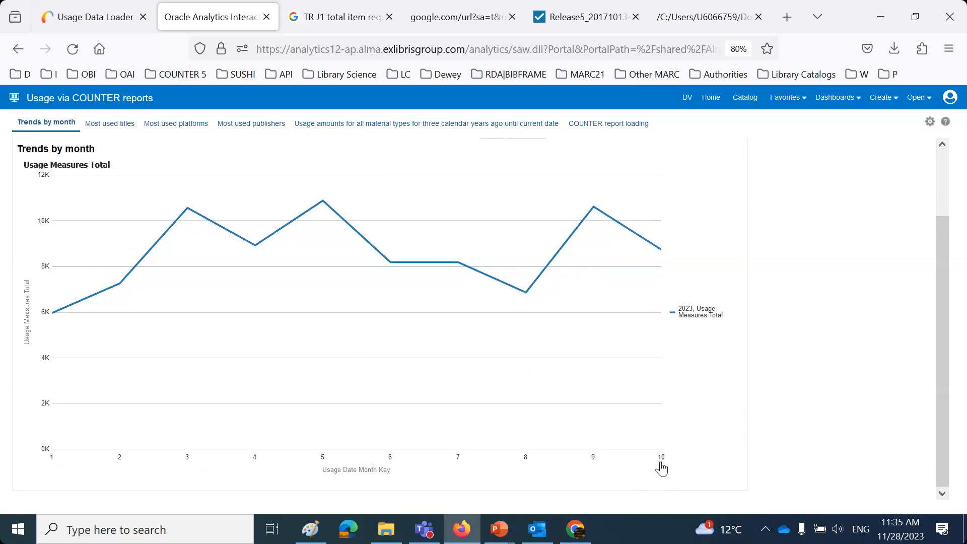
- Filter the Trends by month chart to the TR_J1 - Total Item Requests material type instead of PR_P1 - Searches Platform and review the chart
{"action": "scroll", "coordinate": [637, 423], "scroll_direction": "up", "scroll_amount": 3}
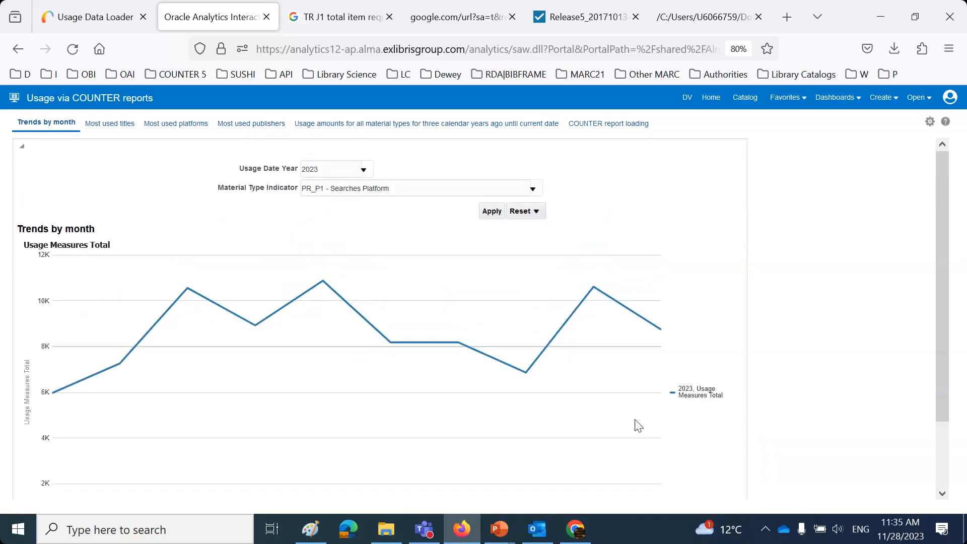
{"action": "left_click", "coordinate": [533, 190]}
{"action": "scroll", "coordinate": [483, 234], "scroll_direction": "down", "scroll_amount": 5}
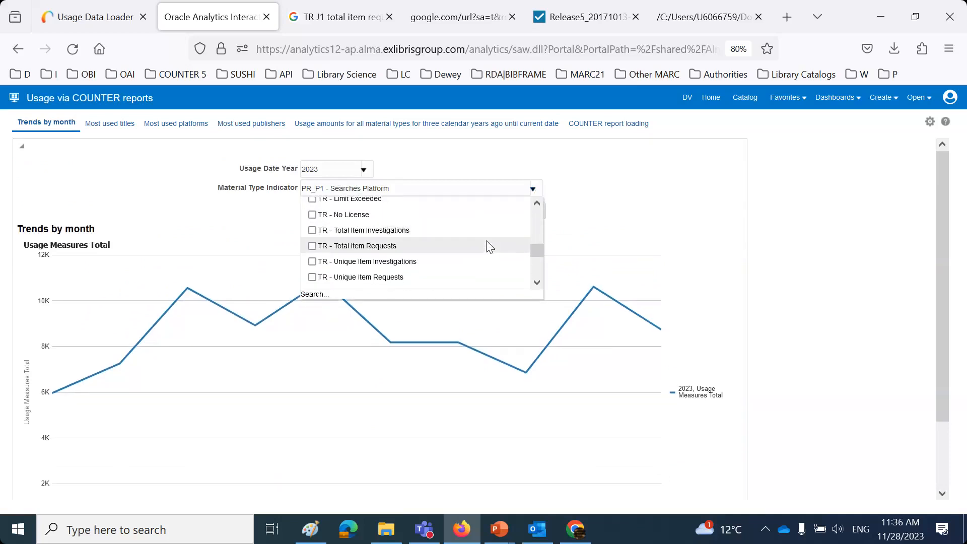
{"action": "scroll", "coordinate": [488, 247], "scroll_direction": "down", "scroll_amount": 6}
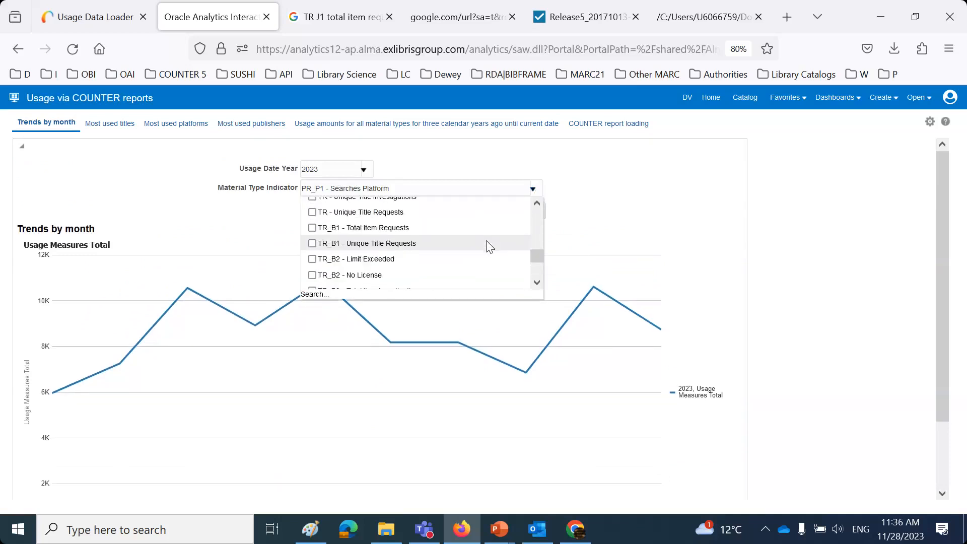
{"action": "scroll", "coordinate": [489, 247], "scroll_direction": "down", "scroll_amount": 1}
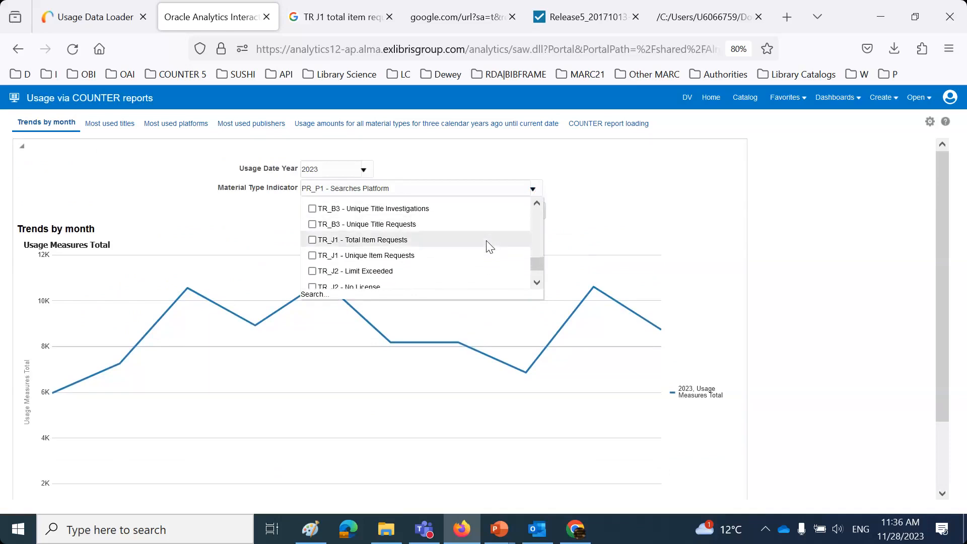
{"action": "left_click", "coordinate": [312, 240]}
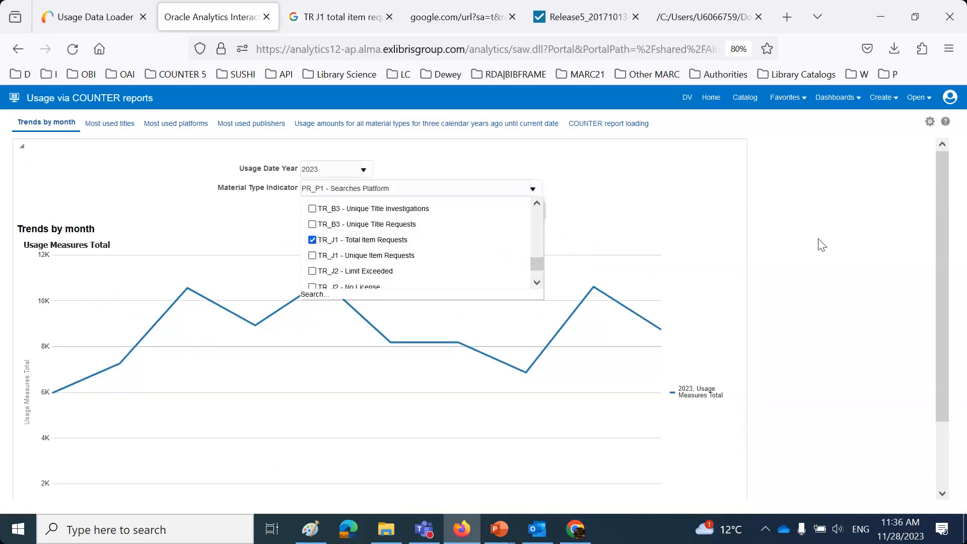
{"action": "scroll", "coordinate": [396, 258], "scroll_direction": "up", "scroll_amount": 3}
{"action": "scroll", "coordinate": [396, 259], "scroll_direction": "up", "scroll_amount": 5}
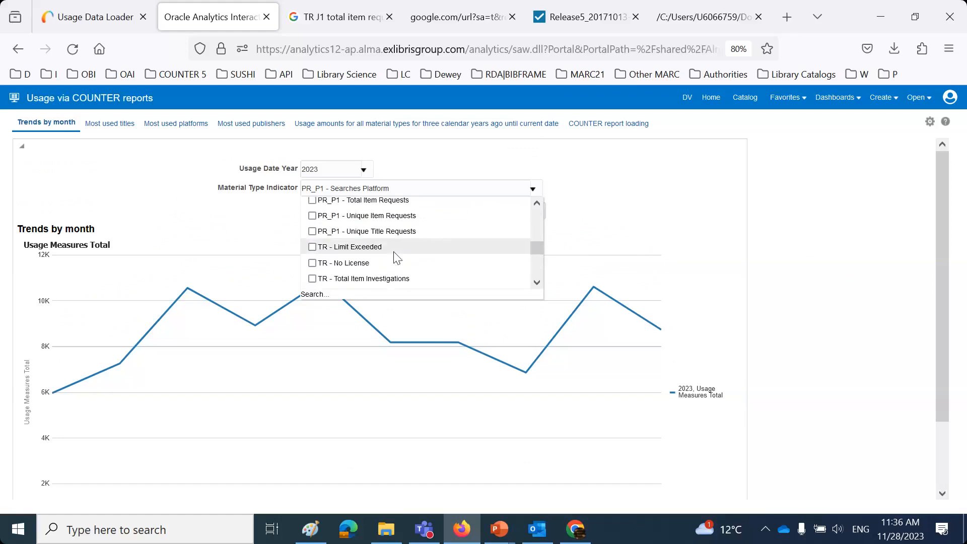
{"action": "left_click", "coordinate": [312, 280]}
{"action": "left_click", "coordinate": [487, 214]}
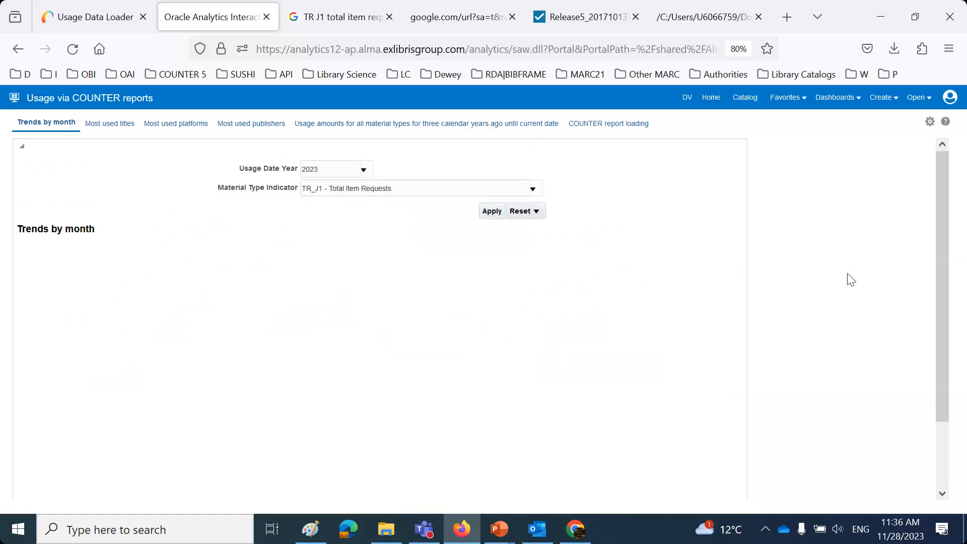
{"action": "scroll", "coordinate": [851, 280], "scroll_direction": "down", "scroll_amount": 3}
{"action": "scroll", "coordinate": [852, 280], "scroll_direction": "up", "scroll_amount": 3}
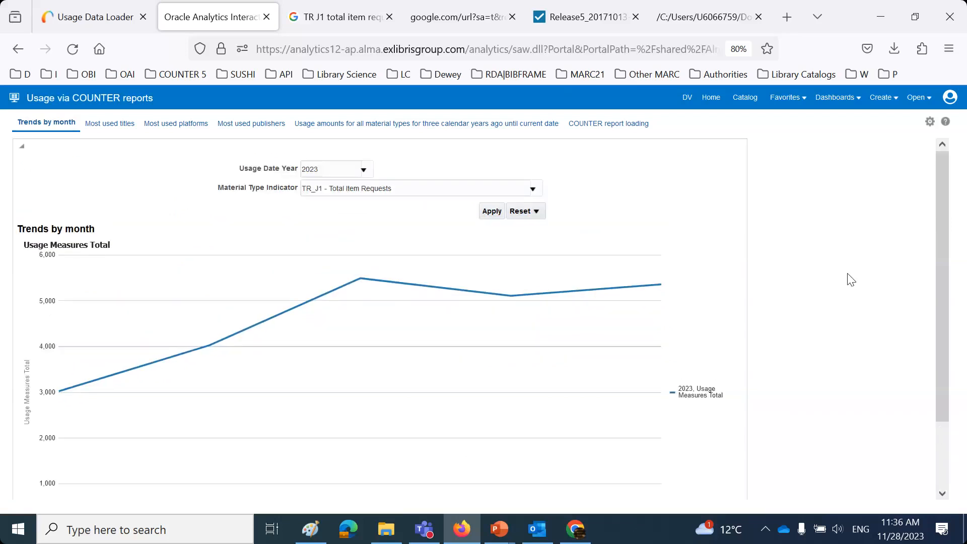
{"action": "scroll", "coordinate": [852, 280], "scroll_direction": "down", "scroll_amount": 2}
{"action": "scroll", "coordinate": [851, 281], "scroll_direction": "down", "scroll_amount": 2}
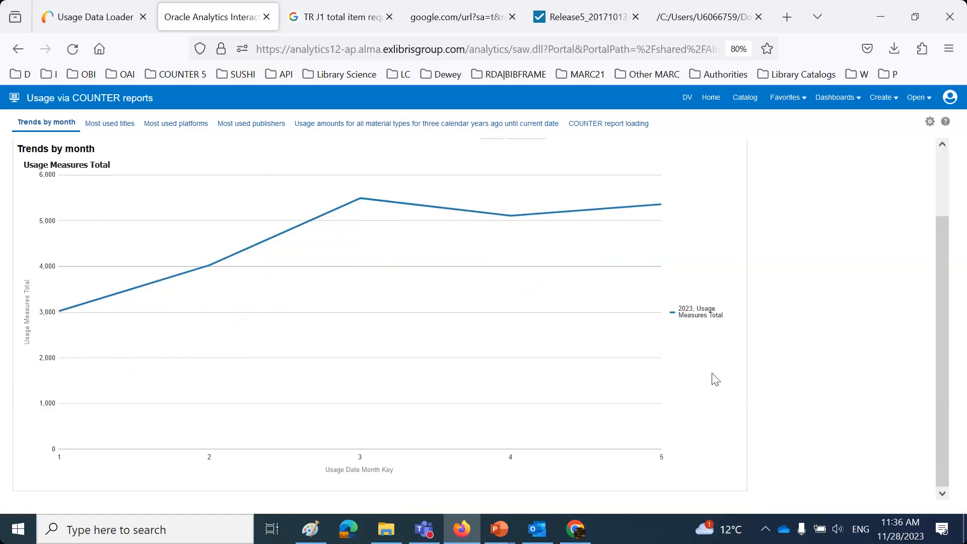
- Set the usage date year of the Trends by month chart to 2022 instead of 2023 and apply the filter
{"action": "scroll", "coordinate": [746, 366], "scroll_direction": "up", "scroll_amount": 3}
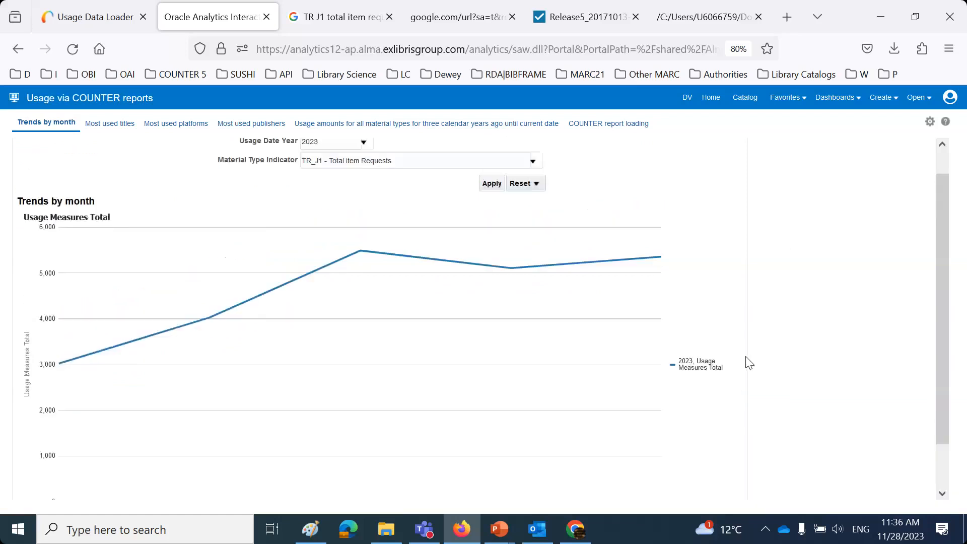
{"action": "left_click", "coordinate": [364, 170]}
{"action": "left_click", "coordinate": [313, 245]}
{"action": "left_click", "coordinate": [312, 261]}
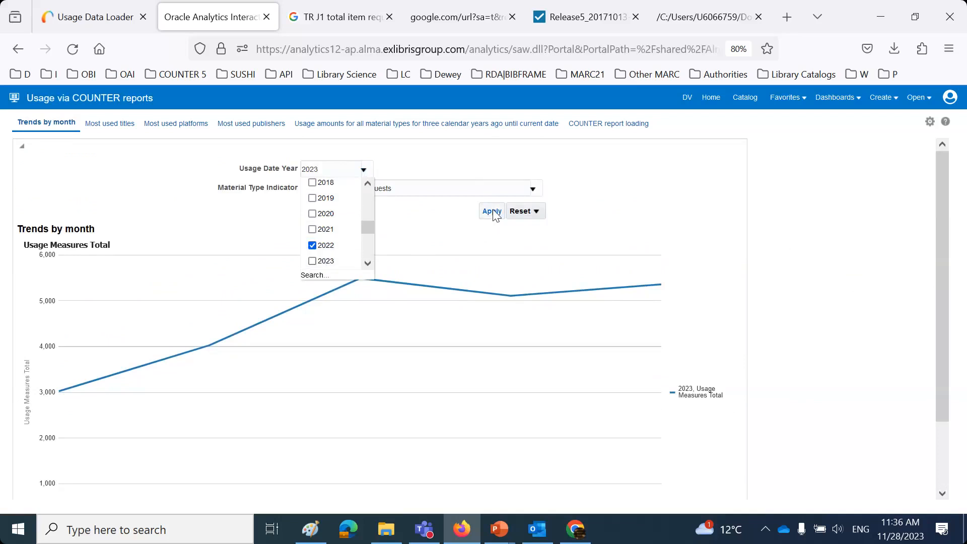
{"action": "left_click", "coordinate": [492, 211]}
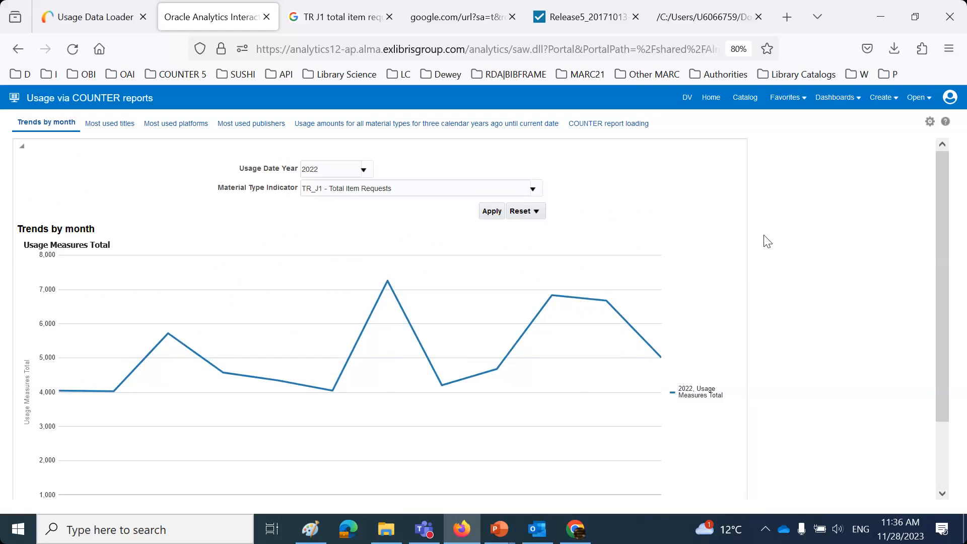
- Switch to the Usage Data Loader in Alma, clear the load file ID search and review the report types and data dates of all uploaded files
{"action": "left_click", "coordinate": [97, 19]}
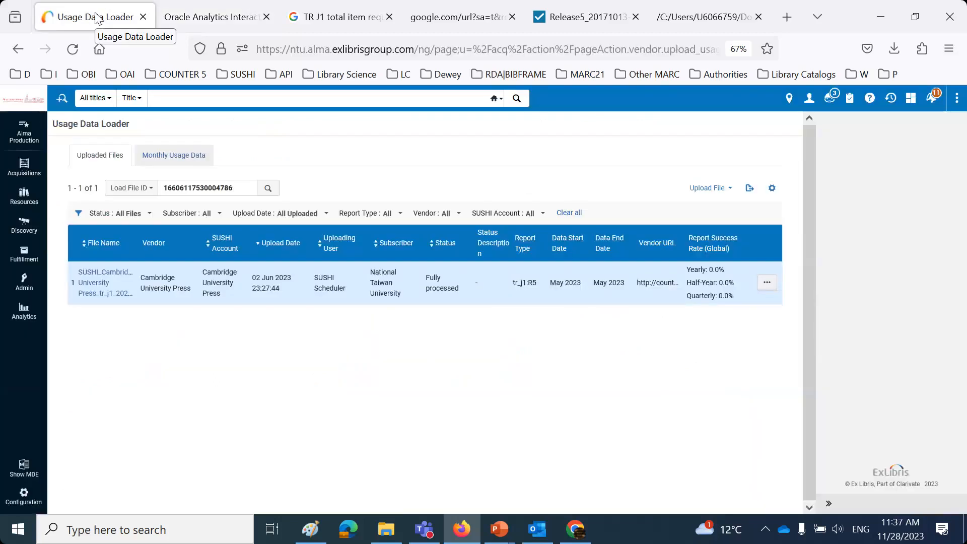
{"action": "double_click", "coordinate": [240, 188]}
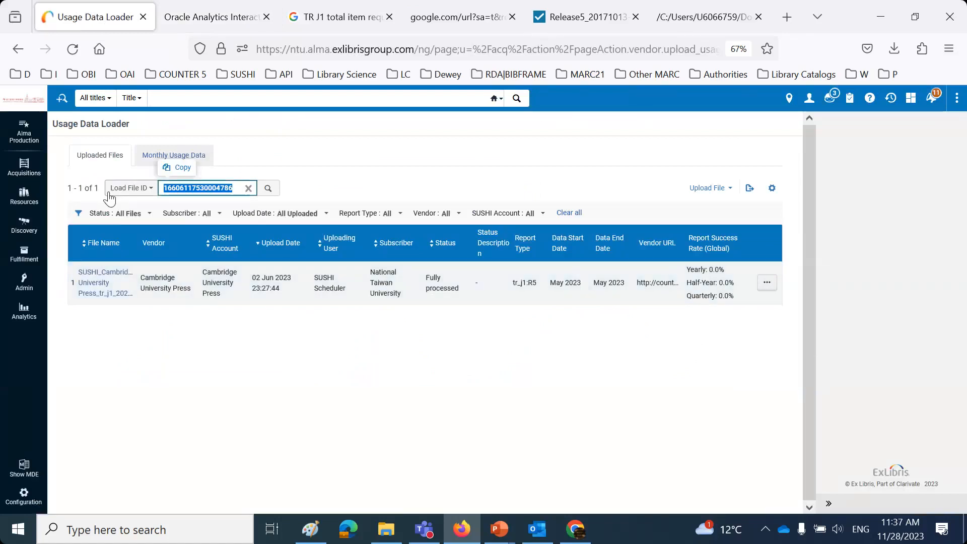
{"action": "key", "text": "BackSpace"}
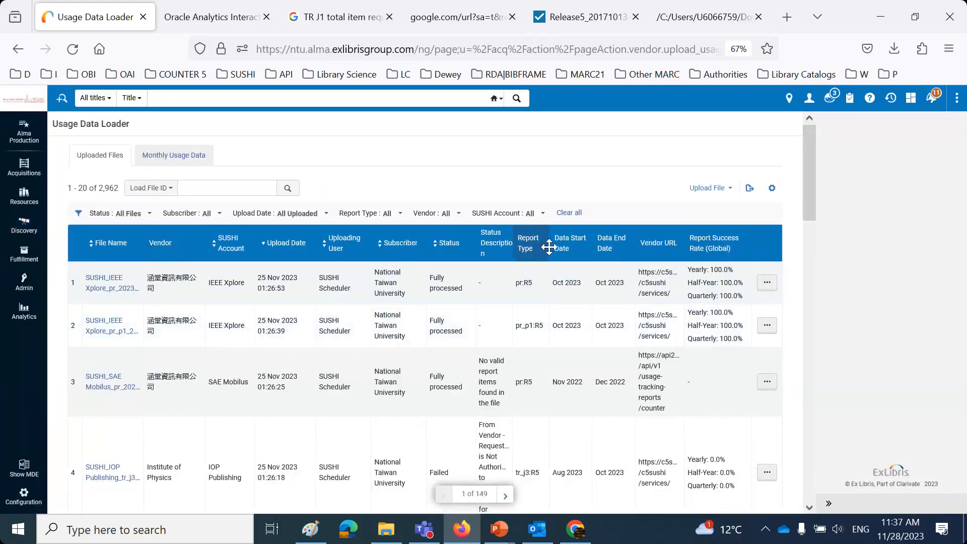
{"action": "scroll", "coordinate": [600, 257], "scroll_direction": "down", "scroll_amount": 2}
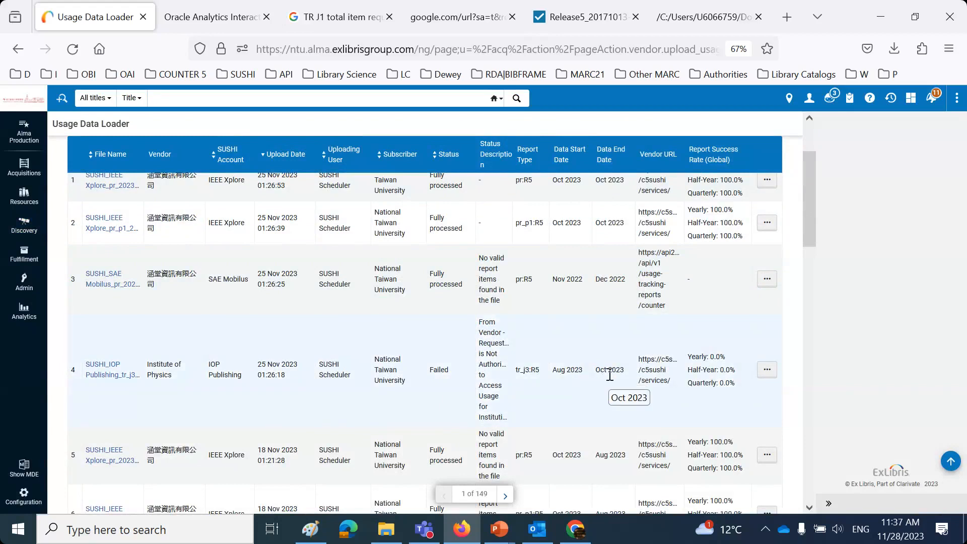
{"action": "scroll", "coordinate": [610, 375], "scroll_direction": "down", "scroll_amount": 3}
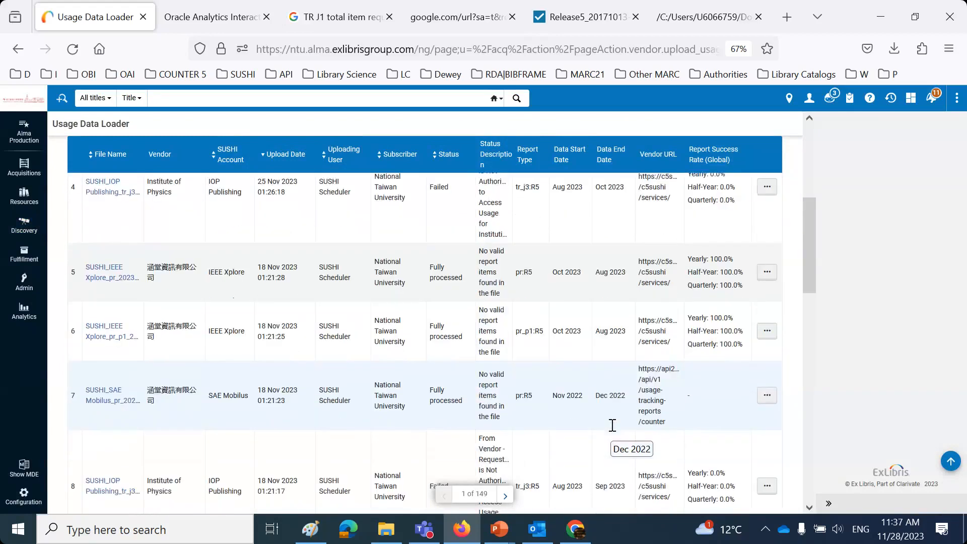
{"action": "scroll", "coordinate": [613, 426], "scroll_direction": "down", "scroll_amount": 3}
{"action": "scroll", "coordinate": [613, 430], "scroll_direction": "down", "scroll_amount": 3}
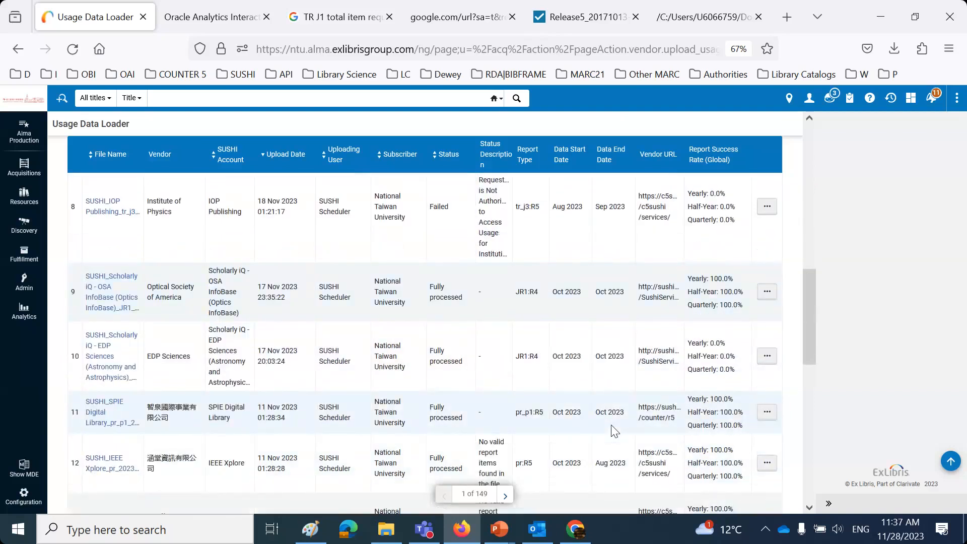
{"action": "scroll", "coordinate": [614, 430], "scroll_direction": "up", "scroll_amount": 10}
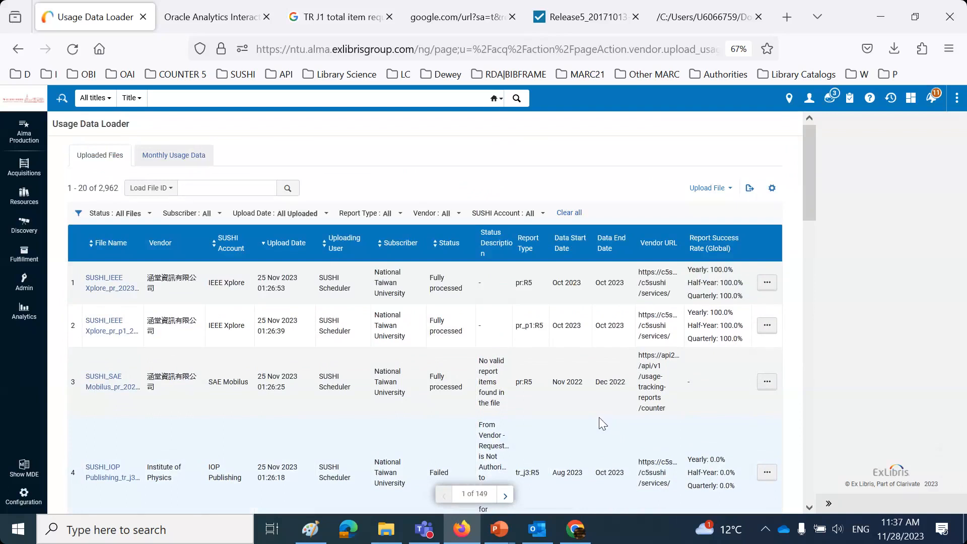
- Return to the Usage via COUNTER reports dashboard and view the Most used titles and Most used platforms charts
{"action": "left_click", "coordinate": [226, 18]}
{"action": "left_click", "coordinate": [119, 130]}
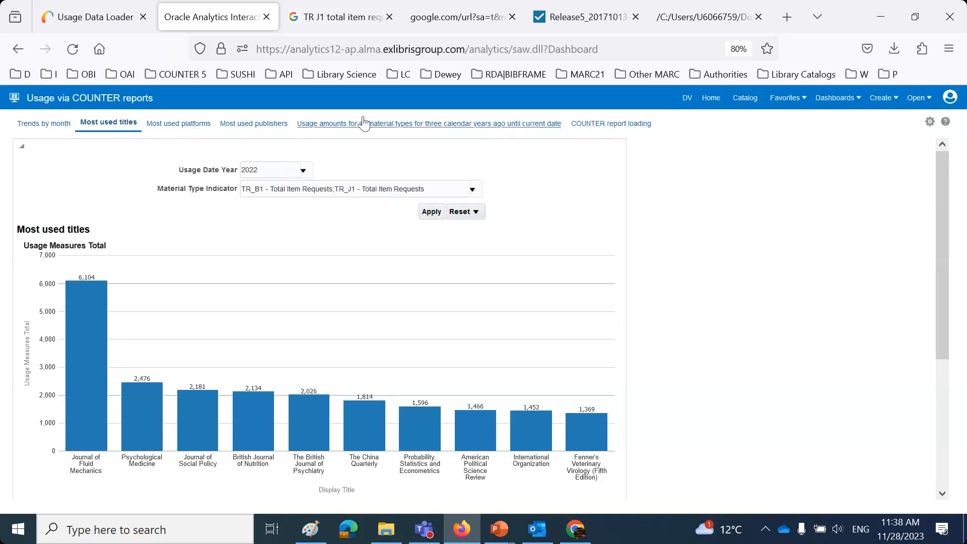
{"action": "left_click", "coordinate": [186, 124]}
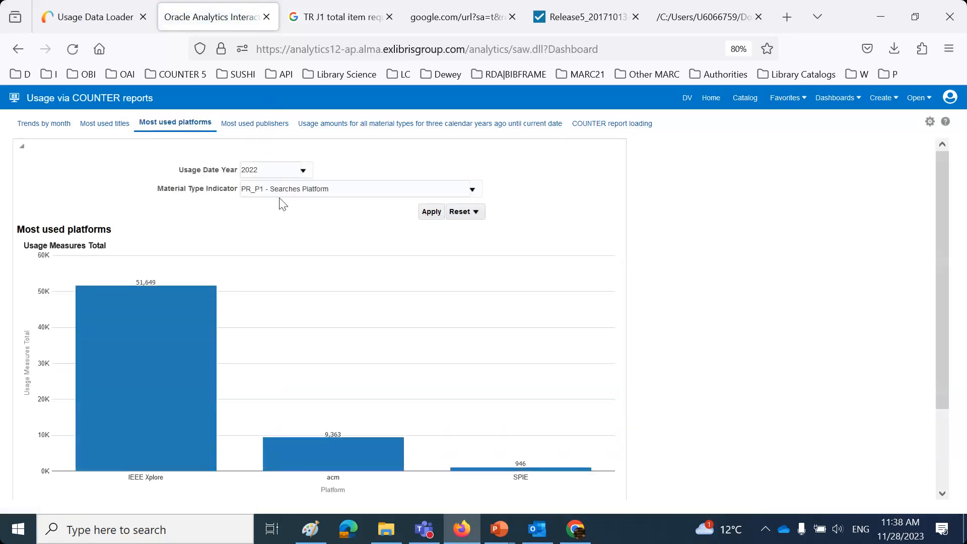
- Open the COUNTER report loading analysis and examine its reporting period, loaded files chart and monthly upload table
{"action": "left_click", "coordinate": [607, 125]}
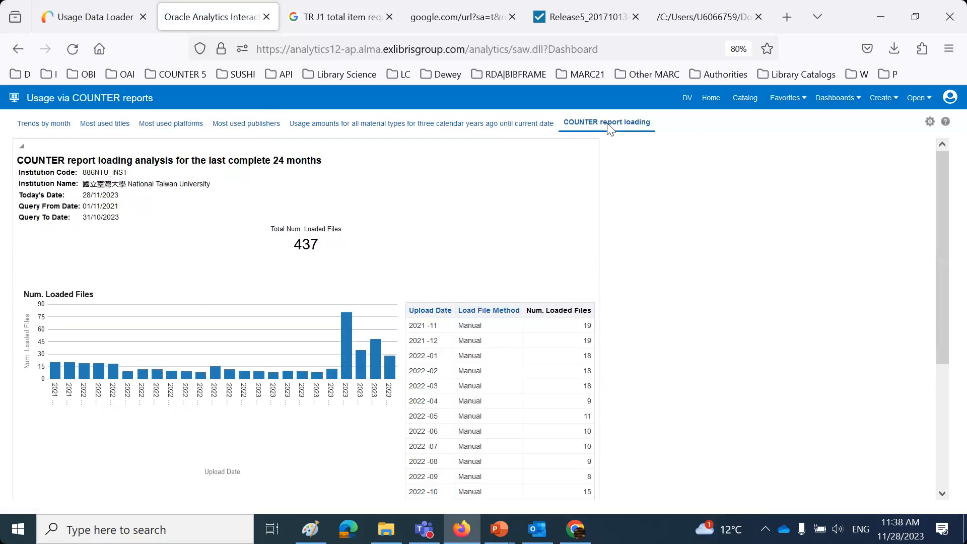
{"action": "scroll", "coordinate": [754, 307], "scroll_direction": "down", "scroll_amount": 2}
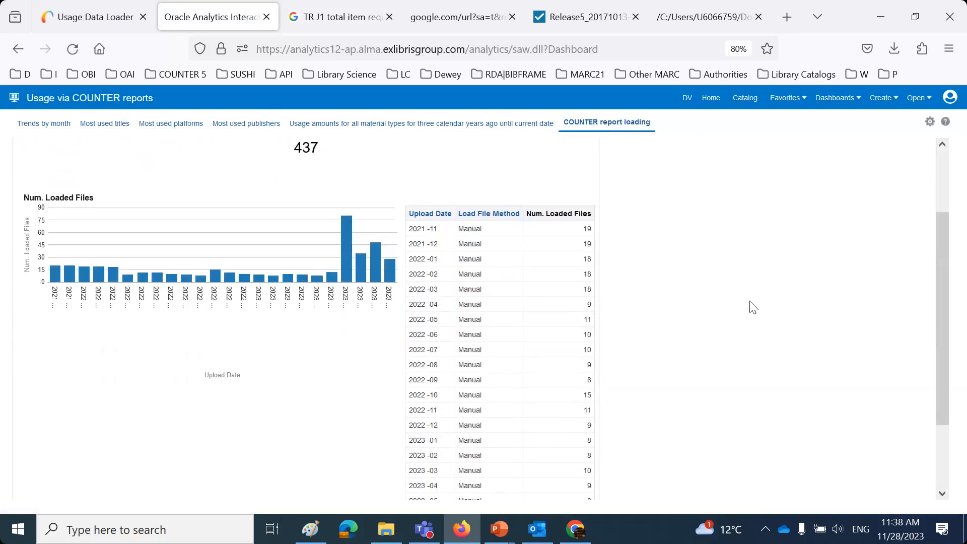
{"action": "scroll", "coordinate": [753, 308], "scroll_direction": "up", "scroll_amount": 2}
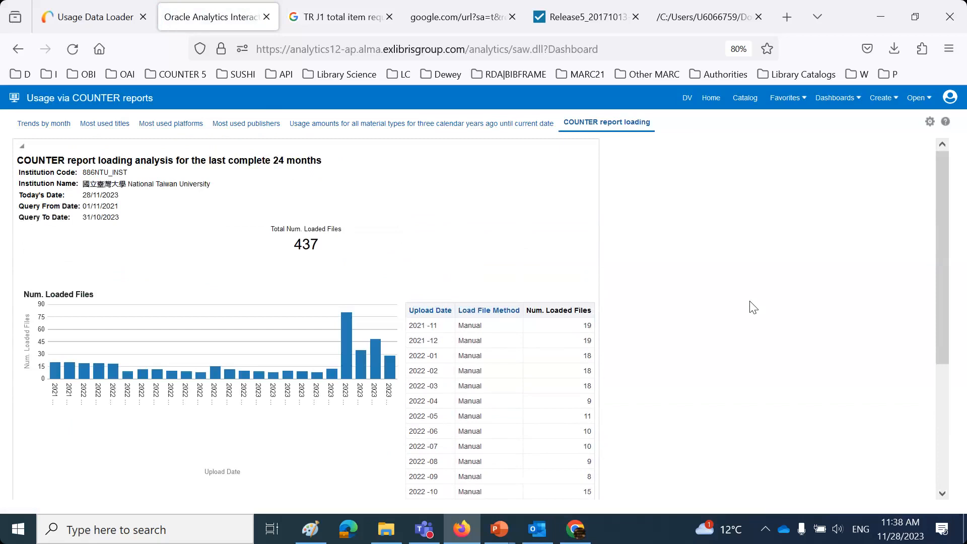
{"action": "left_click_drag", "start_coordinate": [209, 160], "coordinate": [373, 165]}
{"action": "scroll", "coordinate": [781, 330], "scroll_direction": "down", "scroll_amount": 1}
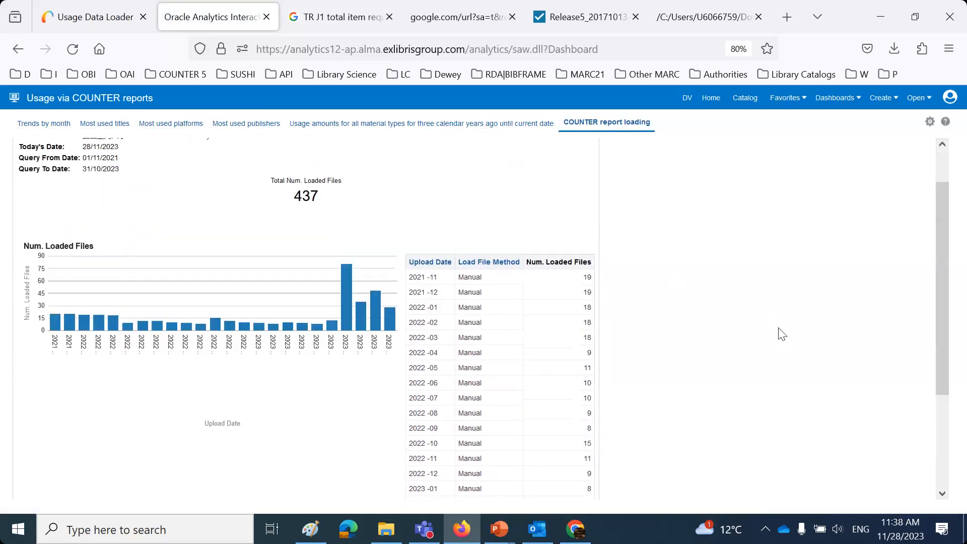
{"action": "left_click_drag", "start_coordinate": [942, 310], "coordinate": [943, 325]}
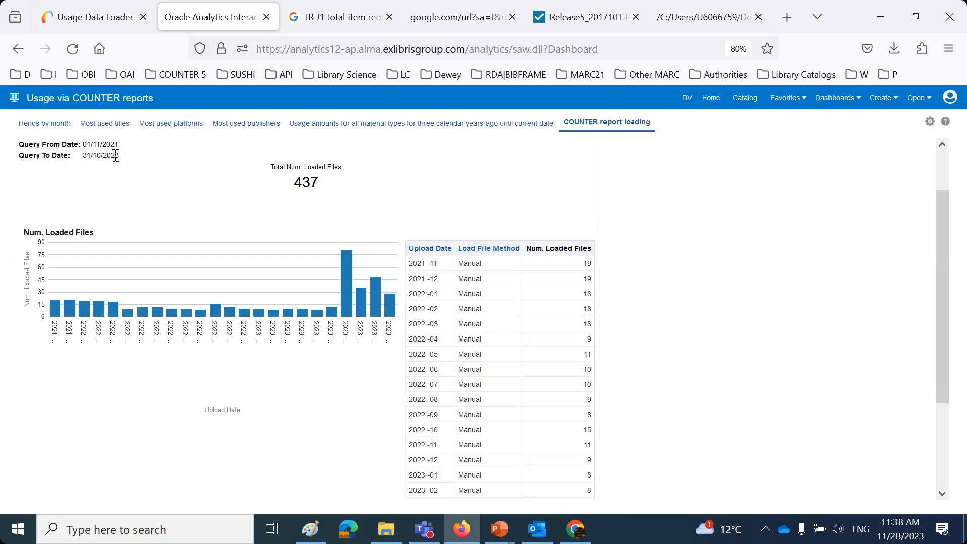
{"action": "mouse_move", "coordinate": [333, 183]}
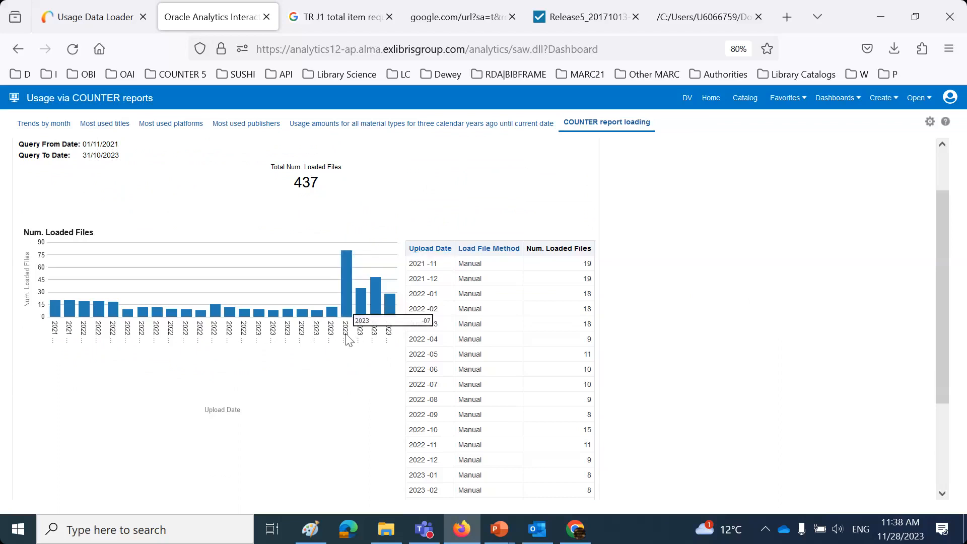
{"action": "scroll", "coordinate": [549, 337], "scroll_direction": "down", "scroll_amount": 5}
{"action": "scroll", "coordinate": [552, 338], "scroll_direction": "up", "scroll_amount": 8}
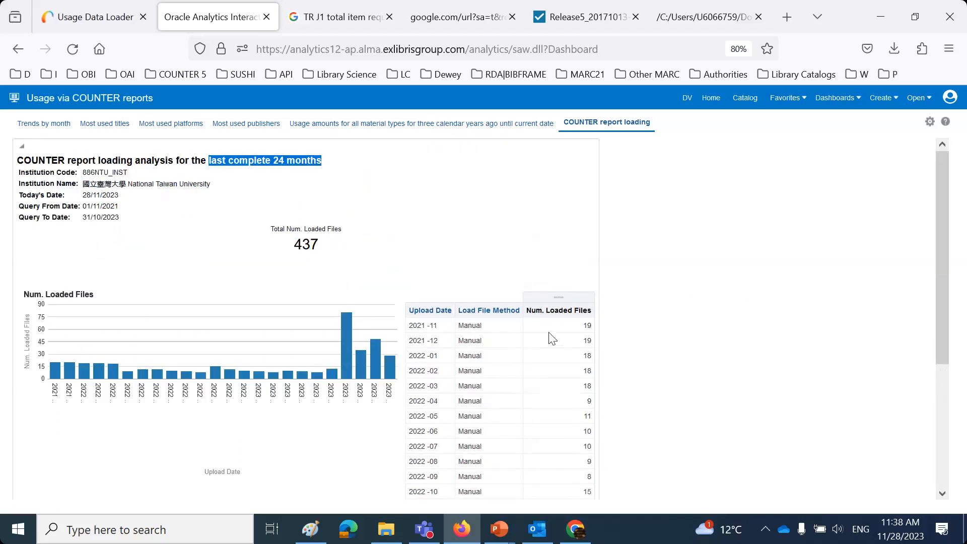
{"action": "scroll", "coordinate": [501, 336], "scroll_direction": "down", "scroll_amount": 4}
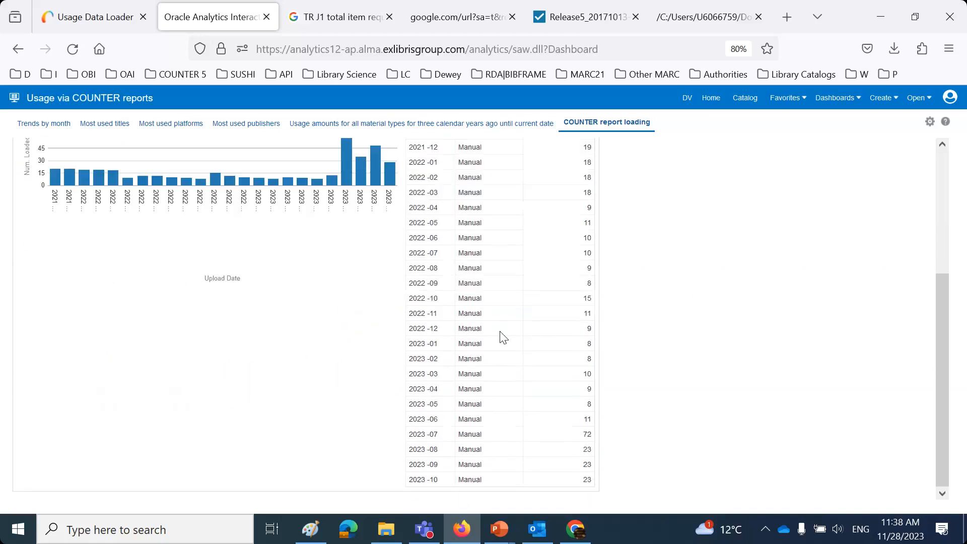
{"action": "scroll", "coordinate": [504, 337], "scroll_direction": "up", "scroll_amount": 4}
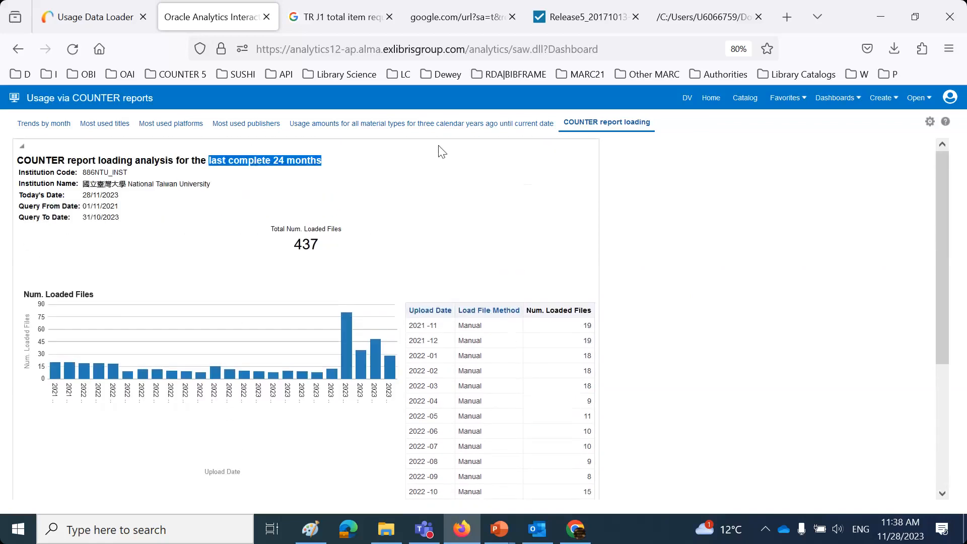
- Open the usage amounts for all material types for three calendar years ago until current date and examine the yearly figures per measure
{"action": "left_click", "coordinate": [424, 125]}
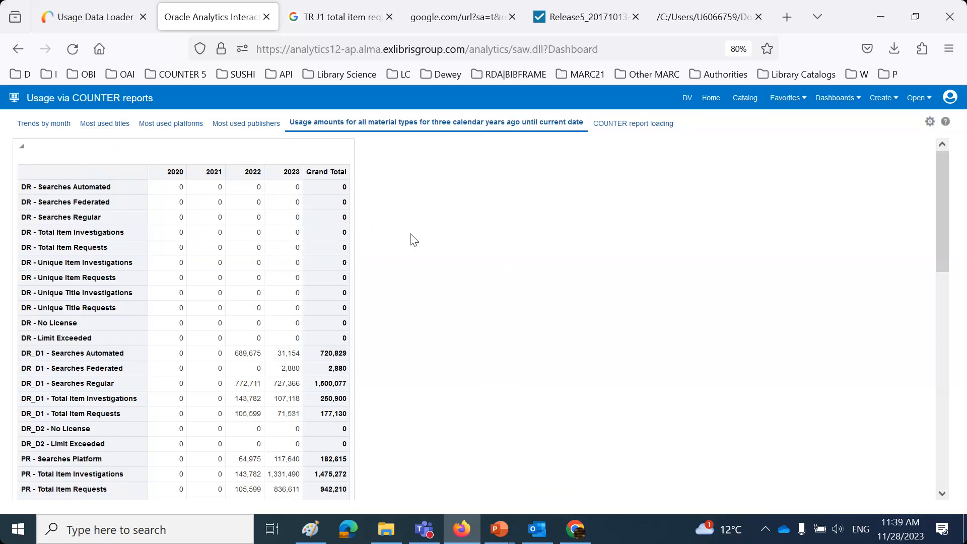
{"action": "scroll", "coordinate": [414, 240], "scroll_direction": "down", "scroll_amount": 5}
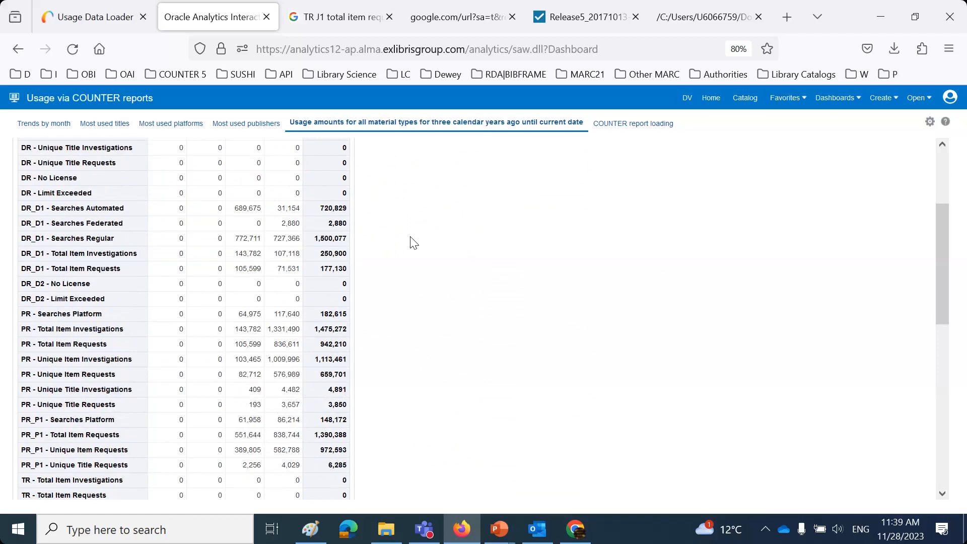
{"action": "scroll", "coordinate": [298, 222], "scroll_direction": "up", "scroll_amount": 1}
{"action": "scroll", "coordinate": [291, 227], "scroll_direction": "down", "scroll_amount": 2}
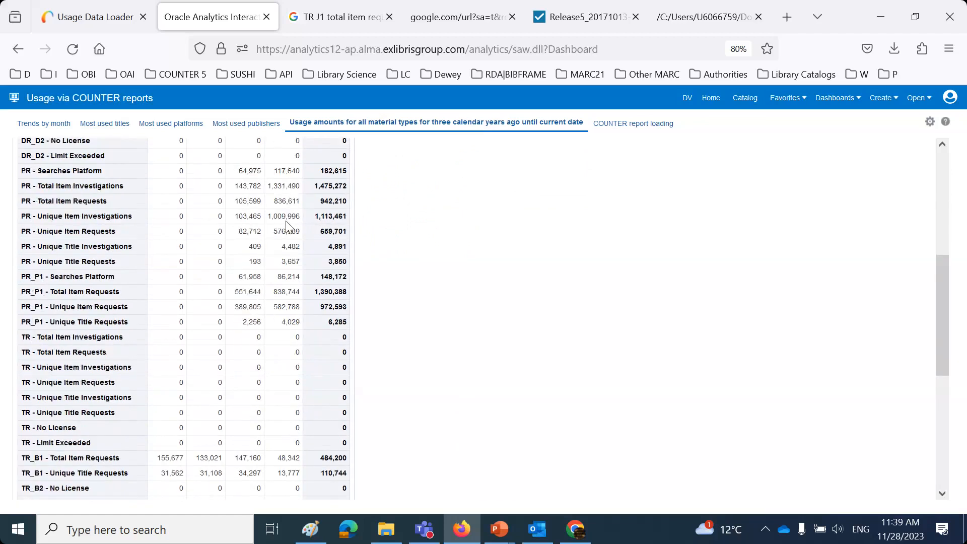
{"action": "scroll", "coordinate": [565, 328], "scroll_direction": "down", "scroll_amount": 5}
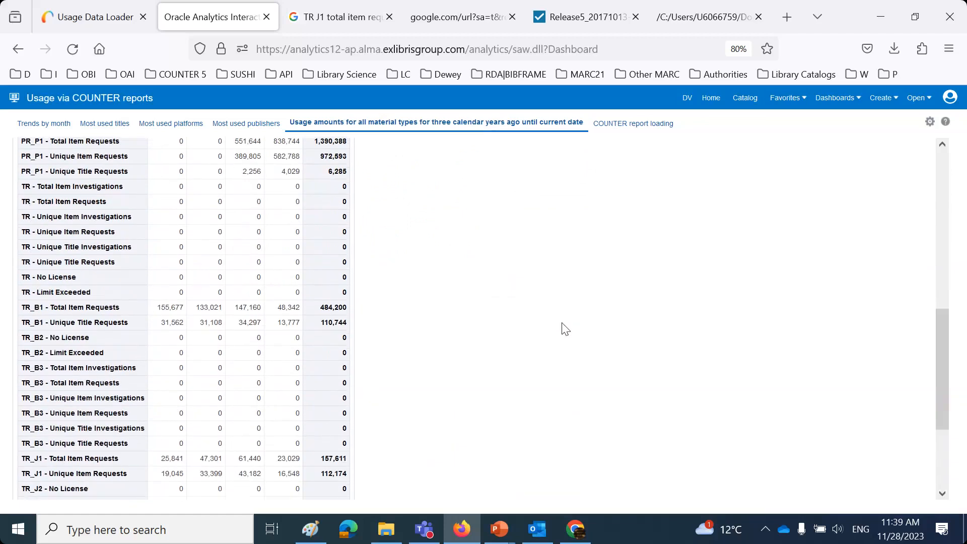
{"action": "scroll", "coordinate": [565, 329], "scroll_direction": "up", "scroll_amount": 10}
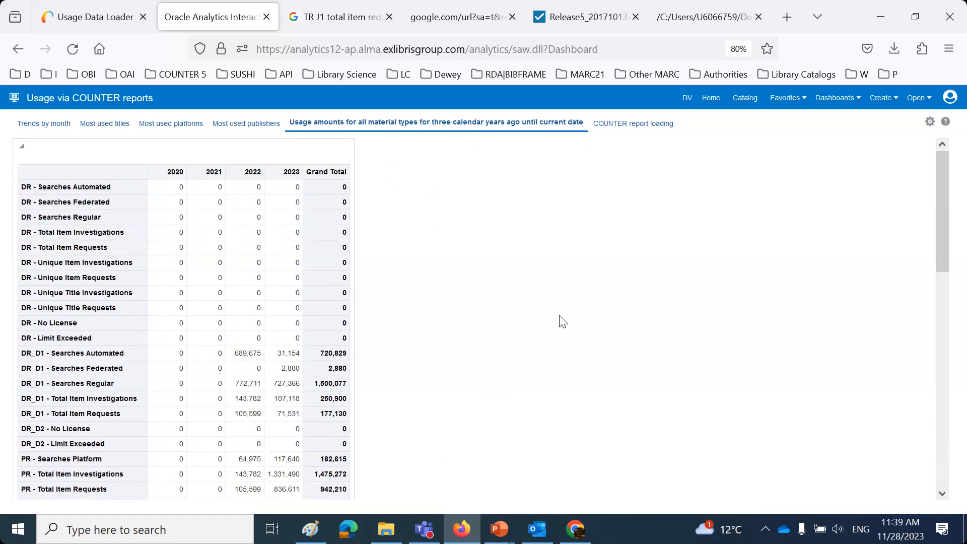
- Open the presentation "Acquisitions and Analytics - Usage and Cost per use in the E-Inventory subject area.pptx" and view its Introduction Venn diagram
{"action": "left_click", "coordinate": [384, 535]}
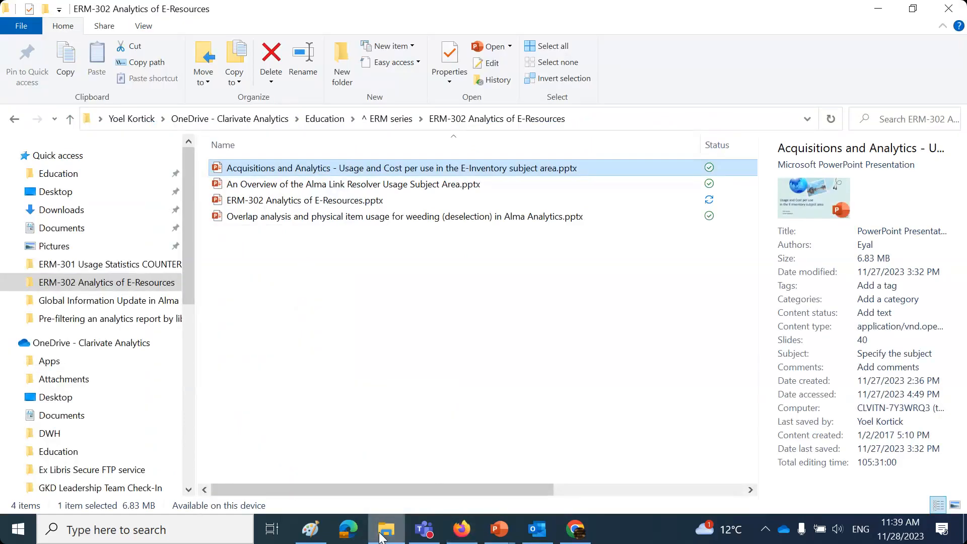
{"action": "double_click", "coordinate": [376, 170]}
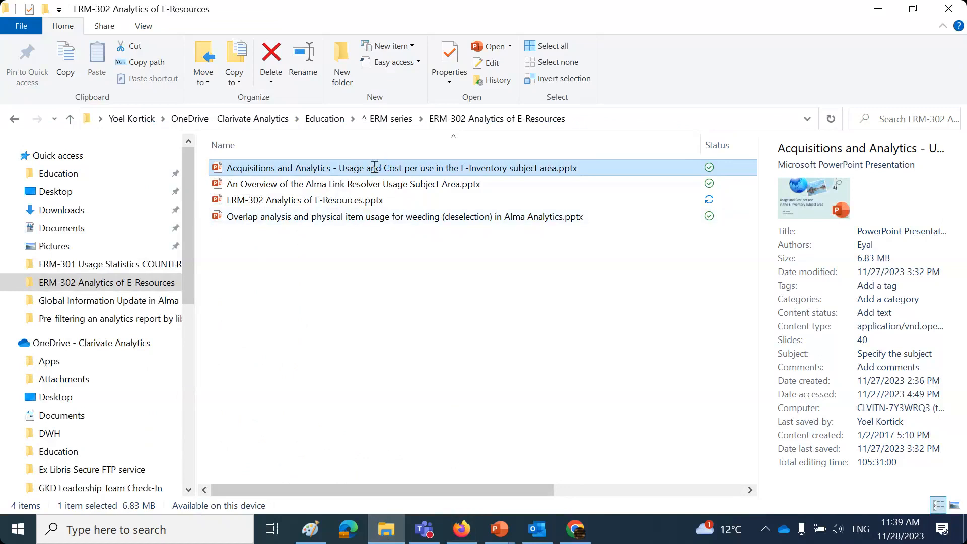
{"action": "scroll", "coordinate": [425, 287], "scroll_direction": "down", "scroll_amount": 1}
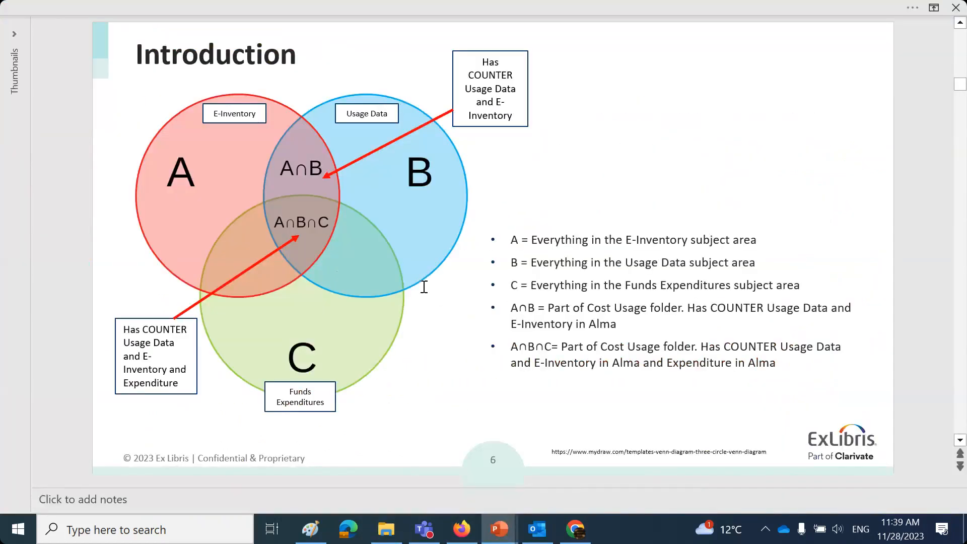
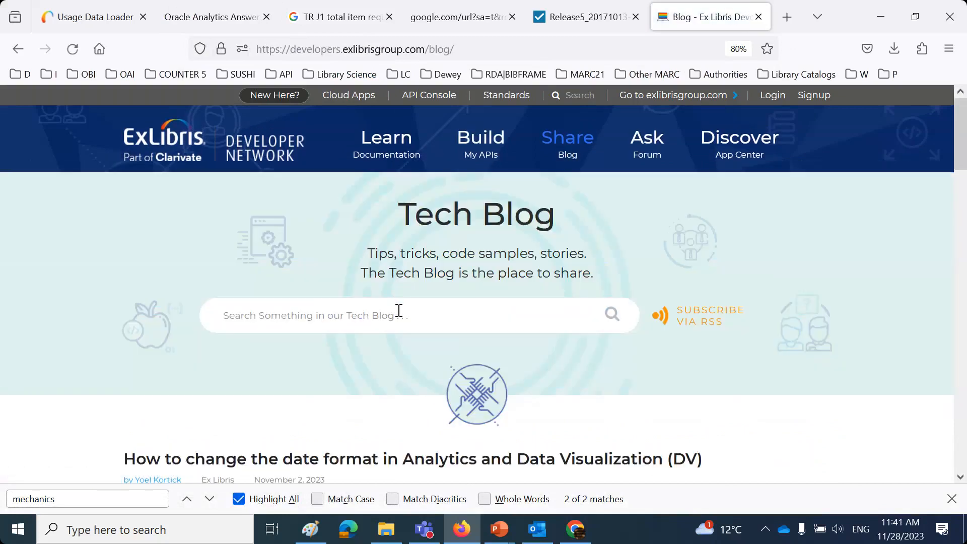
- Search the Tech Blog for "cost per use" and narrow the posts to those with the cost-per-use tag
{"action": "type", "text": "cost per use"}
{"action": "key", "text": "Return"}
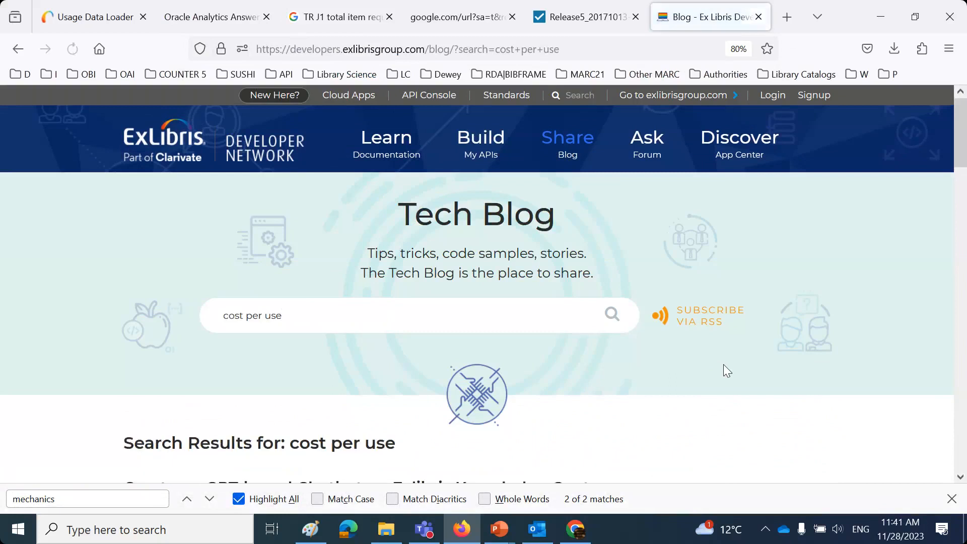
{"action": "scroll", "coordinate": [724, 365], "scroll_direction": "down", "scroll_amount": 5}
{"action": "scroll", "coordinate": [726, 374], "scroll_direction": "down", "scroll_amount": 10}
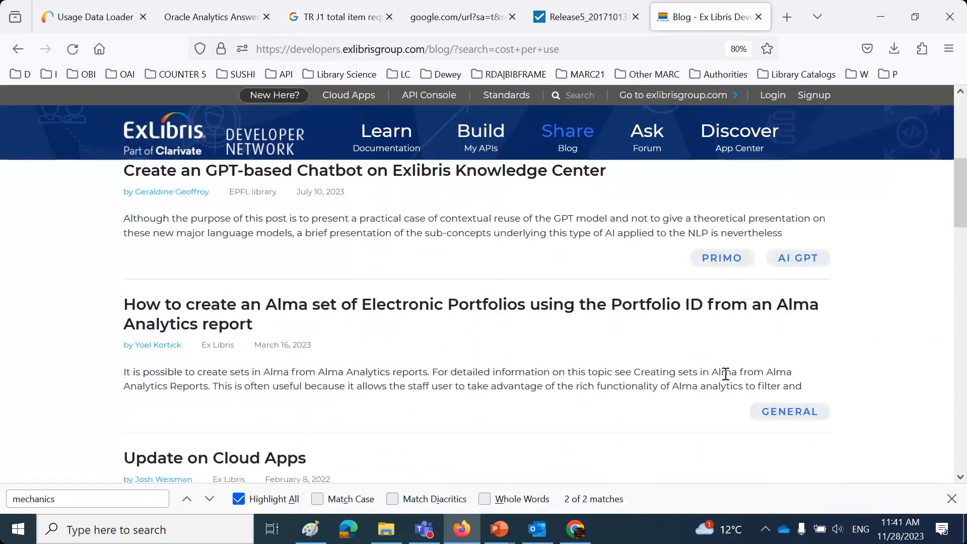
{"action": "scroll", "coordinate": [725, 380], "scroll_direction": "down", "scroll_amount": 5}
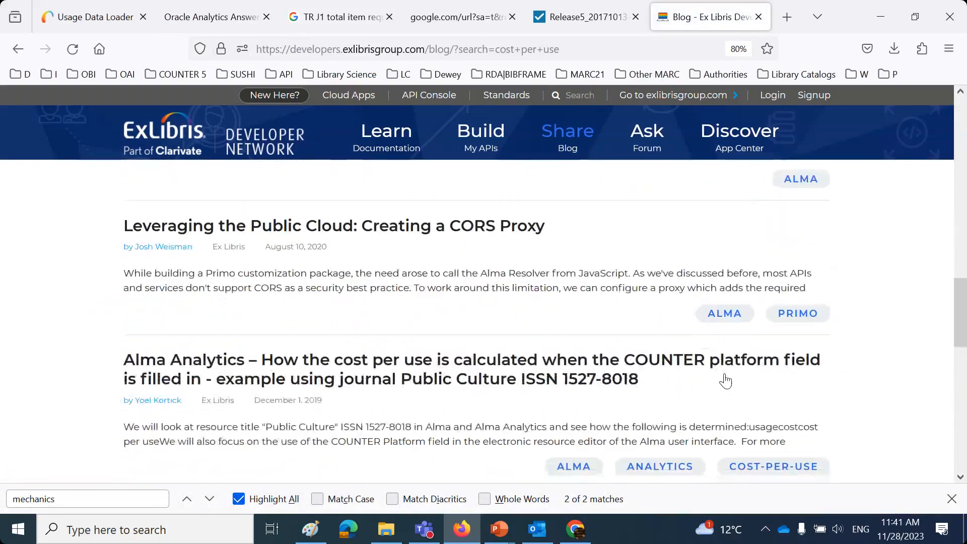
{"action": "left_click", "coordinate": [777, 408]}
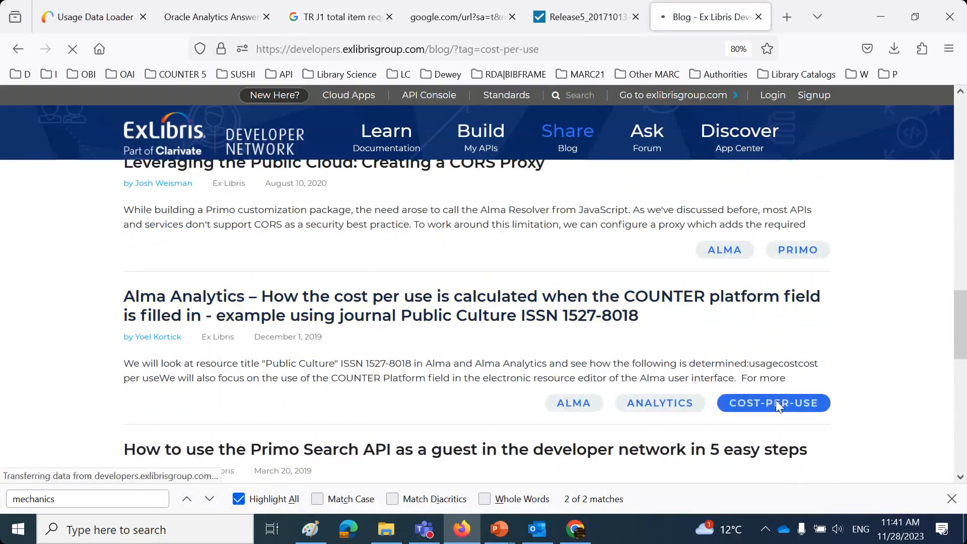
- Review the posts tagged cost-per-use and highlight the title "Alma Analytics - Overview of determining the price for cost per use"
{"action": "scroll", "coordinate": [763, 367], "scroll_direction": "down", "scroll_amount": 6}
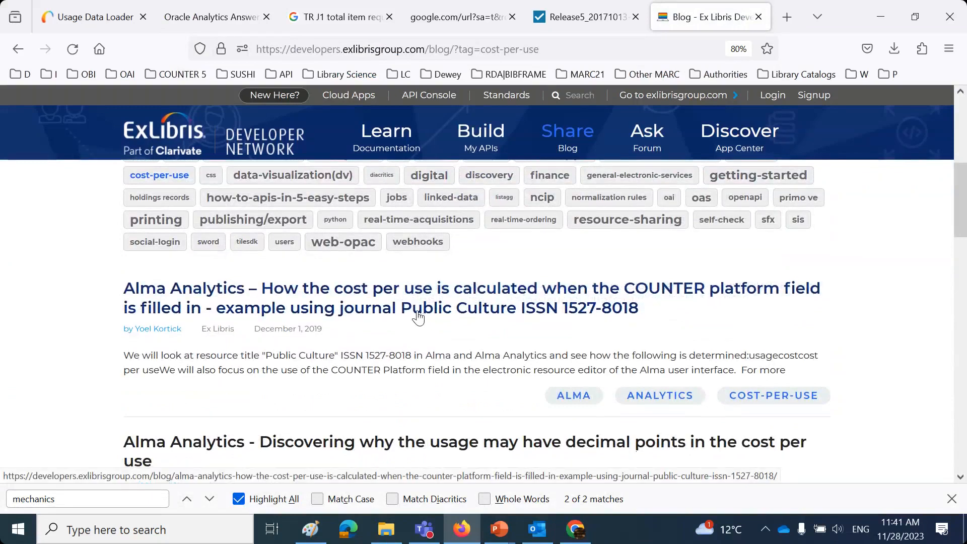
{"action": "scroll", "coordinate": [479, 293], "scroll_direction": "down", "scroll_amount": 1}
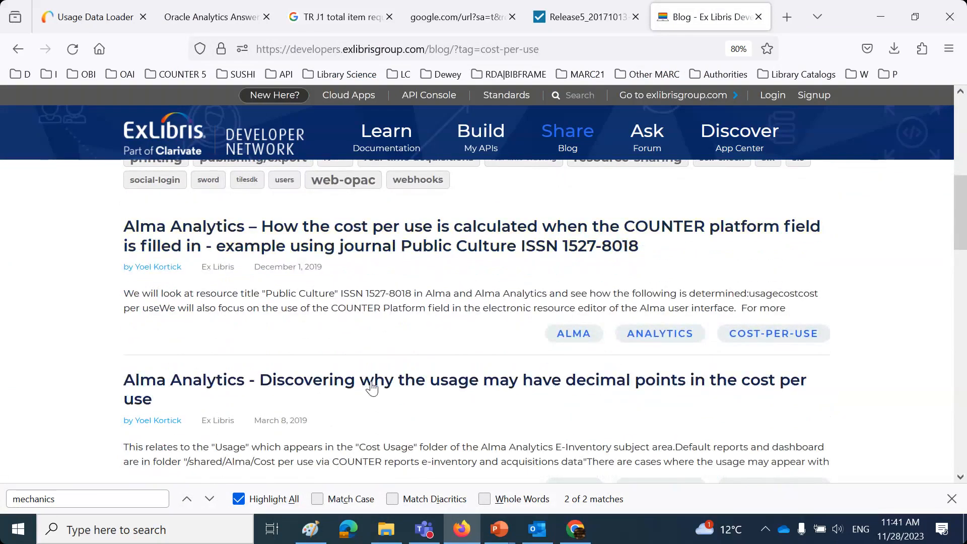
{"action": "scroll", "coordinate": [609, 382], "scroll_direction": "down", "scroll_amount": 3}
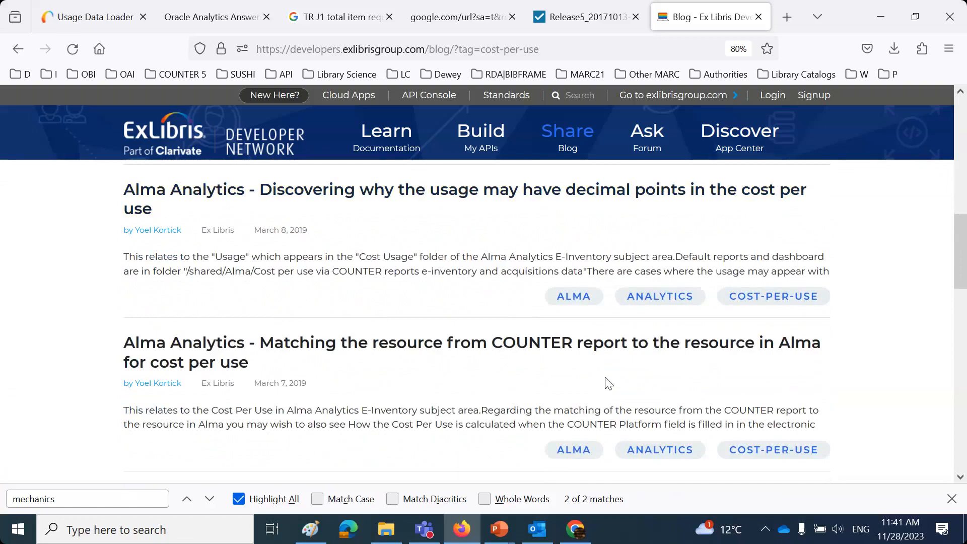
{"action": "scroll", "coordinate": [609, 383], "scroll_direction": "down", "scroll_amount": 3}
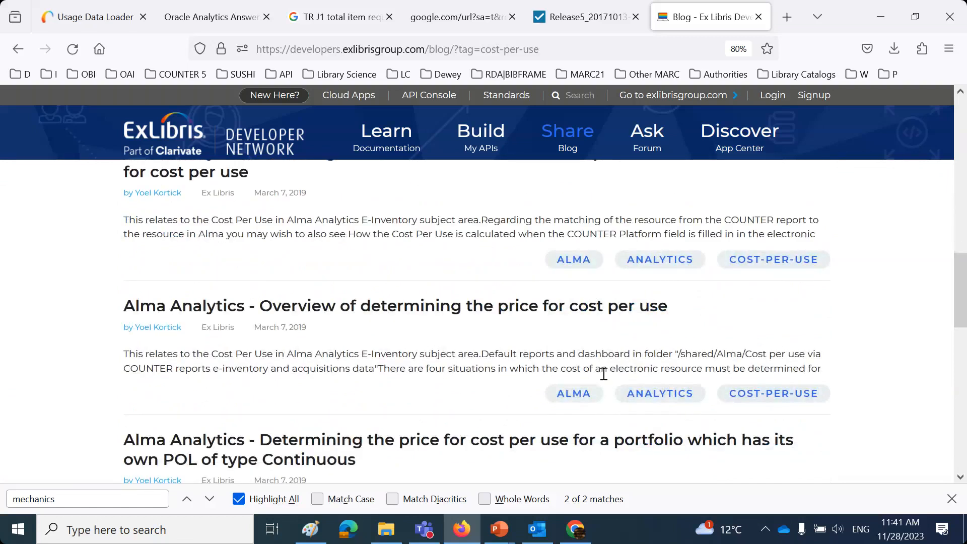
{"action": "left_click_drag", "start_coordinate": [679, 313], "coordinate": [90, 302]}
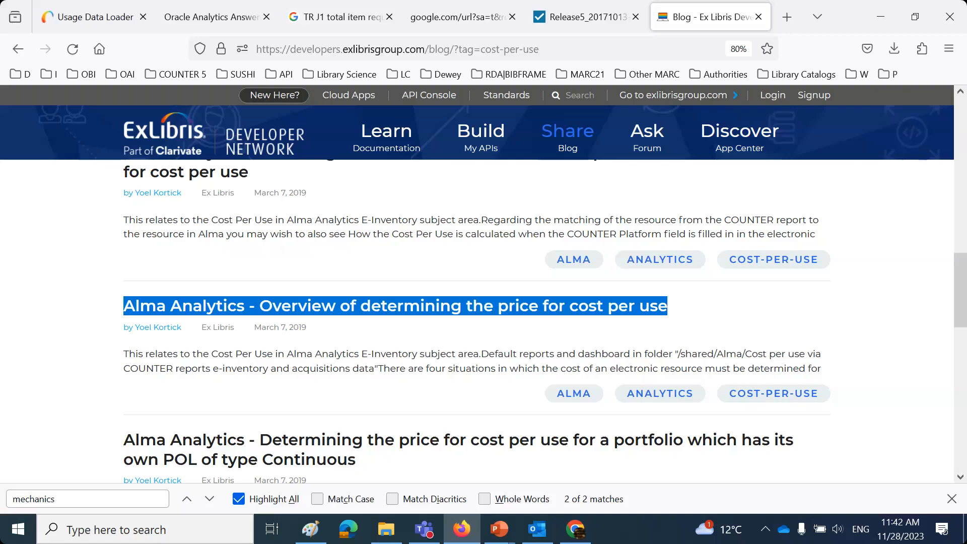
- Return to the untitled E-Inventory analysis, widen the subject area list and add Usage TR_J1 from Cost Usage Measures as a column
{"action": "left_click", "coordinate": [211, 17]}
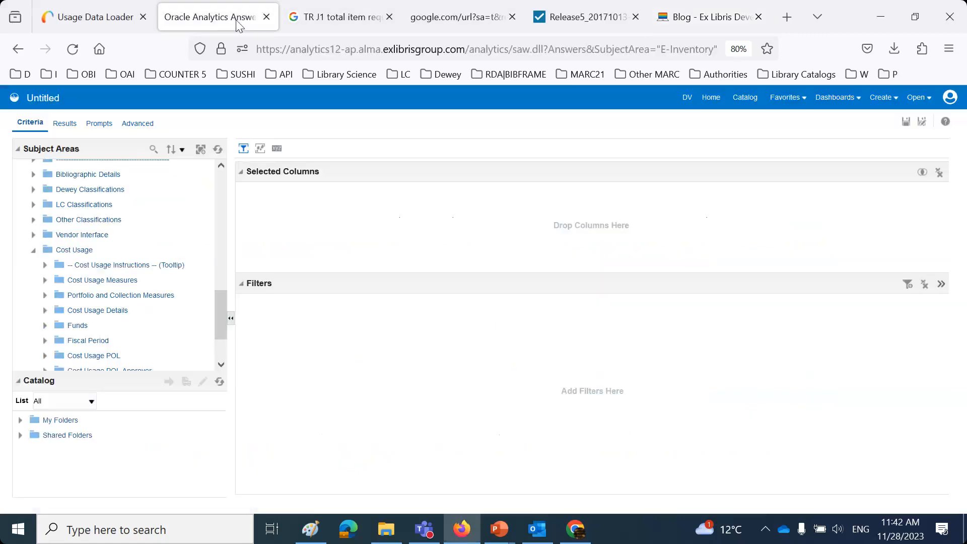
{"action": "left_click_drag", "start_coordinate": [230, 241], "coordinate": [343, 234]}
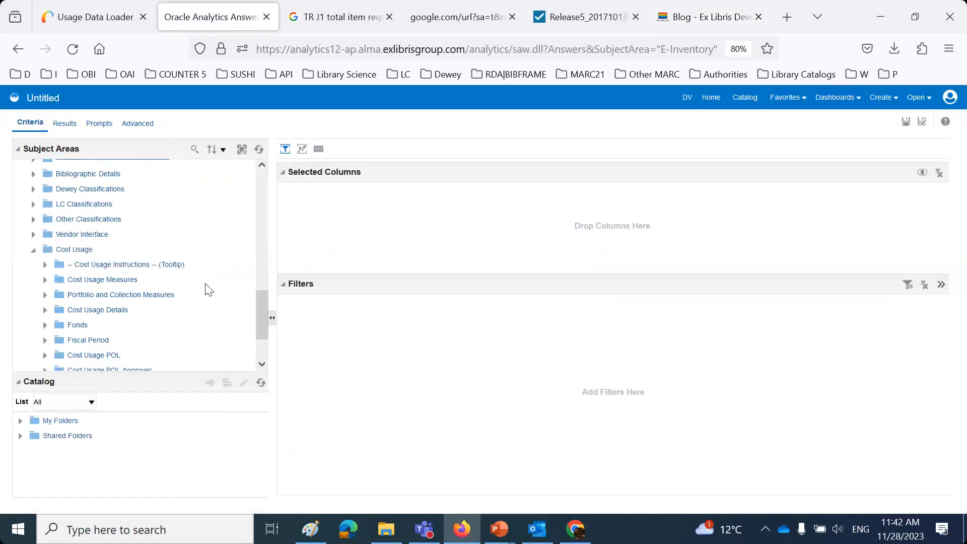
{"action": "left_click", "coordinate": [45, 280]}
{"action": "left_click_drag", "start_coordinate": [275, 231], "coordinate": [441, 237]}
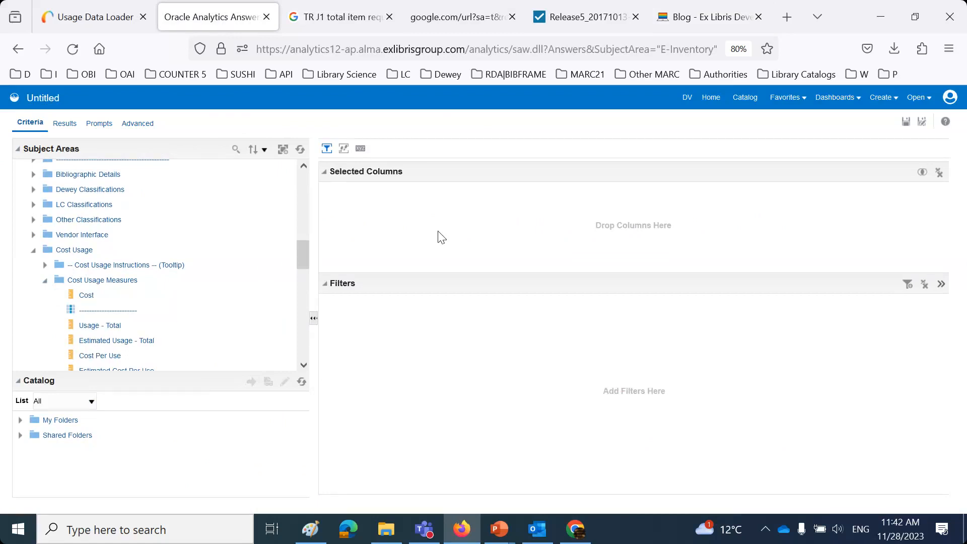
{"action": "scroll", "coordinate": [250, 264], "scroll_direction": "down", "scroll_amount": 3}
{"action": "scroll", "coordinate": [252, 265], "scroll_direction": "down", "scroll_amount": 4}
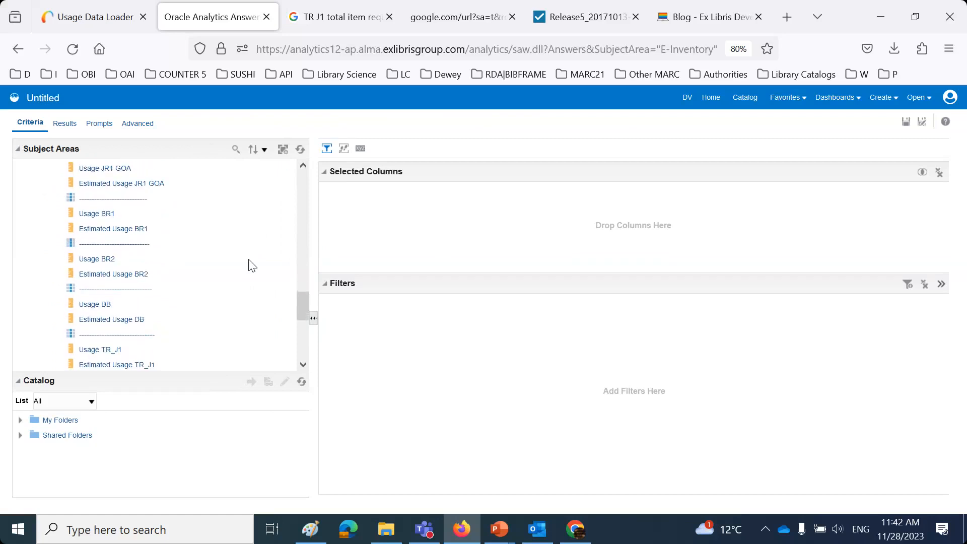
{"action": "scroll", "coordinate": [252, 265], "scroll_direction": "down", "scroll_amount": 2}
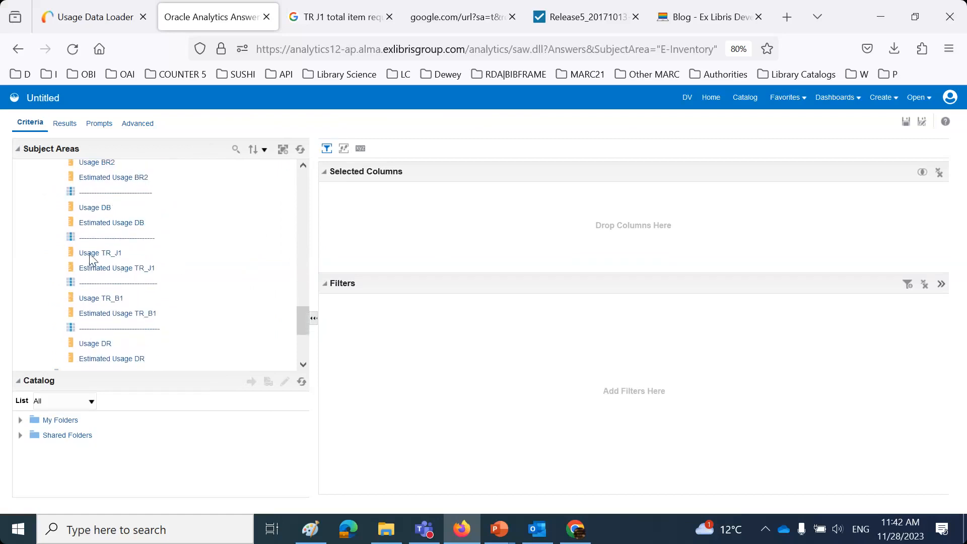
{"action": "left_click_drag", "start_coordinate": [93, 259], "coordinate": [521, 218]}
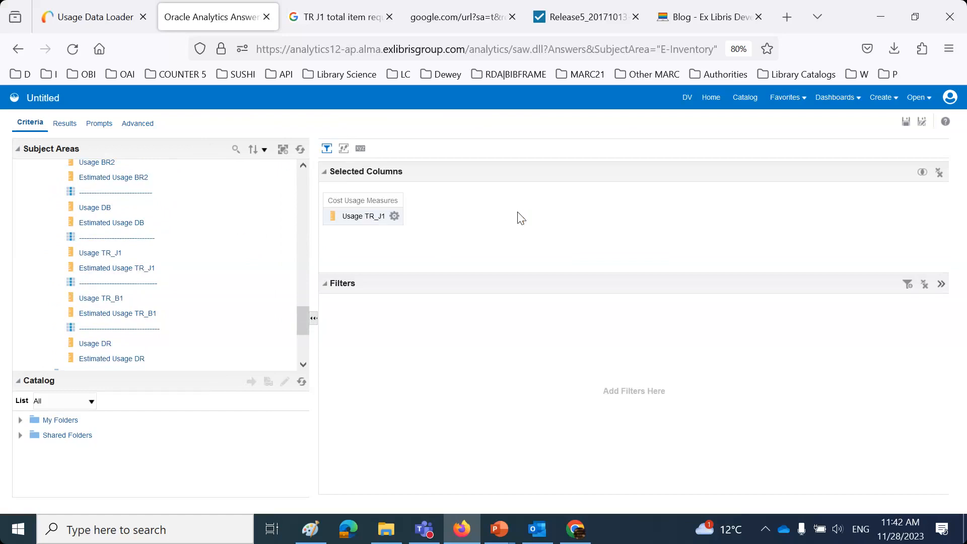
- Add Fiscal Period Start End from the Fiscal Period folder under Cost Usage to the selected columns
{"action": "scroll", "coordinate": [208, 273], "scroll_direction": "down", "scroll_amount": 5}
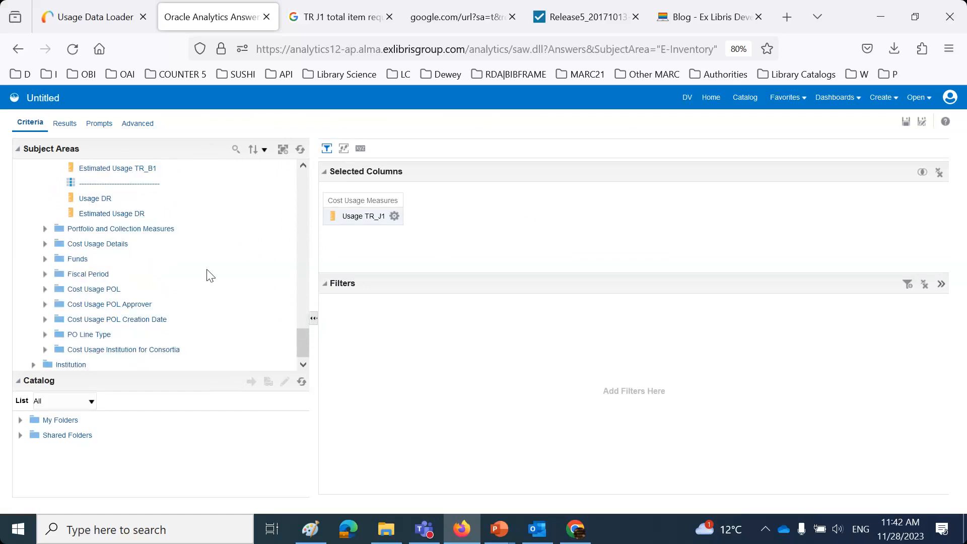
{"action": "left_click", "coordinate": [45, 274]}
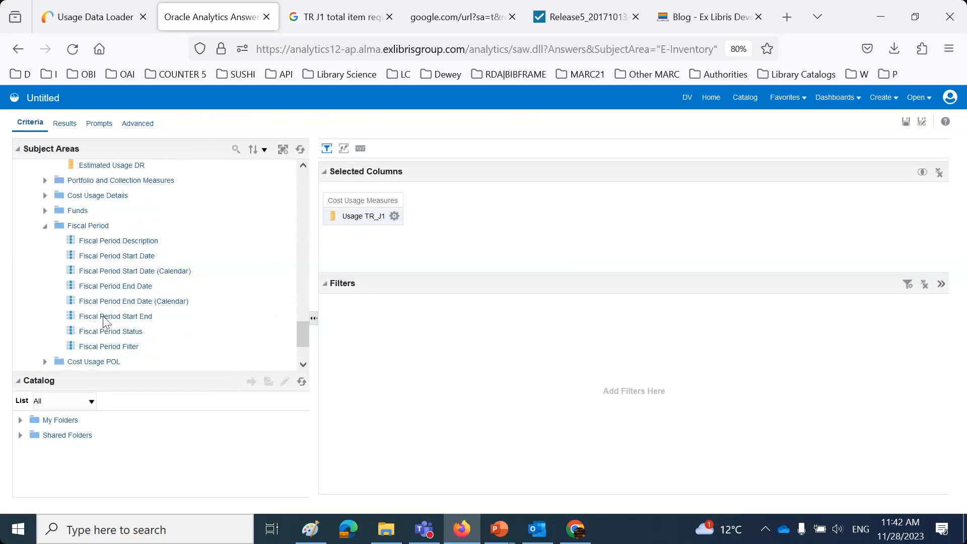
{"action": "left_click_drag", "start_coordinate": [106, 323], "coordinate": [437, 246]}
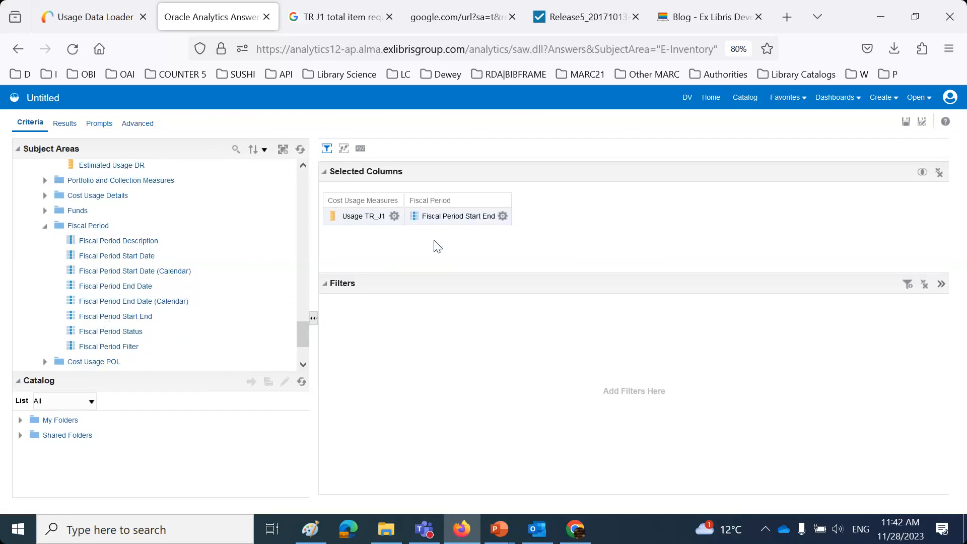
- Filter Fiscal Period Start End to be equal to 20230101 - 20231231
{"action": "left_click", "coordinate": [503, 216]}
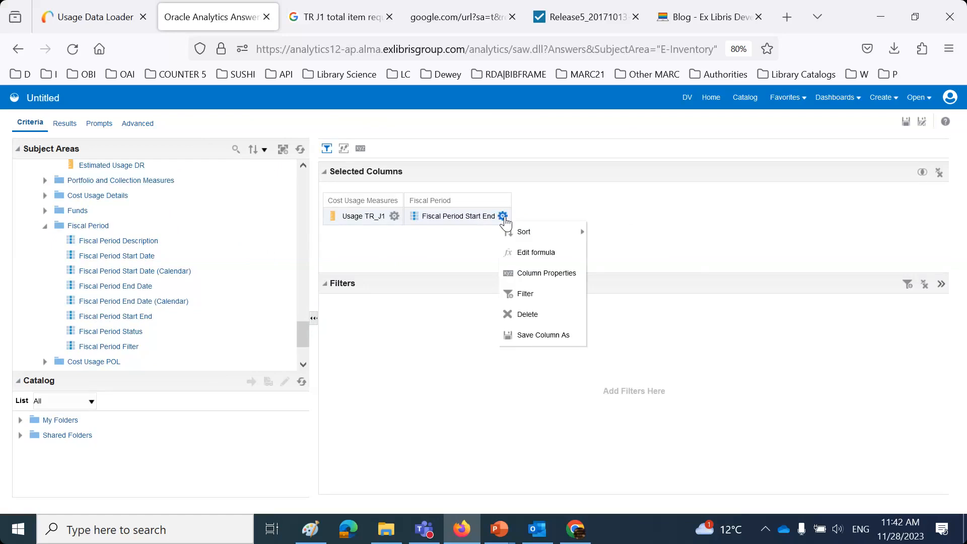
{"action": "left_click", "coordinate": [538, 299]}
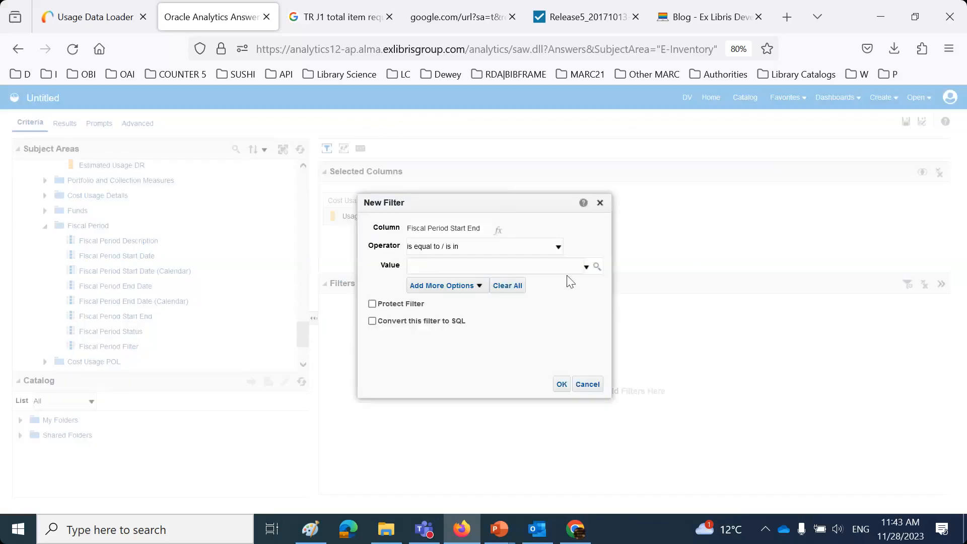
{"action": "left_click", "coordinate": [586, 268]}
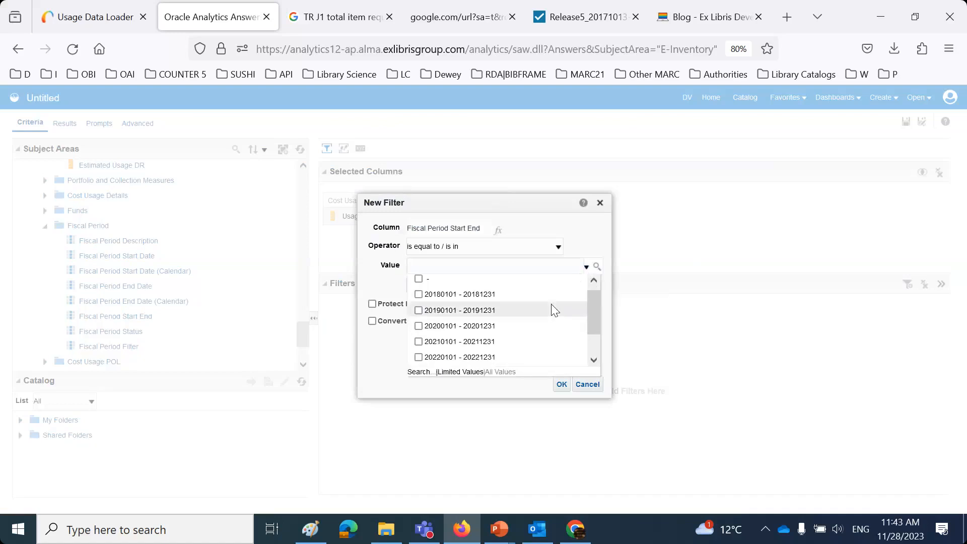
{"action": "scroll", "coordinate": [554, 309], "scroll_direction": "down", "scroll_amount": 2}
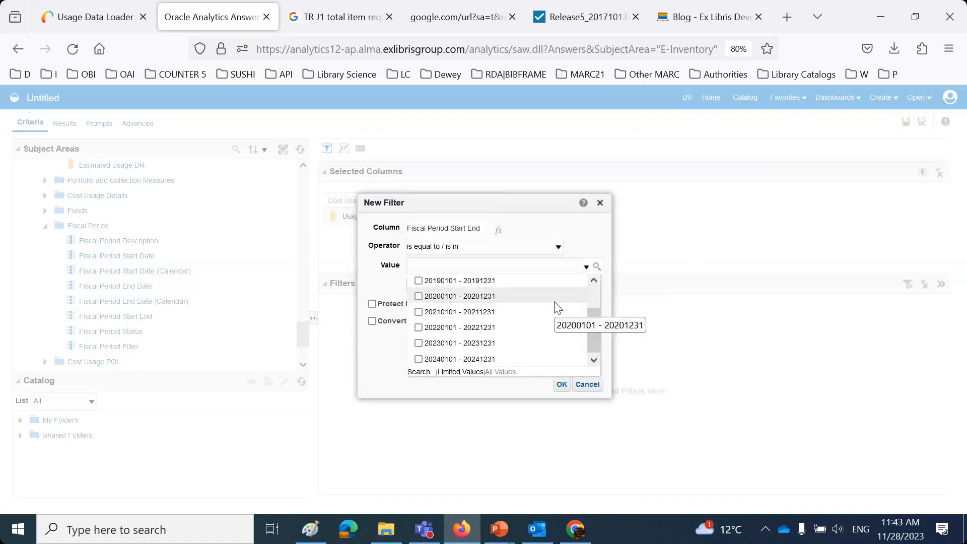
{"action": "left_click", "coordinate": [419, 343]}
{"action": "left_click", "coordinate": [560, 385]}
{"action": "left_click", "coordinate": [561, 385]}
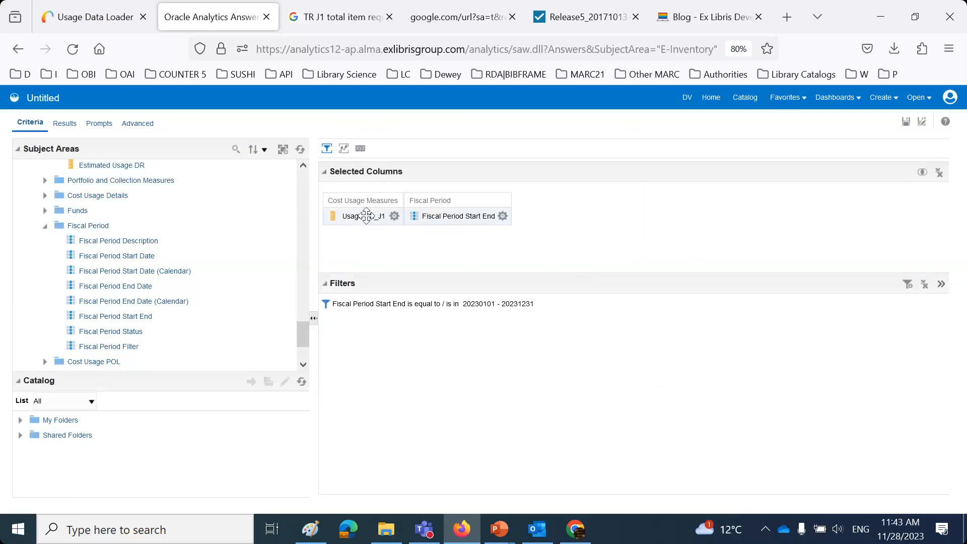
- Find the Cost Usage Instructions folder under Cost Usage and read its tooltip on combining attributes and measures
{"action": "scroll", "coordinate": [190, 267], "scroll_direction": "up", "scroll_amount": 4}
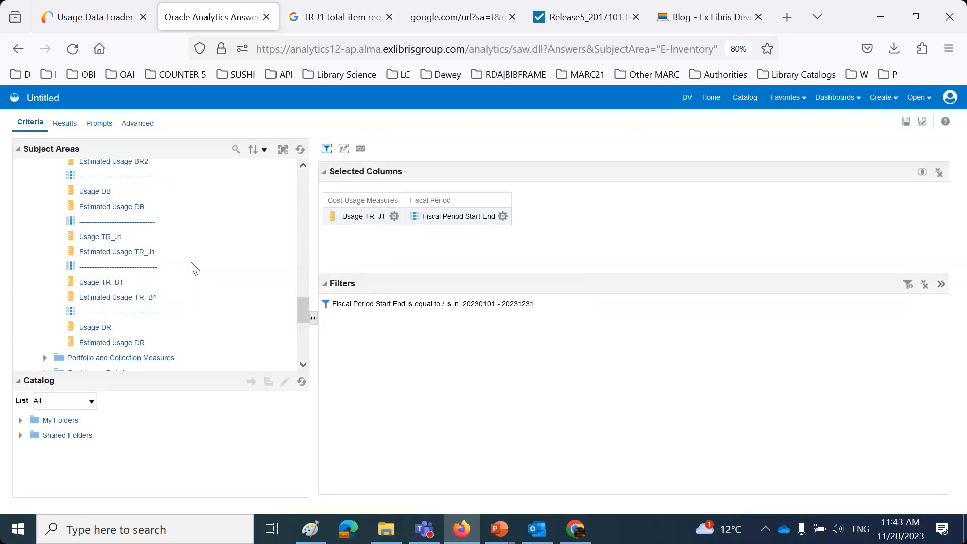
{"action": "scroll", "coordinate": [190, 267], "scroll_direction": "down", "scroll_amount": 4}
{"action": "scroll", "coordinate": [190, 267], "scroll_direction": "up", "scroll_amount": 10}
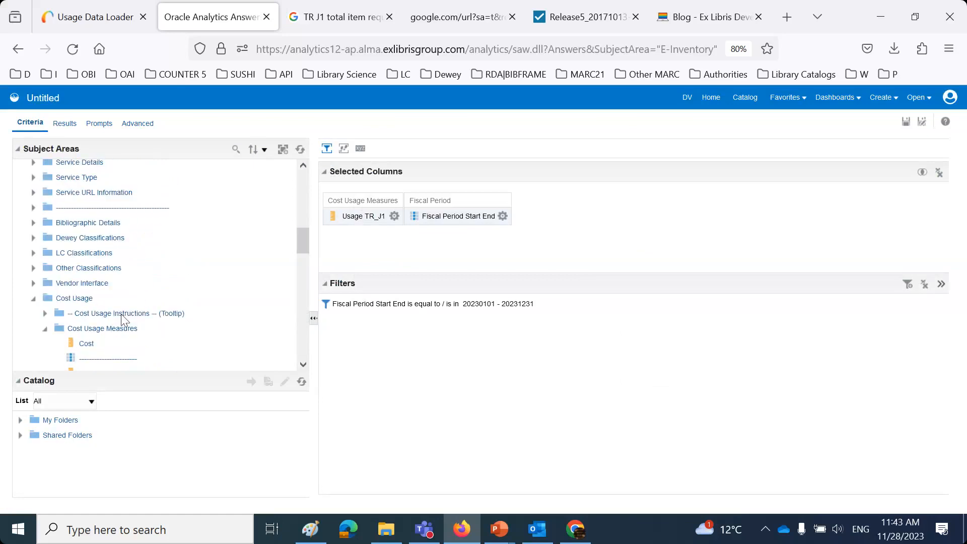
{"action": "left_click", "coordinate": [121, 315]}
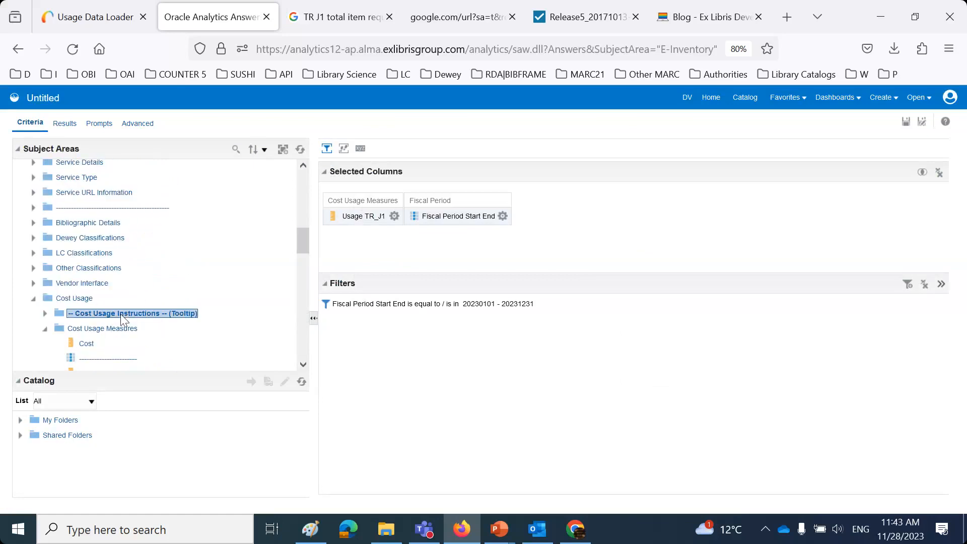
{"action": "mouse_move", "coordinate": [130, 316]}
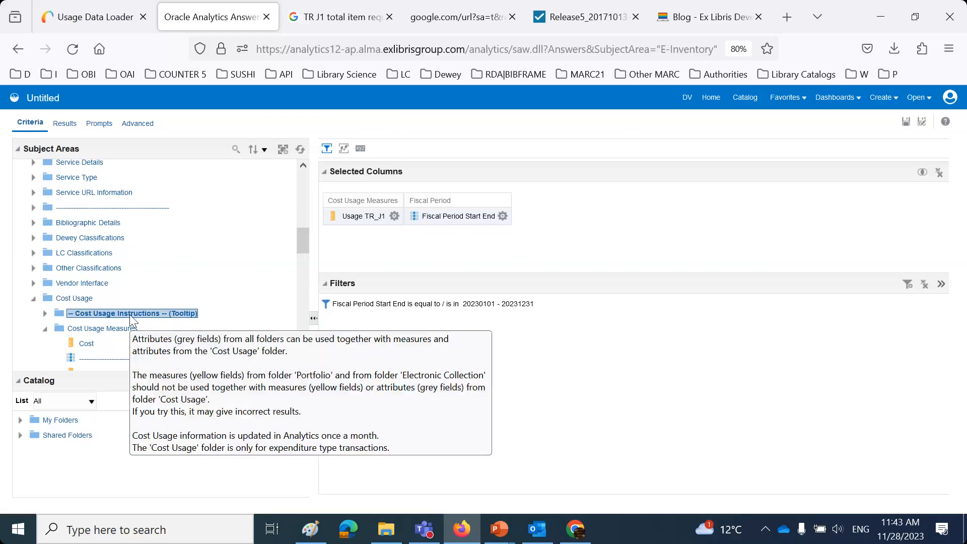
- Add Title from the Bibliographic Details folder to the selected columns, view the results and narrow the subject area list
{"action": "left_click", "coordinate": [34, 223]}
{"action": "scroll", "coordinate": [217, 272], "scroll_direction": "down", "scroll_amount": 4}
{"action": "scroll", "coordinate": [218, 275], "scroll_direction": "down", "scroll_amount": 15}
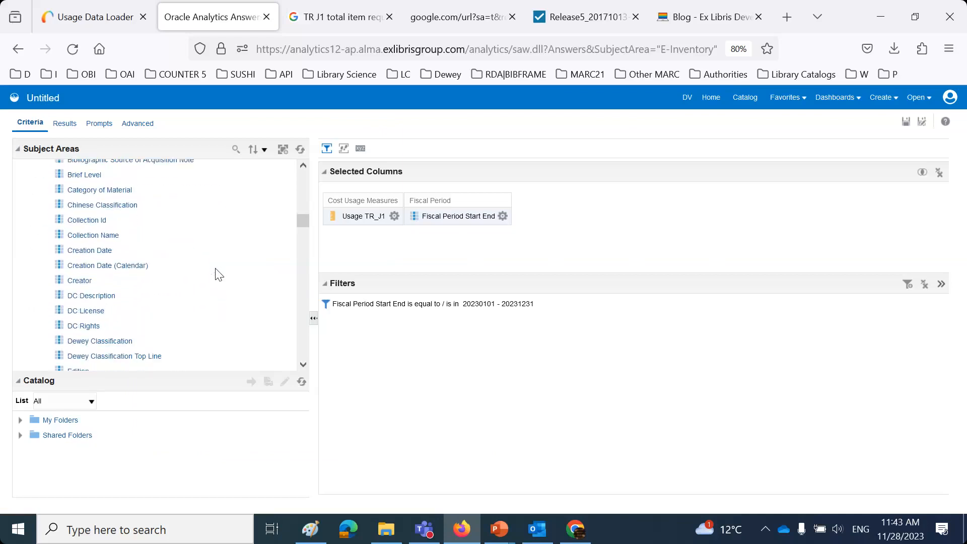
{"action": "scroll", "coordinate": [218, 274], "scroll_direction": "down", "scroll_amount": 15}
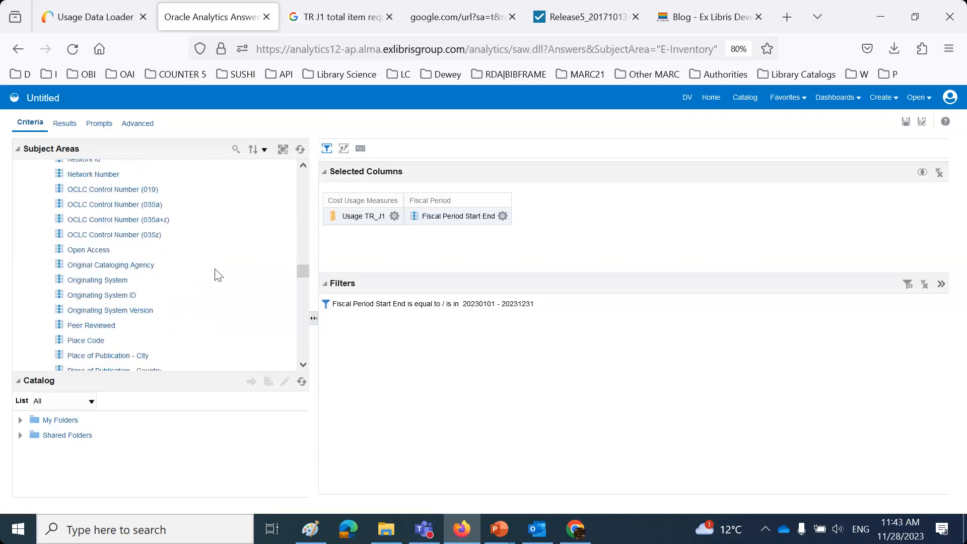
{"action": "scroll", "coordinate": [218, 275], "scroll_direction": "up", "scroll_amount": 5}
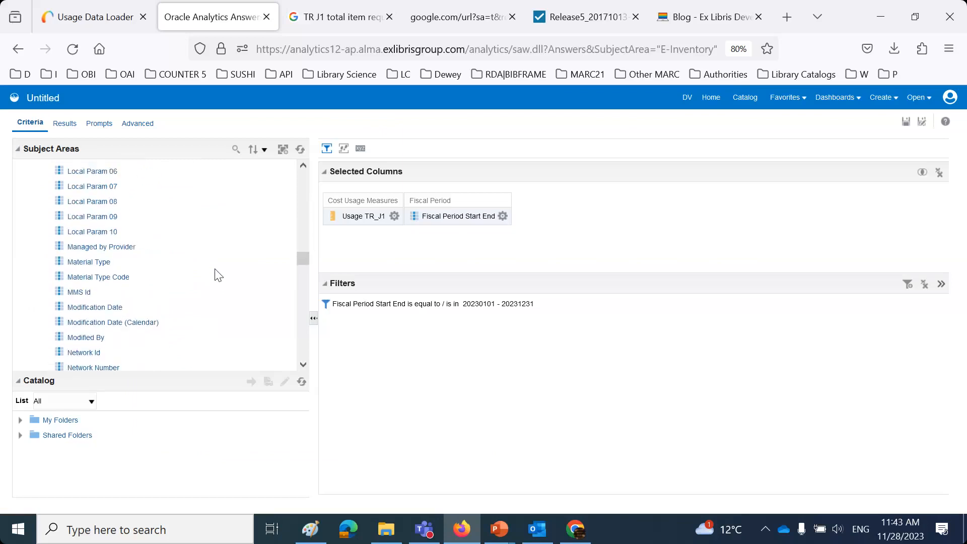
{"action": "scroll", "coordinate": [219, 275], "scroll_direction": "down", "scroll_amount": 6}
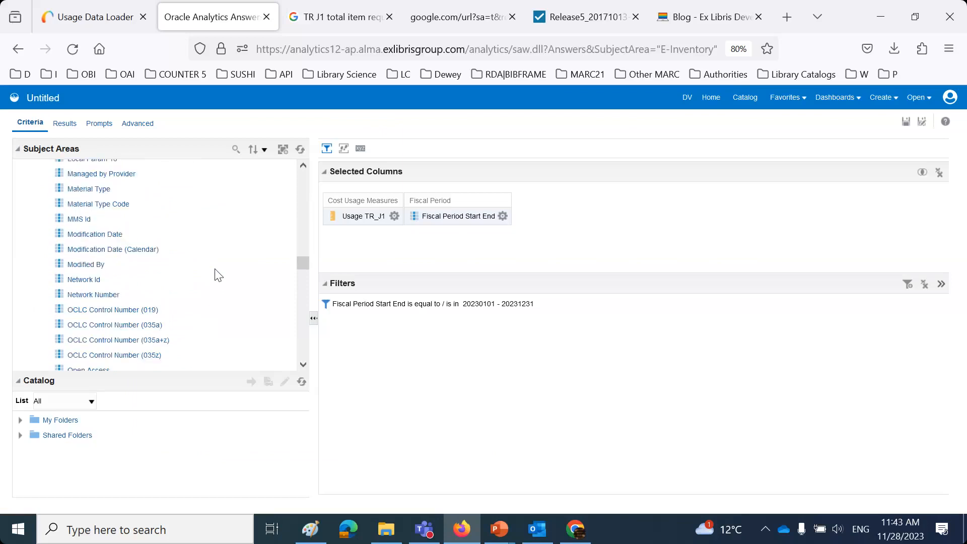
{"action": "scroll", "coordinate": [219, 275], "scroll_direction": "down", "scroll_amount": 5}
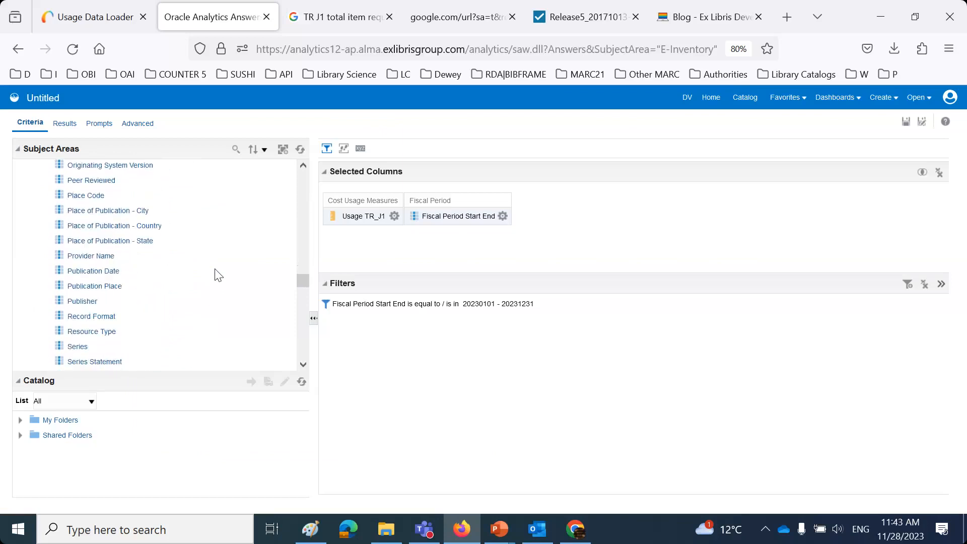
{"action": "left_click_drag", "start_coordinate": [73, 328], "coordinate": [544, 238]}
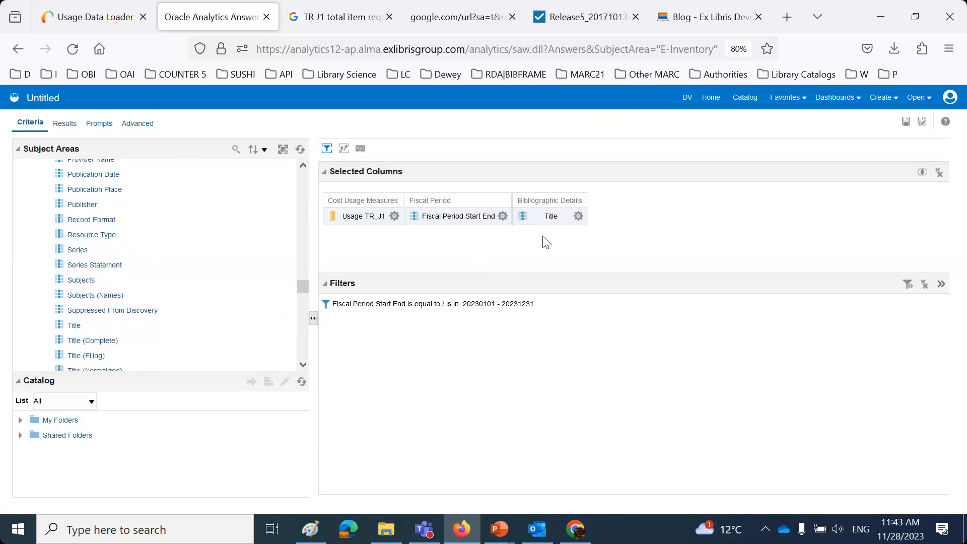
{"action": "left_click", "coordinate": [68, 124]}
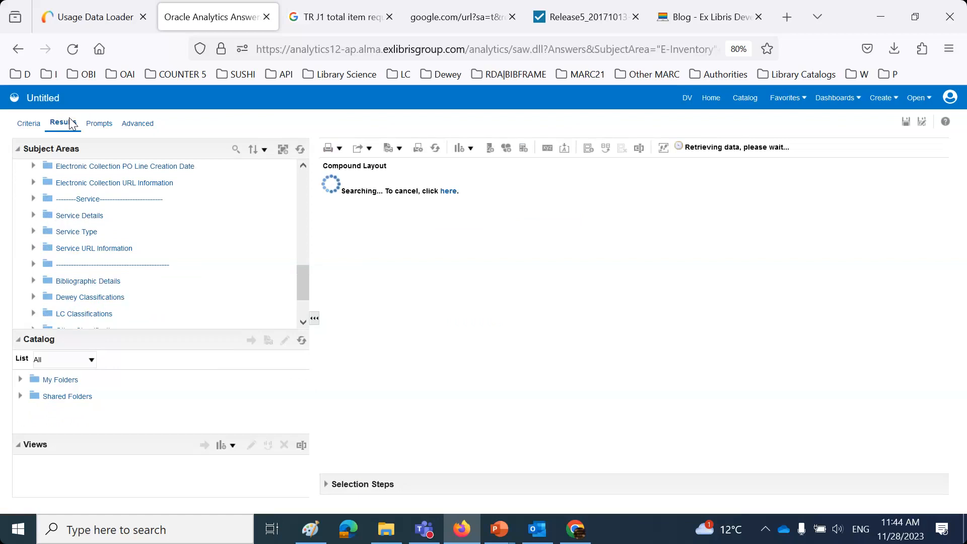
{"action": "left_click_drag", "start_coordinate": [313, 233], "coordinate": [232, 230]}
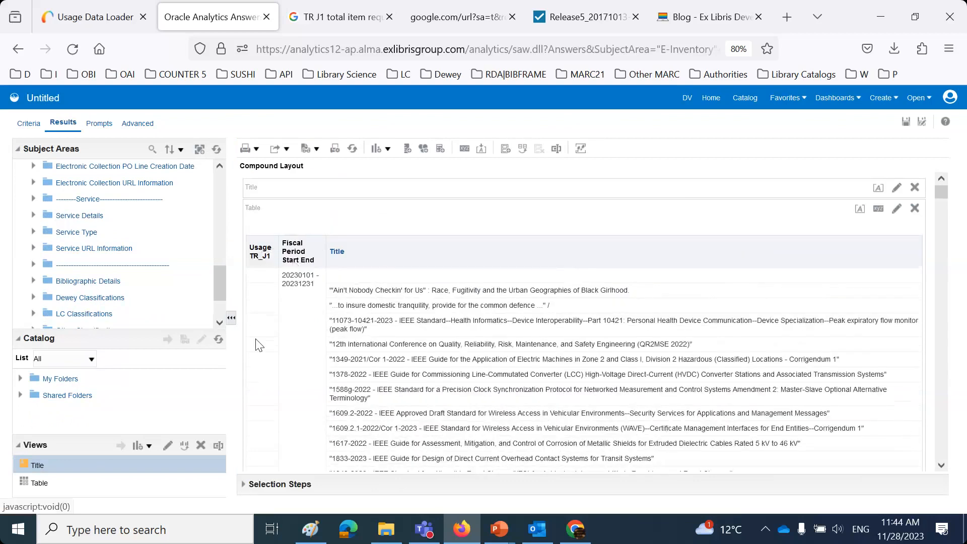
- Filter Usage TR_J1 to be greater than 0 and show the results
{"action": "left_click", "coordinate": [30, 124]}
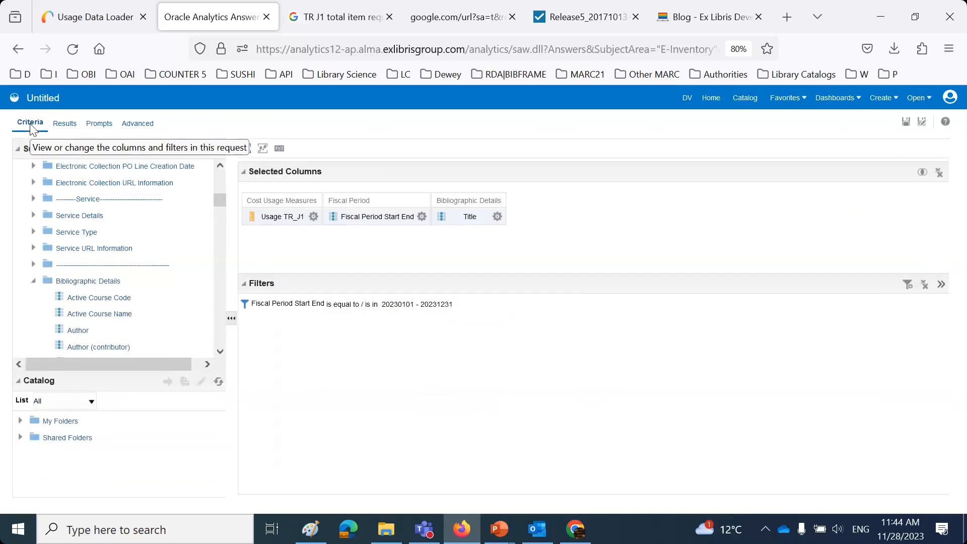
{"action": "left_click", "coordinate": [314, 216]}
{"action": "left_click", "coordinate": [359, 294]}
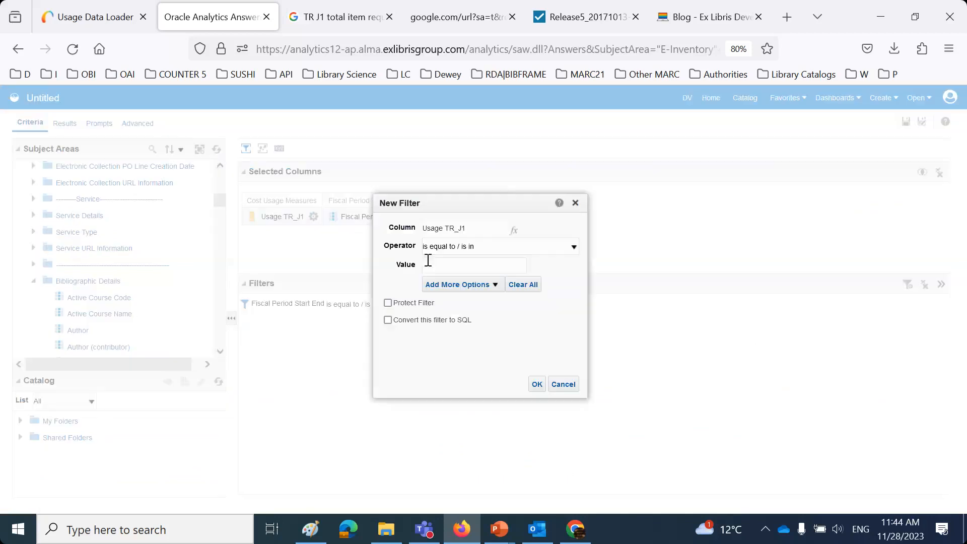
{"action": "left_click", "coordinate": [460, 246]}
{"action": "left_click", "coordinate": [473, 305]}
{"action": "type", "text": "0"}
{"action": "left_click", "coordinate": [537, 384]}
{"action": "left_click", "coordinate": [65, 124]}
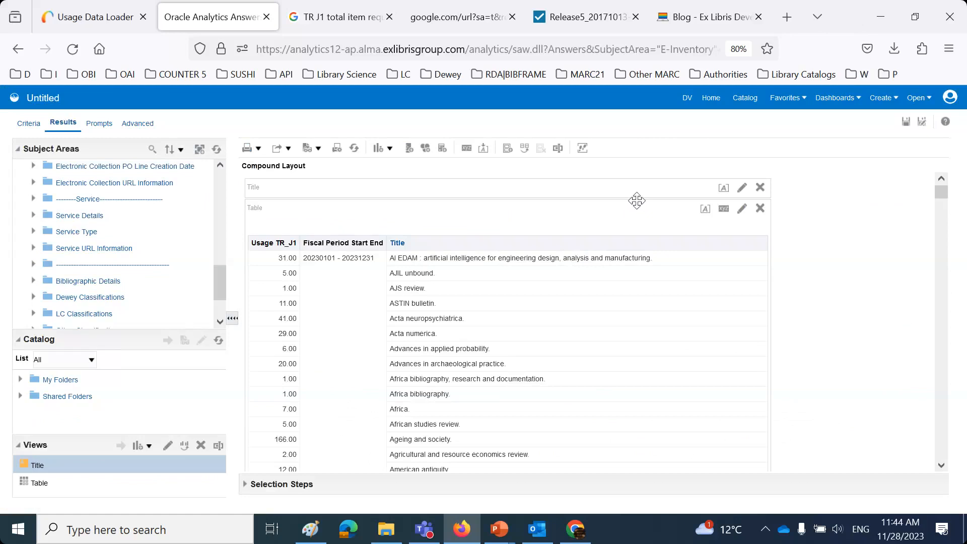
- Move the Fiscal Period Start End column after Title in the results table and sort by Usage TR_J1 in descending order
{"action": "left_click_drag", "start_coordinate": [322, 228], "coordinate": [698, 306]}
{"action": "scroll", "coordinate": [677, 317], "scroll_direction": "down", "scroll_amount": 1}
{"action": "scroll", "coordinate": [678, 317], "scroll_direction": "down", "scroll_amount": 6}
{"action": "scroll", "coordinate": [681, 320], "scroll_direction": "down", "scroll_amount": 15}
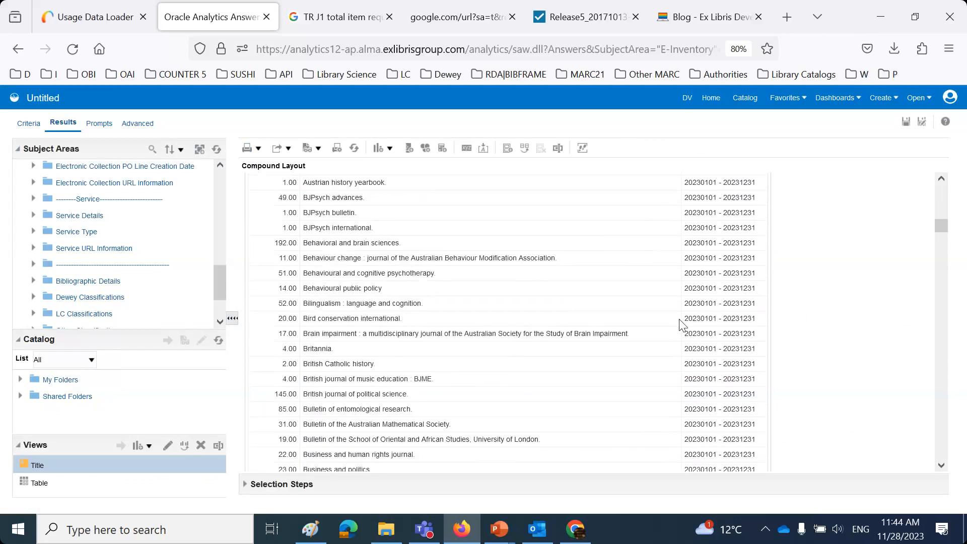
{"action": "scroll", "coordinate": [680, 322], "scroll_direction": "up", "scroll_amount": 20}
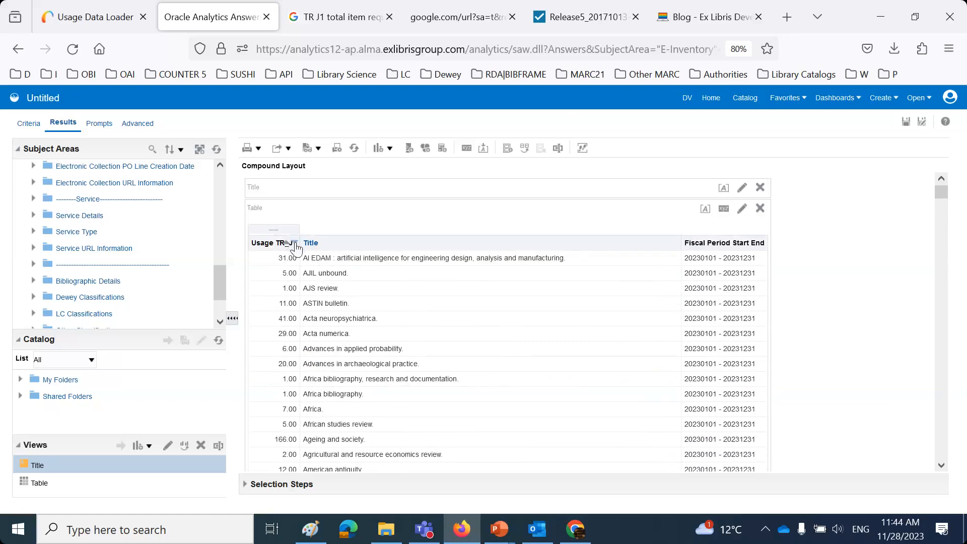
{"action": "left_click", "coordinate": [297, 246]}
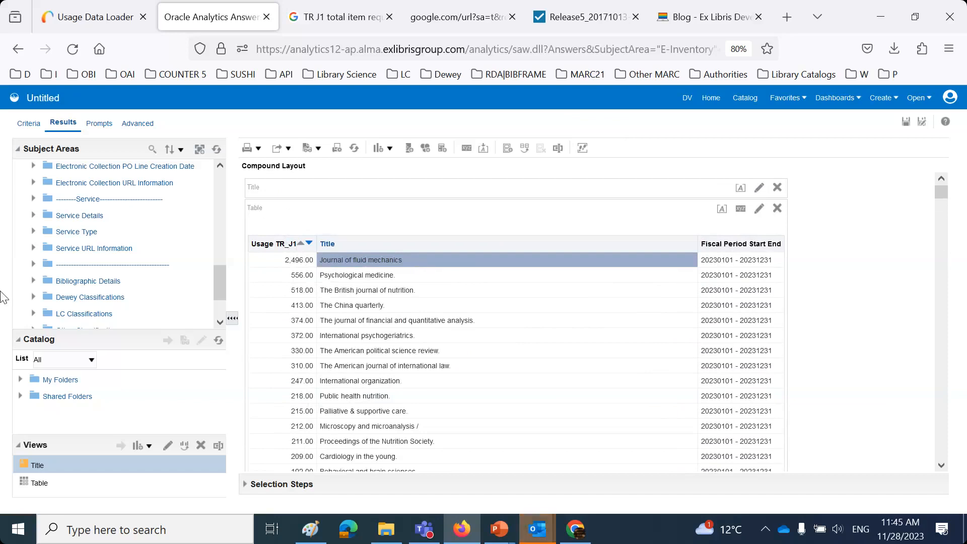
- Add Network Number from the Bibliographic Details folder to the results table between Usage TR_J1 and Title
{"action": "scroll", "coordinate": [140, 295], "scroll_direction": "up", "scroll_amount": 6}
{"action": "scroll", "coordinate": [140, 296], "scroll_direction": "down", "scroll_amount": 3}
{"action": "scroll", "coordinate": [139, 295], "scroll_direction": "down", "scroll_amount": 5}
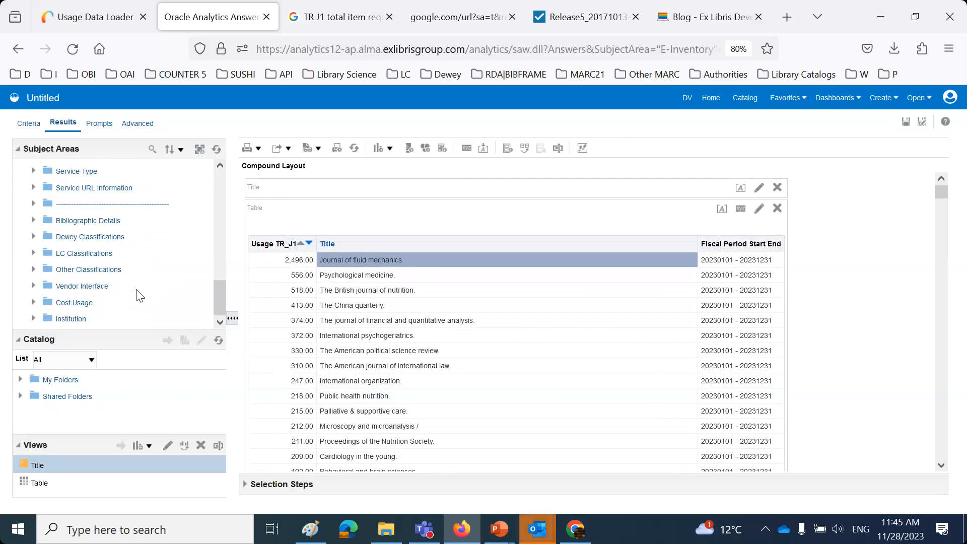
{"action": "scroll", "coordinate": [139, 296], "scroll_direction": "up", "scroll_amount": 5}
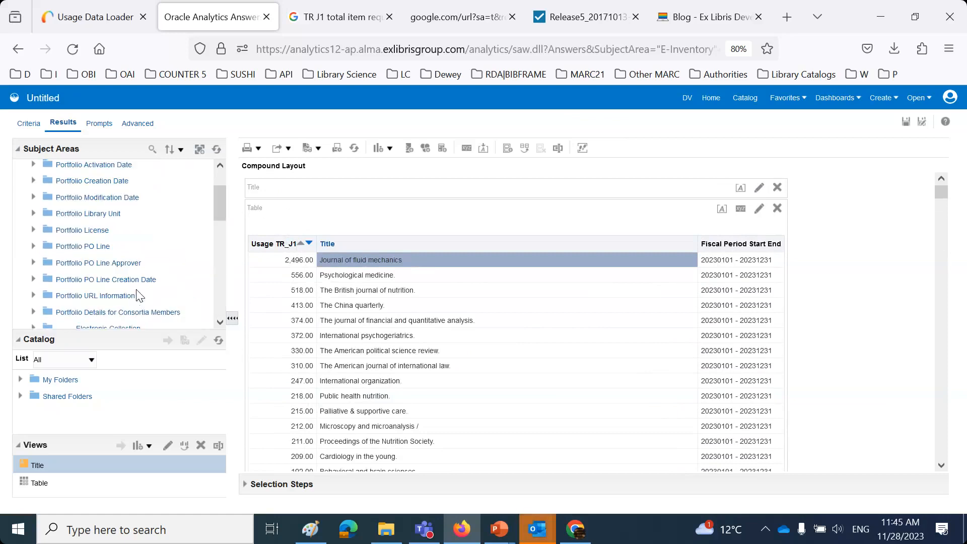
{"action": "scroll", "coordinate": [140, 296], "scroll_direction": "down", "scroll_amount": 5}
{"action": "scroll", "coordinate": [139, 296], "scroll_direction": "down", "scroll_amount": 3}
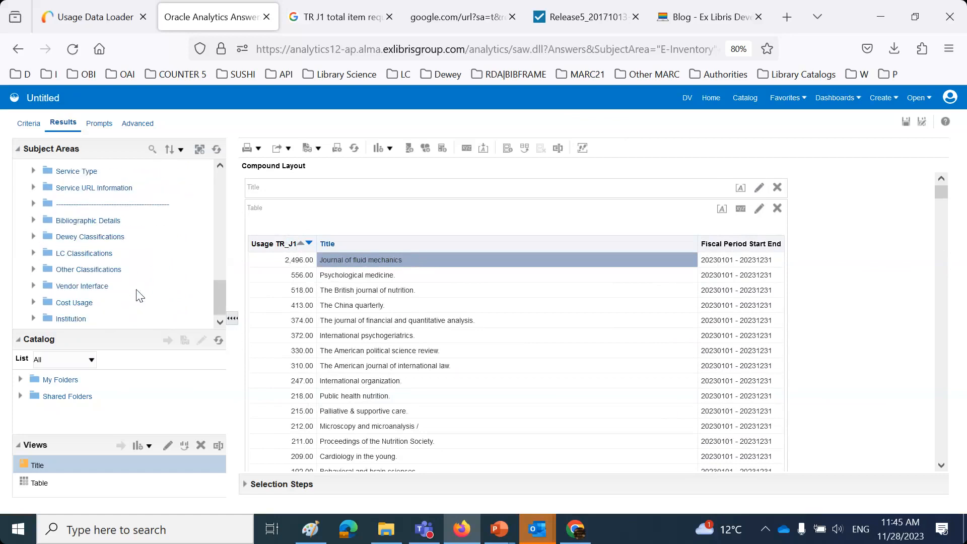
{"action": "left_click", "coordinate": [33, 220]}
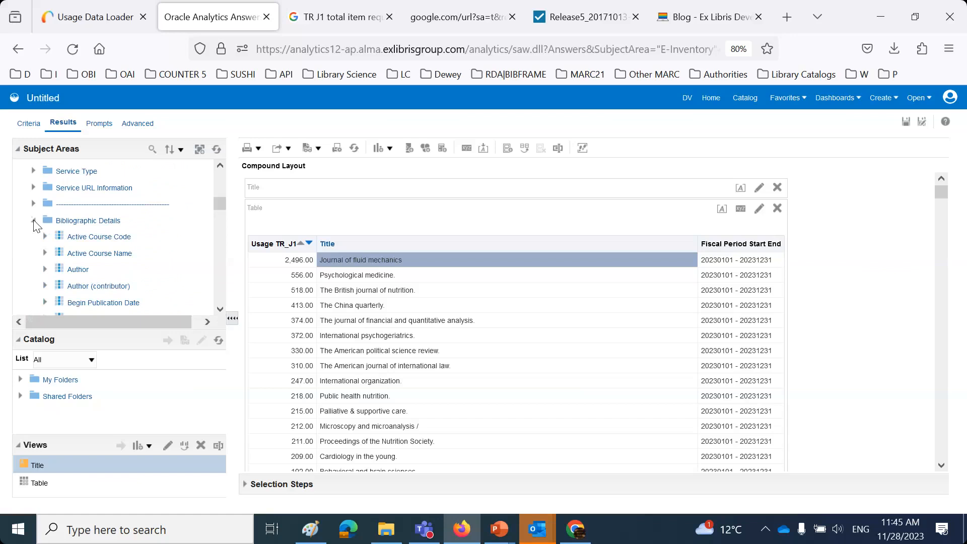
{"action": "scroll", "coordinate": [151, 282], "scroll_direction": "down", "scroll_amount": 3}
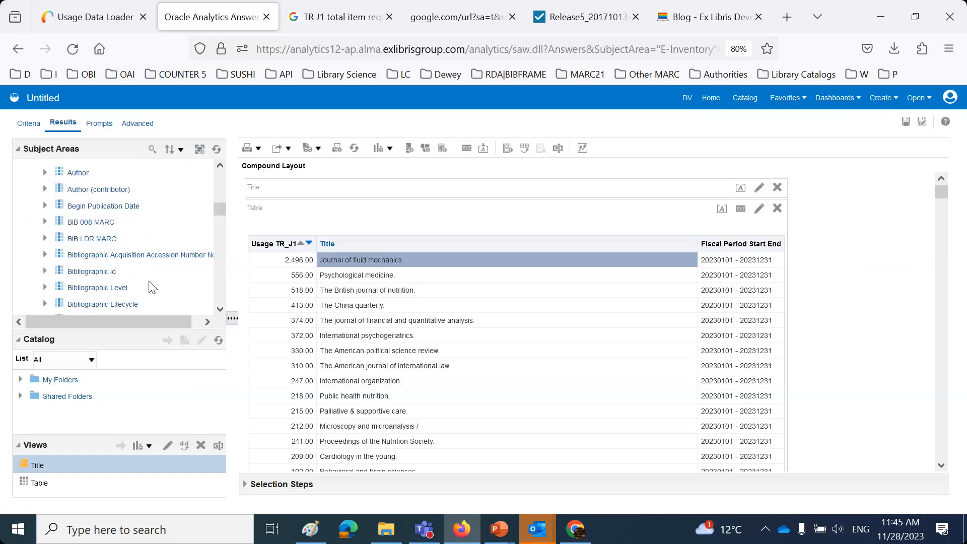
{"action": "scroll", "coordinate": [153, 288], "scroll_direction": "down", "scroll_amount": 3}
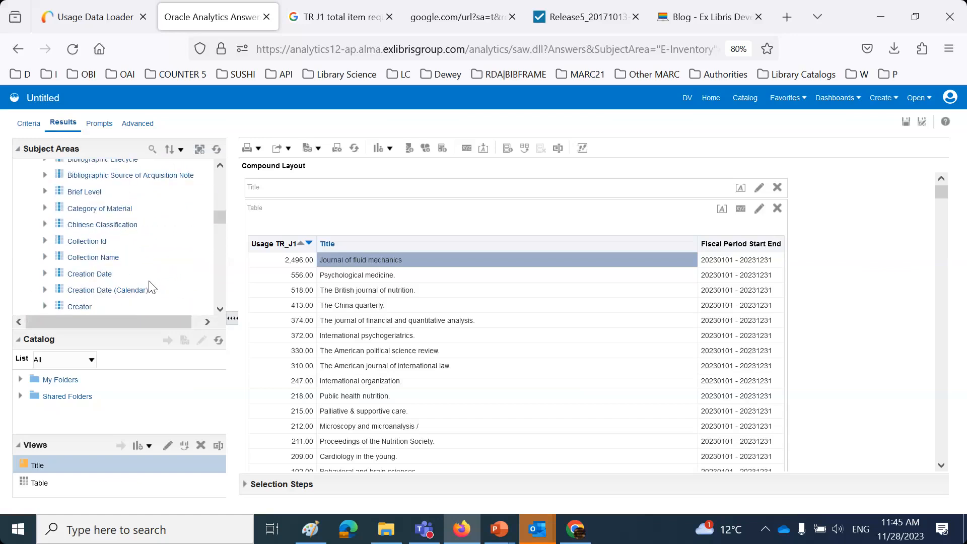
{"action": "scroll", "coordinate": [151, 287], "scroll_direction": "down", "scroll_amount": 1}
{"action": "scroll", "coordinate": [153, 288], "scroll_direction": "down", "scroll_amount": 3}
{"action": "scroll", "coordinate": [152, 288], "scroll_direction": "down", "scroll_amount": 6}
{"action": "scroll", "coordinate": [153, 288], "scroll_direction": "up", "scroll_amount": 1}
{"action": "scroll", "coordinate": [152, 288], "scroll_direction": "down", "scroll_amount": 6}
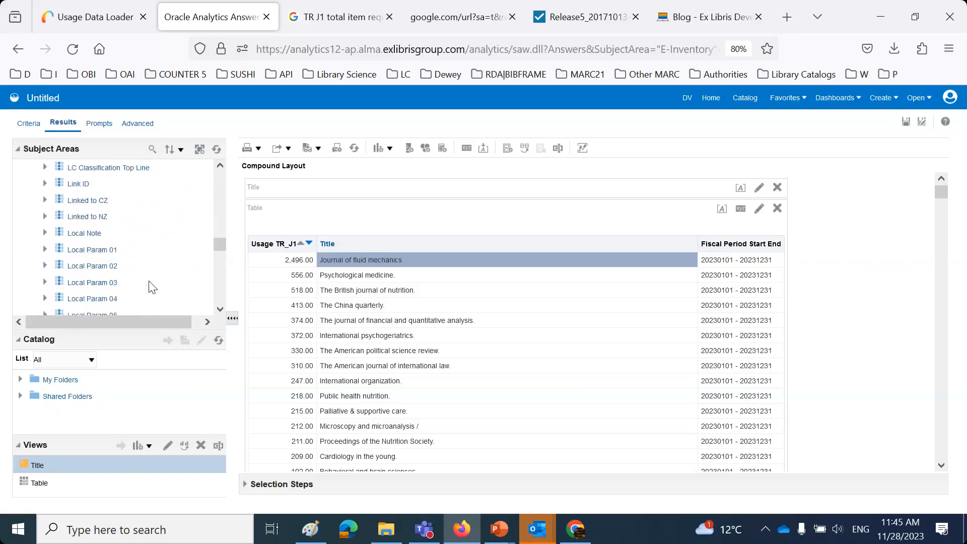
{"action": "scroll", "coordinate": [153, 287], "scroll_direction": "down", "scroll_amount": 4}
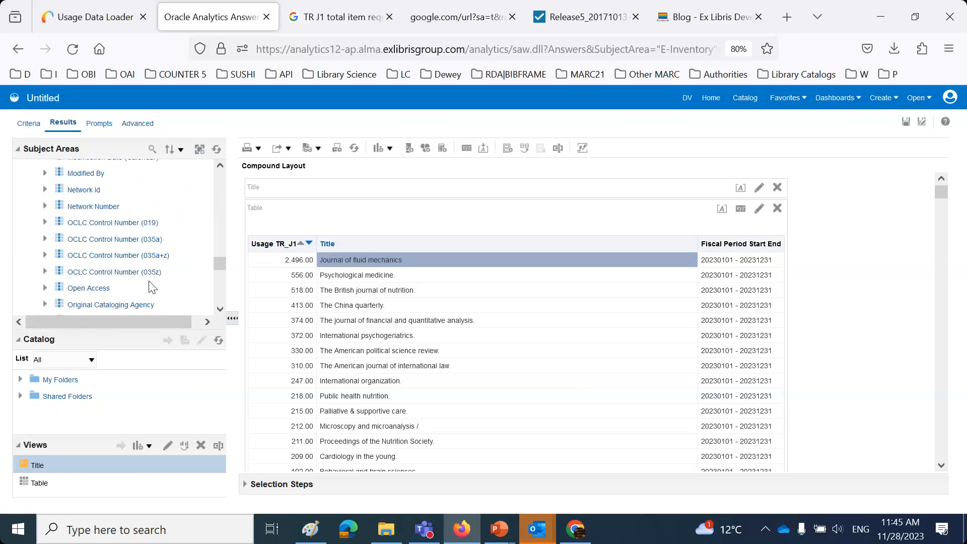
{"action": "left_click_drag", "start_coordinate": [101, 212], "coordinate": [305, 309]}
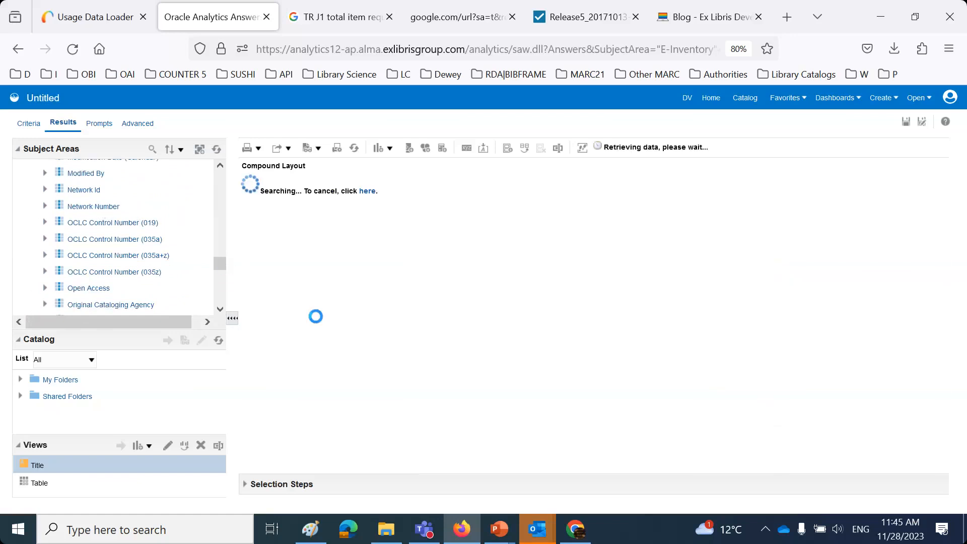
- Look through the remaining Bibliographic Details attributes that follow Network Number in the subject area list
{"action": "scroll", "coordinate": [107, 245], "scroll_direction": "down", "scroll_amount": 1}
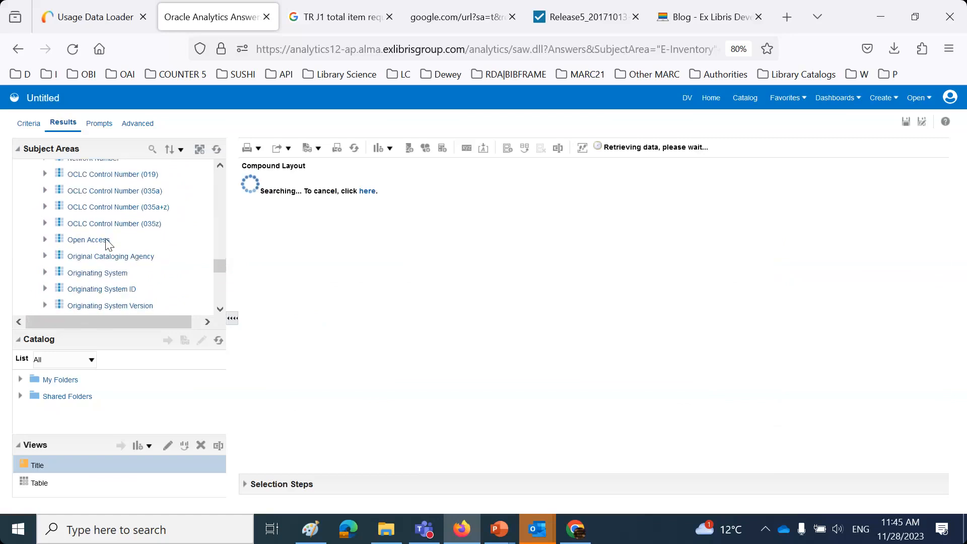
{"action": "scroll", "coordinate": [107, 244], "scroll_direction": "down", "scroll_amount": 2}
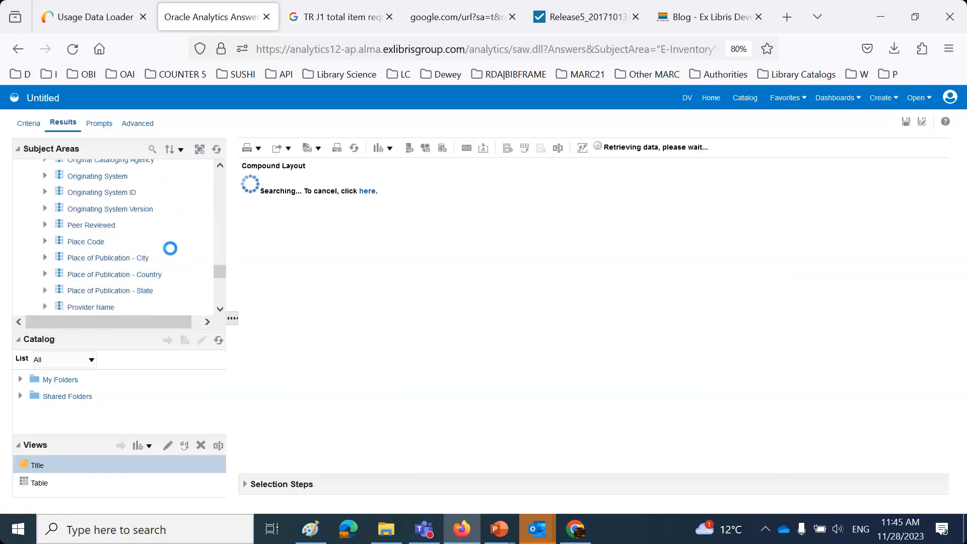
{"action": "scroll", "coordinate": [169, 252], "scroll_direction": "down", "scroll_amount": 1}
{"action": "scroll", "coordinate": [169, 256], "scroll_direction": "down", "scroll_amount": 1}
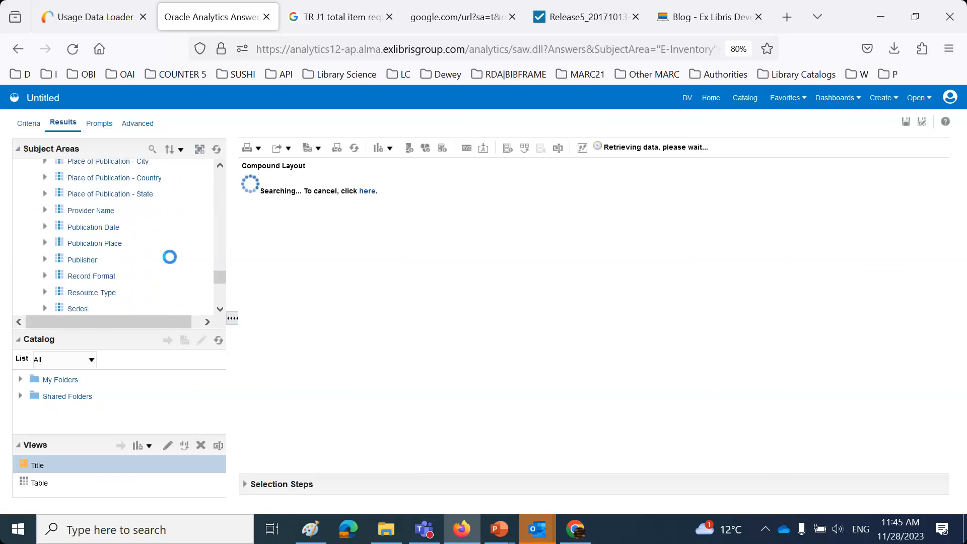
{"action": "scroll", "coordinate": [169, 257], "scroll_direction": "down", "scroll_amount": 2}
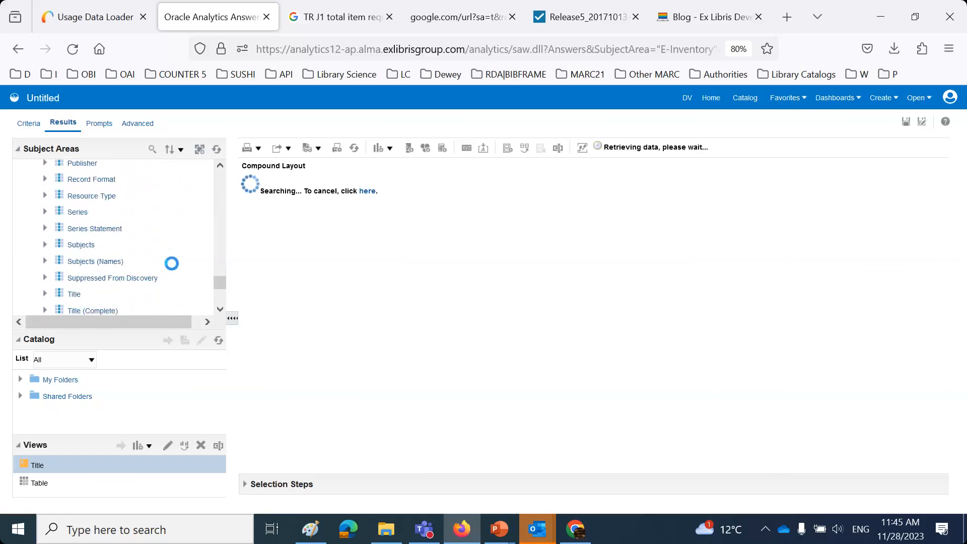
{"action": "scroll", "coordinate": [171, 268], "scroll_direction": "down", "scroll_amount": 2}
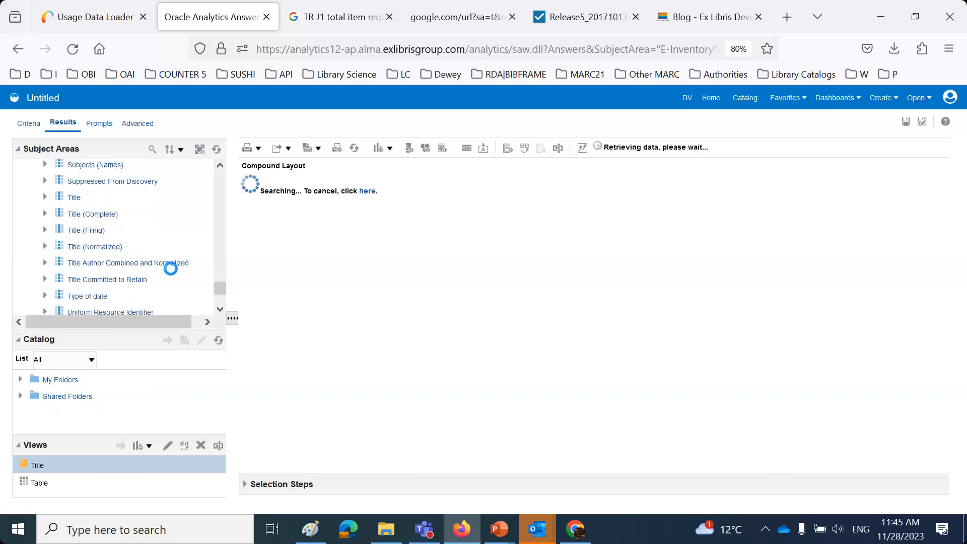
{"action": "scroll", "coordinate": [171, 269], "scroll_direction": "down", "scroll_amount": 2}
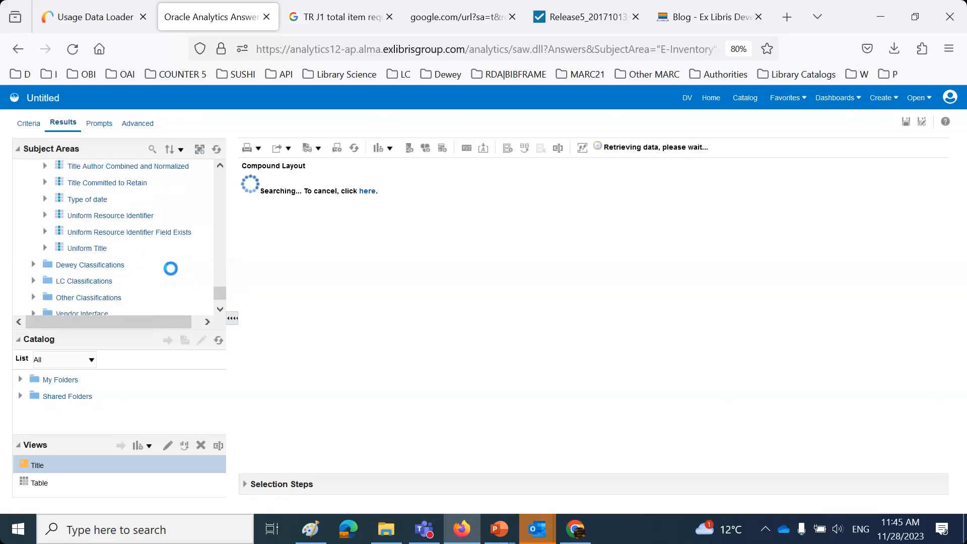
{"action": "scroll", "coordinate": [171, 269], "scroll_direction": "up", "scroll_amount": 1}
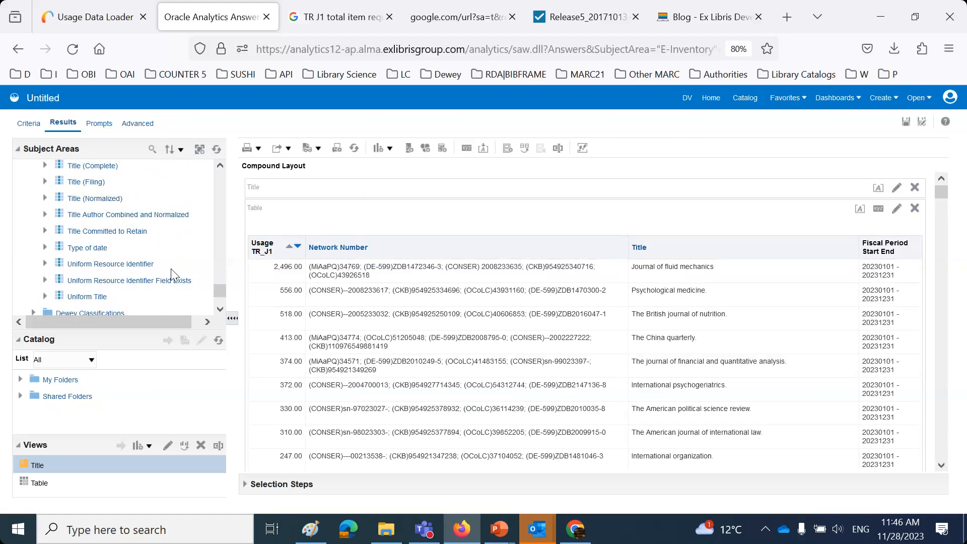
- In the analysis criteria, filter Title to be equal to Journal of fluid mechanics and delete the Fiscal Period Start End filter
{"action": "left_click", "coordinate": [854, 14]}
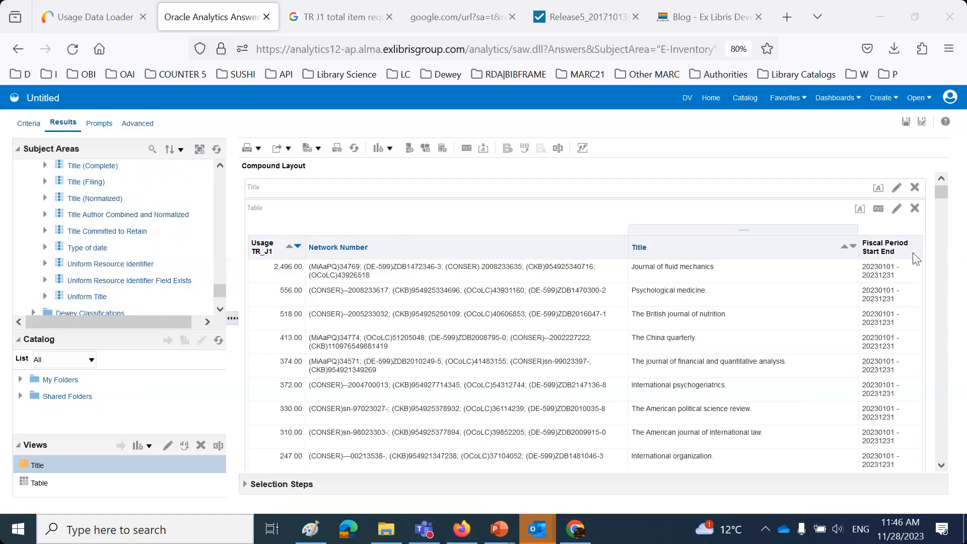
{"action": "left_click", "coordinate": [682, 275]}
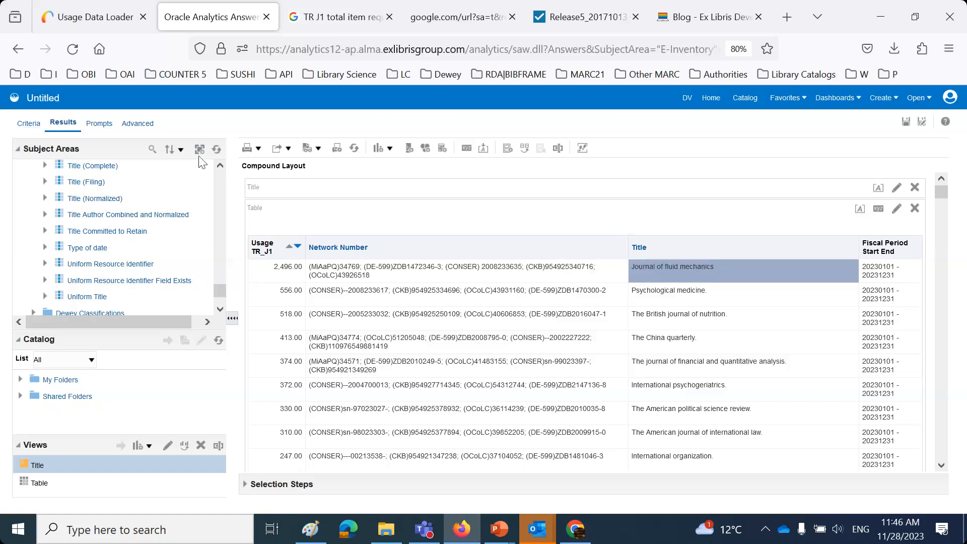
{"action": "left_click", "coordinate": [29, 125]}
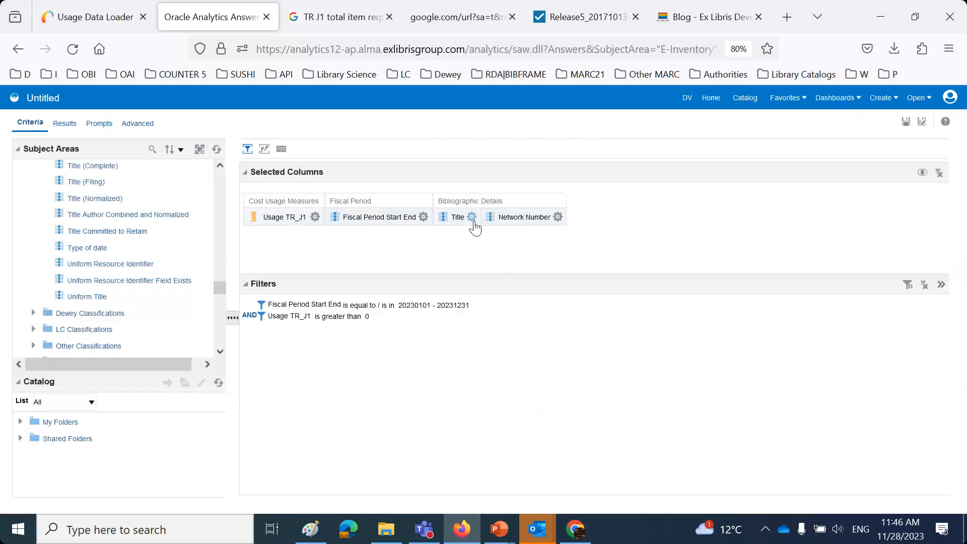
{"action": "left_click", "coordinate": [471, 217]}
{"action": "left_click", "coordinate": [509, 294]}
{"action": "type", "text": "Journal of fluid mechanics"}
{"action": "left_click", "coordinate": [562, 385]}
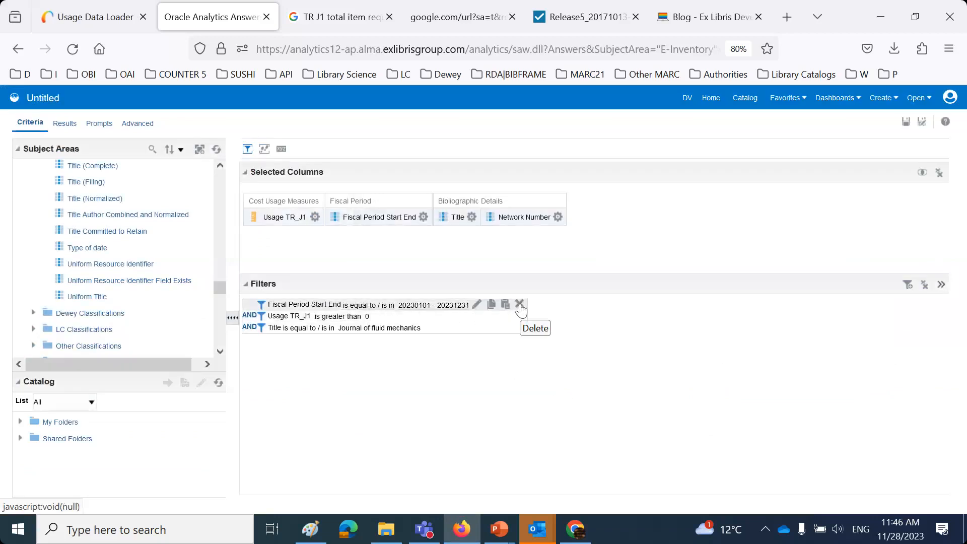
{"action": "left_click", "coordinate": [520, 307]}
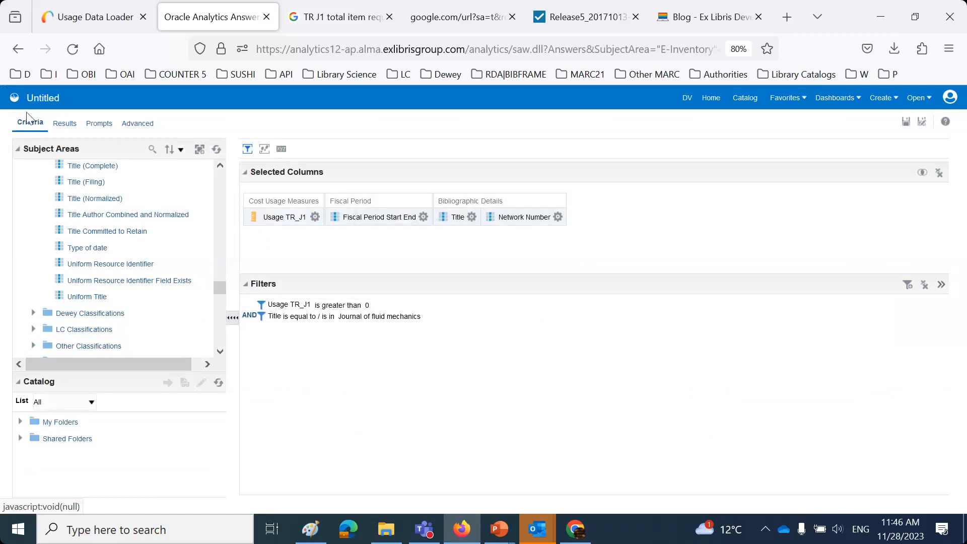
- In the results table, move the Fiscal Period Start End column before Usage TR_J1 and clear all sorts in the view
{"action": "left_click", "coordinate": [66, 124]}
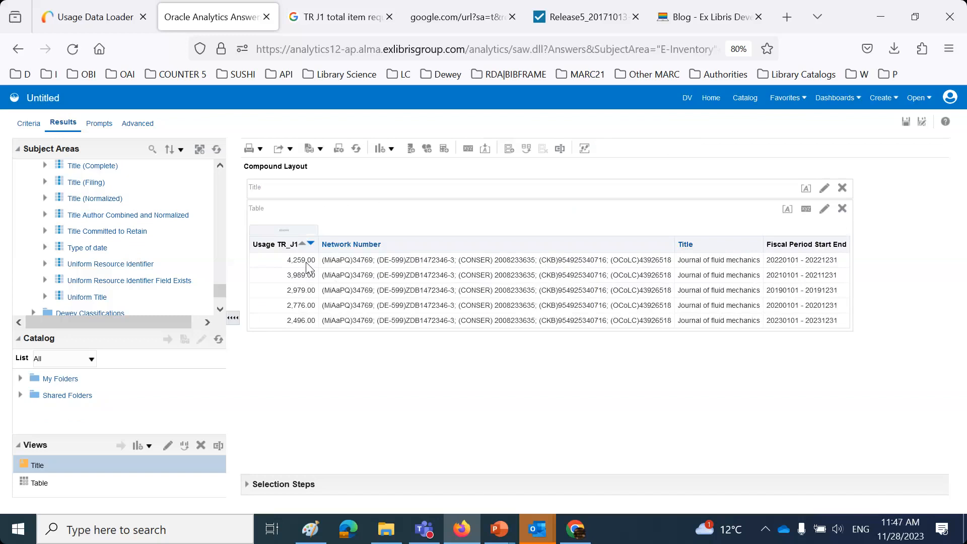
{"action": "left_click_drag", "start_coordinate": [794, 232], "coordinate": [270, 272]}
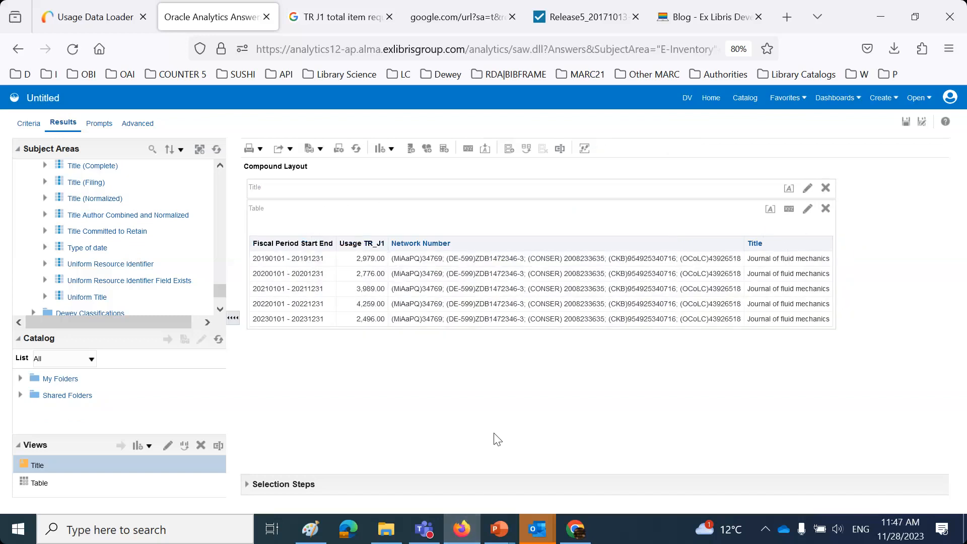
{"action": "right_click", "coordinate": [376, 231]}
{"action": "mouse_move", "coordinate": [428, 243]}
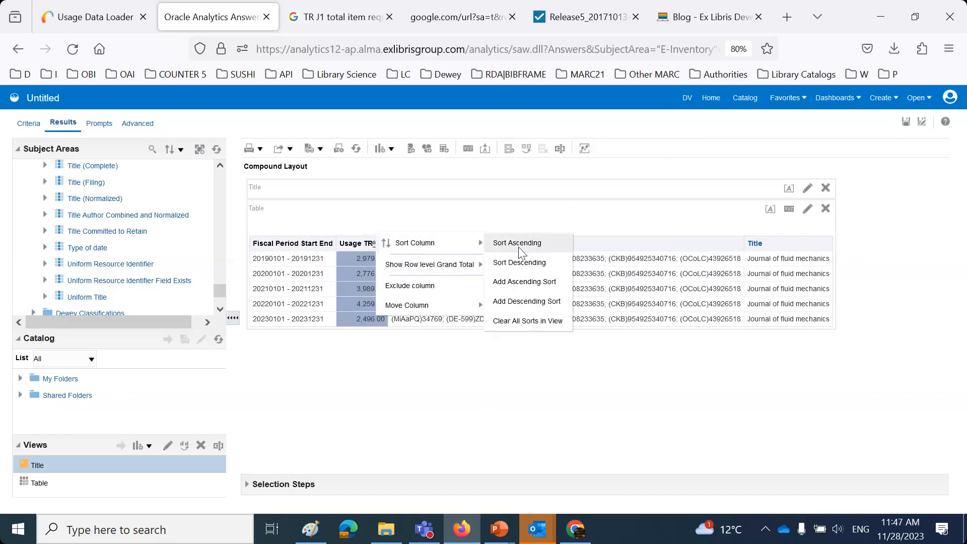
{"action": "left_click", "coordinate": [528, 321]}
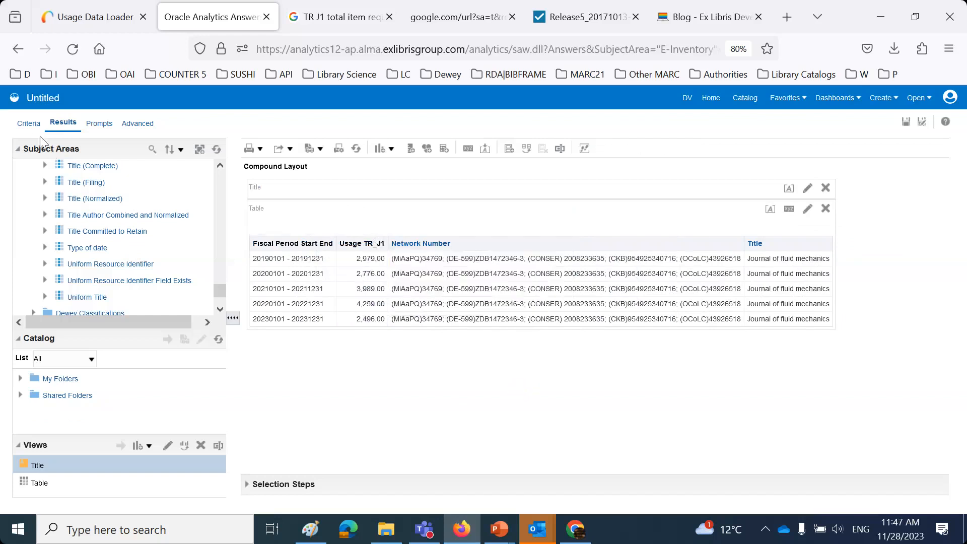
- Delete the Network Number column from the analysis criteria and display the results again
{"action": "left_click", "coordinate": [31, 123]}
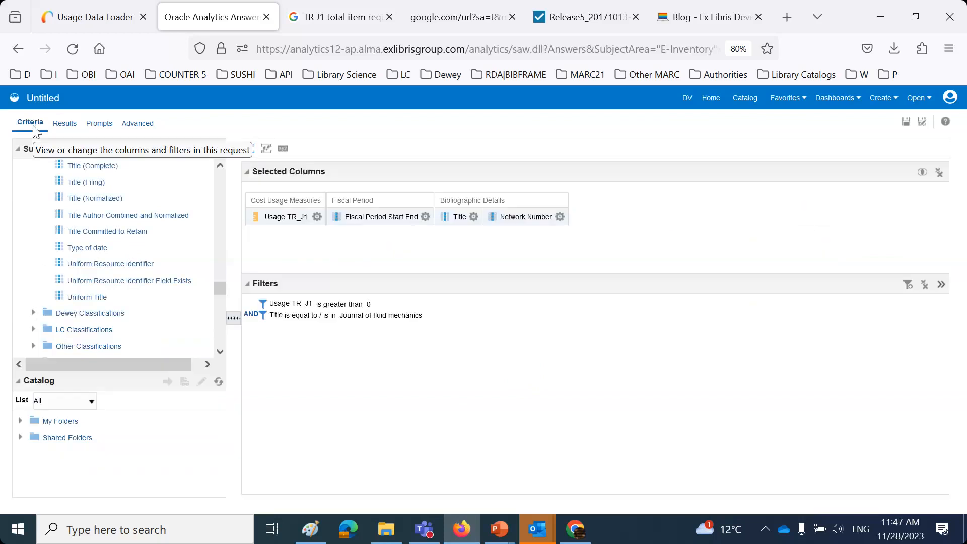
{"action": "left_click", "coordinate": [426, 217]}
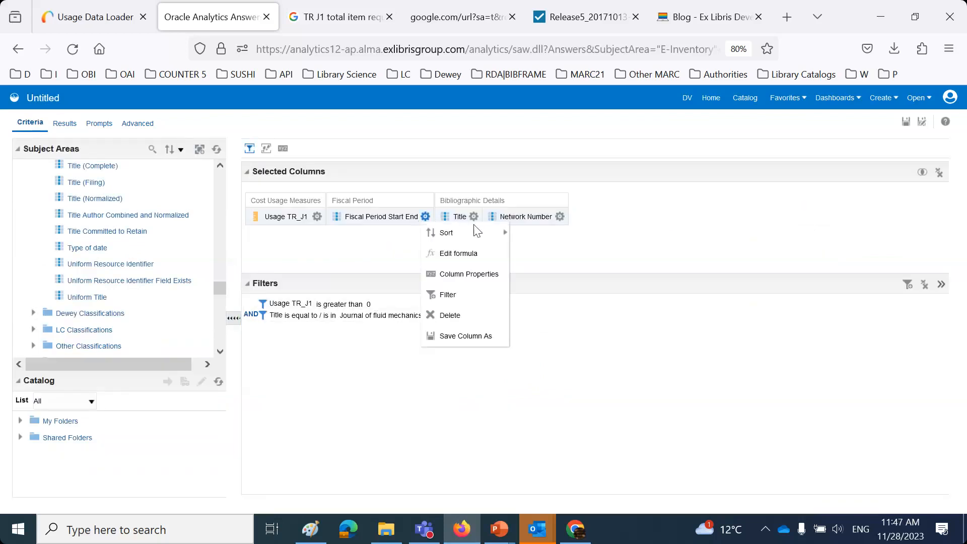
{"action": "left_click", "coordinate": [561, 218]}
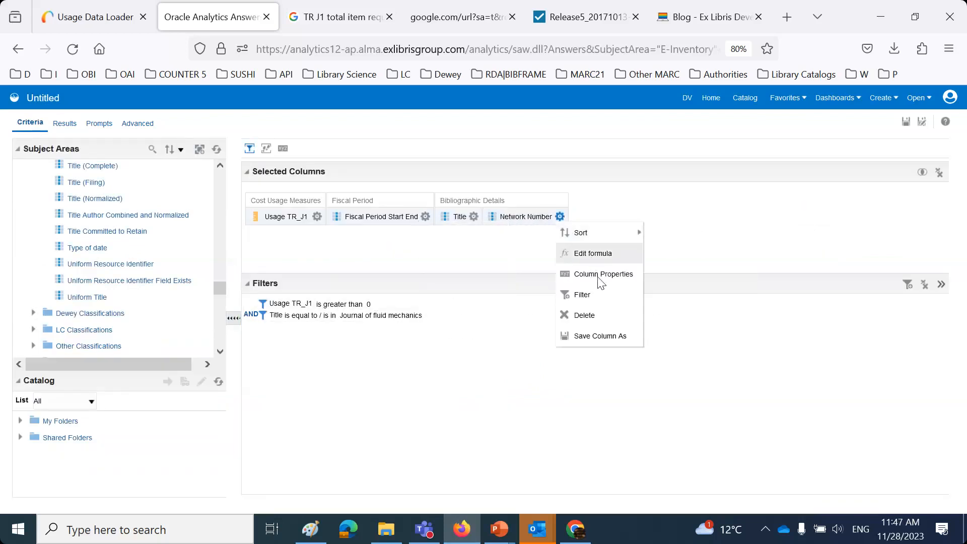
{"action": "left_click", "coordinate": [611, 316]}
{"action": "left_click", "coordinate": [68, 126]}
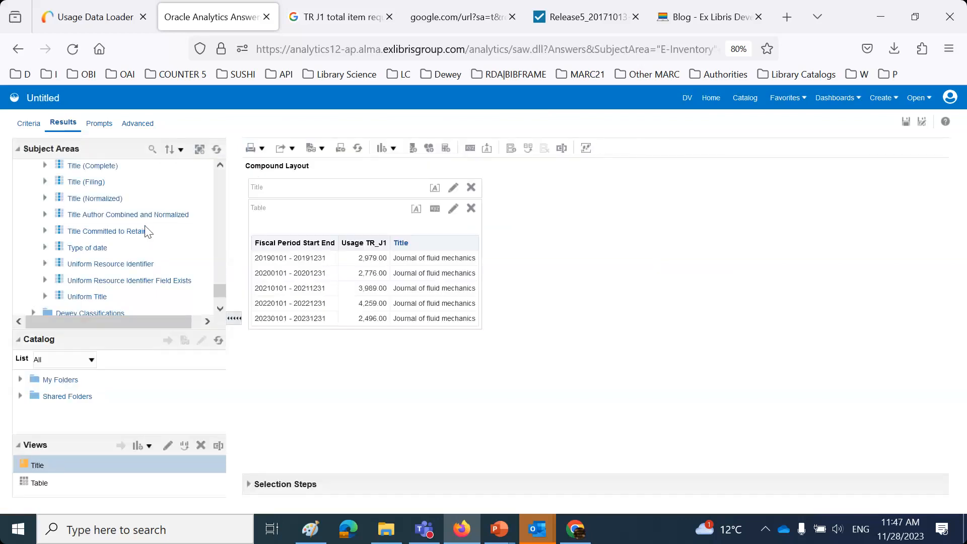
{"action": "scroll", "coordinate": [147, 242], "scroll_direction": "down", "scroll_amount": 3}
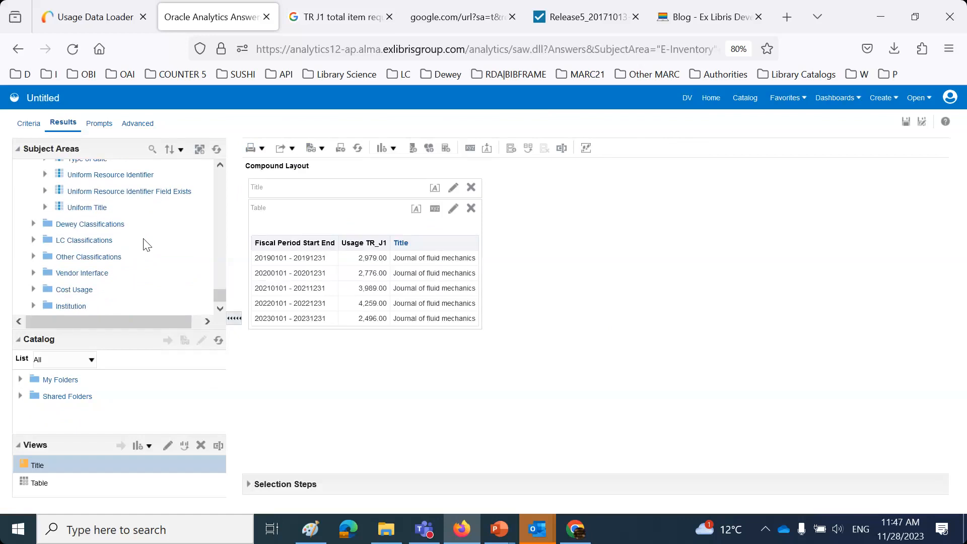
{"action": "scroll", "coordinate": [147, 246], "scroll_direction": "up", "scroll_amount": 10}
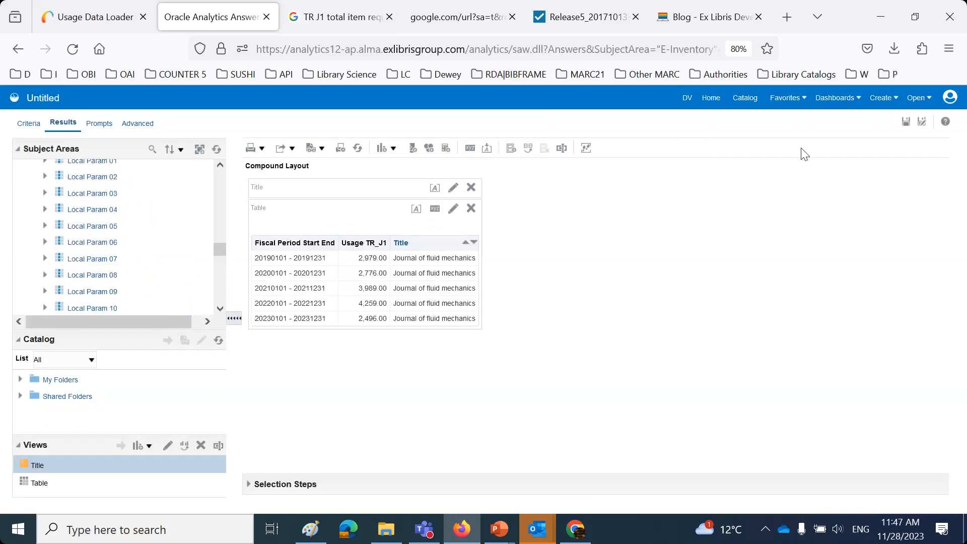
- Create a new analysis based on the Usage Data (COUNTER) subject area
{"action": "left_click", "coordinate": [882, 98]}
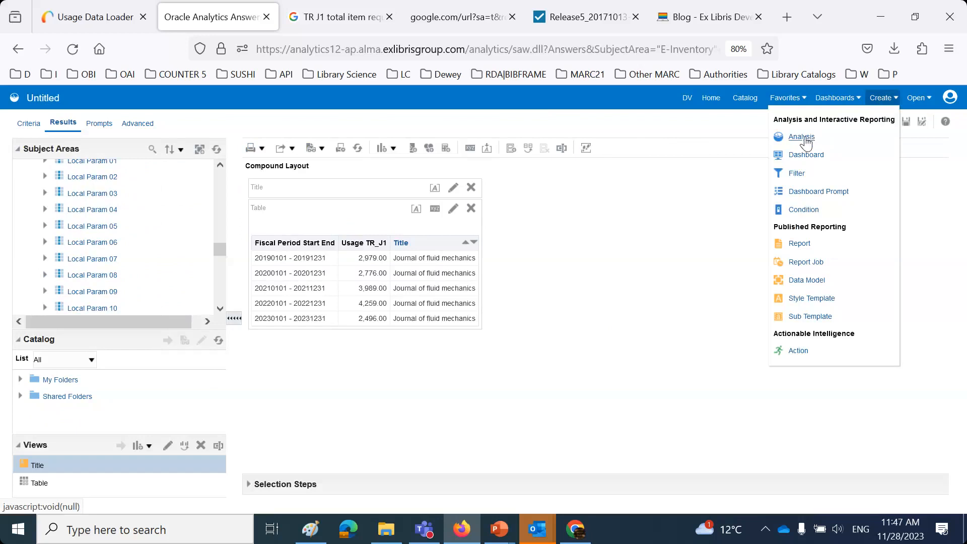
{"action": "left_click", "coordinate": [805, 139]}
{"action": "scroll", "coordinate": [854, 259], "scroll_direction": "down", "scroll_amount": 8}
{"action": "scroll", "coordinate": [857, 267], "scroll_direction": "down", "scroll_amount": 5}
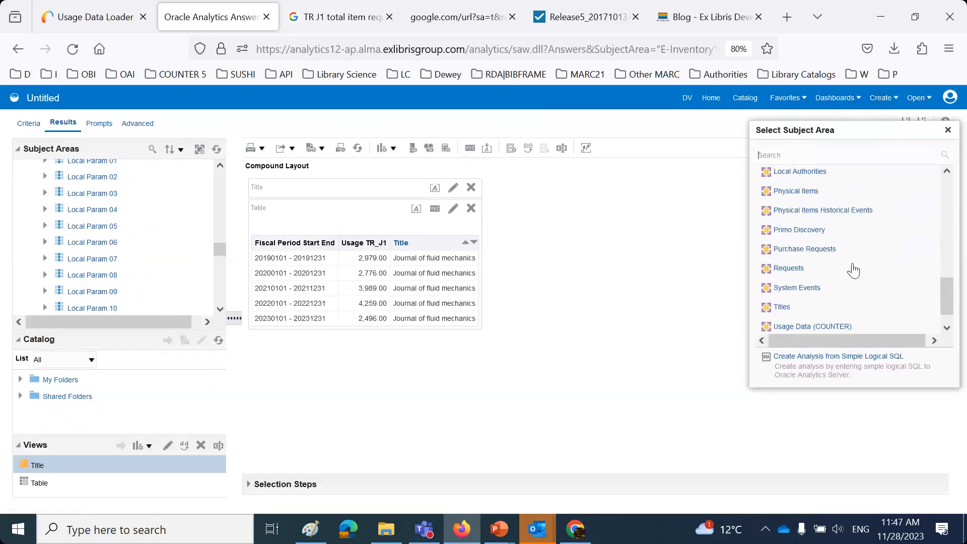
{"action": "left_click", "coordinate": [536, 334]}
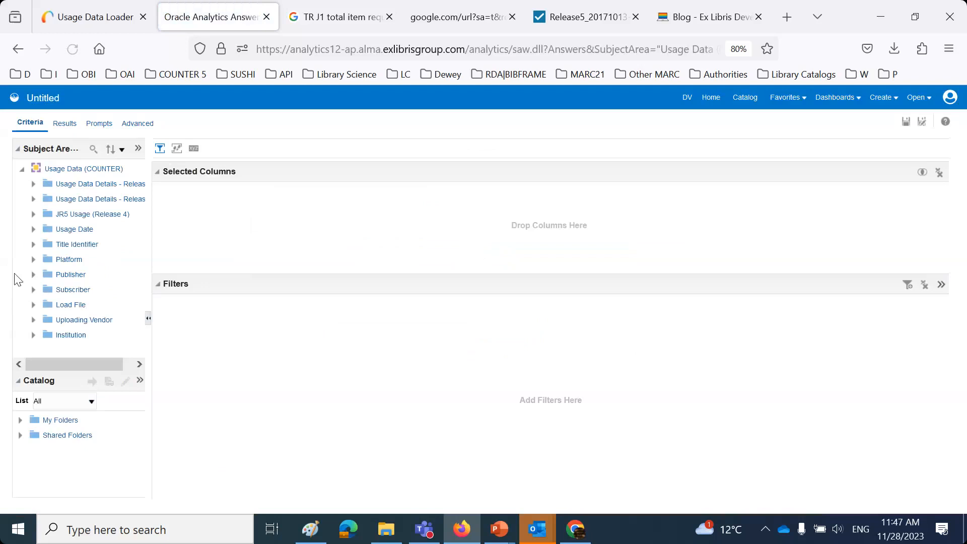
- Add Display Title from the Title Identifier folder to the selected columns
{"action": "left_click", "coordinate": [33, 244]}
{"action": "scroll", "coordinate": [86, 282], "scroll_direction": "down", "scroll_amount": 2}
{"action": "left_click_drag", "start_coordinate": [89, 257], "coordinate": [81, 330]}
{"action": "scroll", "coordinate": [81, 327], "scroll_direction": "down", "scroll_amount": 4}
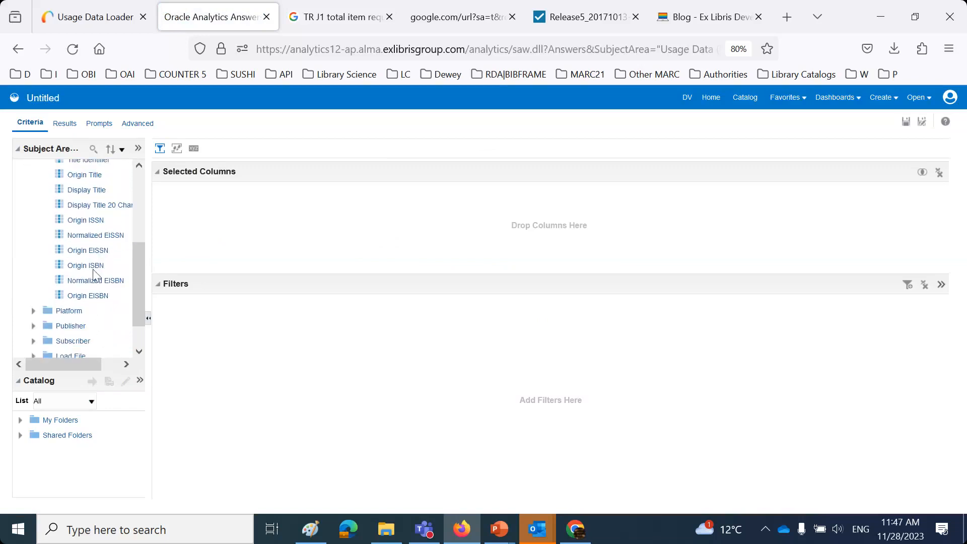
{"action": "left_click_drag", "start_coordinate": [88, 192], "coordinate": [242, 218]}
- Filter Display Title to be equal to Journal of Fluid Mechanics, searching the available values for the journal name
{"action": "left_click", "coordinate": [220, 216]}
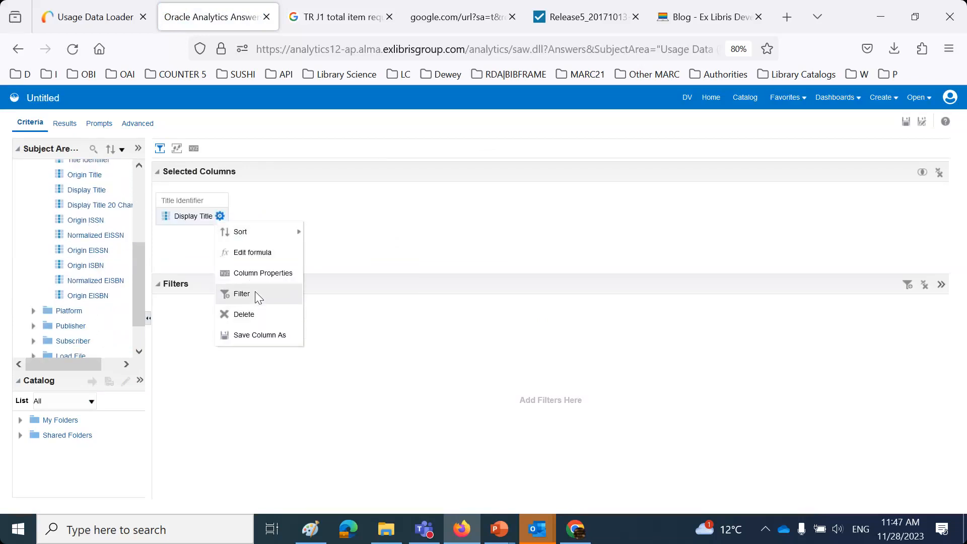
{"action": "left_click", "coordinate": [256, 293]}
{"action": "left_click", "coordinate": [592, 267]}
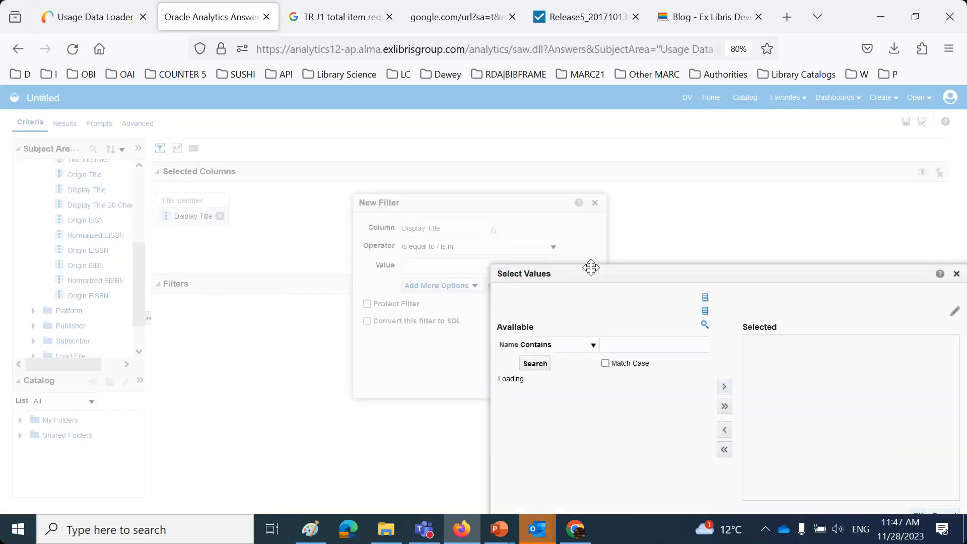
{"action": "type", "text": "Journal of fluid mechanics"}
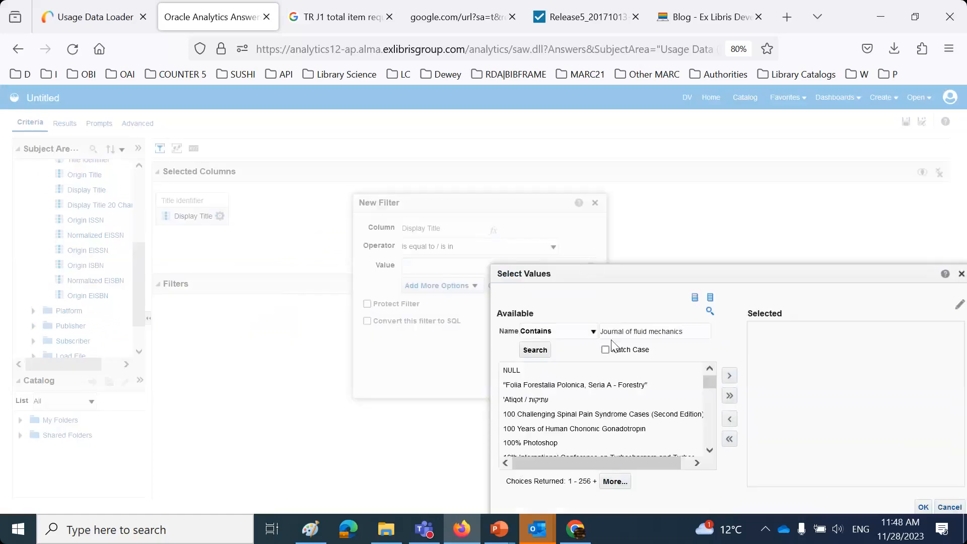
{"action": "key", "text": "Return"}
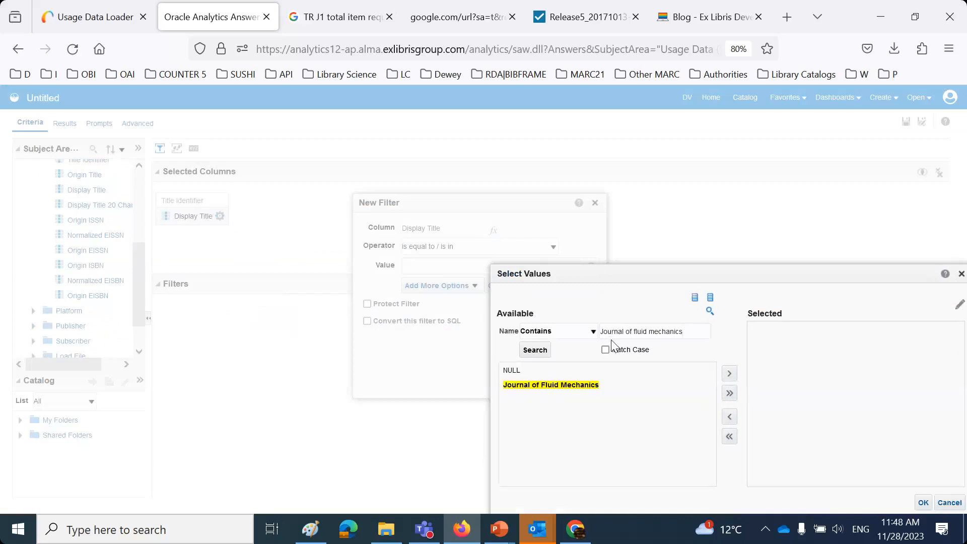
{"action": "left_click", "coordinate": [594, 388]}
{"action": "double_click", "coordinate": [595, 392]}
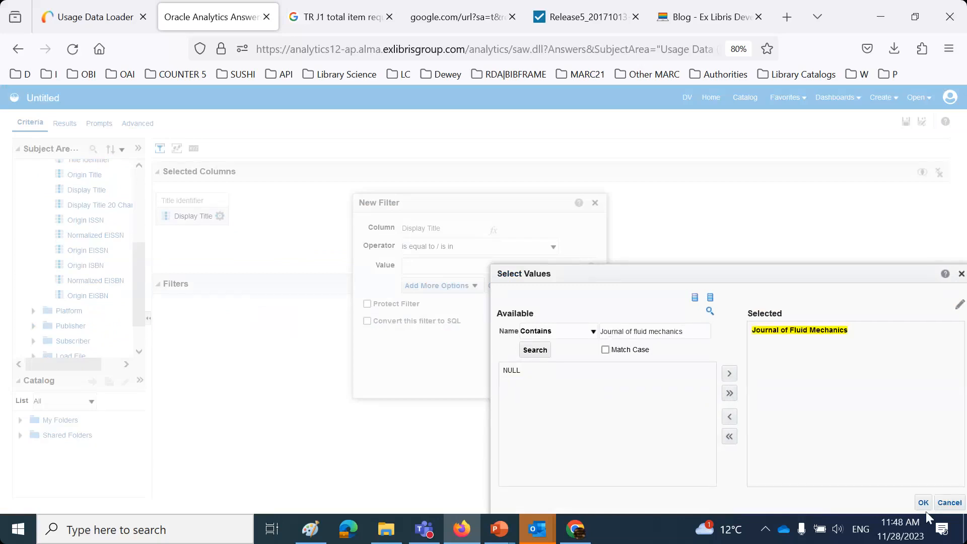
{"action": "left_click", "coordinate": [924, 503]}
{"action": "left_click", "coordinate": [557, 385]}
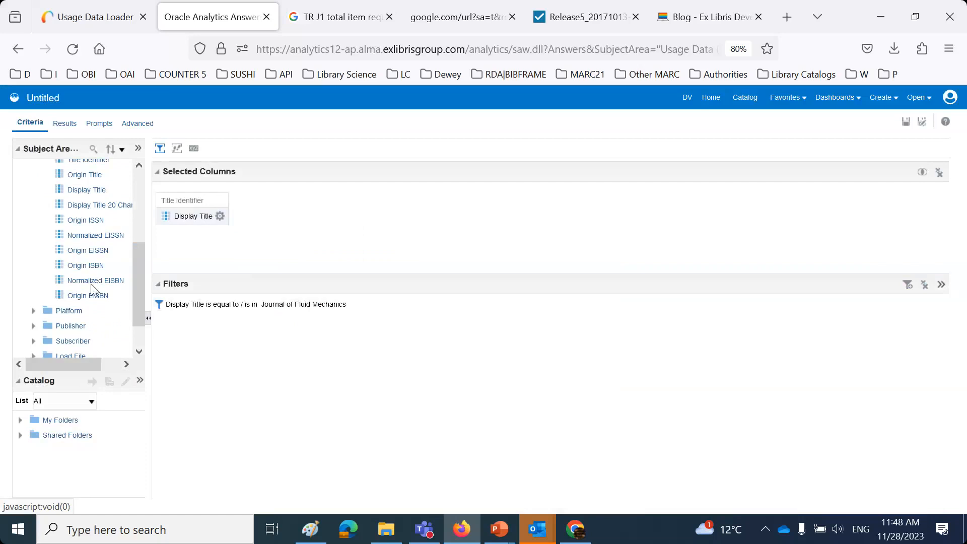
- Search the subject area for TR_J1 and add TR_J1 - Total Item Requests after Display Title
{"action": "scroll", "coordinate": [94, 291], "scroll_direction": "down", "scroll_amount": 1}
{"action": "scroll", "coordinate": [93, 292], "scroll_direction": "up", "scroll_amount": 5}
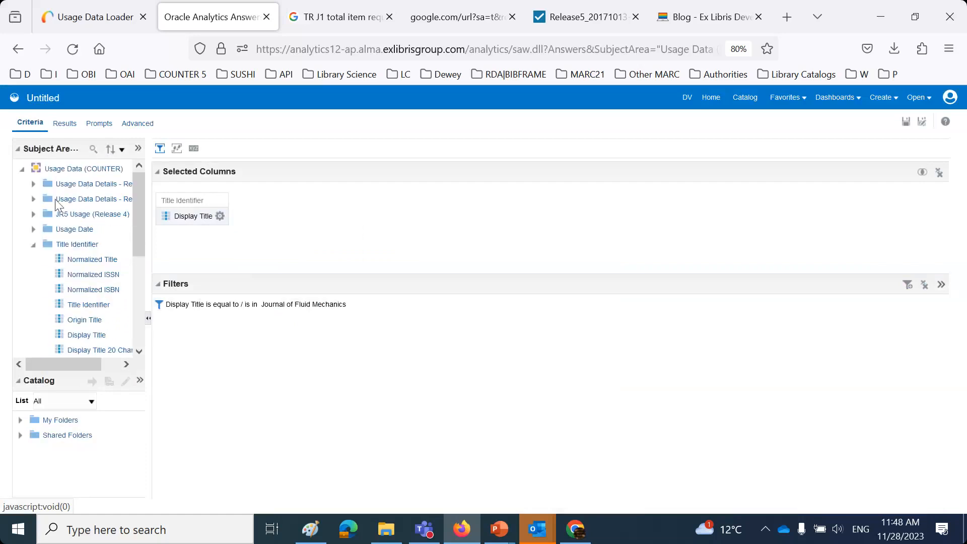
{"action": "left_click", "coordinate": [93, 150]}
{"action": "type", "text": "TR_J1"}
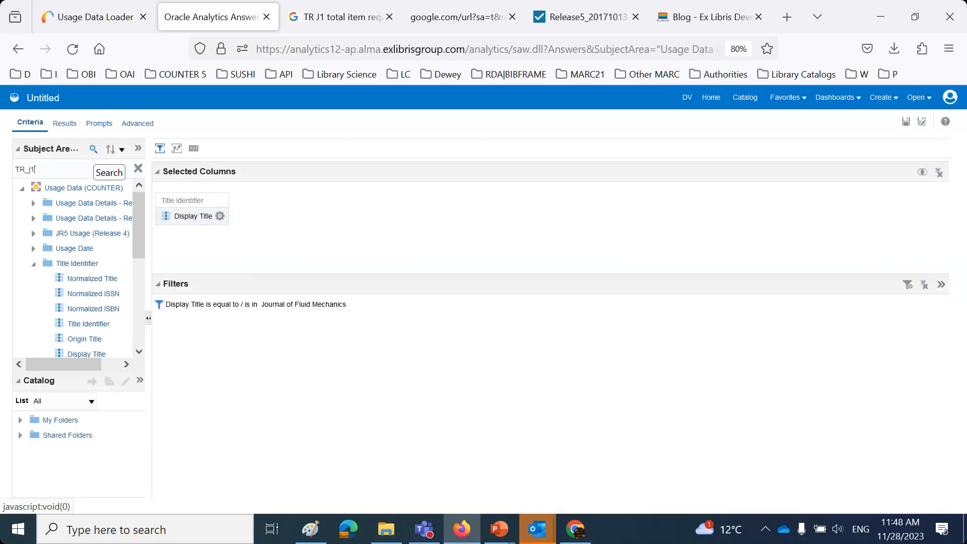
{"action": "key", "text": "Return"}
{"action": "left_click_drag", "start_coordinate": [114, 190], "coordinate": [235, 217]}
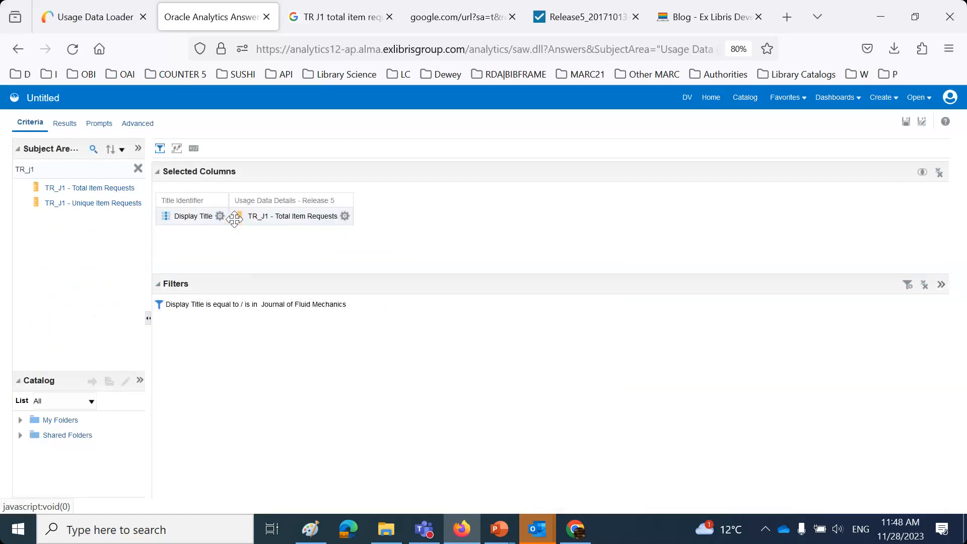
{"action": "left_click", "coordinate": [220, 217]}
- Clear the subject area search and add Usage Date Year and Usage Date Month Key from the Usage Date folder to the selected columns
{"action": "left_click_drag", "start_coordinate": [35, 169], "coordinate": [2, 169]}
{"action": "type", "text": "d"}
{"action": "left_click", "coordinate": [138, 167]}
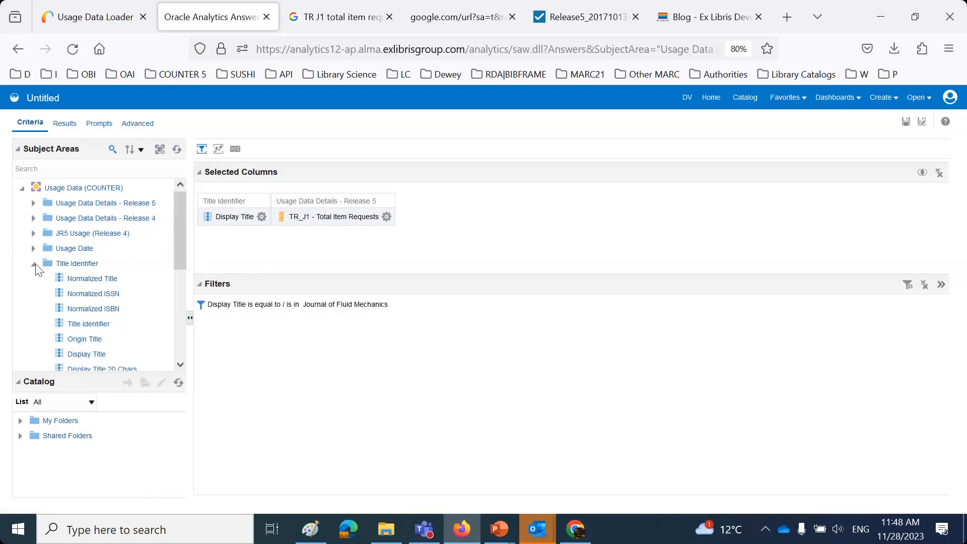
{"action": "left_click", "coordinate": [34, 264]}
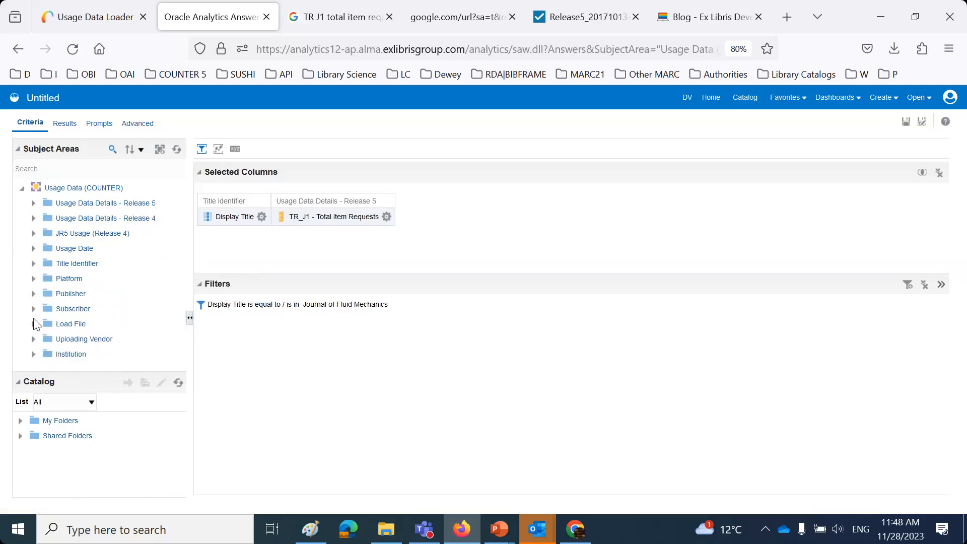
{"action": "left_click", "coordinate": [34, 249]}
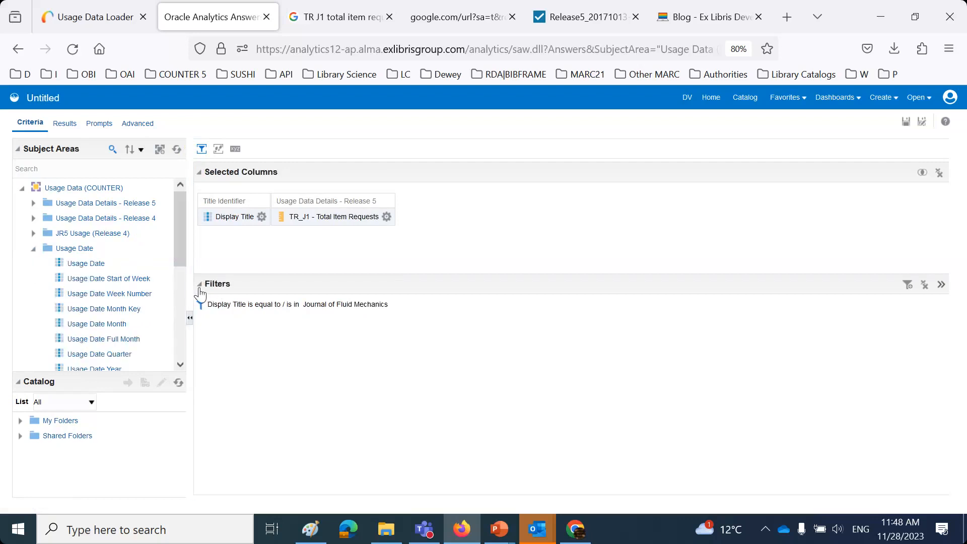
{"action": "left_click_drag", "start_coordinate": [186, 286], "coordinate": [231, 286]}
{"action": "scroll", "coordinate": [116, 291], "scroll_direction": "down", "scroll_amount": 3}
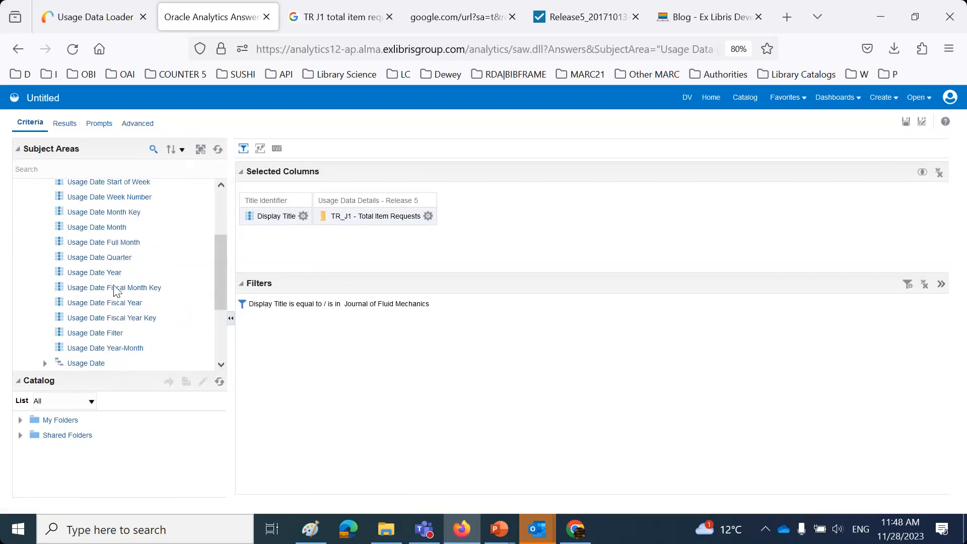
{"action": "left_click_drag", "start_coordinate": [111, 278], "coordinate": [453, 240]}
{"action": "left_click_drag", "start_coordinate": [113, 215], "coordinate": [544, 216]}
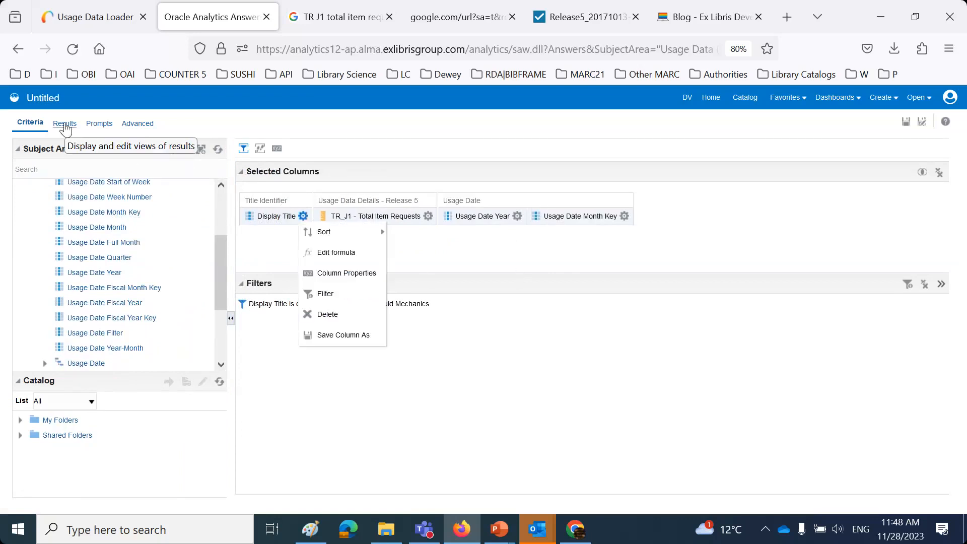
- Display the results, move TR_J1 - Total Item Requests after Usage Date Month Key, and review the monthly usage rows
{"action": "left_click", "coordinate": [65, 124]}
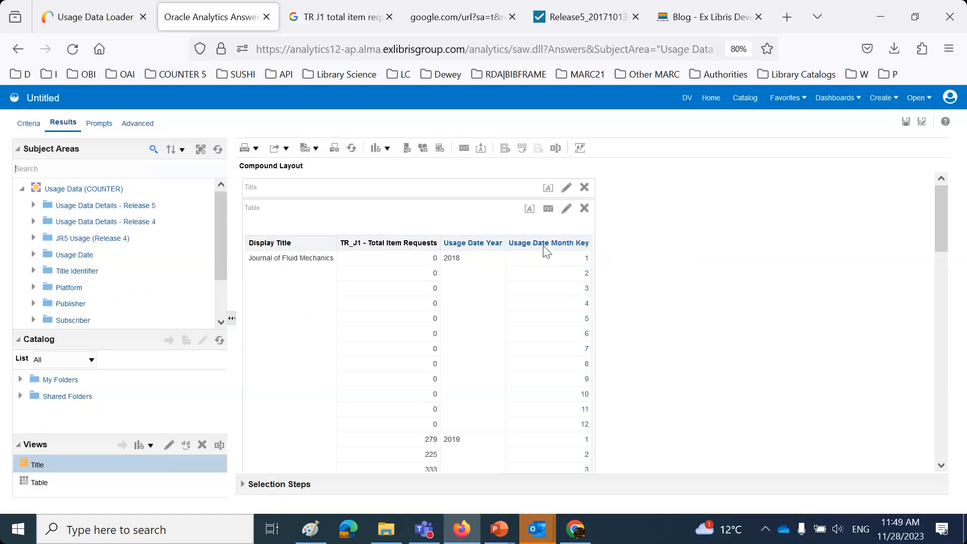
{"action": "left_click_drag", "start_coordinate": [380, 228], "coordinate": [584, 250]}
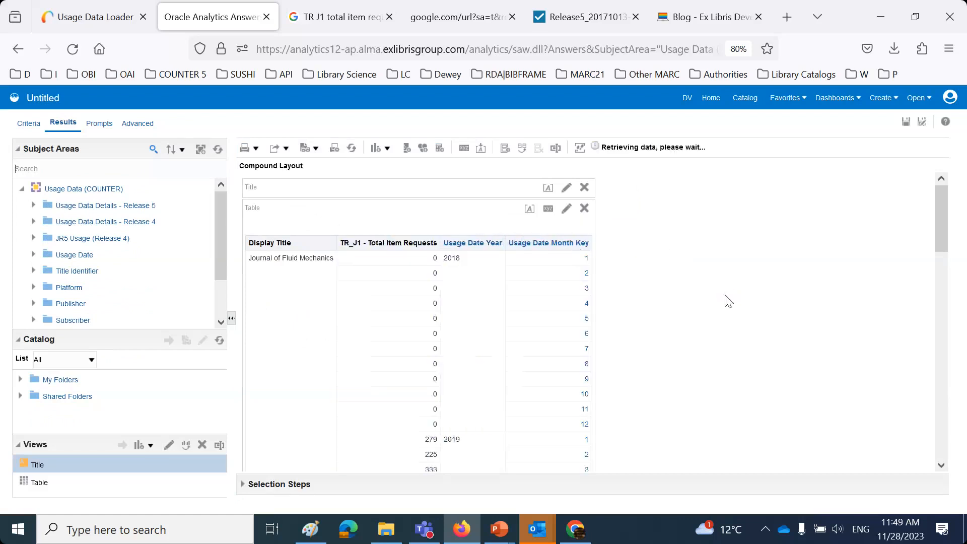
{"action": "scroll", "coordinate": [729, 301], "scroll_direction": "down", "scroll_amount": 15}
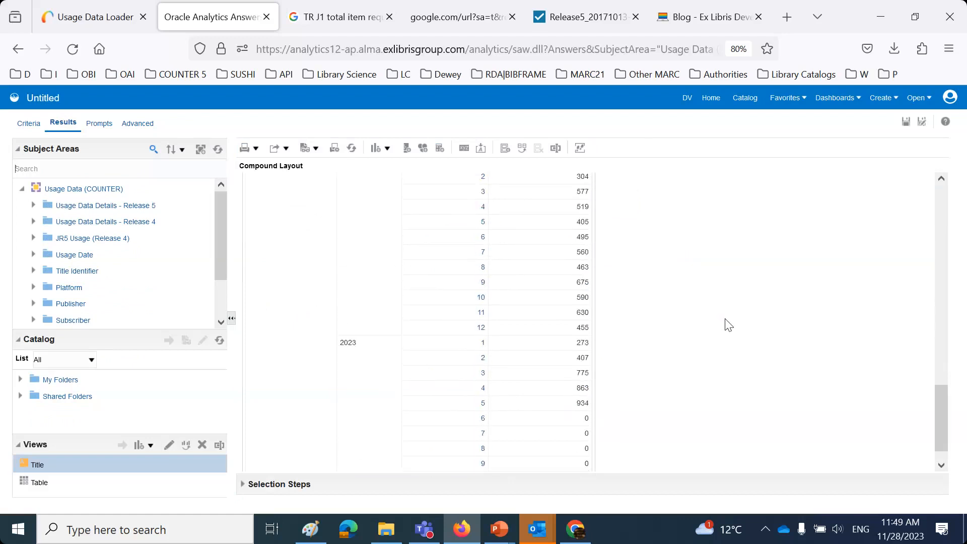
{"action": "scroll", "coordinate": [730, 322], "scroll_direction": "up", "scroll_amount": 15}
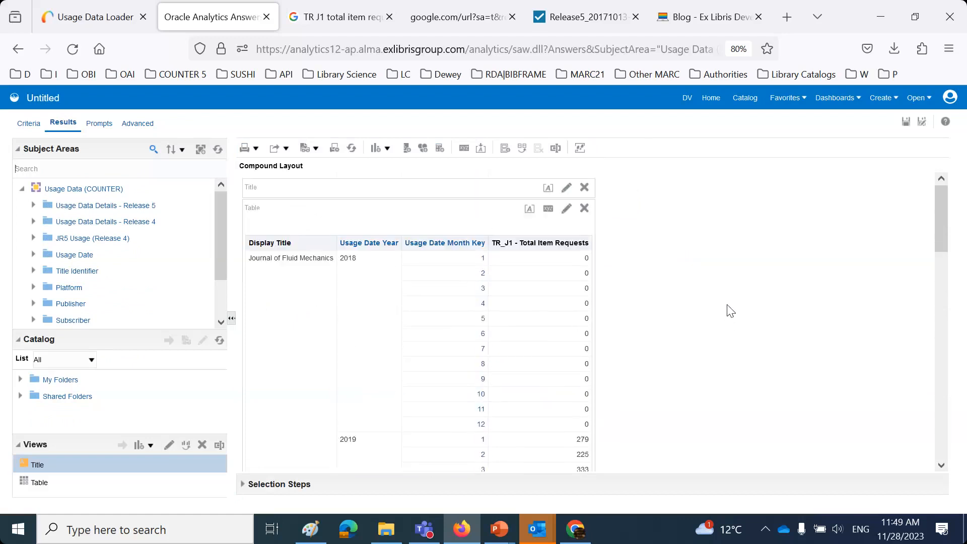
- Add a line graph view of the journal's monthly usage to the compound layout
{"action": "left_click", "coordinate": [377, 148]}
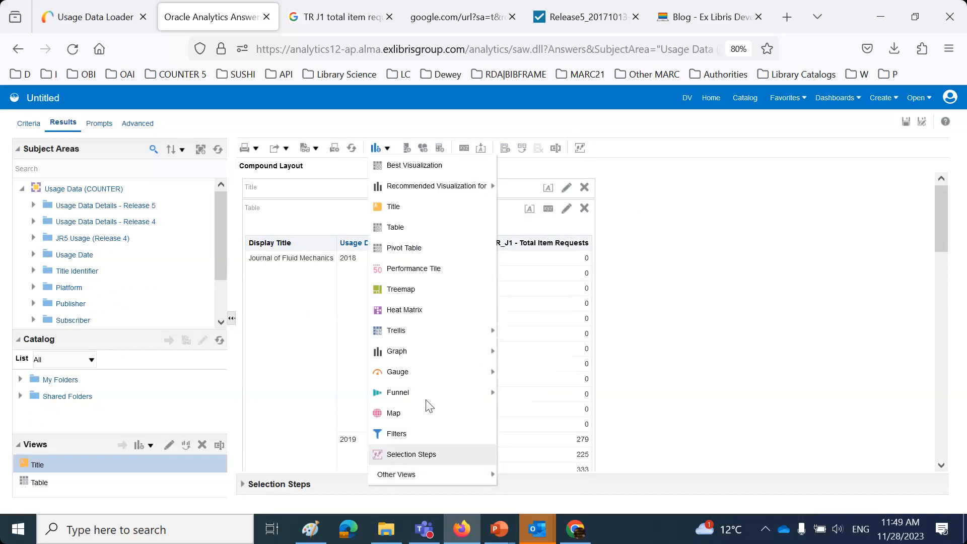
{"action": "mouse_move", "coordinate": [429, 348]}
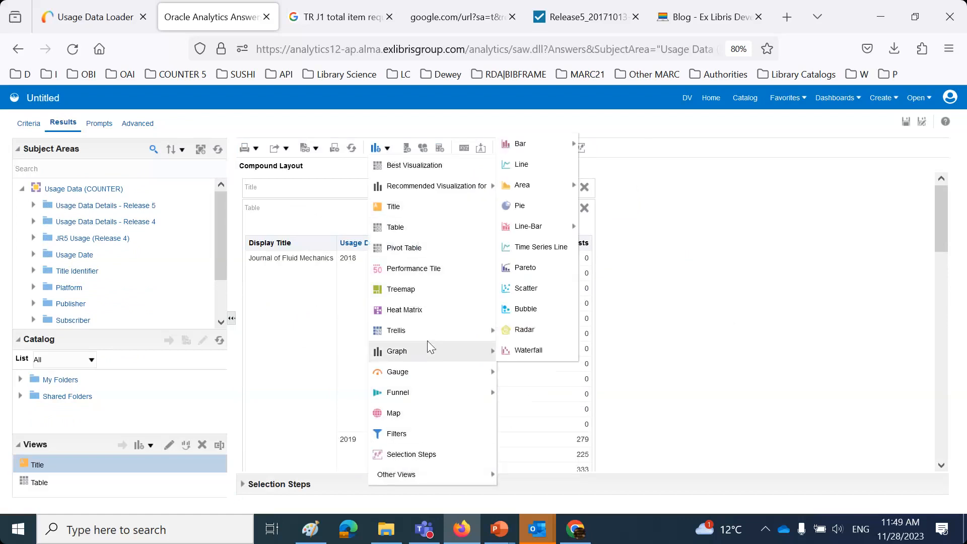
{"action": "left_click", "coordinate": [520, 164]}
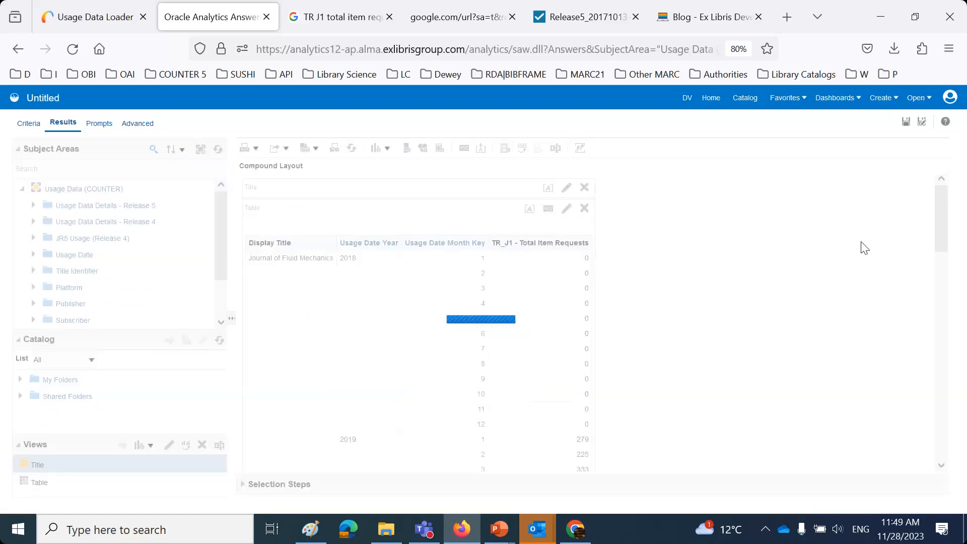
- Edit the line graph and move Usage Date Year from Sections to the horizontal-axis Group By area
{"action": "scroll", "coordinate": [861, 252], "scroll_direction": "down", "scroll_amount": 15}
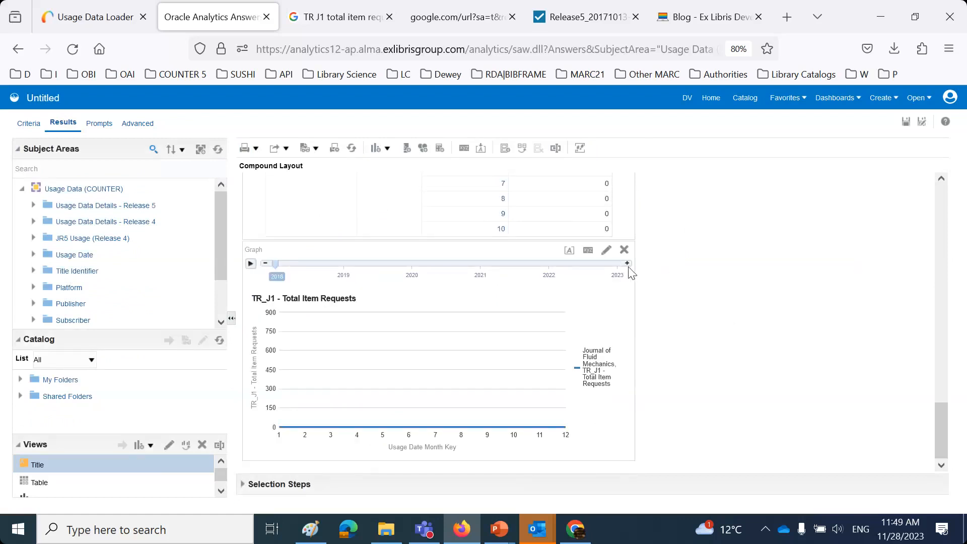
{"action": "left_click", "coordinate": [607, 251]}
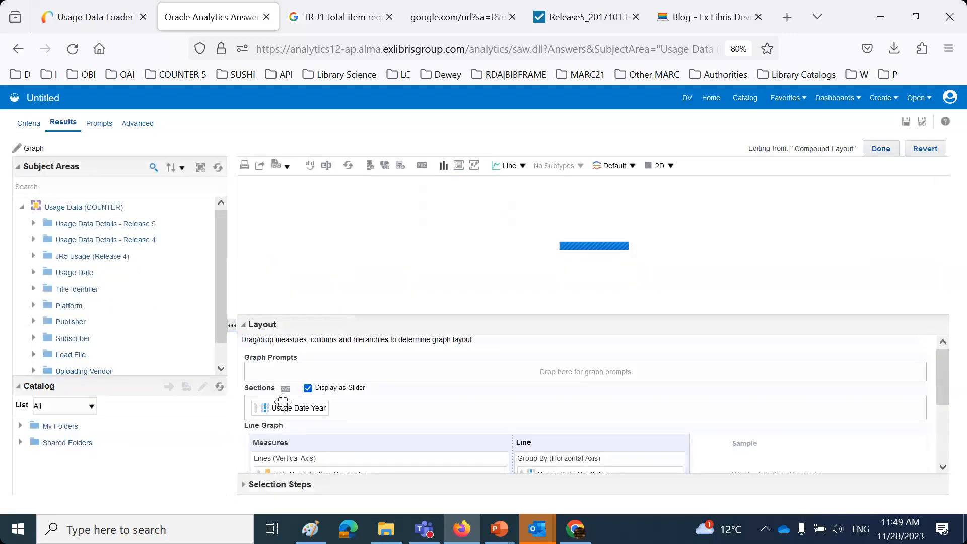
{"action": "scroll", "coordinate": [718, 383], "scroll_direction": "down", "scroll_amount": 3}
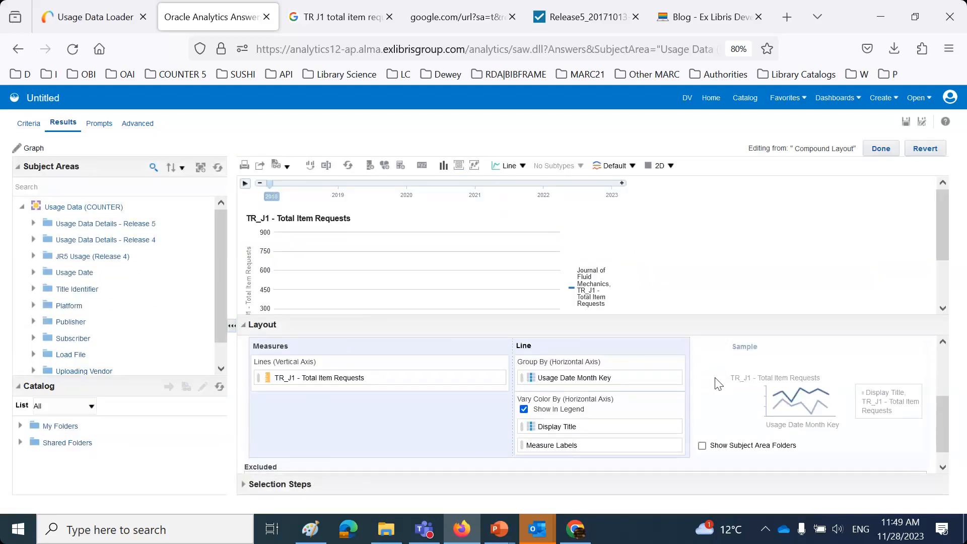
{"action": "scroll", "coordinate": [718, 385], "scroll_direction": "down", "scroll_amount": 1}
{"action": "scroll", "coordinate": [719, 385], "scroll_direction": "up", "scroll_amount": 3}
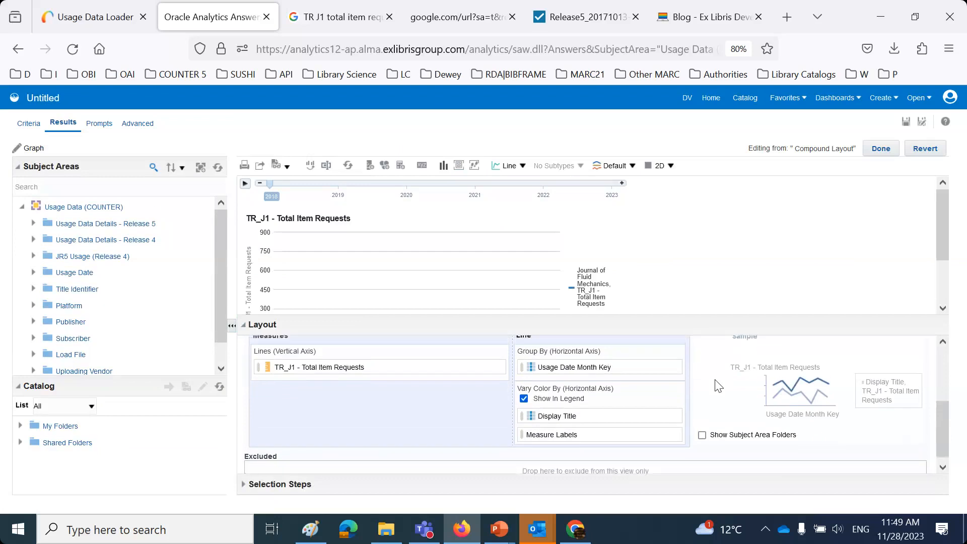
{"action": "left_click_drag", "start_coordinate": [278, 342], "coordinate": [565, 419]}
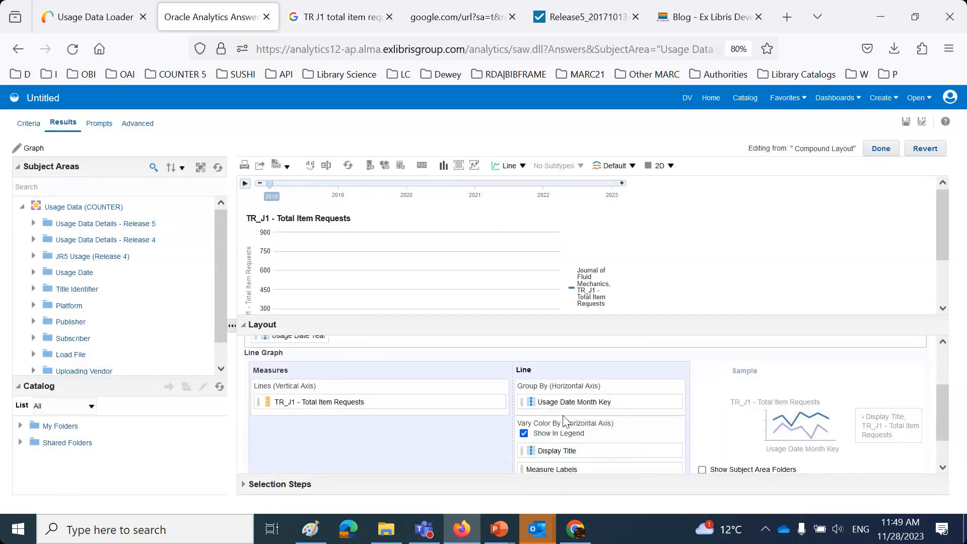
{"action": "left_click_drag", "start_coordinate": [306, 338], "coordinate": [565, 373]}
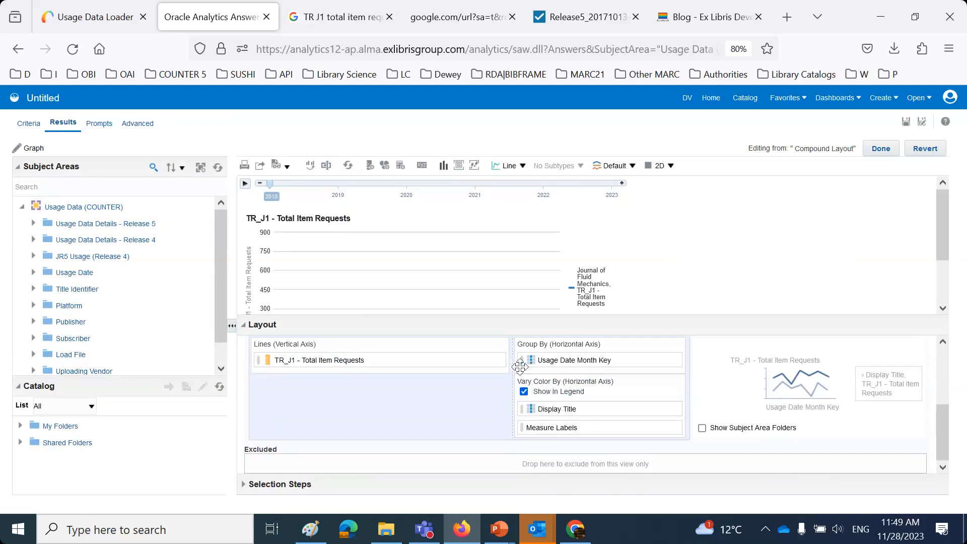
{"action": "scroll", "coordinate": [520, 368], "scroll_direction": "up", "scroll_amount": 2}
{"action": "left_click_drag", "start_coordinate": [525, 327], "coordinate": [524, 261]}
{"action": "left_click_drag", "start_coordinate": [305, 291], "coordinate": [555, 378]}
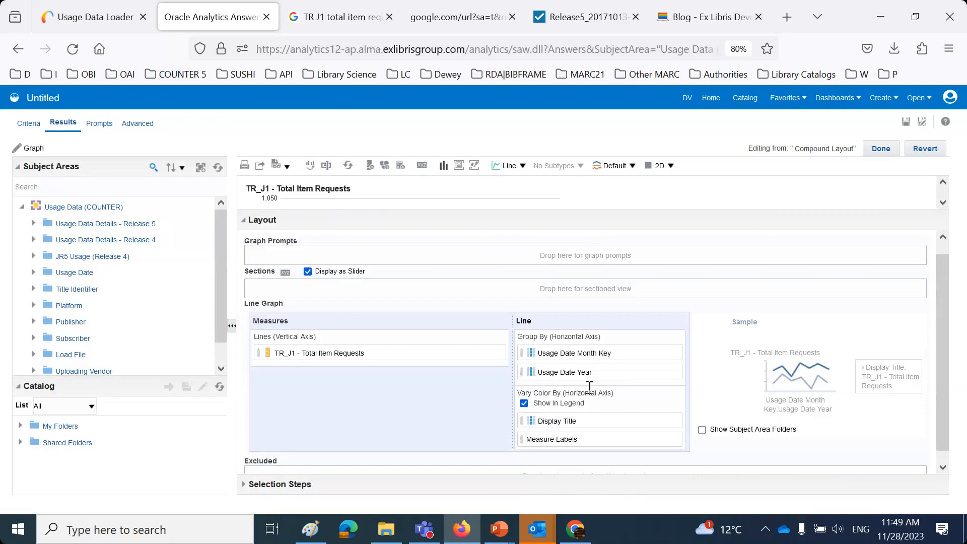
- Place Usage Date Year before Usage Date Month Key in the graph's horizontal-axis grouping, finish editing, and review the graph in the compound layout
{"action": "left_click_drag", "start_coordinate": [579, 372], "coordinate": [589, 339]}
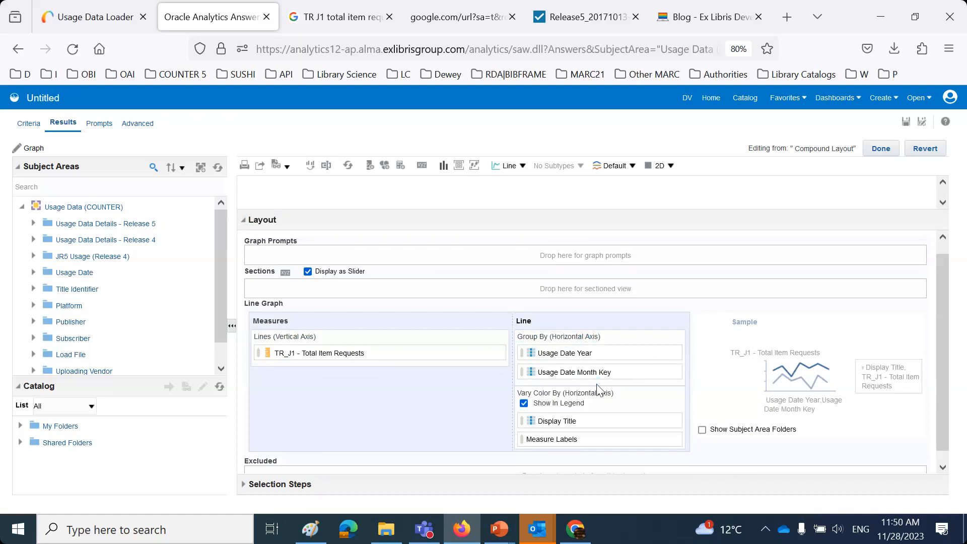
{"action": "scroll", "coordinate": [455, 313], "scroll_direction": "down", "scroll_amount": 1}
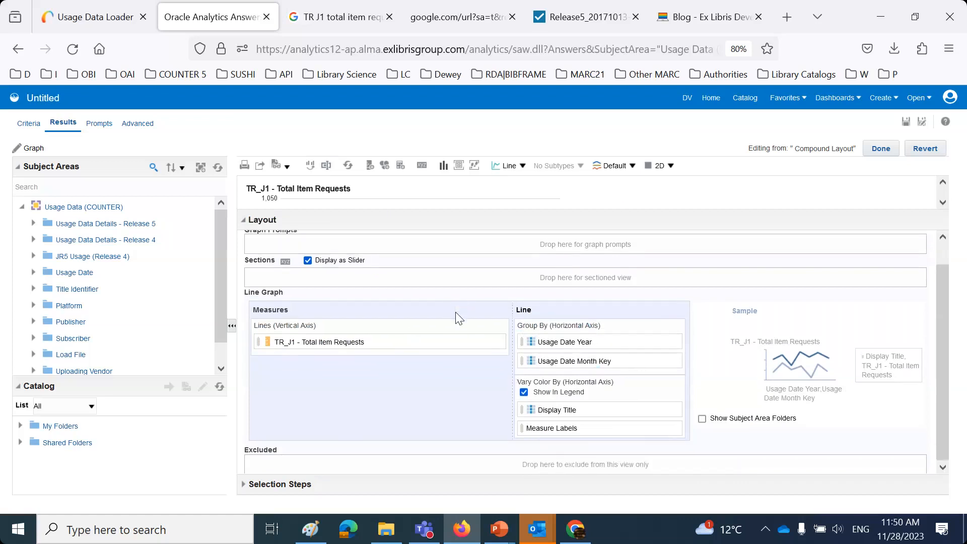
{"action": "scroll", "coordinate": [456, 317], "scroll_direction": "up", "scroll_amount": 1}
{"action": "left_click_drag", "start_coordinate": [556, 215], "coordinate": [589, 418]}
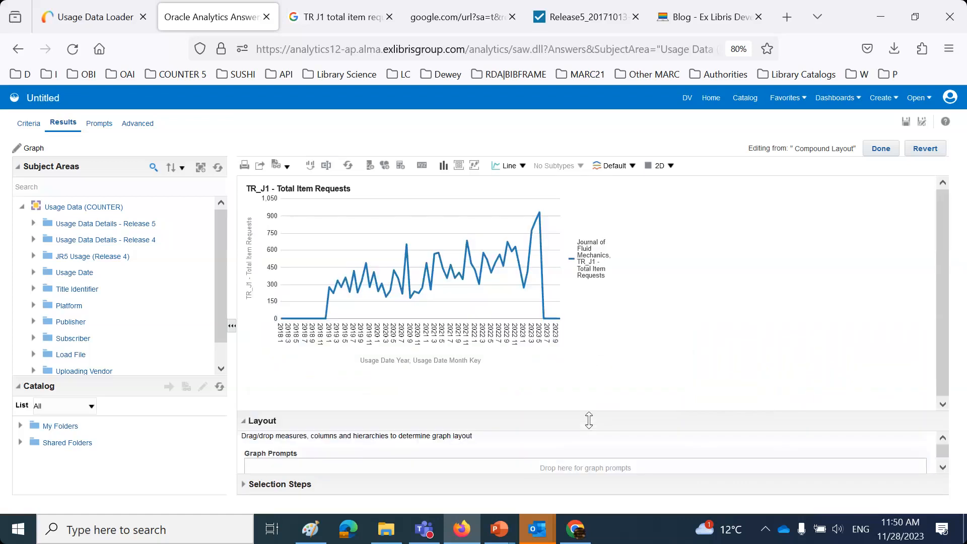
{"action": "left_click", "coordinate": [880, 149]}
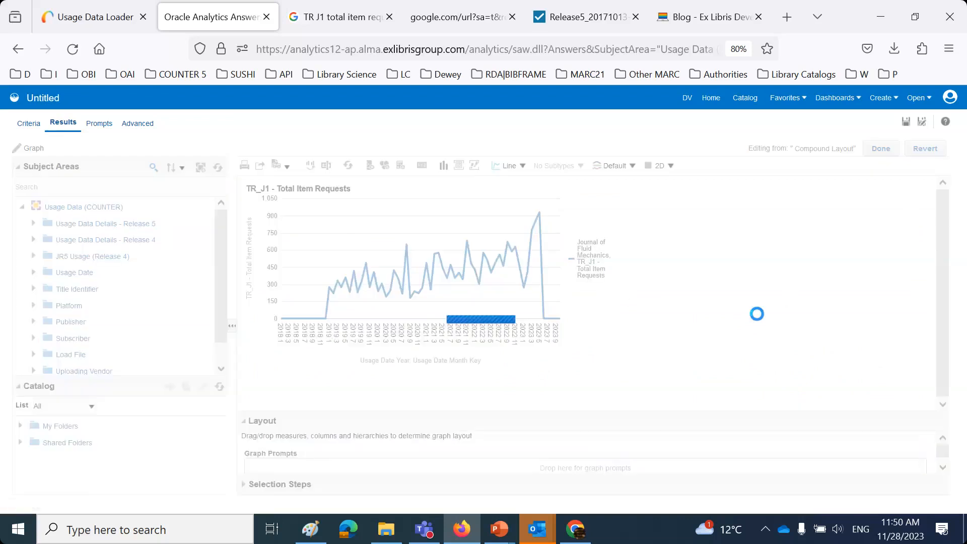
{"action": "scroll", "coordinate": [786, 323], "scroll_direction": "down", "scroll_amount": 15}
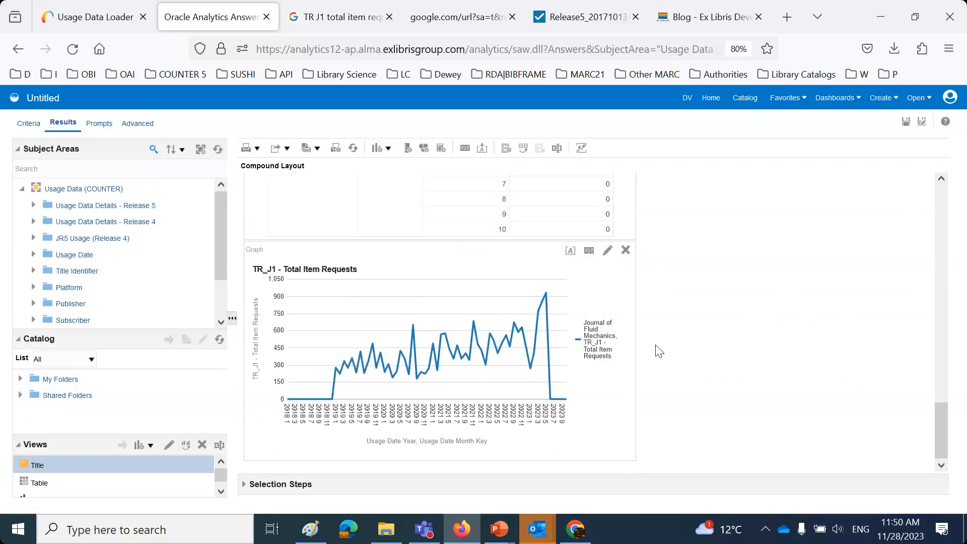
{"action": "scroll", "coordinate": [660, 351], "scroll_direction": "up", "scroll_amount": 4}
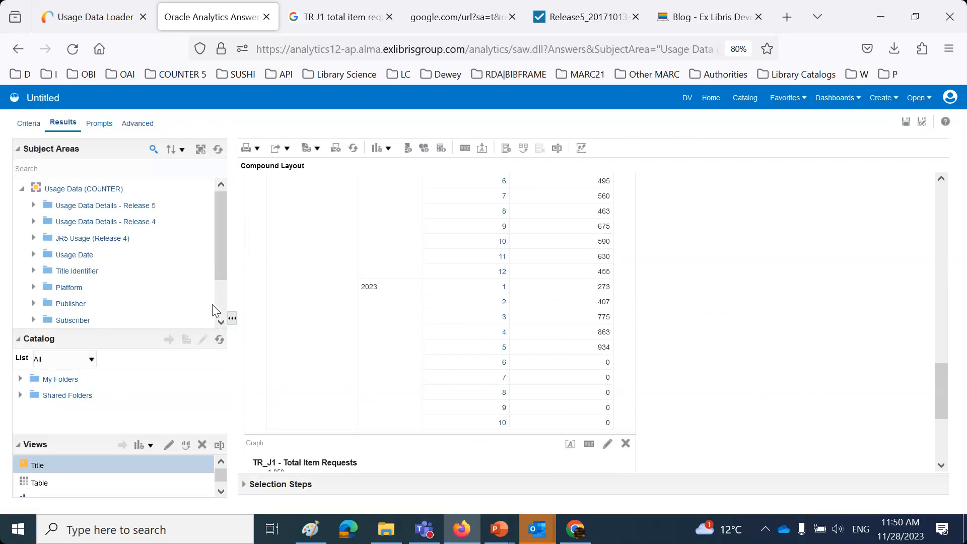
- Expand Usage Data Details - Release 5 and examine its DR, PR and TR measures, including No License and Limit Exceeded
{"action": "left_click", "coordinate": [34, 205]}
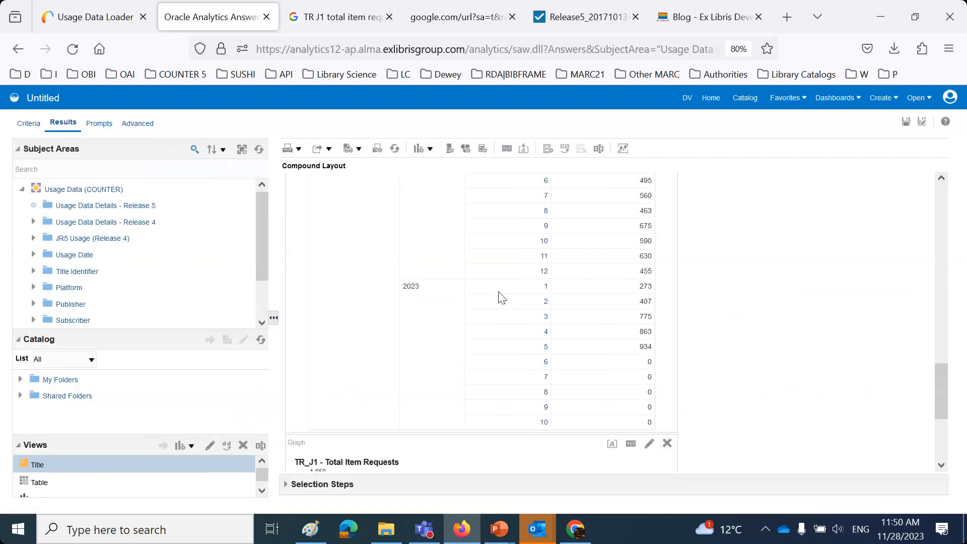
{"action": "scroll", "coordinate": [215, 269], "scroll_direction": "down", "scroll_amount": 5}
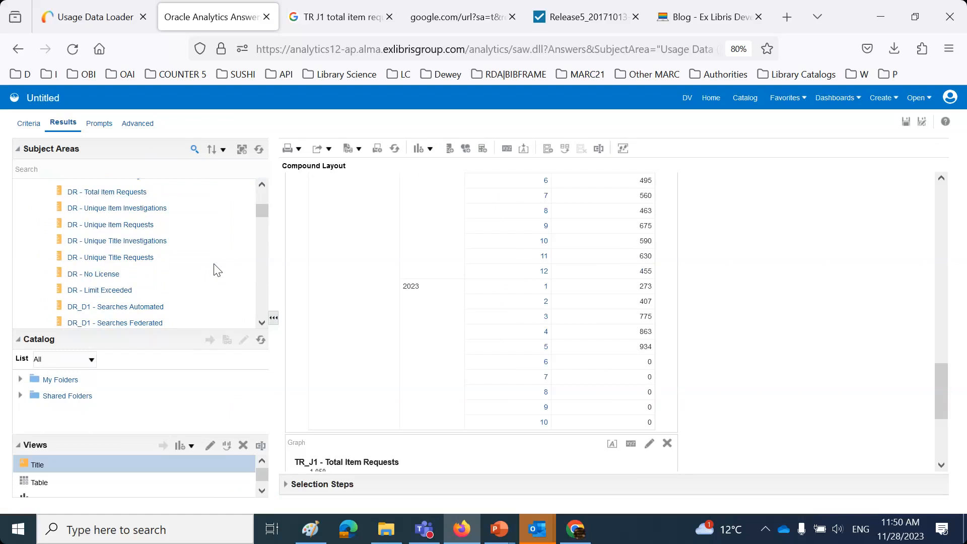
{"action": "left_click", "coordinate": [814, 14]}
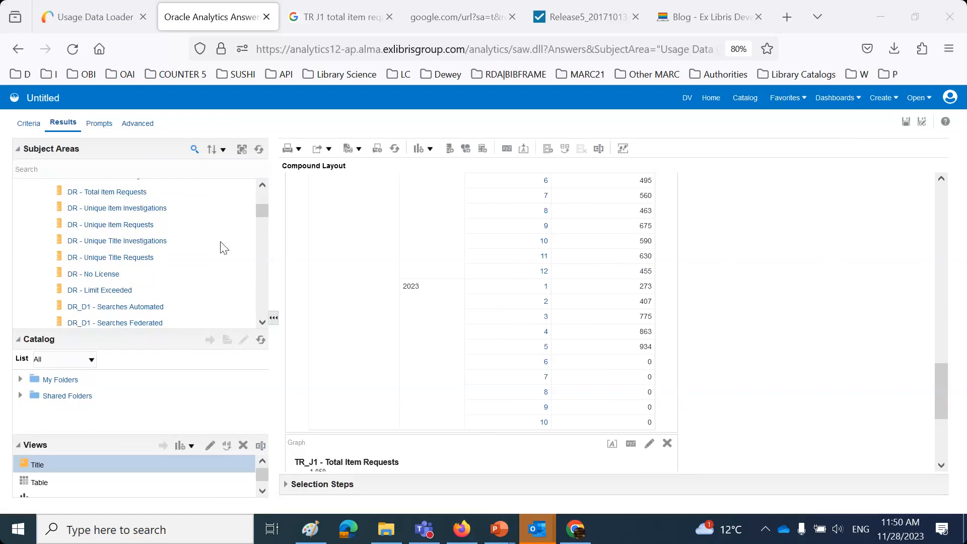
{"action": "left_click", "coordinate": [104, 276]}
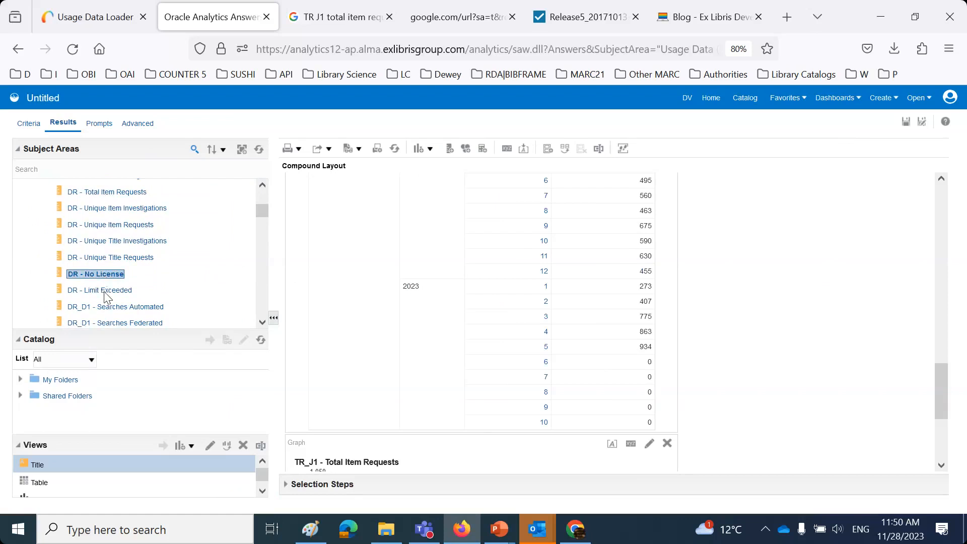
{"action": "left_click", "coordinate": [107, 291]}
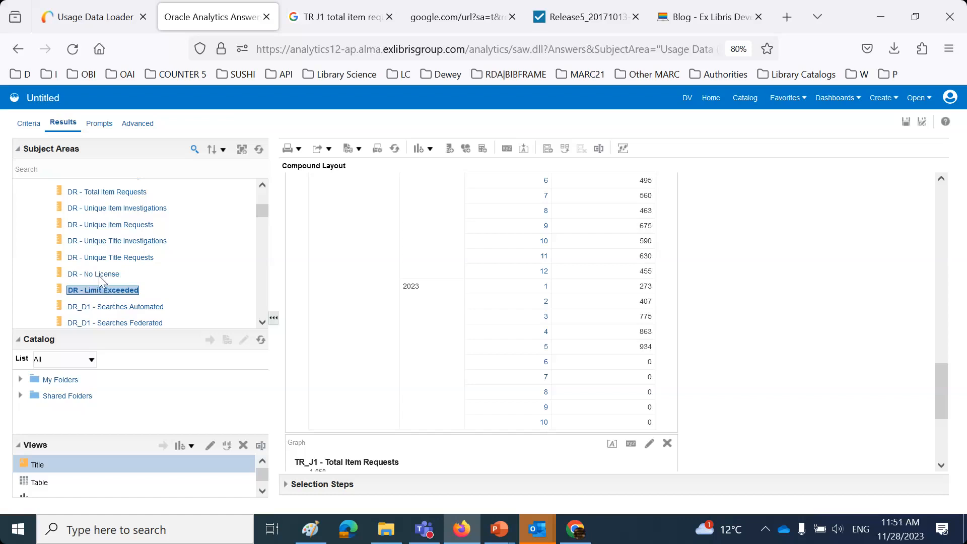
{"action": "left_click", "coordinate": [101, 277]}
{"action": "scroll", "coordinate": [103, 283], "scroll_direction": "down", "scroll_amount": 2}
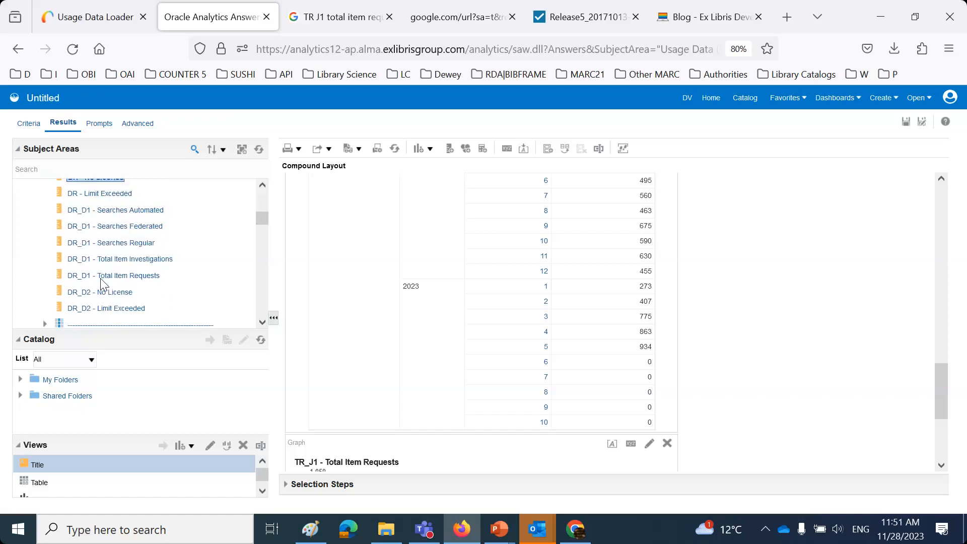
{"action": "left_click", "coordinate": [112, 303]}
{"action": "left_click", "coordinate": [113, 293]}
{"action": "left_click", "coordinate": [123, 304]}
{"action": "scroll", "coordinate": [125, 305], "scroll_direction": "down", "scroll_amount": 2}
{"action": "scroll", "coordinate": [124, 302], "scroll_direction": "down", "scroll_amount": 4}
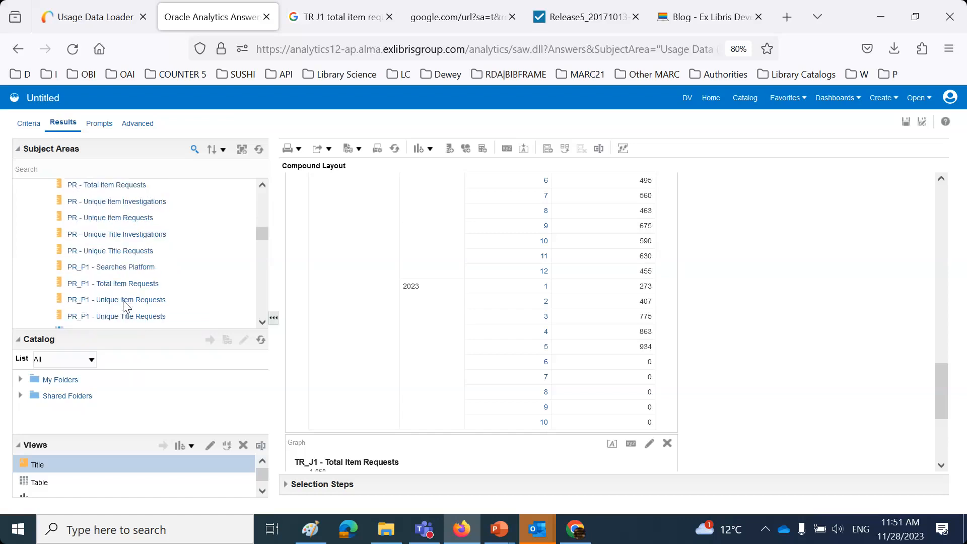
{"action": "scroll", "coordinate": [125, 305], "scroll_direction": "down", "scroll_amount": 4}
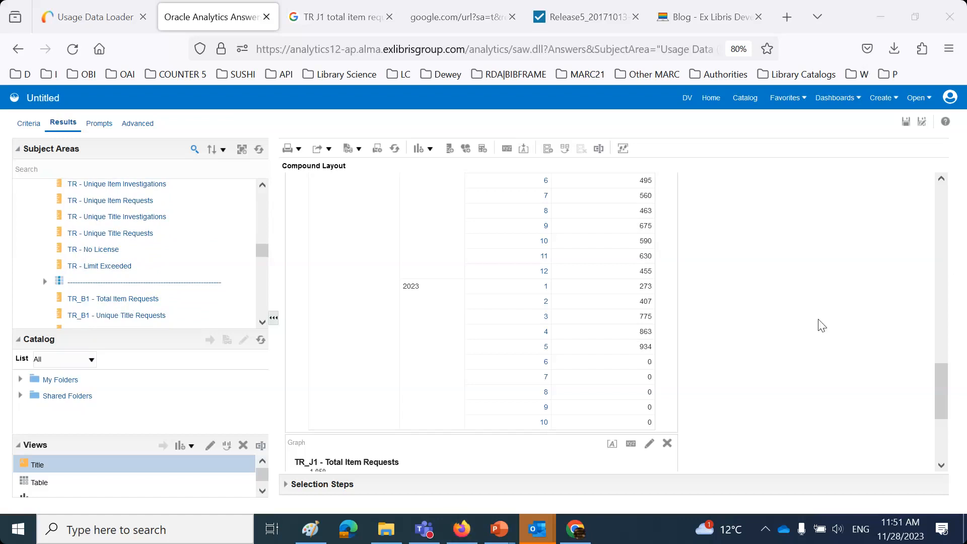
- Create a new analysis from the Titles subject area, leaving the unsaved usage analysis
{"action": "left_click", "coordinate": [882, 98]}
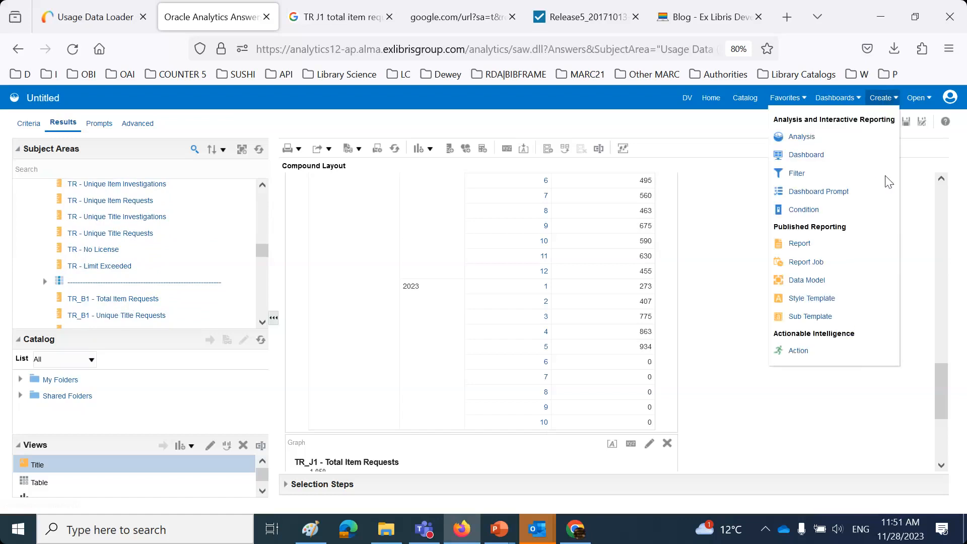
{"action": "left_click", "coordinate": [802, 136]}
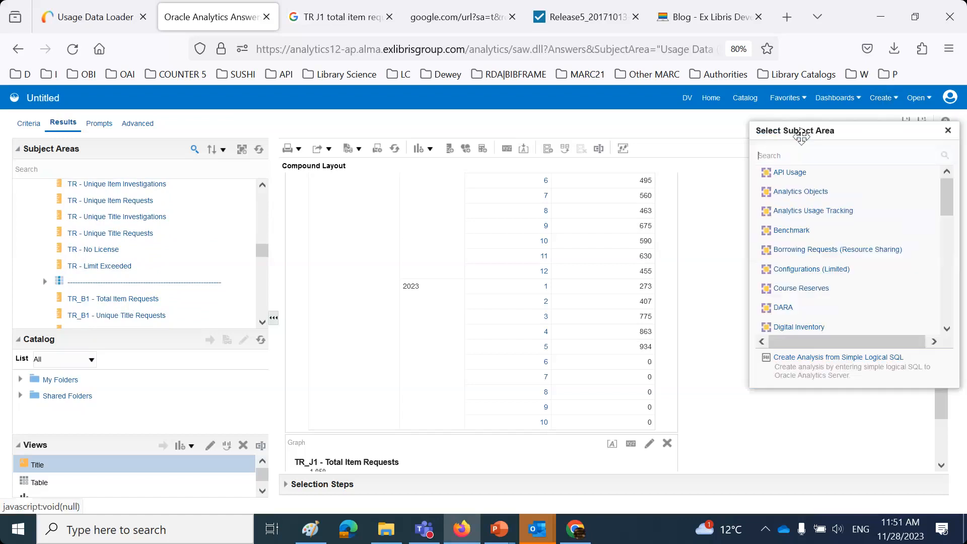
{"action": "scroll", "coordinate": [822, 252], "scroll_direction": "down", "scroll_amount": 8}
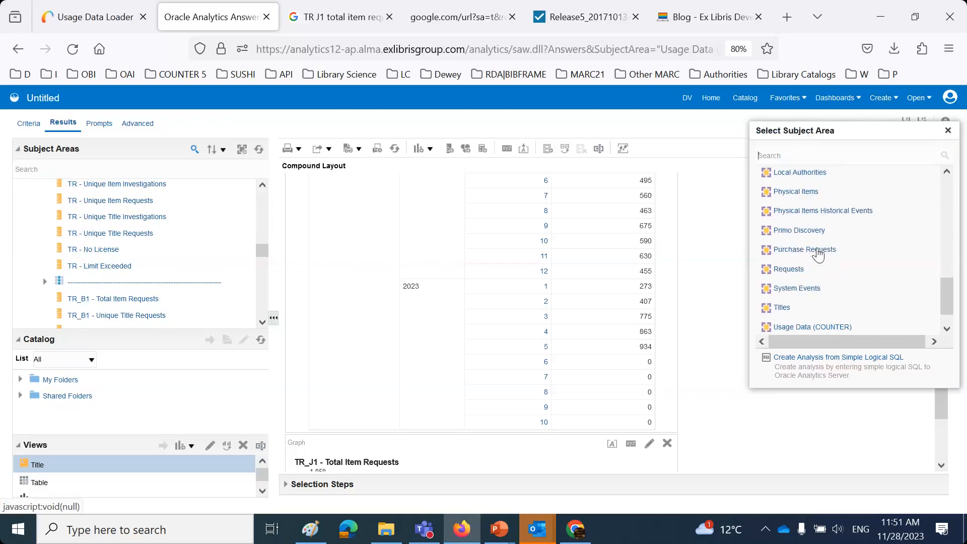
{"action": "left_click", "coordinate": [790, 309]}
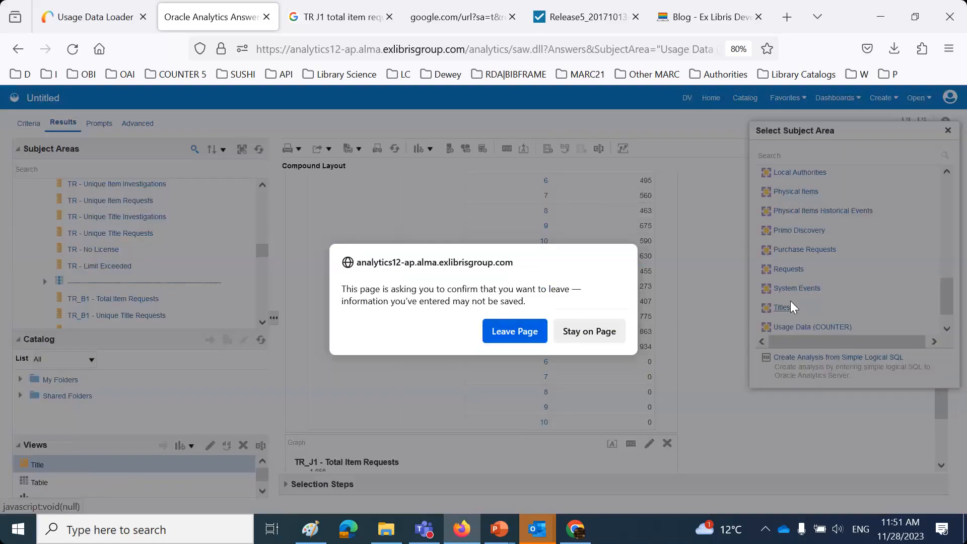
{"action": "left_click", "coordinate": [516, 332]}
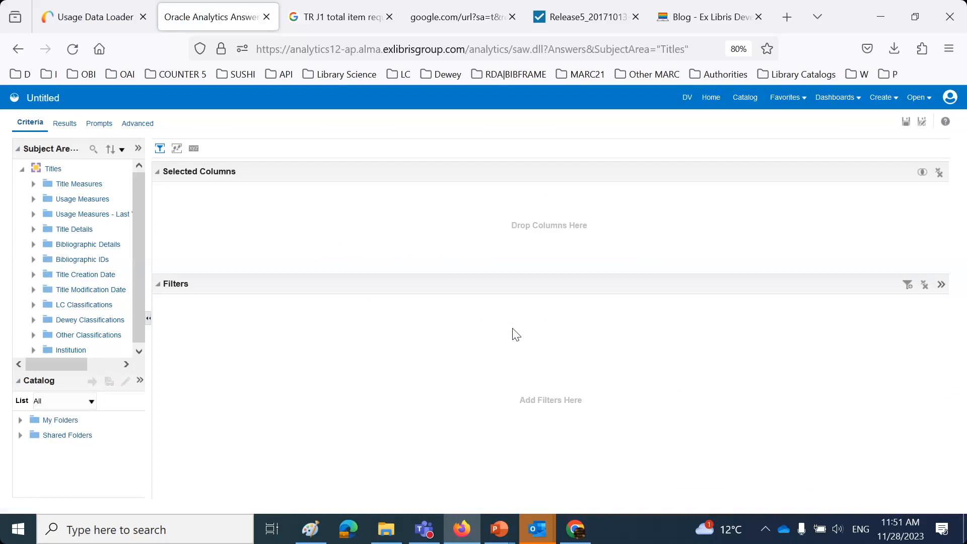
- Widen the subject area list, expand Title Measures, and examine its measures for titles, physical items, holdings and portfolios
{"action": "left_click_drag", "start_coordinate": [149, 237], "coordinate": [574, 269]}
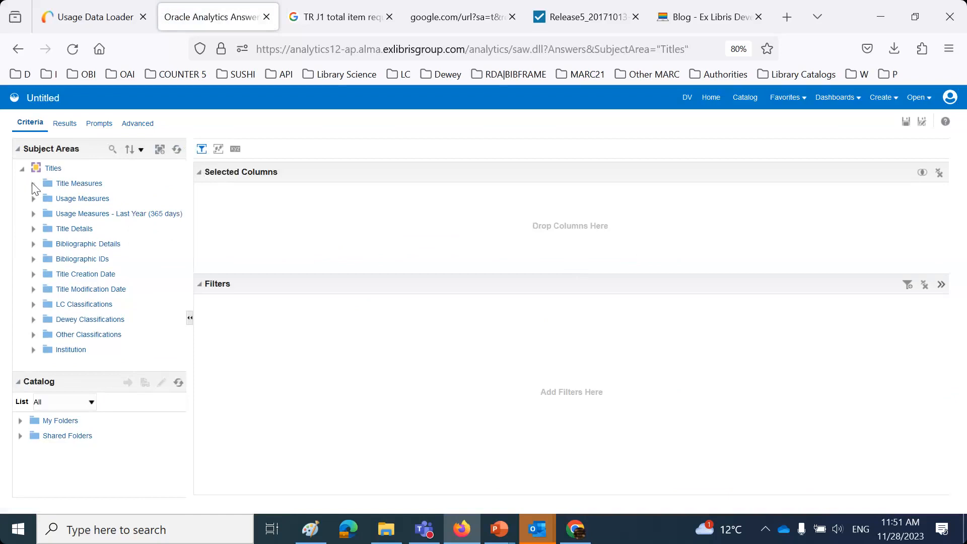
{"action": "left_click", "coordinate": [34, 185]}
{"action": "left_click_drag", "start_coordinate": [190, 254], "coordinate": [585, 264]}
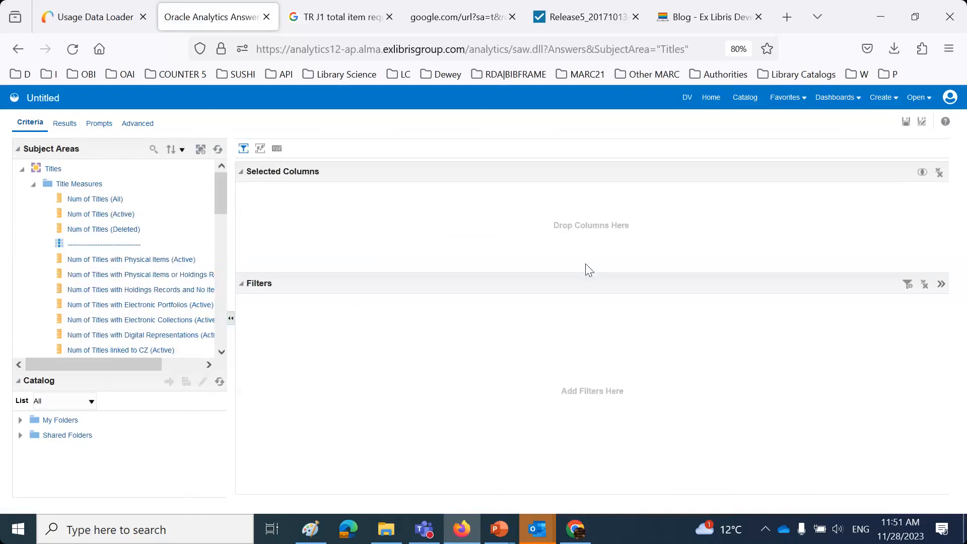
{"action": "left_click", "coordinate": [162, 259]}
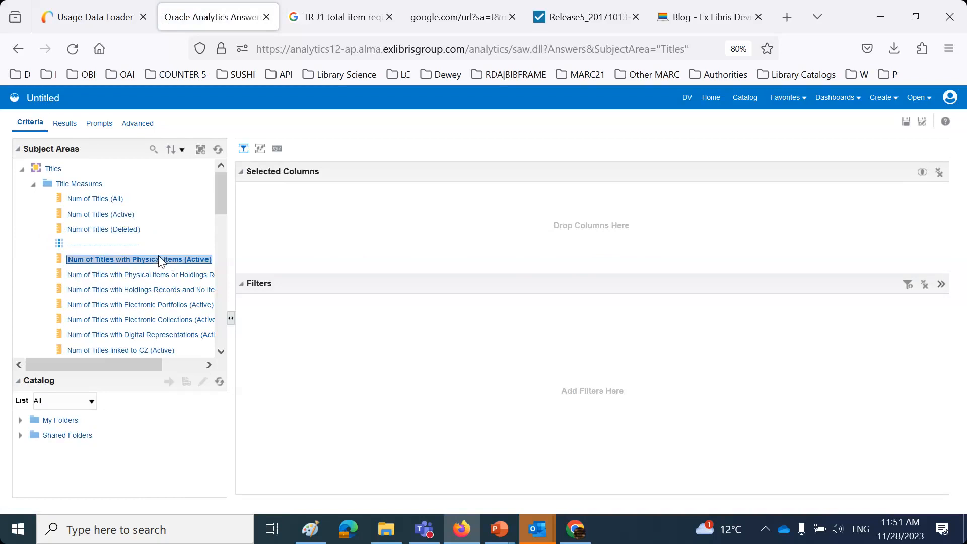
{"action": "left_click", "coordinate": [166, 305]}
{"action": "scroll", "coordinate": [165, 306], "scroll_direction": "down", "scroll_amount": 2}
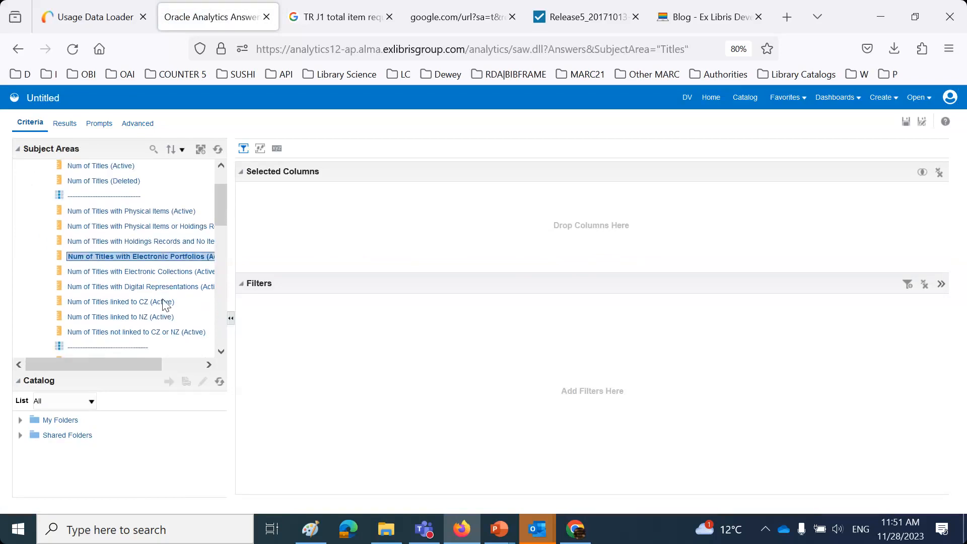
{"action": "left_click", "coordinate": [160, 287]}
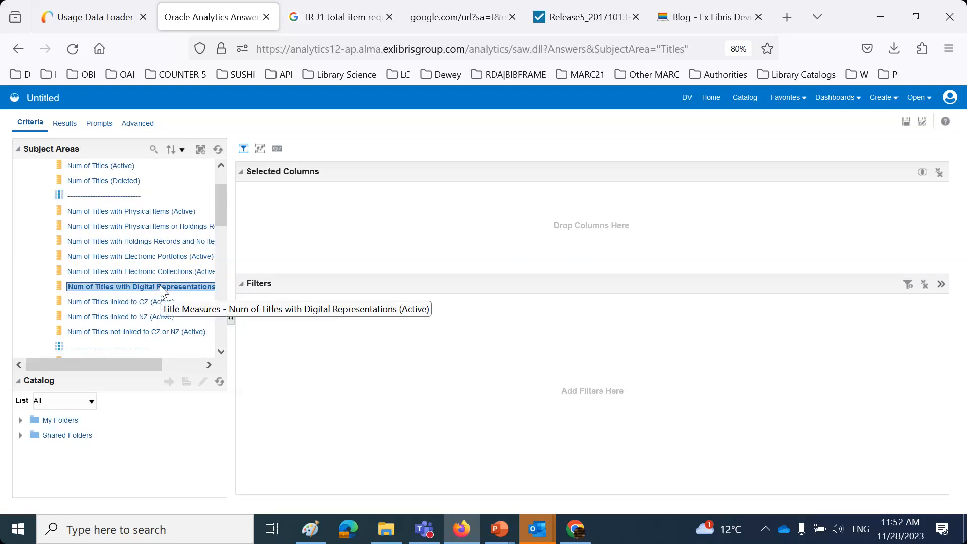
{"action": "scroll", "coordinate": [195, 302], "scroll_direction": "down", "scroll_amount": 3}
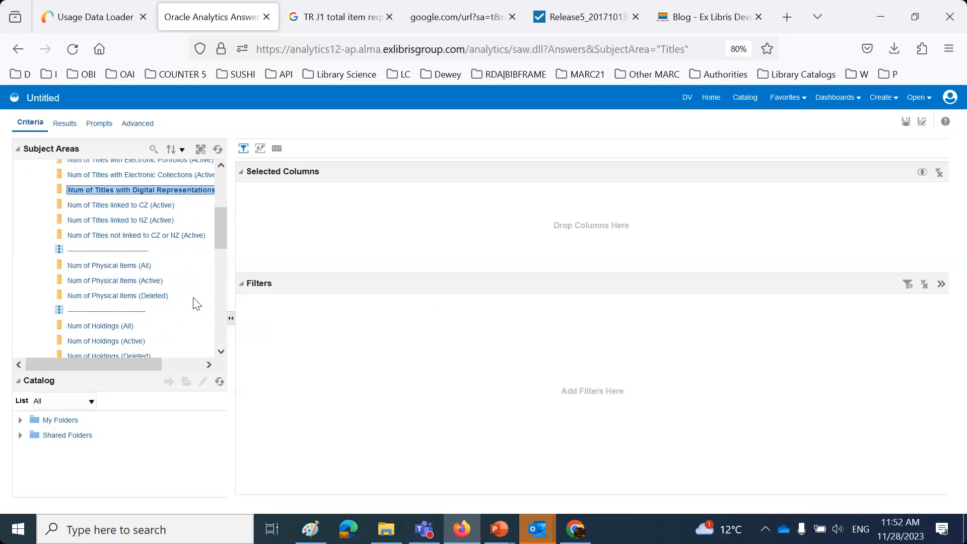
{"action": "left_click", "coordinate": [117, 266]}
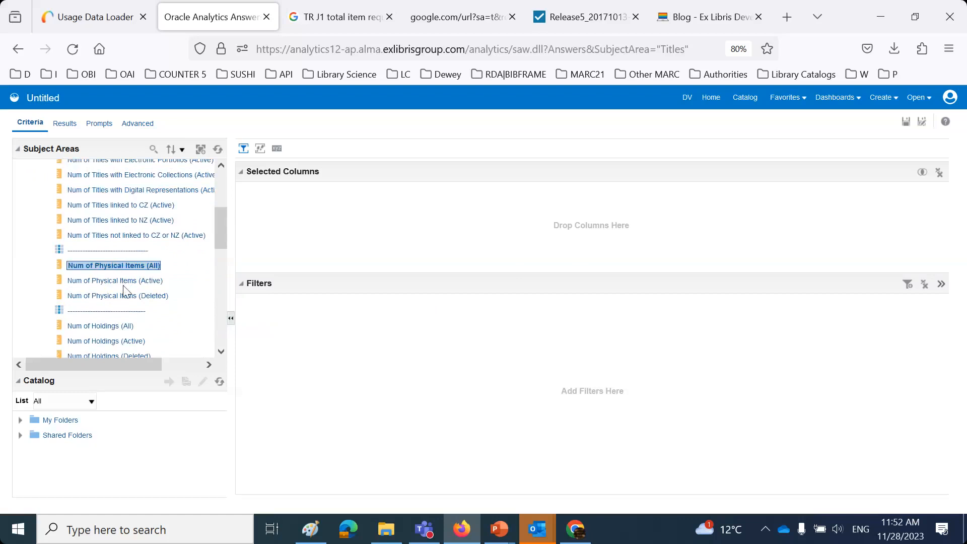
{"action": "scroll", "coordinate": [126, 287], "scroll_direction": "down", "scroll_amount": 3}
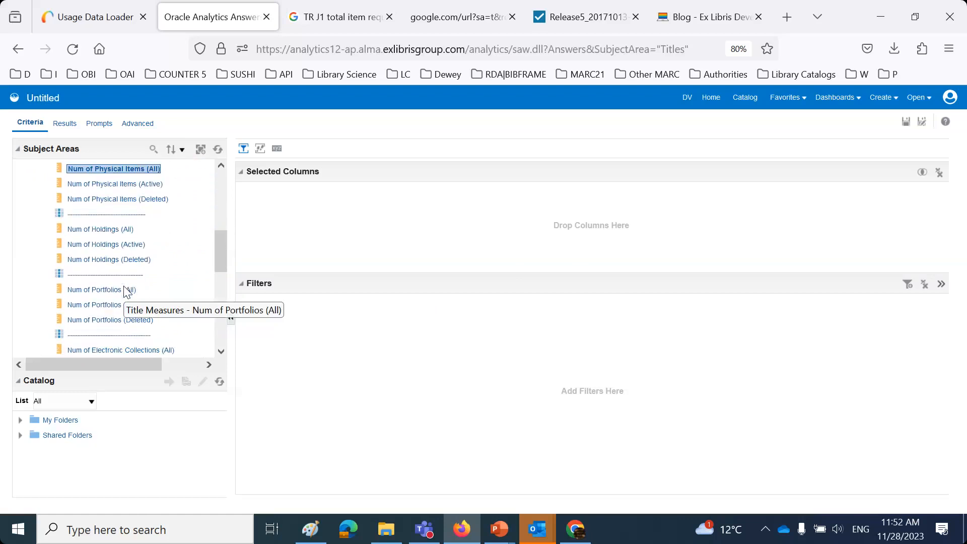
{"action": "left_click", "coordinate": [127, 291]}
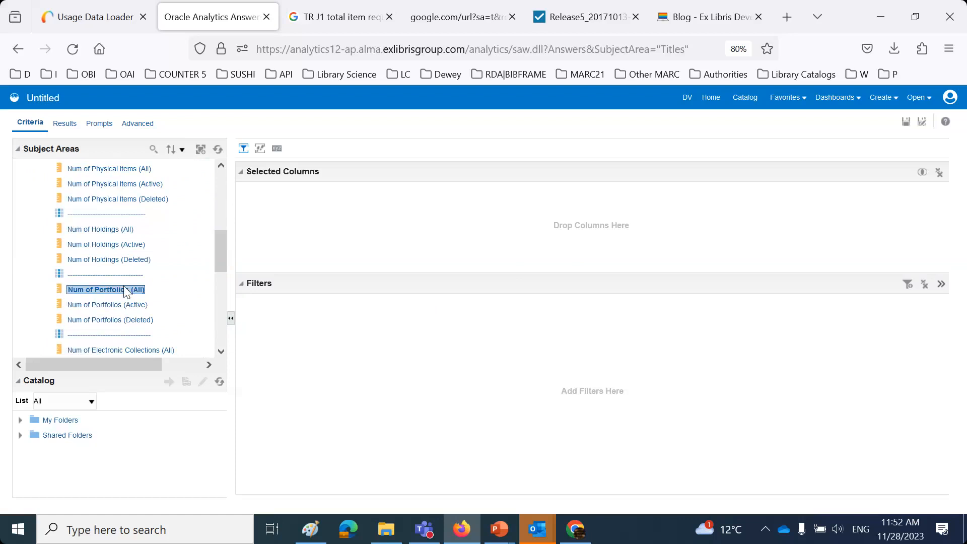
- Examine the electronic collection counts among the Title Measures, starting with Num of Electronic Collections (All)
{"action": "scroll", "coordinate": [126, 292], "scroll_direction": "down", "scroll_amount": 2}
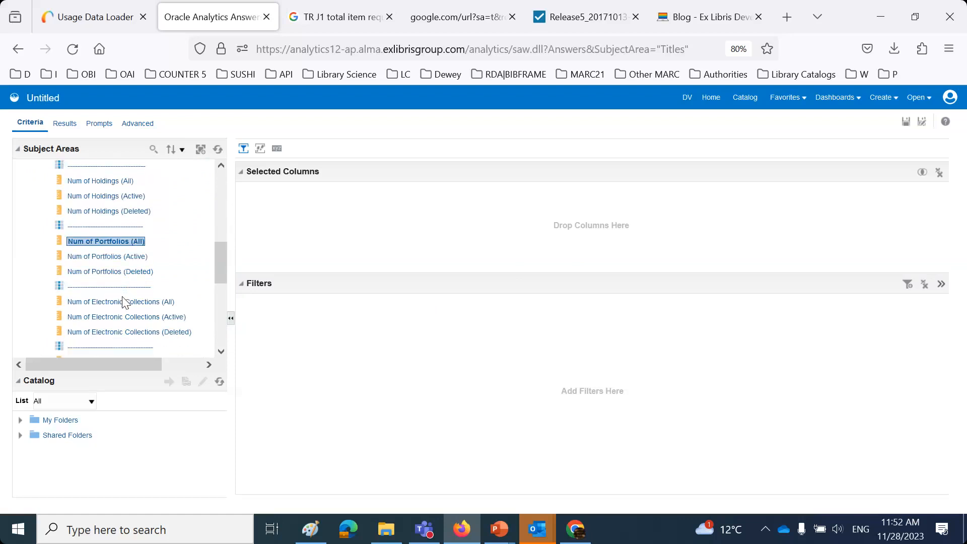
{"action": "left_click", "coordinate": [122, 298]}
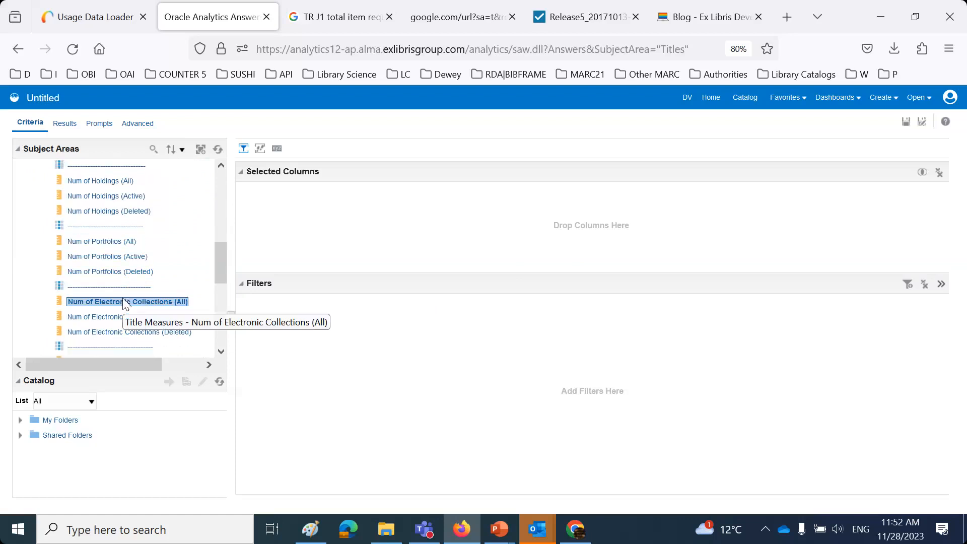
- Open the Title level overlap analysis dashboard from the catalog's Shared Folders/Alma/Titles/Dashboards folder
{"action": "left_click", "coordinate": [745, 101]}
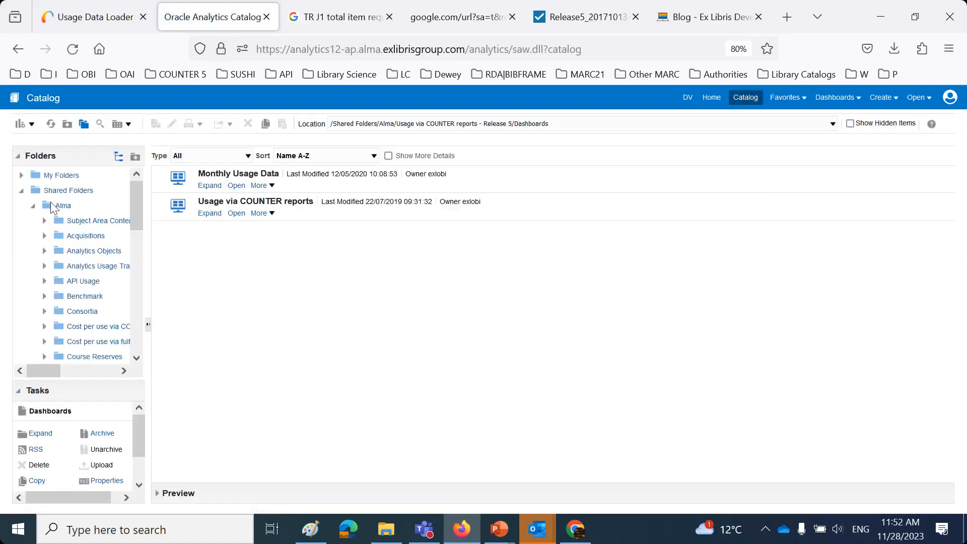
{"action": "scroll", "coordinate": [80, 274], "scroll_direction": "down", "scroll_amount": 5}
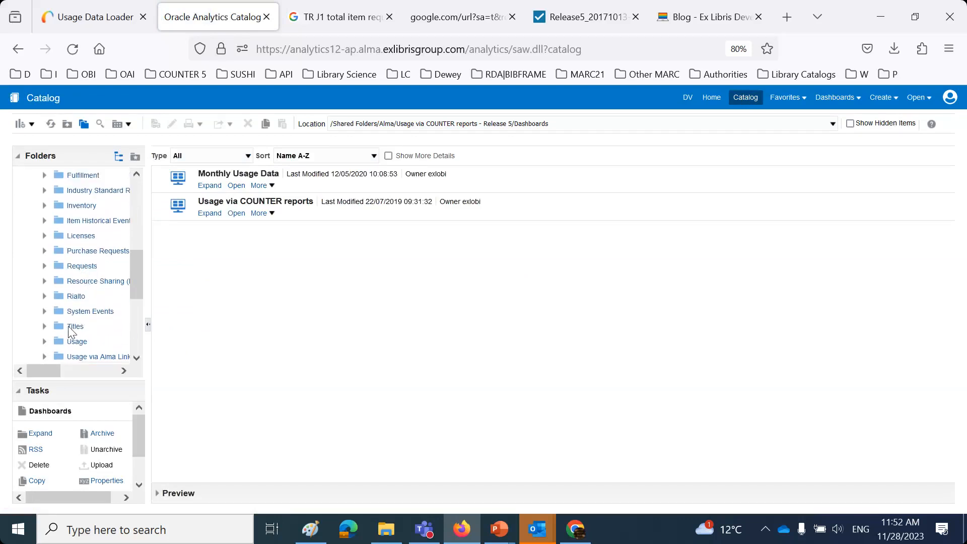
{"action": "left_click", "coordinate": [76, 329]}
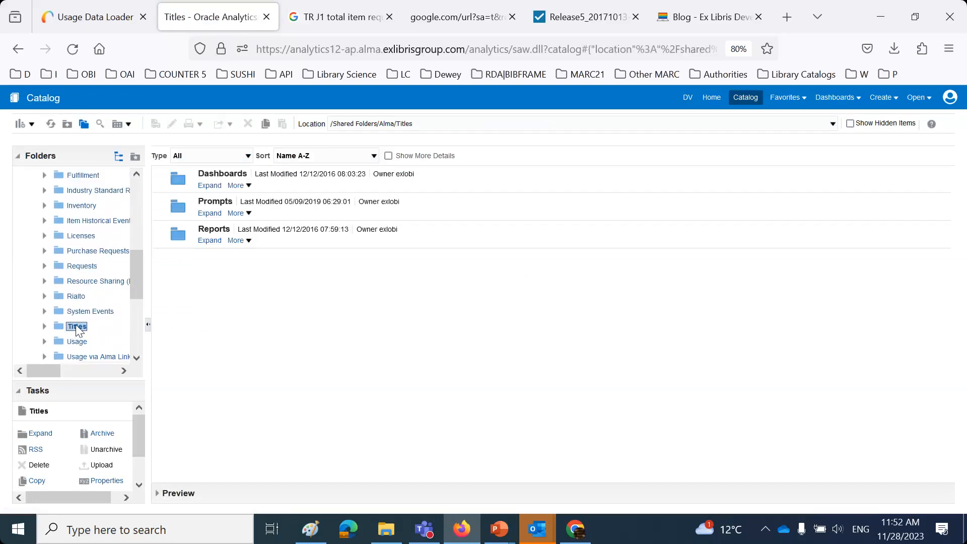
{"action": "left_click", "coordinate": [209, 187]}
{"action": "left_click", "coordinate": [238, 188]}
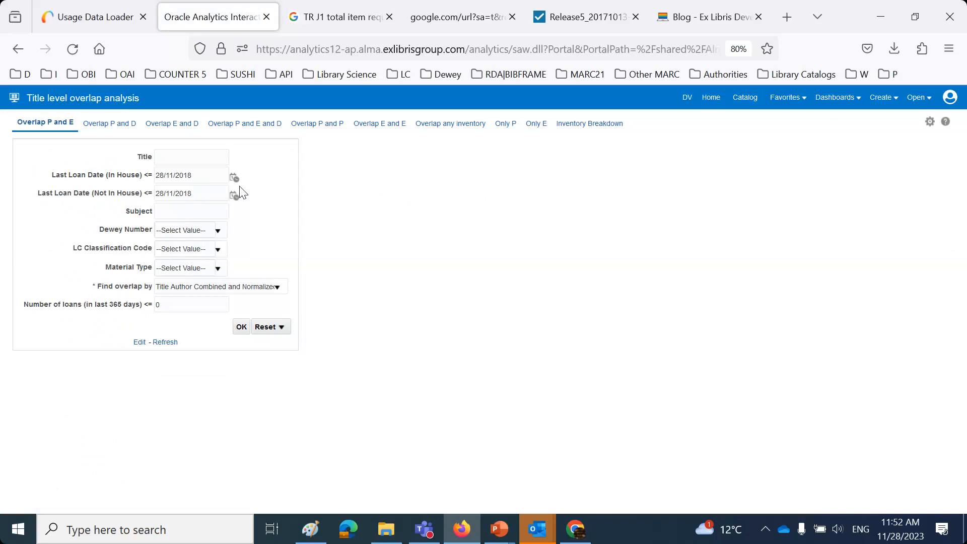
- Review the last loan date and number of loans prompts, and set the LC Classification Code to HQ
{"action": "left_click", "coordinate": [222, 173]}
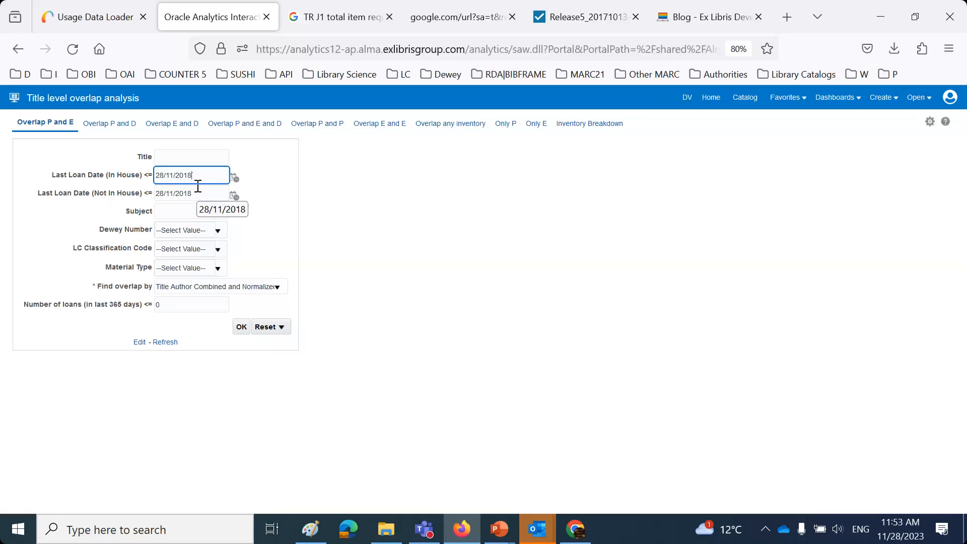
{"action": "left_click_drag", "start_coordinate": [207, 304], "coordinate": [148, 306]}
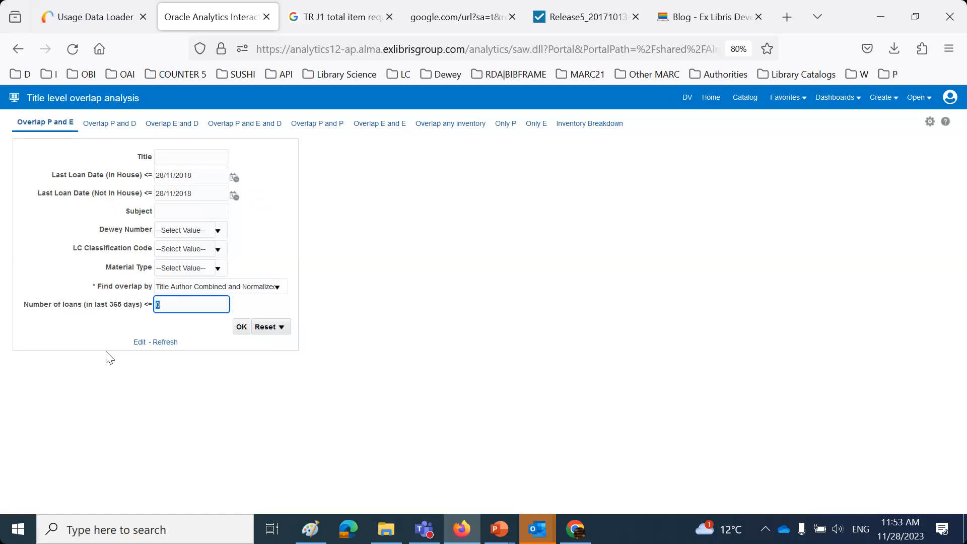
{"action": "left_click", "coordinate": [178, 210]}
{"action": "left_click", "coordinate": [184, 247]}
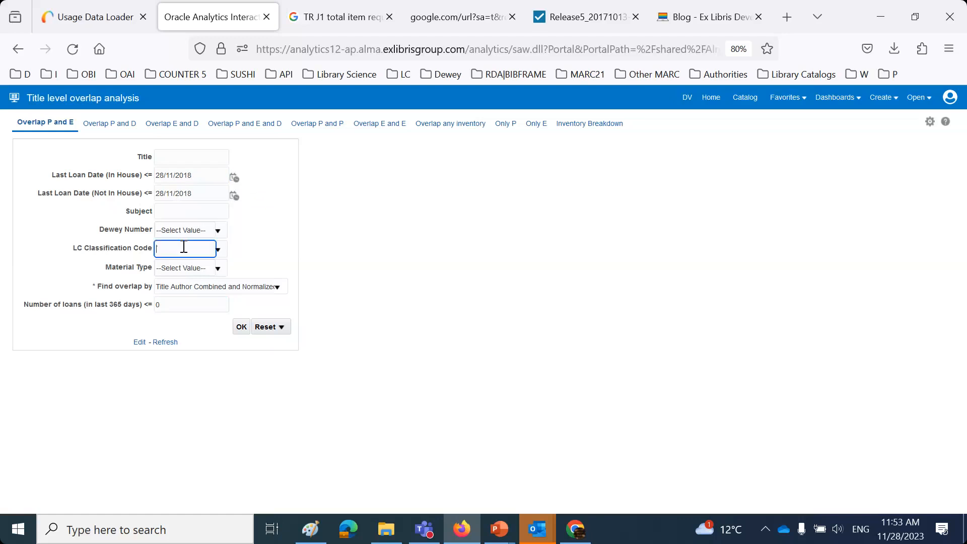
{"action": "type", "text": "HQ"}
{"action": "left_click", "coordinate": [262, 394]}
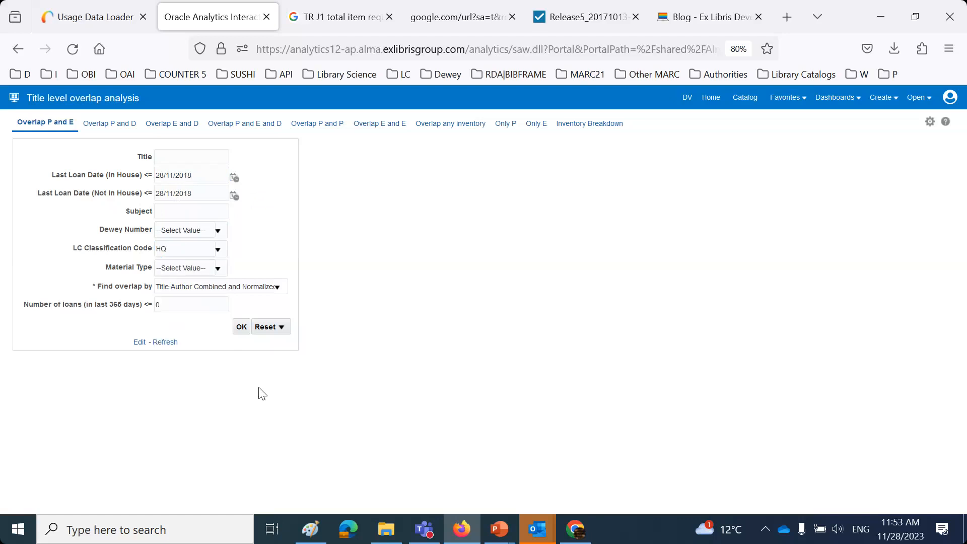
- Choose a material type for the Overlap P and E prompts and run the report
{"action": "left_click", "coordinate": [220, 272]}
{"action": "left_click", "coordinate": [167, 316]}
{"action": "left_click", "coordinate": [196, 437]}
{"action": "left_click", "coordinate": [242, 328]}
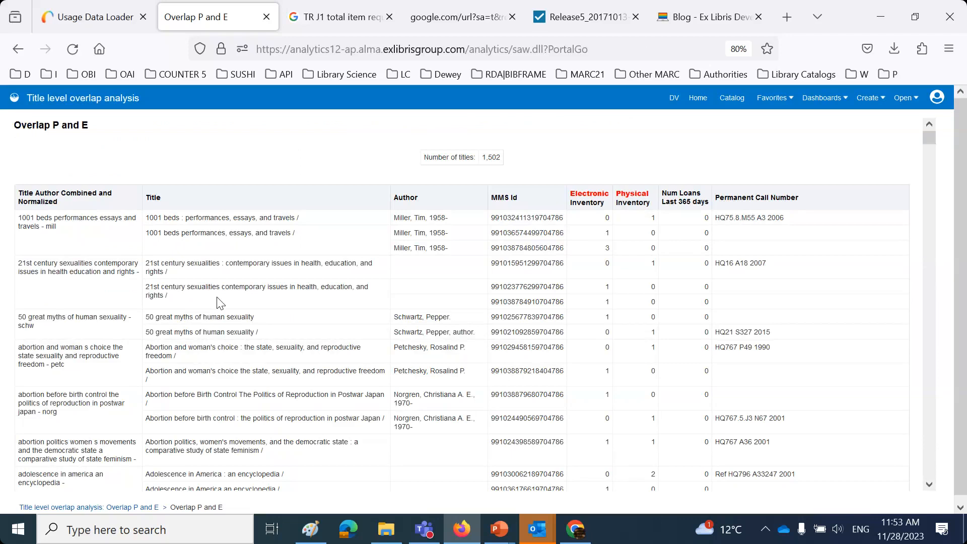
- Examine the physical and electronic inventory of the 1001 beds records in the overlap report
{"action": "left_click", "coordinate": [227, 217]}
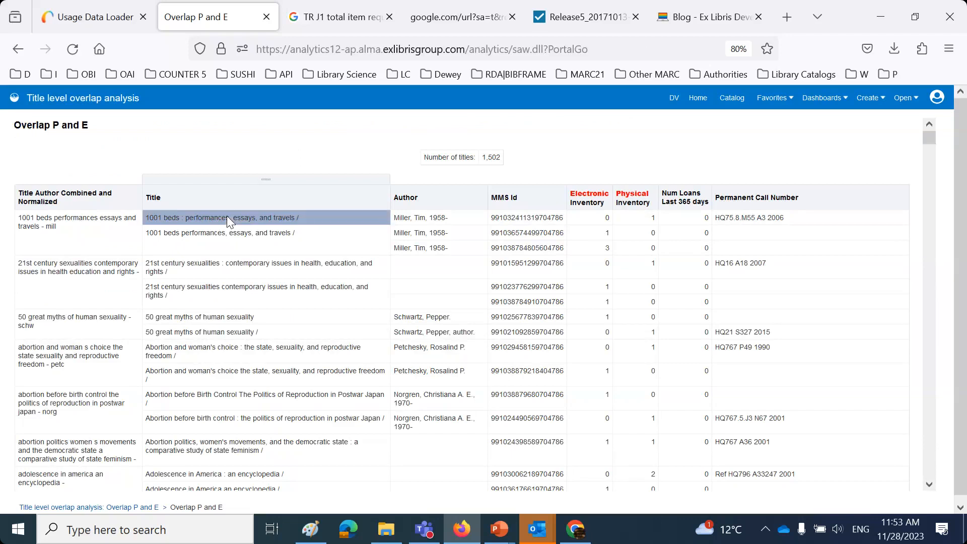
{"action": "left_click", "coordinate": [642, 219]}
{"action": "left_click", "coordinate": [595, 232]}
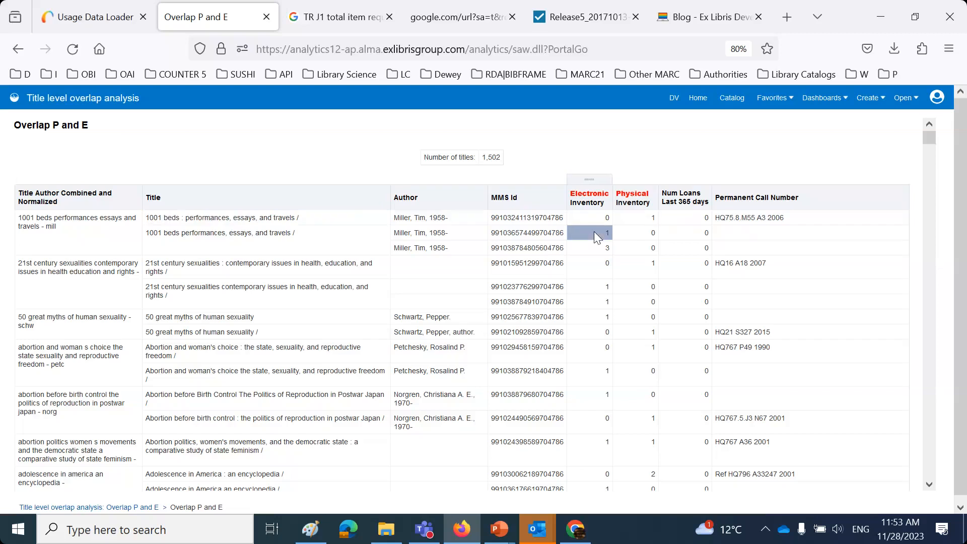
- Switch to Alma and search all titles by title for "1001 beds : performances, essays, and travels /"
{"action": "left_click", "coordinate": [95, 17]}
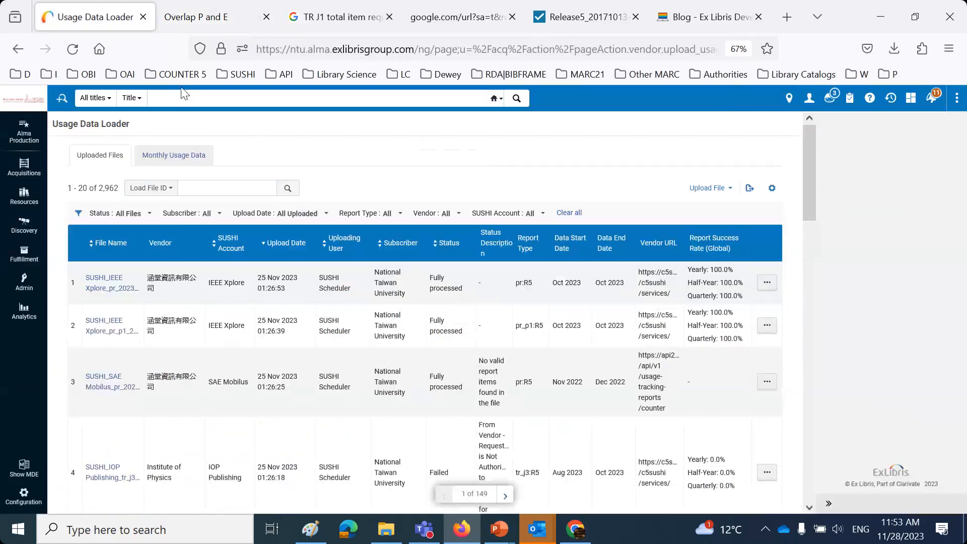
{"action": "left_click", "coordinate": [184, 94]}
{"action": "type", "text": "1001 beds : performances, essays, and travels /"}
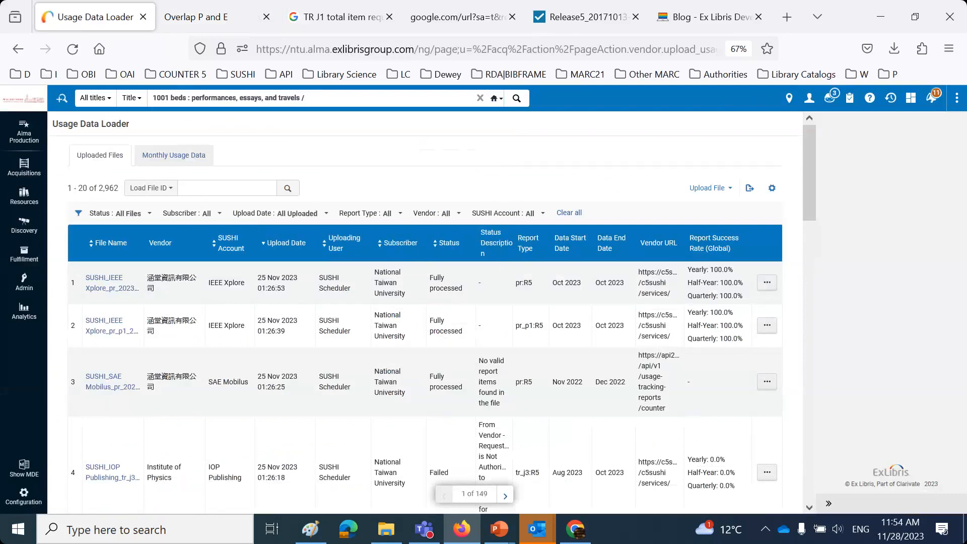
{"action": "key", "text": "Return"}
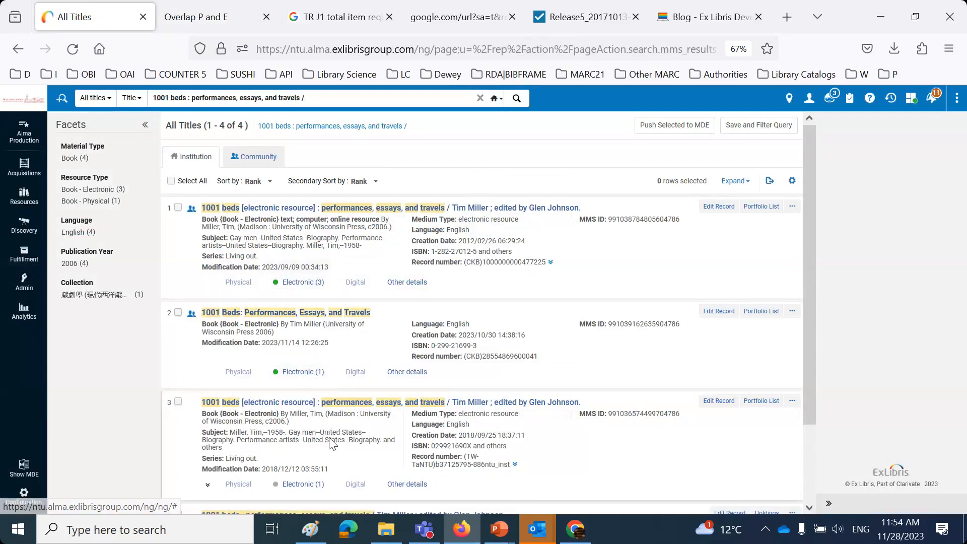
- Compare the electronic and physical records of 1001 beds in the search results
{"action": "scroll", "coordinate": [302, 383], "scroll_direction": "down", "scroll_amount": 2}
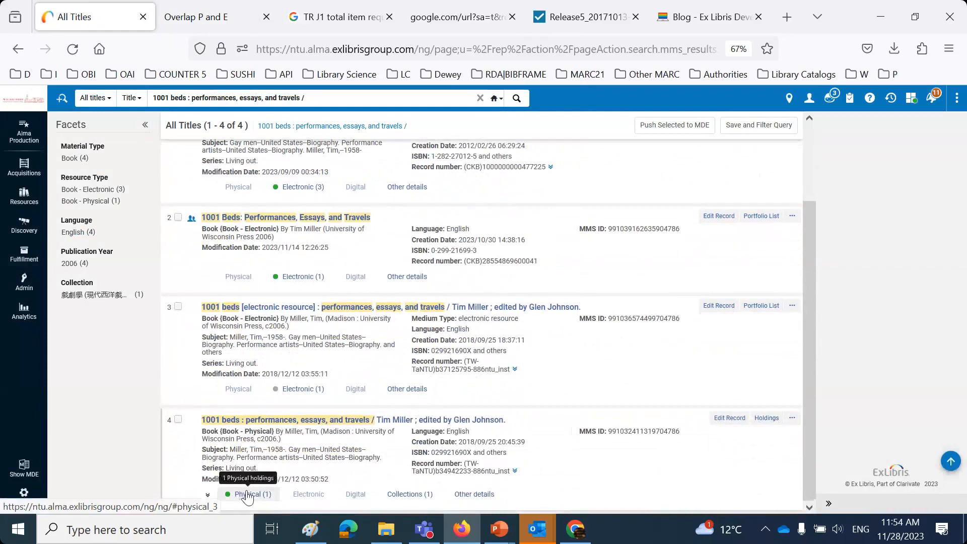
{"action": "left_click_drag", "start_coordinate": [202, 307], "coordinate": [445, 311]}
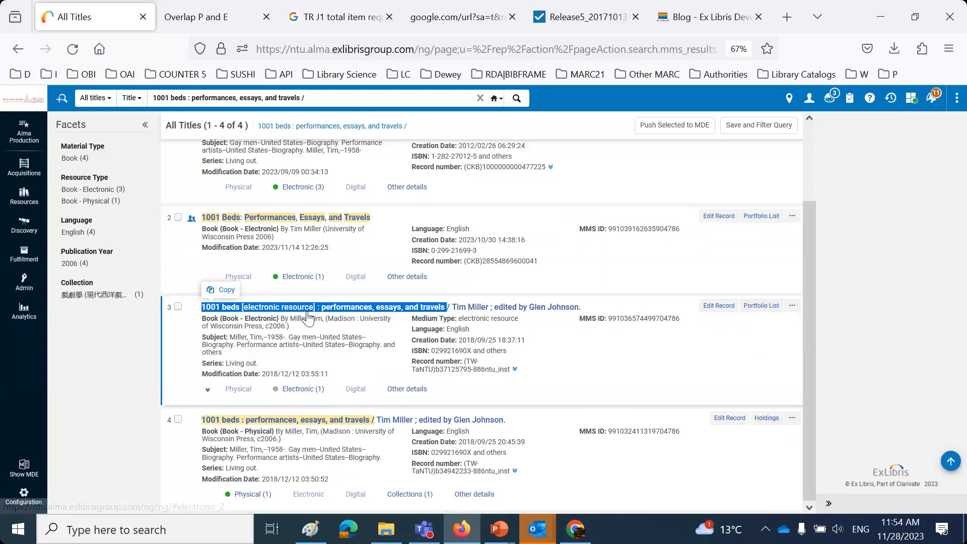
{"action": "scroll", "coordinate": [303, 353], "scroll_direction": "up", "scroll_amount": 2}
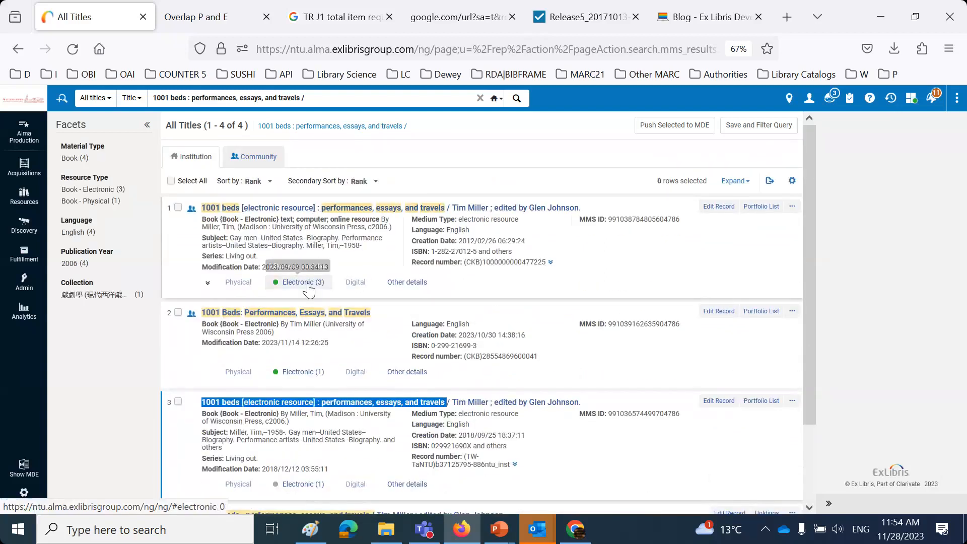
{"action": "scroll", "coordinate": [309, 291], "scroll_direction": "down", "scroll_amount": 2}
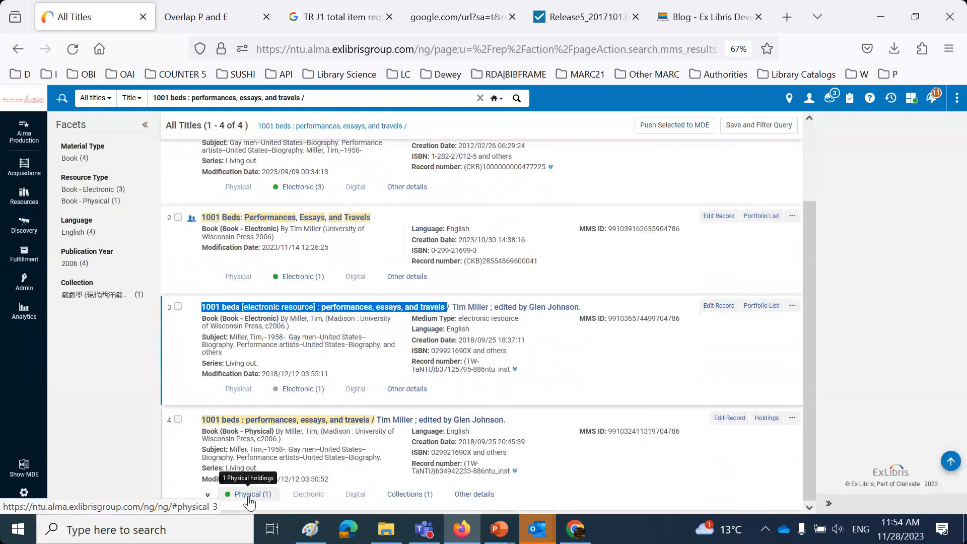
- Return to the Overlap P and E report, locate Adult development & aging, and enlarge the page to 110%
{"action": "left_click", "coordinate": [205, 16]}
{"action": "scroll", "coordinate": [425, 324], "scroll_direction": "down", "scroll_amount": 10}
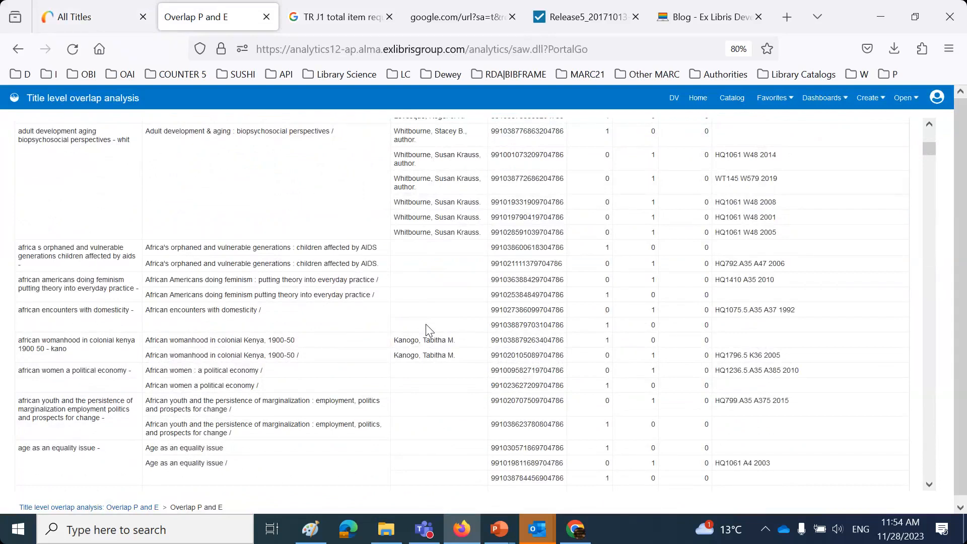
{"action": "scroll", "coordinate": [425, 325], "scroll_direction": "up", "scroll_amount": 2}
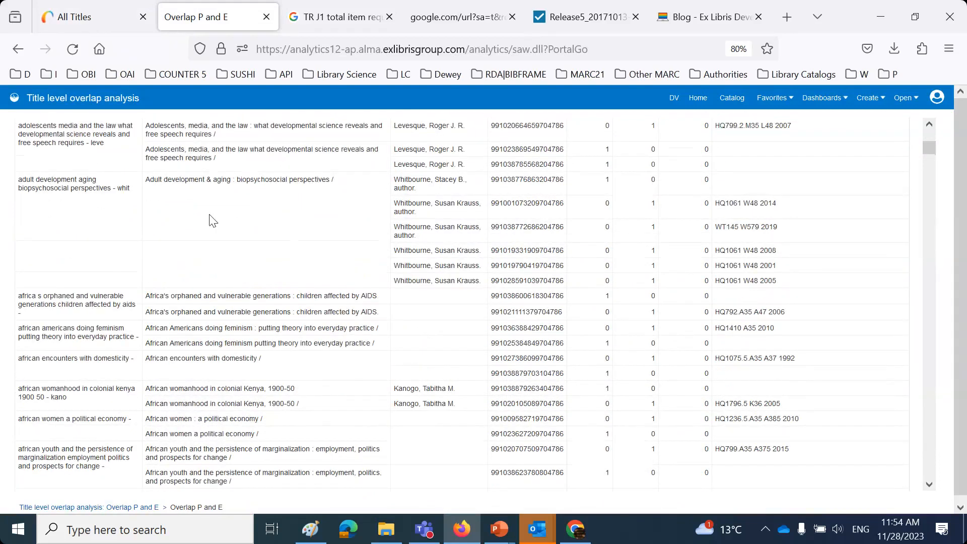
{"action": "left_click", "coordinate": [151, 183]}
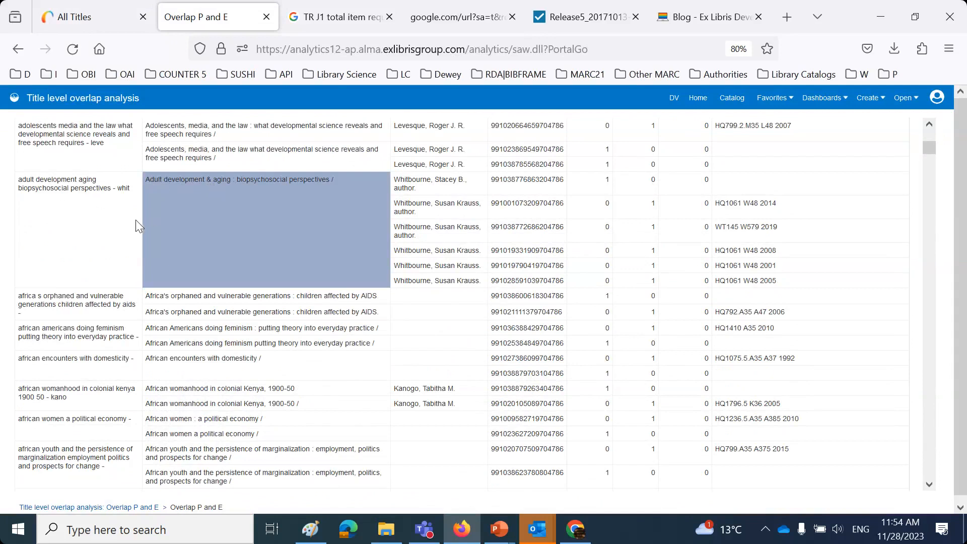
{"action": "key", "text": "ctrl+plus"}
{"action": "key", "text": "ctrl+plus"}
{"action": "key", "text": "ctrl+plus"}
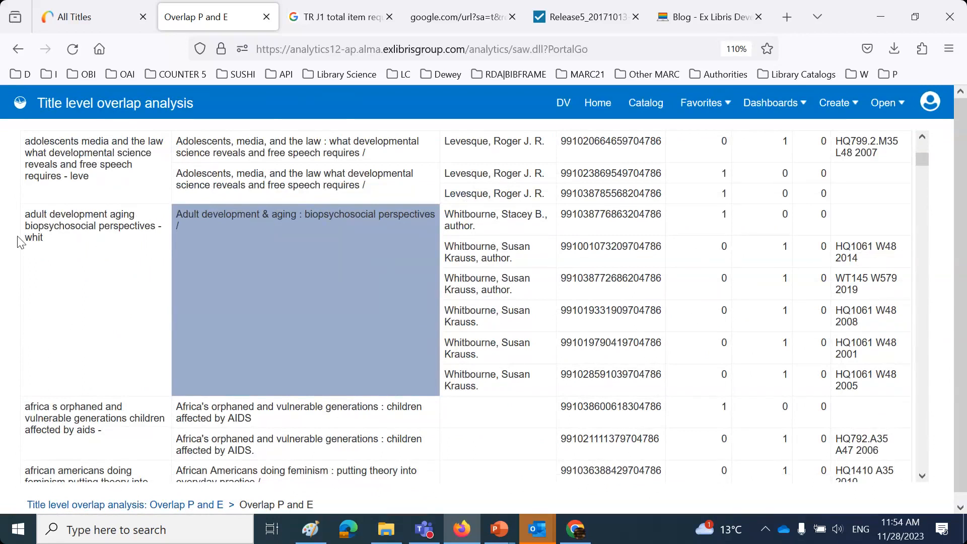
- Compare the normalized title, title and author entries of each Adult development & aging record
{"action": "left_click", "coordinate": [51, 244]}
{"action": "left_click", "coordinate": [271, 262]}
{"action": "left_click", "coordinate": [499, 228]}
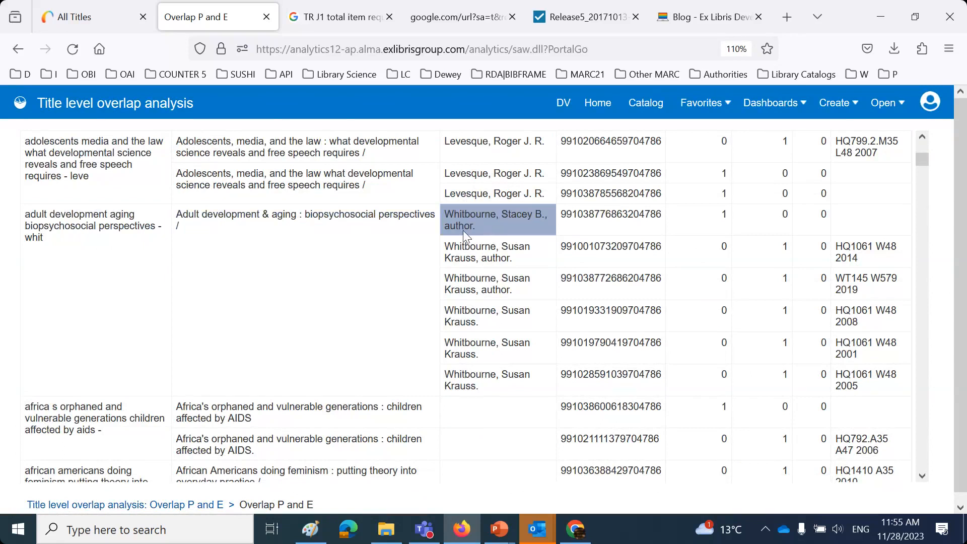
{"action": "left_click", "coordinate": [488, 263]}
{"action": "left_click", "coordinate": [495, 290]}
{"action": "left_click", "coordinate": [499, 320]}
{"action": "left_click", "coordinate": [503, 350]}
{"action": "left_click", "coordinate": [502, 384]}
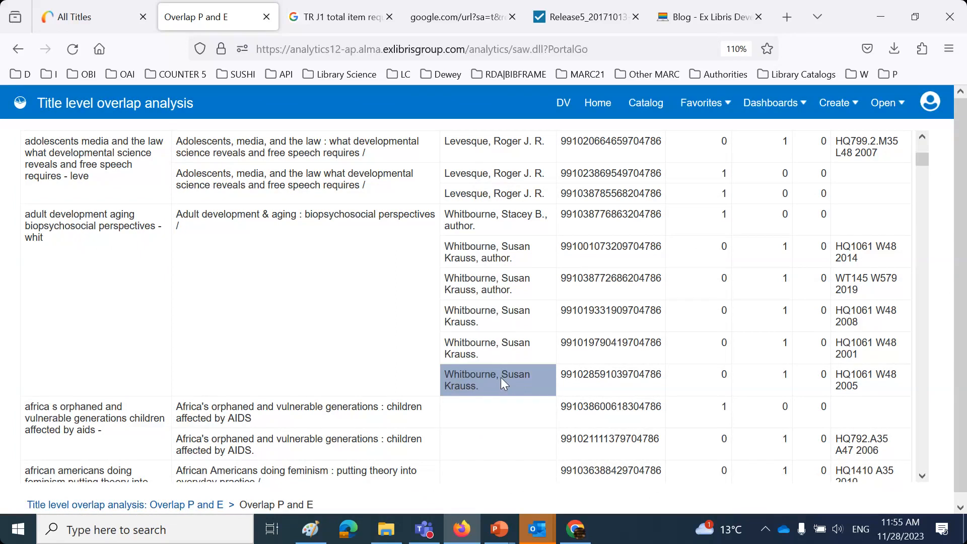
{"action": "left_click", "coordinate": [280, 237]}
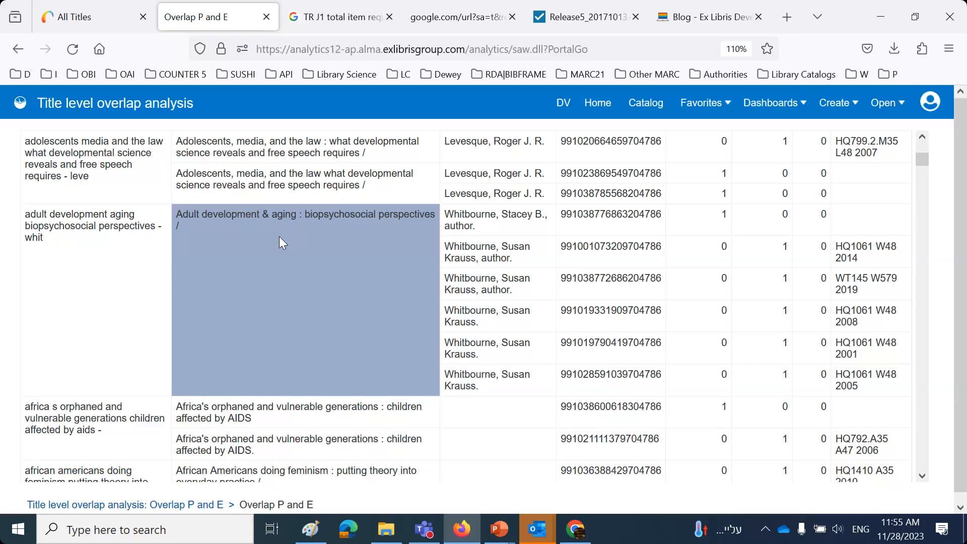
- Find the Aging and older adulthood group and compare its author entries with the combined normalized title
{"action": "scroll", "coordinate": [461, 222], "scroll_direction": "down", "scroll_amount": 6}
{"action": "scroll", "coordinate": [466, 230], "scroll_direction": "down", "scroll_amount": 10}
{"action": "scroll", "coordinate": [469, 236], "scroll_direction": "down", "scroll_amount": 3}
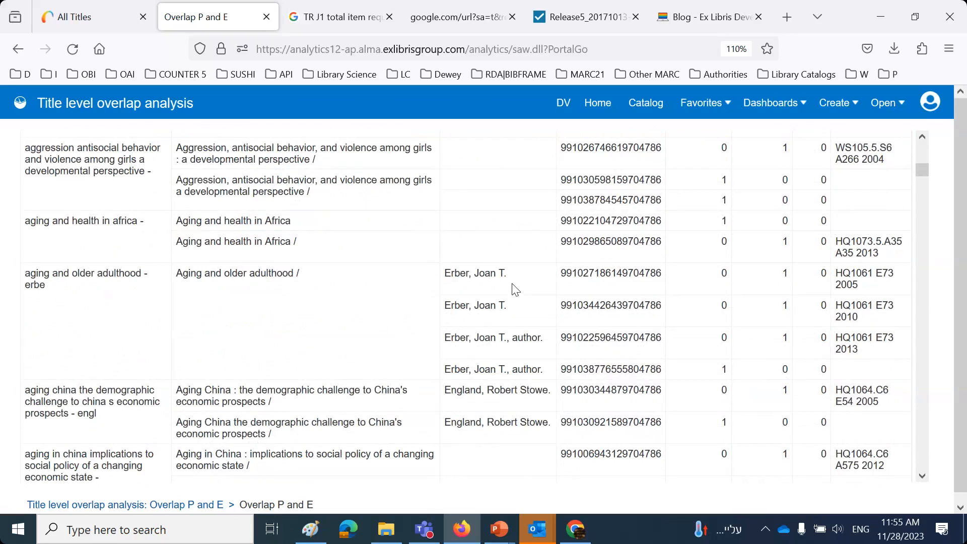
{"action": "left_click", "coordinate": [279, 286]}
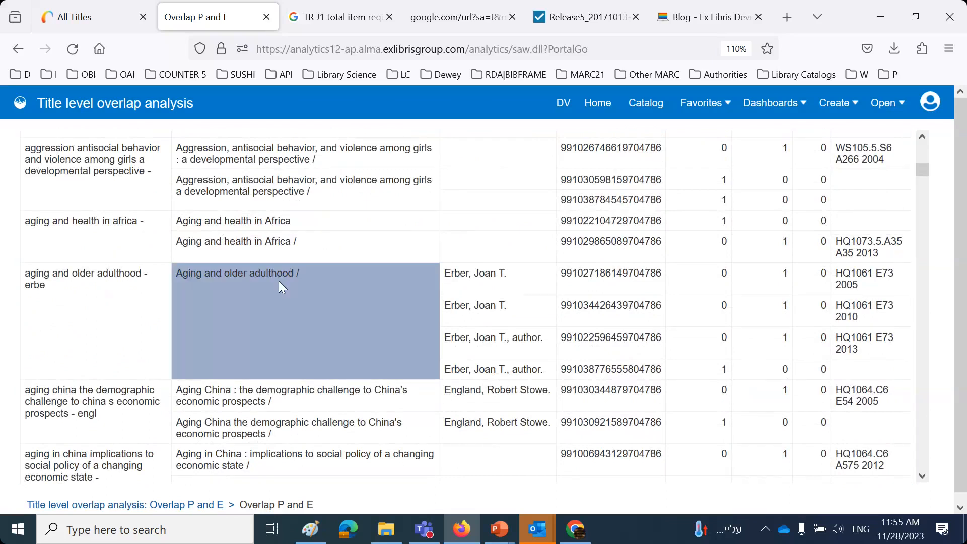
{"action": "left_click", "coordinate": [506, 287]}
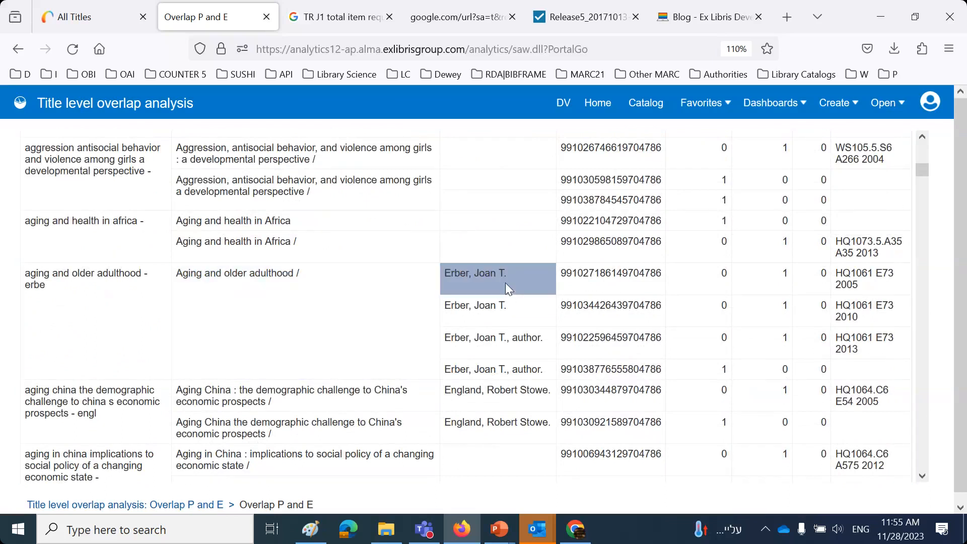
{"action": "left_click", "coordinate": [523, 340]}
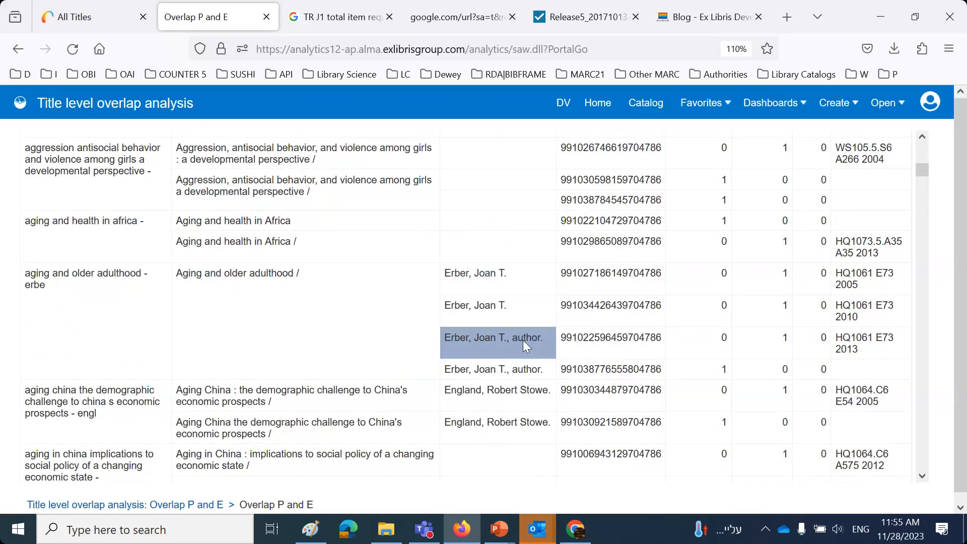
{"action": "left_click", "coordinate": [524, 308]}
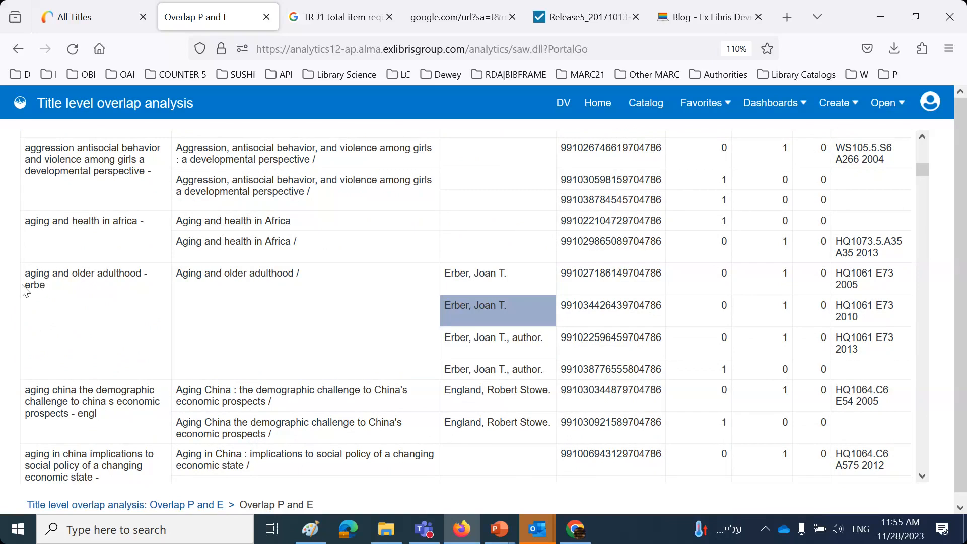
{"action": "left_click", "coordinate": [39, 292]}
- Look through the further overlap groups, from the aging titles to those beginning with American
{"action": "scroll", "coordinate": [492, 359], "scroll_direction": "down", "scroll_amount": 5}
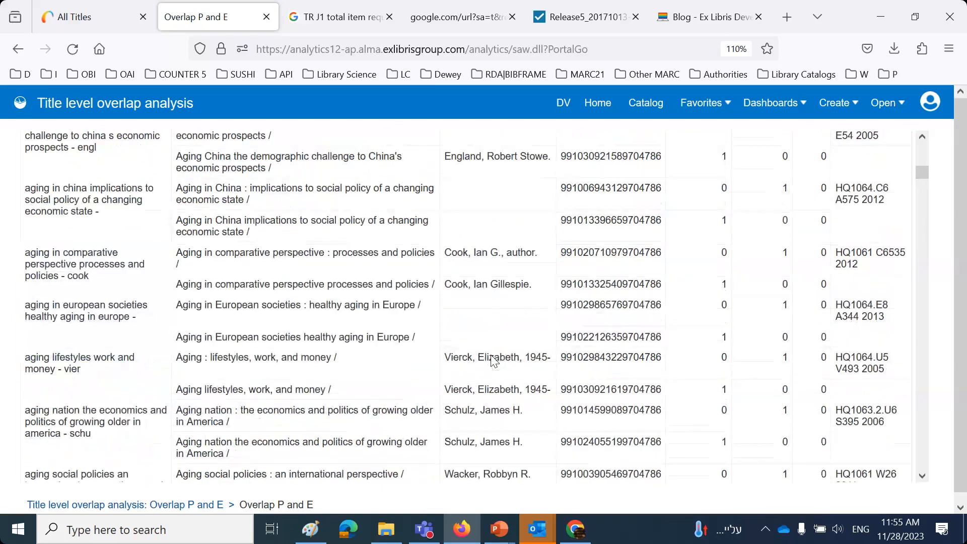
{"action": "scroll", "coordinate": [495, 360], "scroll_direction": "down", "scroll_amount": 4}
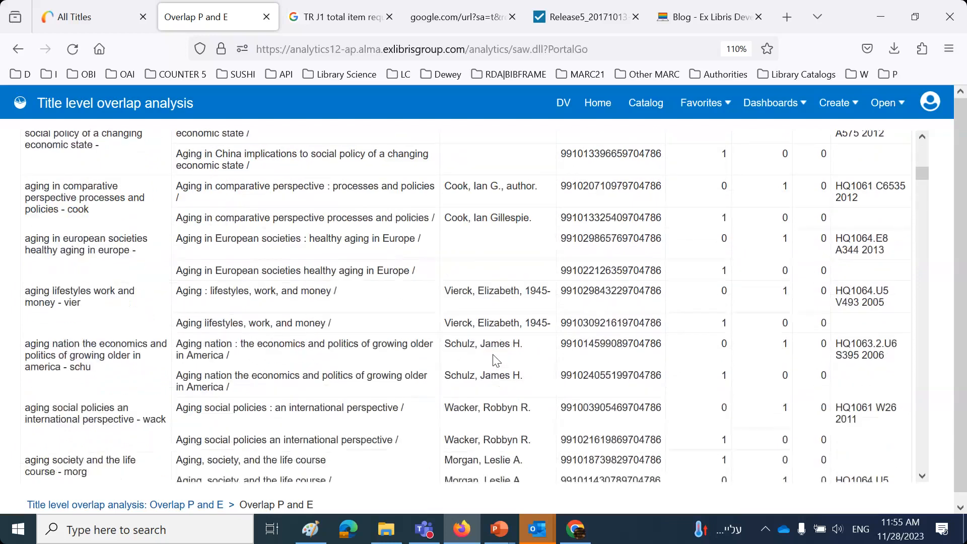
{"action": "scroll", "coordinate": [496, 362], "scroll_direction": "down", "scroll_amount": 7}
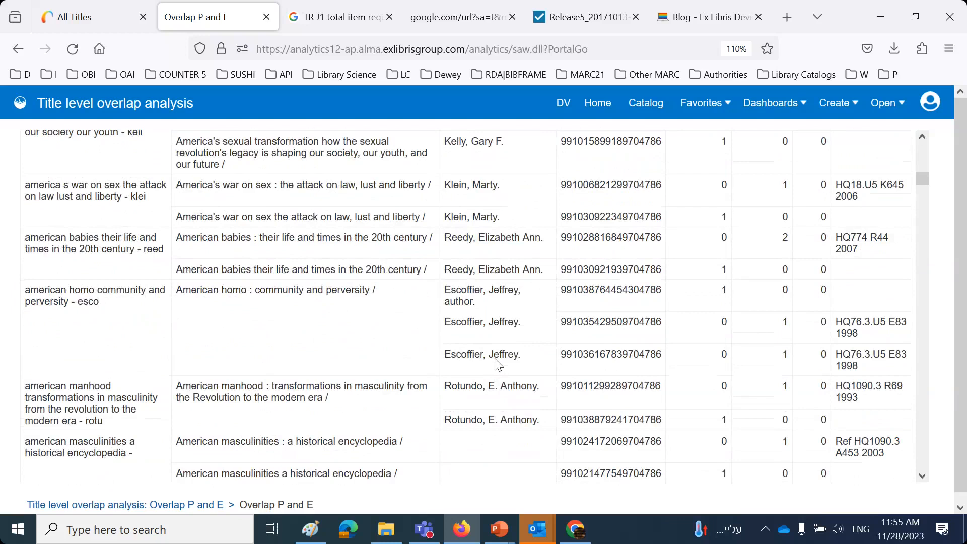
- Examine the author, title and electronic inventory entries of the American homo : community and perversity group
{"action": "left_click", "coordinate": [511, 301]}
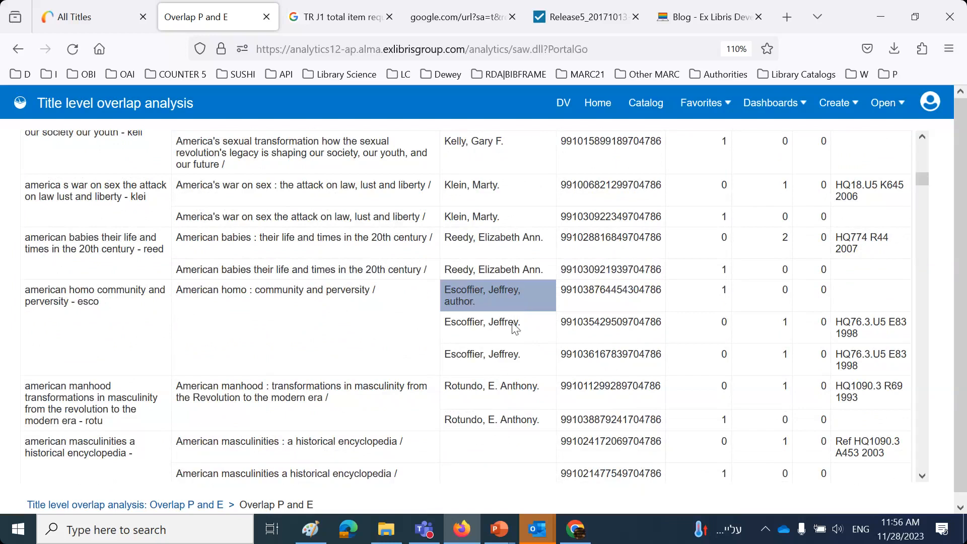
{"action": "left_click", "coordinate": [289, 305]}
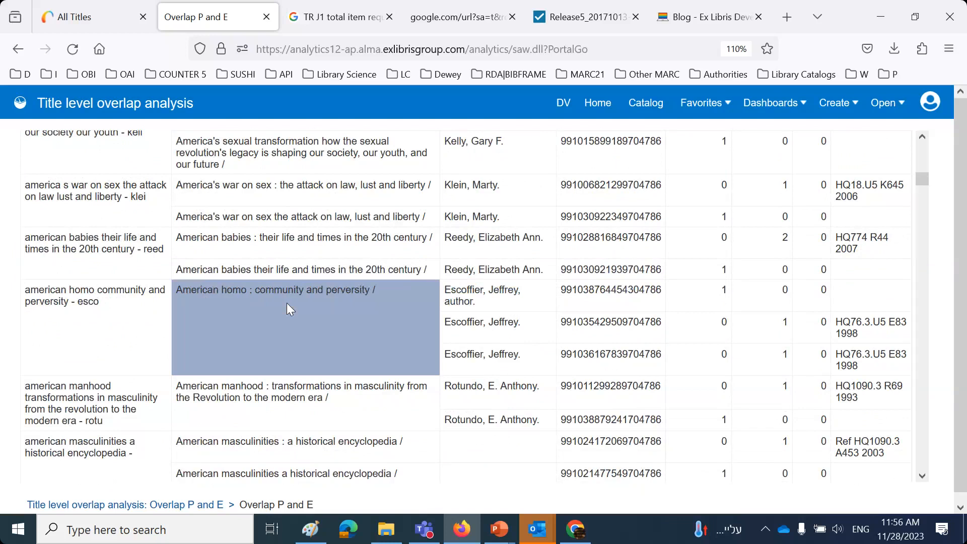
{"action": "left_click", "coordinate": [697, 295]}
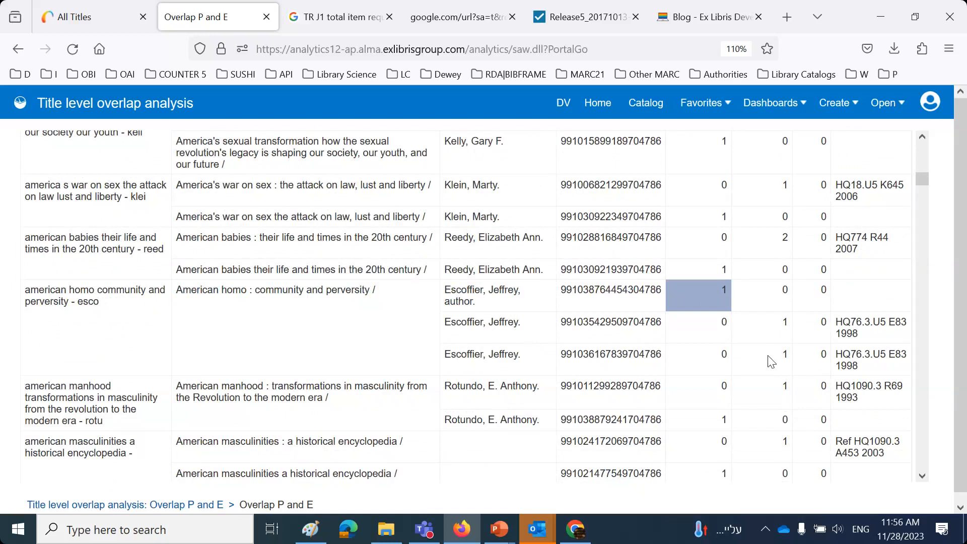
{"action": "scroll", "coordinate": [771, 362], "scroll_direction": "up", "scroll_amount": 20}
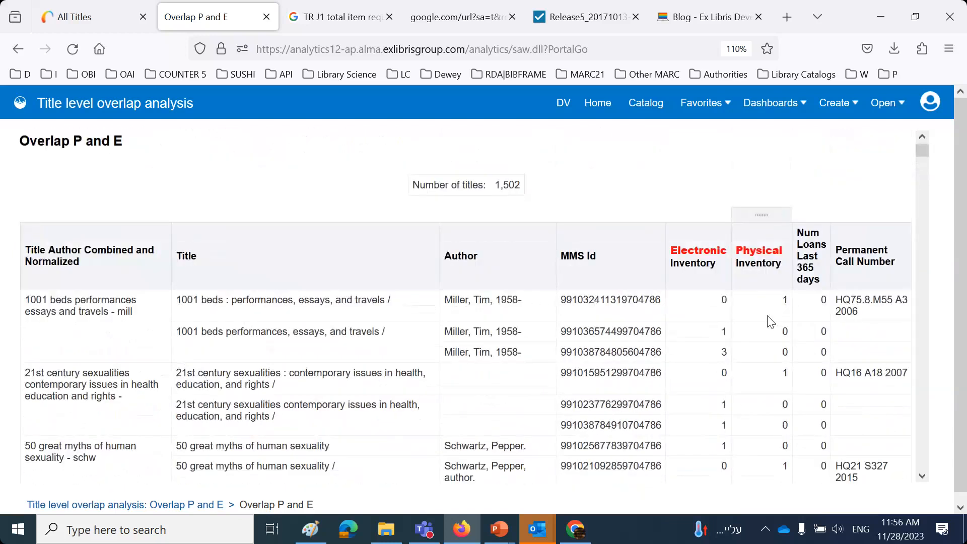
- Search all titles in Alma by title for "American homo : community and perversity /" and review the inventory of each record
{"action": "left_click", "coordinate": [74, 15]}
{"action": "left_click_drag", "start_coordinate": [358, 97], "coordinate": [105, 100]}
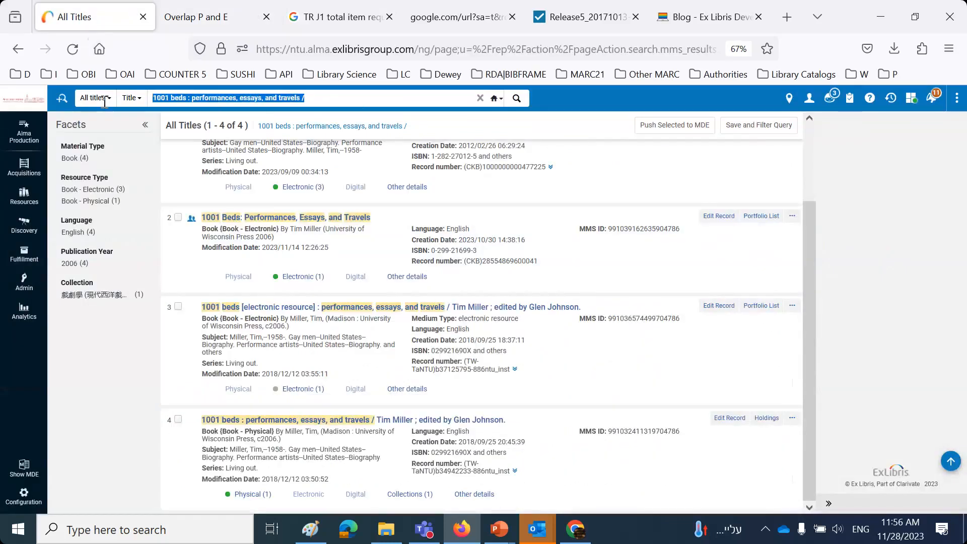
{"action": "type", "text": "American homo : community and perversity /"}
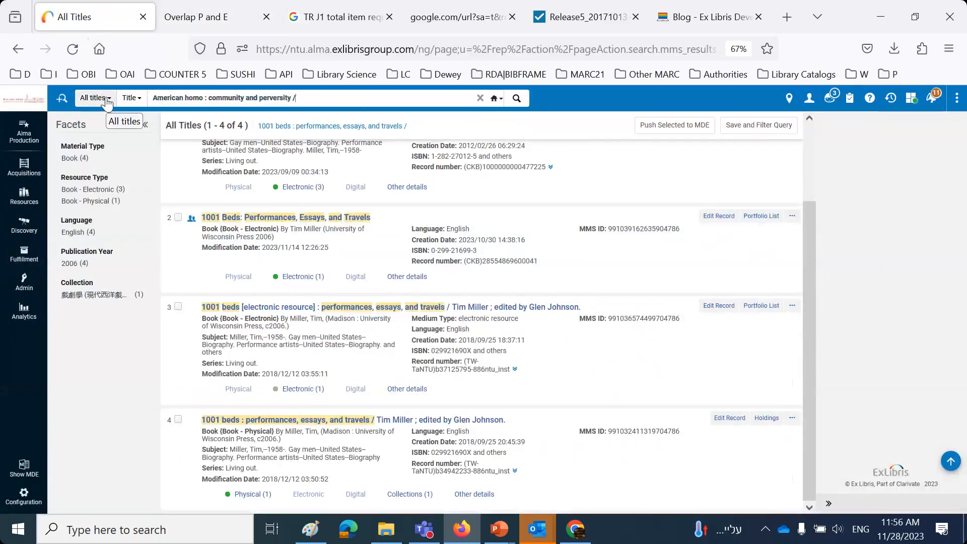
{"action": "key", "text": "Return"}
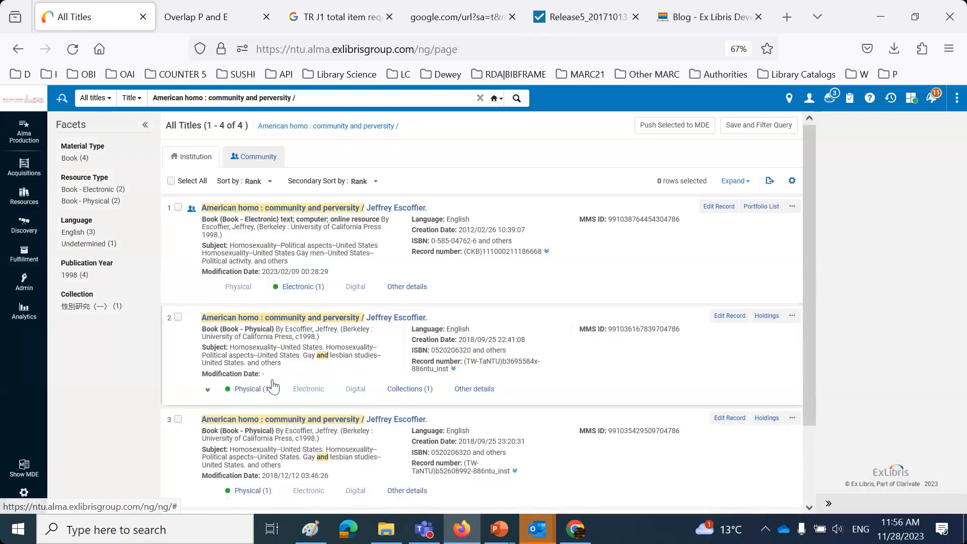
{"action": "scroll", "coordinate": [298, 291], "scroll_direction": "down", "scroll_amount": 2}
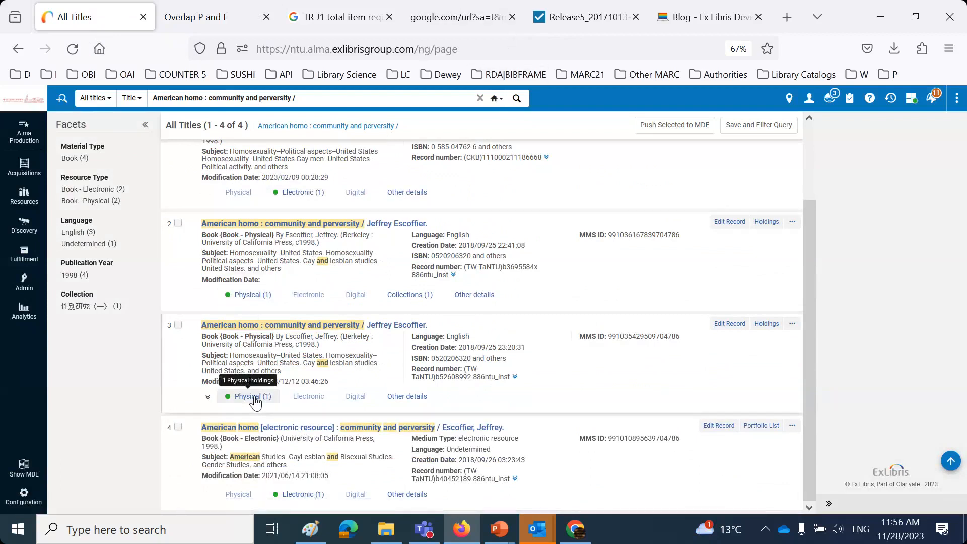
- Return to the Overlap P and E report and check the MMS ID of the Abortion politics, women's movements record
{"action": "left_click", "coordinate": [217, 18]}
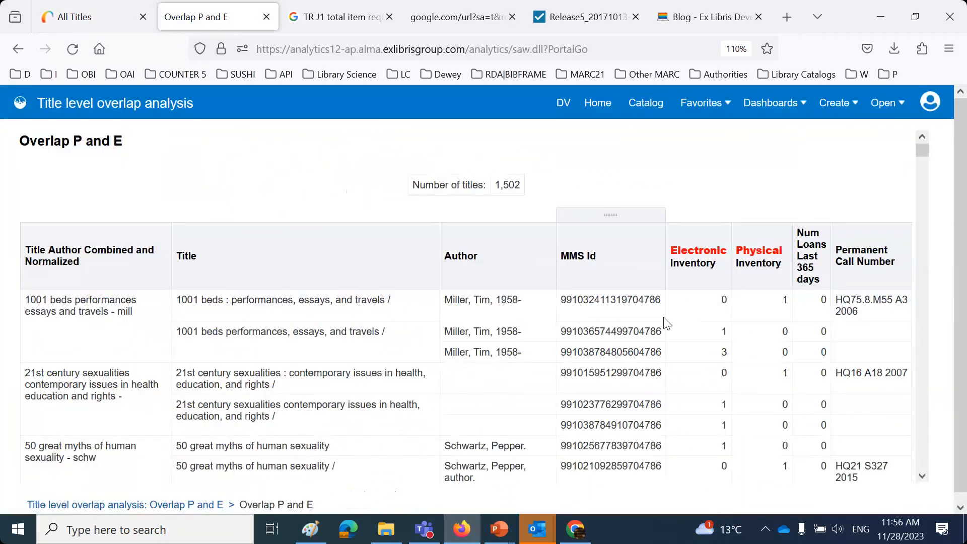
{"action": "scroll", "coordinate": [665, 323], "scroll_direction": "down", "scroll_amount": 5}
{"action": "scroll", "coordinate": [697, 341], "scroll_direction": "up", "scroll_amount": 3}
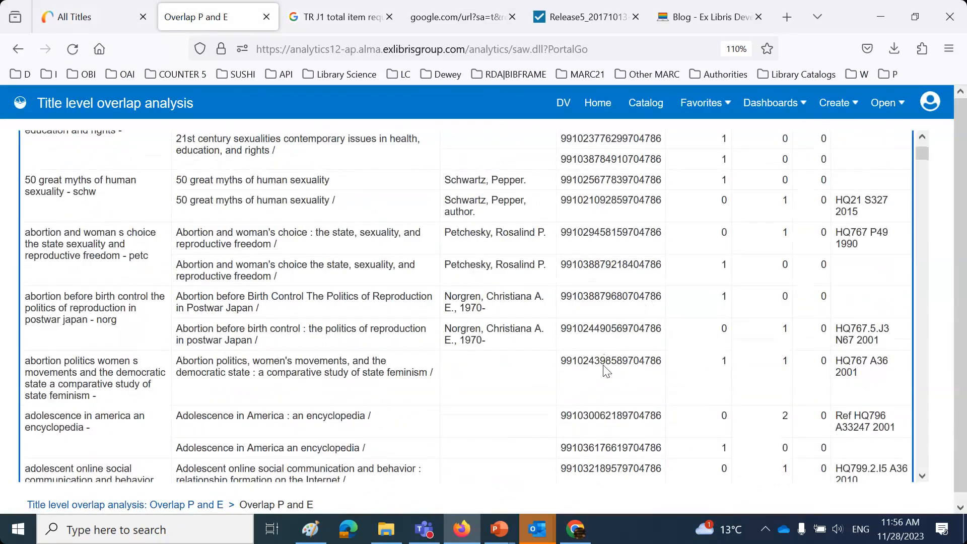
{"action": "left_click", "coordinate": [604, 367]}
{"action": "scroll", "coordinate": [567, 350], "scroll_direction": "up", "scroll_amount": 5}
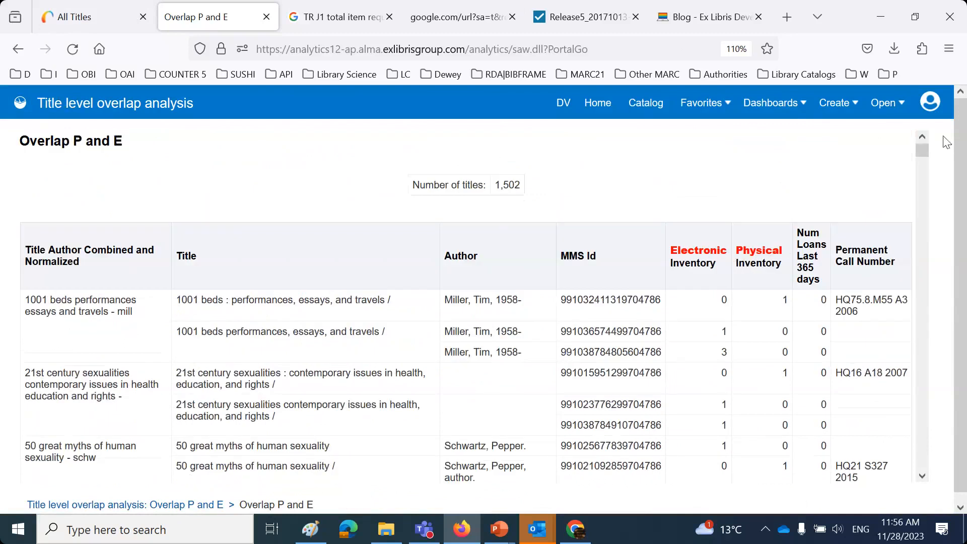
- Leave the Overlap P and E results and run the Overlap E and E report for the subject library science
{"action": "left_click_drag", "start_coordinate": [920, 157], "coordinate": [922, 463]}
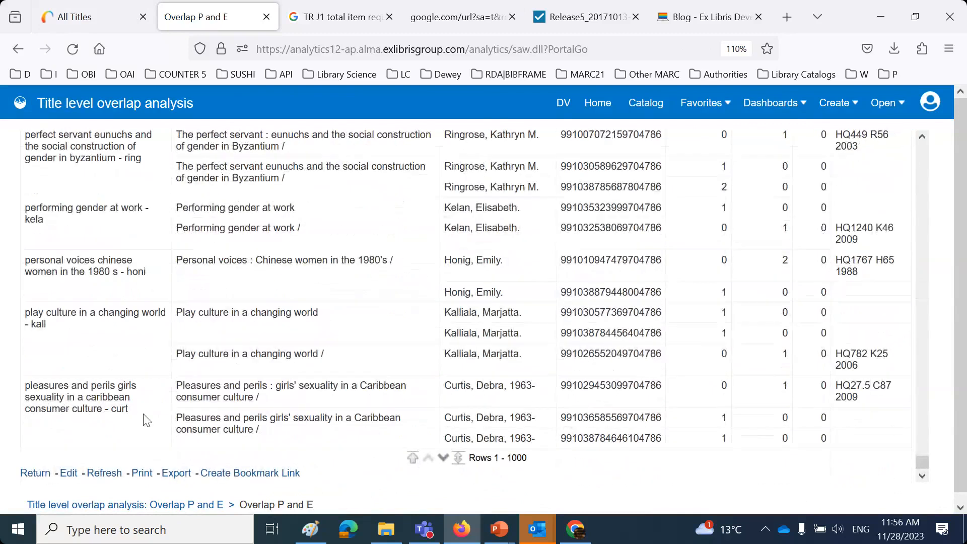
{"action": "left_click", "coordinate": [34, 473]}
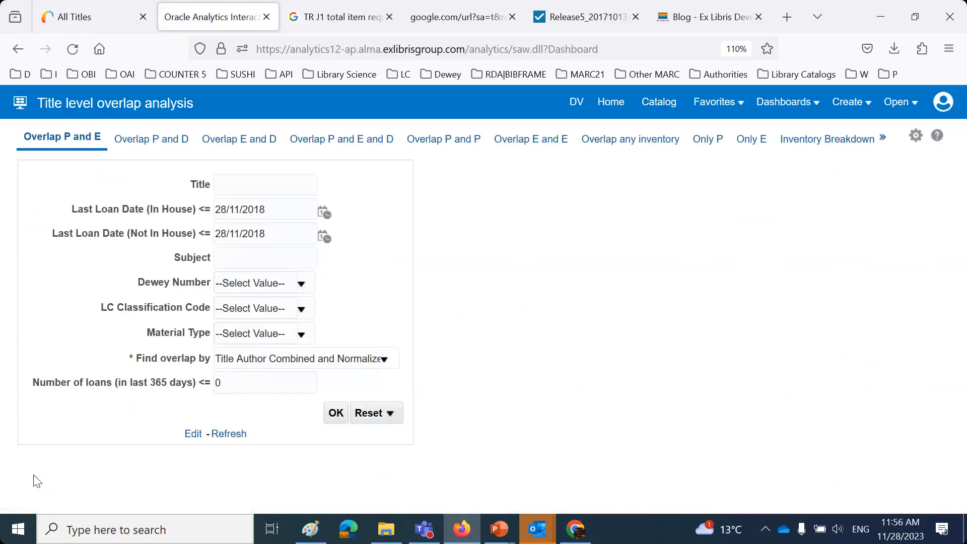
{"action": "left_click", "coordinate": [520, 145]}
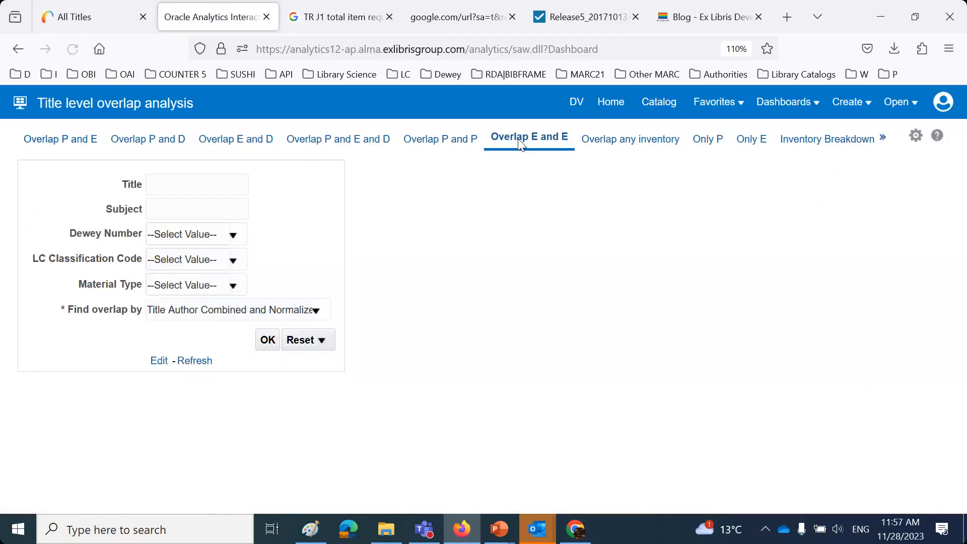
{"action": "left_click", "coordinate": [164, 202]}
{"action": "type", "text": "library science"}
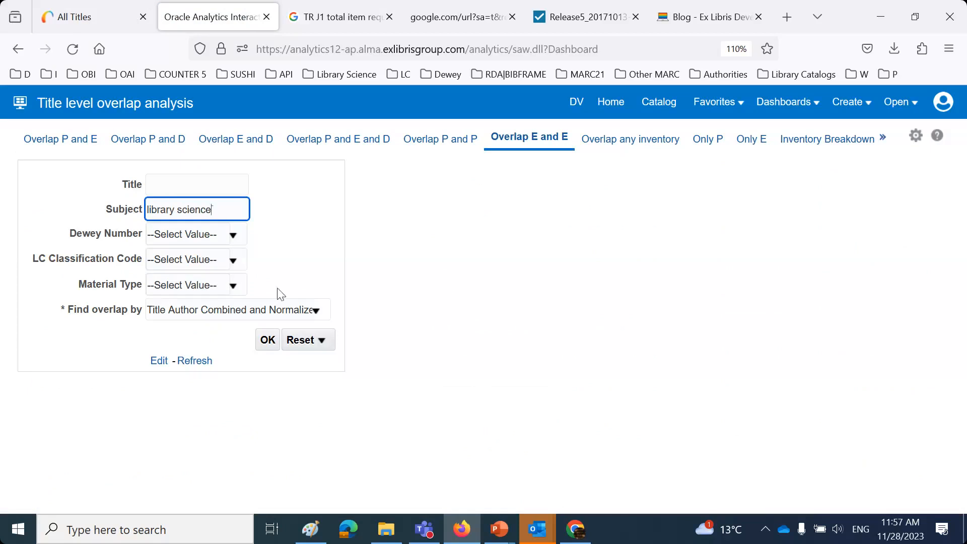
{"action": "left_click", "coordinate": [271, 343]}
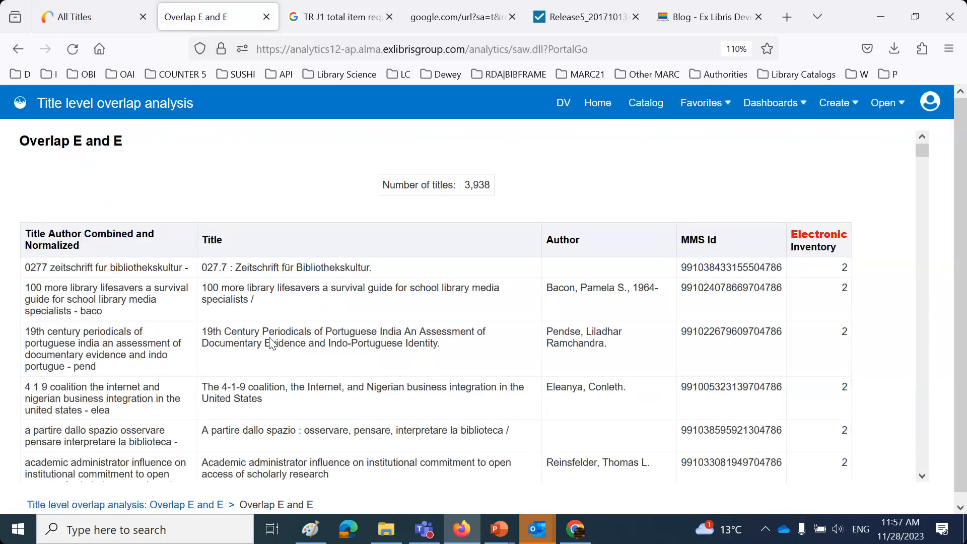
- Look through the electronic overlap titles on library science, including the Advances in librarianship volumes
{"action": "scroll", "coordinate": [431, 400], "scroll_direction": "down", "scroll_amount": 4}
{"action": "scroll", "coordinate": [432, 396], "scroll_direction": "down", "scroll_amount": 14}
{"action": "scroll", "coordinate": [432, 403], "scroll_direction": "up", "scroll_amount": 12}
{"action": "scroll", "coordinate": [433, 392], "scroll_direction": "down", "scroll_amount": 6}
{"action": "scroll", "coordinate": [437, 399], "scroll_direction": "down", "scroll_amount": 12}
{"action": "scroll", "coordinate": [443, 398], "scroll_direction": "up", "scroll_amount": 4}
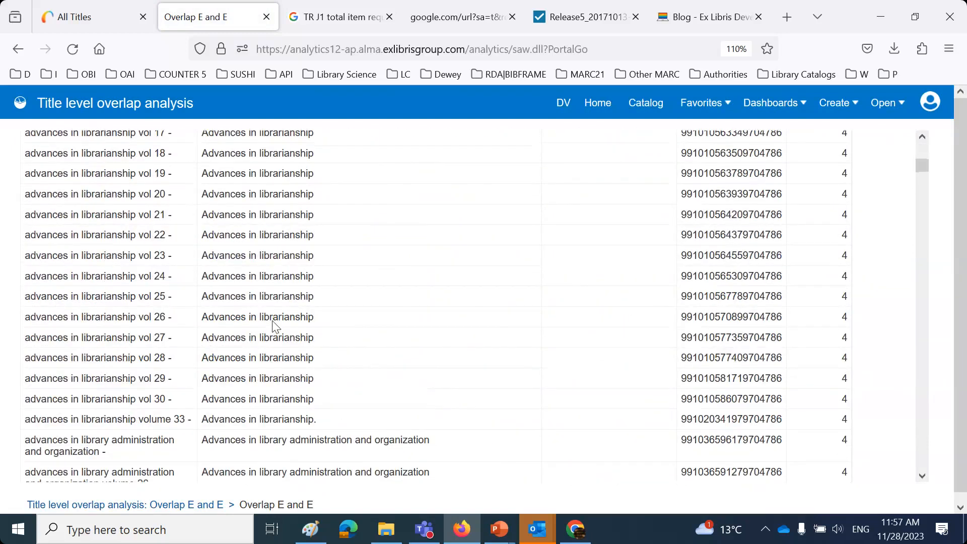
{"action": "scroll", "coordinate": [275, 327], "scroll_direction": "up", "scroll_amount": 10}
- Return to the Overlap E and E prompts and rerun the report with material type Book and subject library science
{"action": "left_click_drag", "start_coordinate": [918, 159], "coordinate": [942, 486]}
{"action": "left_click", "coordinate": [32, 476]}
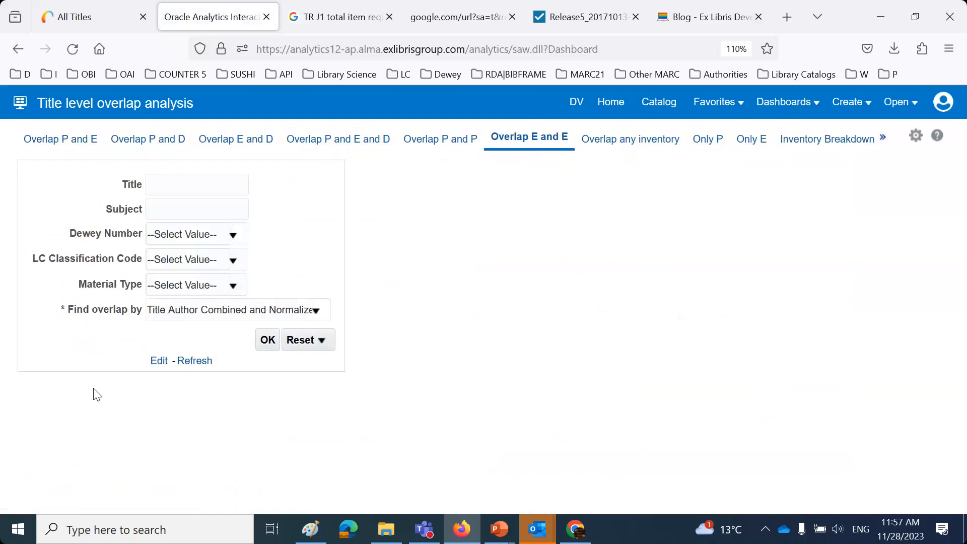
{"action": "left_click", "coordinate": [240, 291]}
{"action": "left_click", "coordinate": [162, 353]}
{"action": "left_click", "coordinate": [168, 213]}
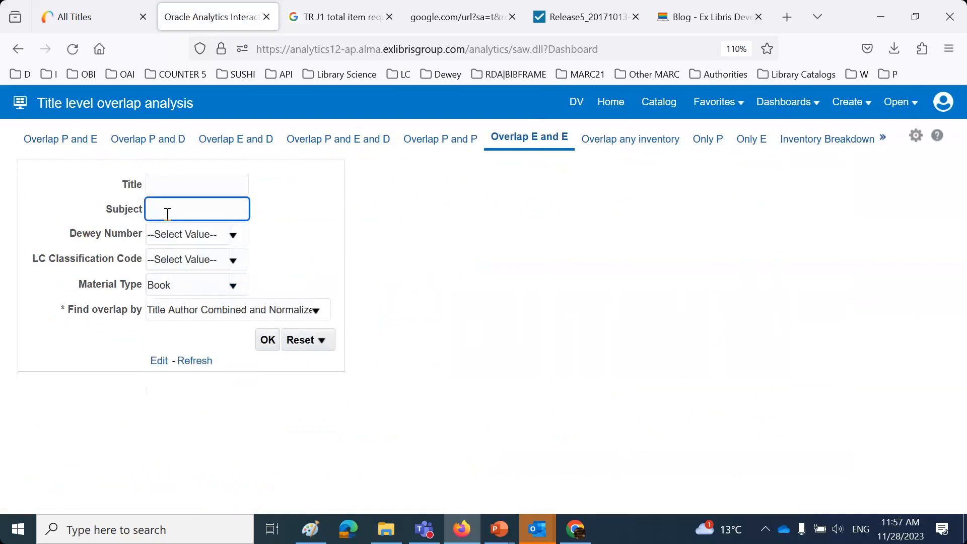
{"action": "type", "text": "library sc ience"}
{"action": "key", "text": "Delete"}
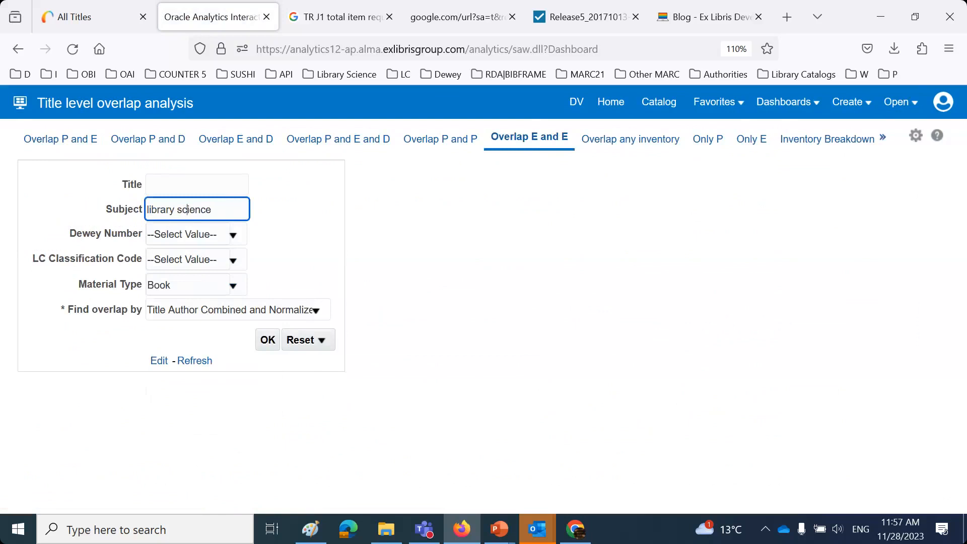
{"action": "left_click", "coordinate": [268, 340]}
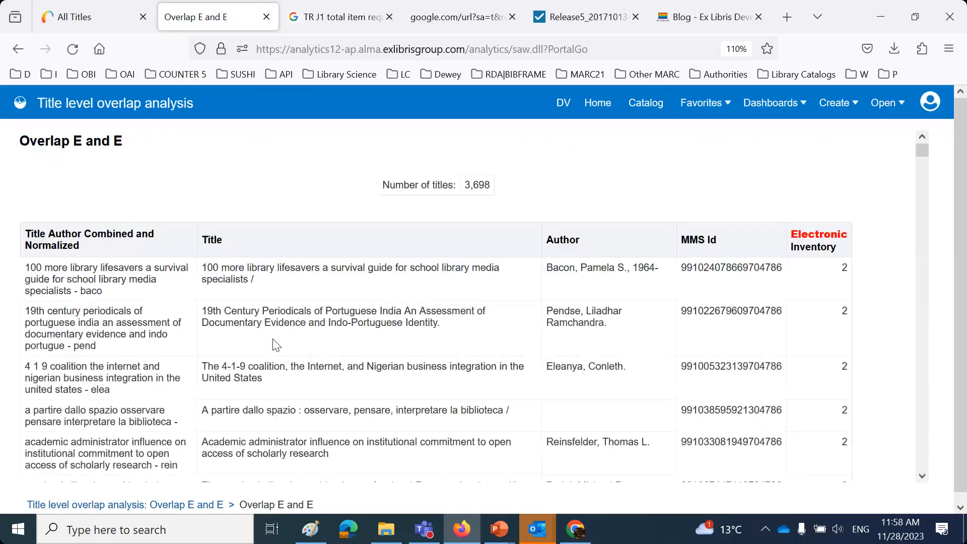
- Sort the Overlap E and E report by Electronic Inventory in descending order and browse down to the Shanghai library forum titles
{"action": "mouse_move", "coordinate": [846, 243]}
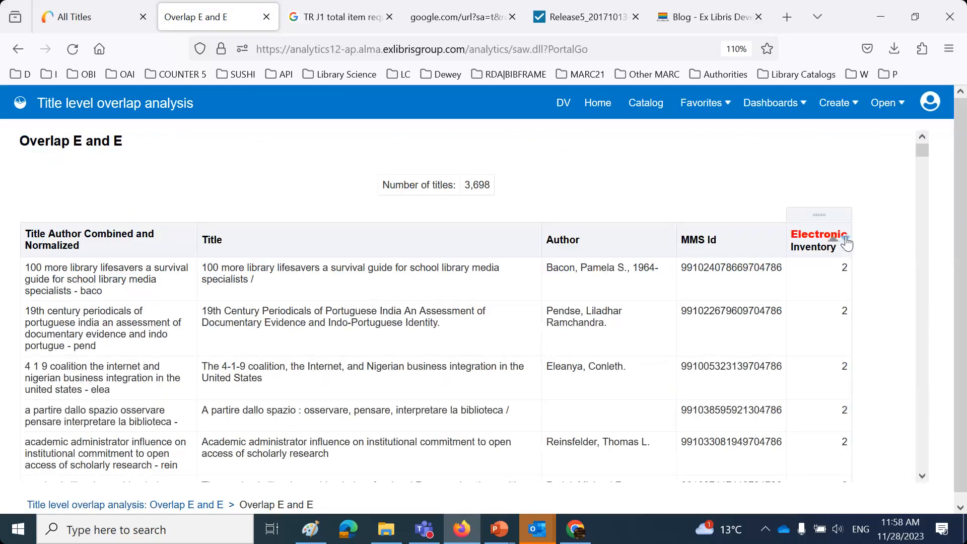
{"action": "left_click", "coordinate": [846, 242]}
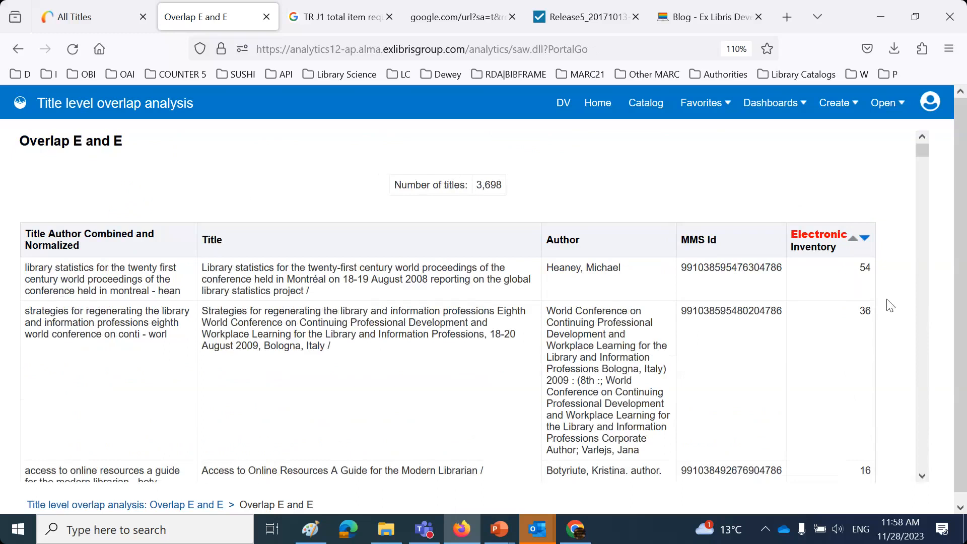
{"action": "scroll", "coordinate": [891, 306], "scroll_direction": "down", "scroll_amount": 15}
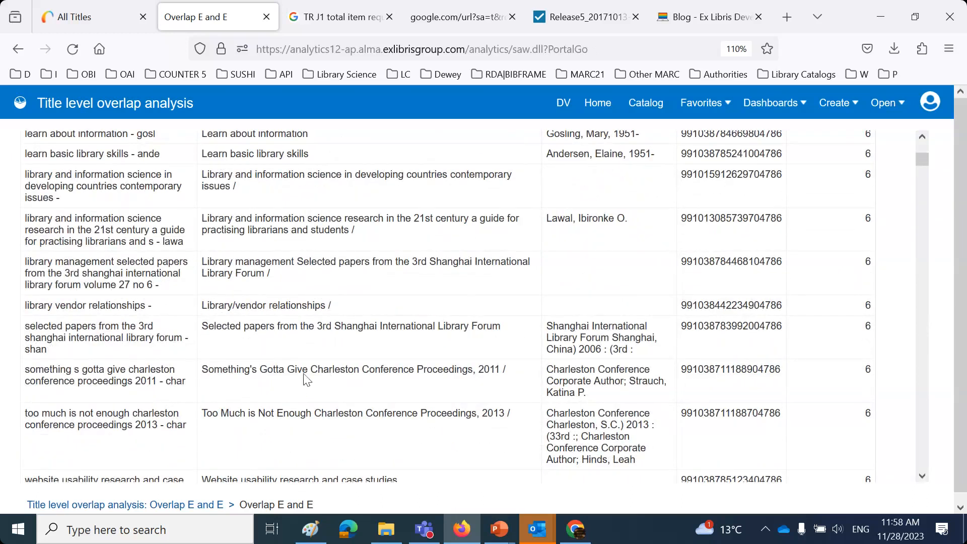
- Look up "Selected papers from the 3rd Shanghai International Library Forum" by title in Alma and expand the first record's electronic portfolio details
{"action": "left_click", "coordinate": [316, 345]}
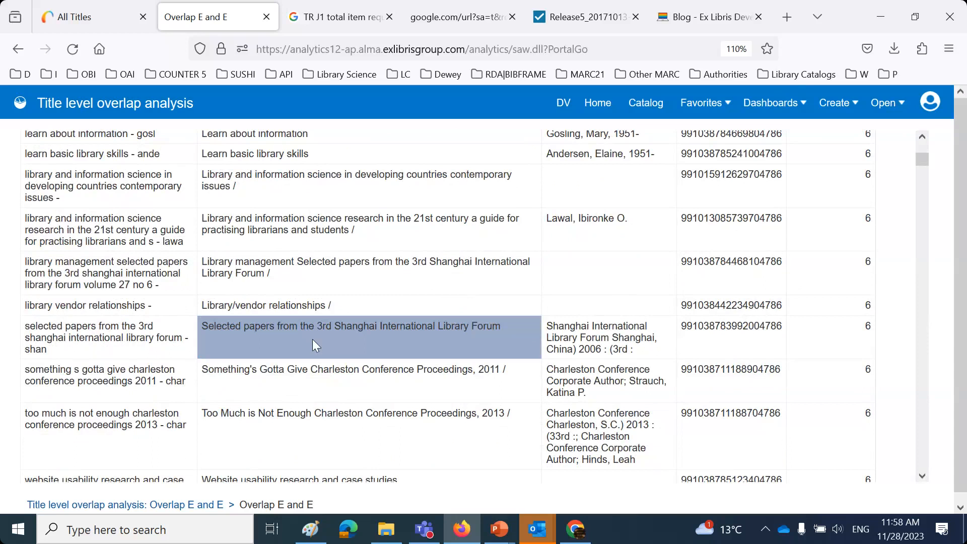
{"action": "left_click", "coordinate": [74, 17]}
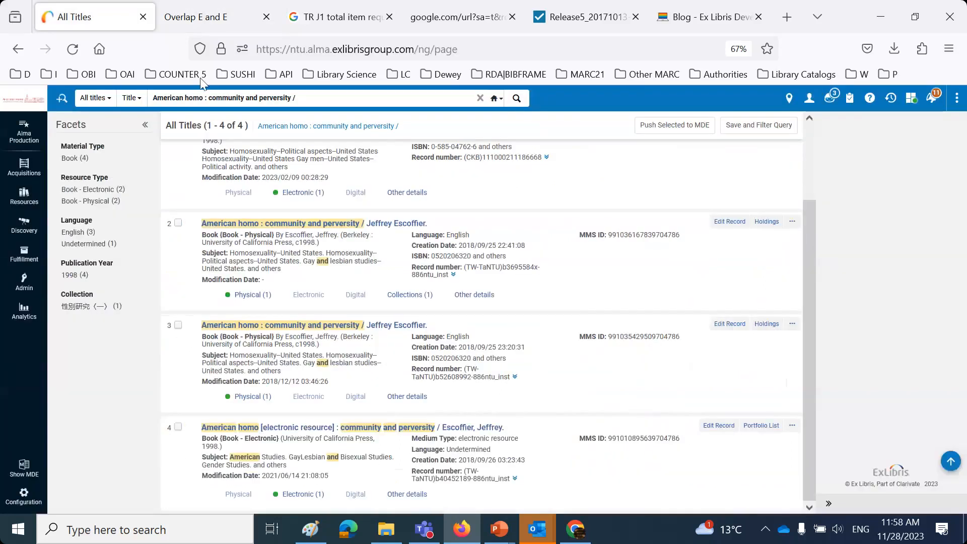
{"action": "type", "text": "Selected papers from the 3rd Shanghai International Library Forum"}
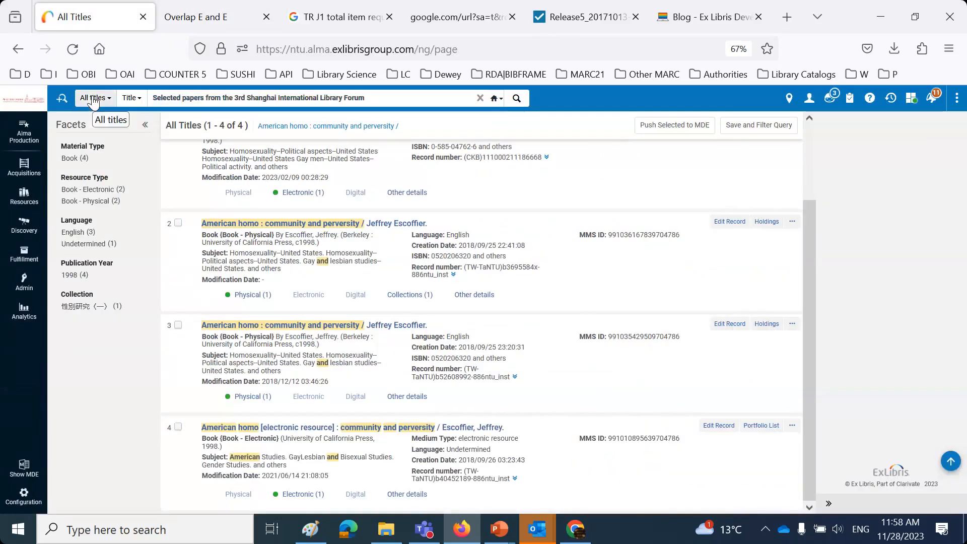
{"action": "key", "text": "Return"}
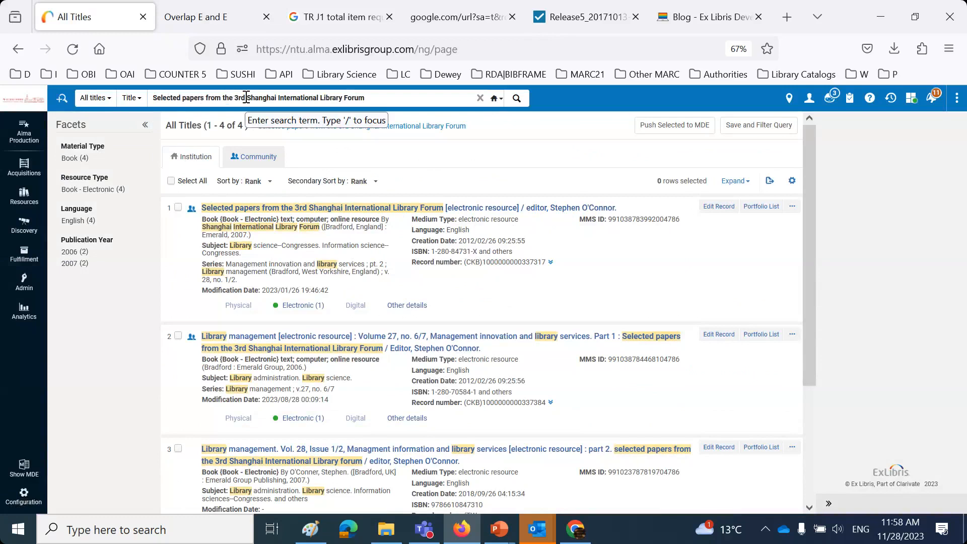
{"action": "left_click", "coordinate": [300, 307]}
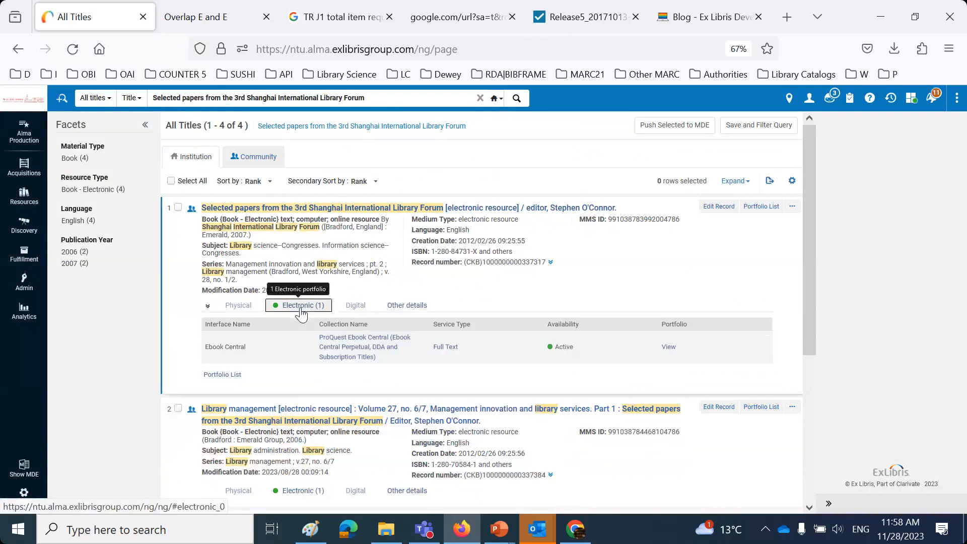
{"action": "left_click", "coordinate": [215, 19]}
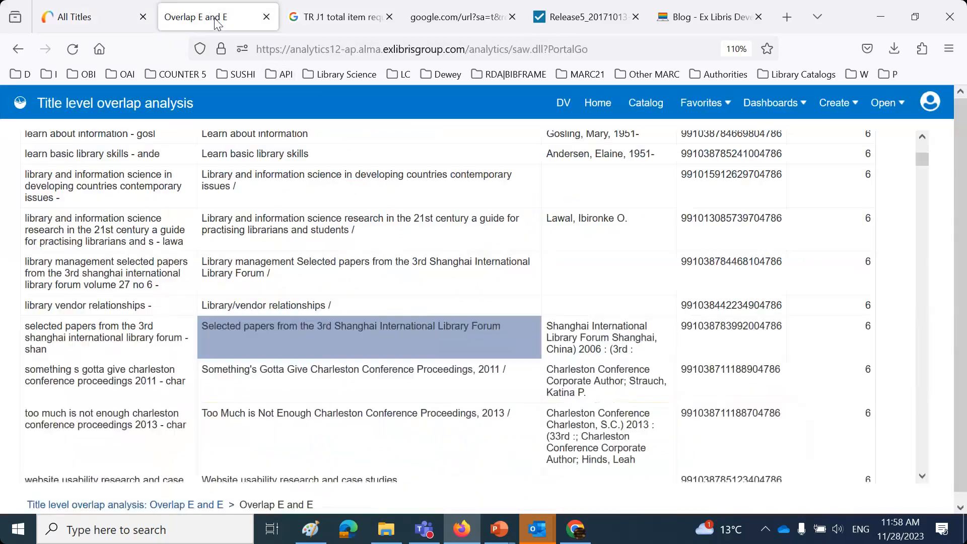
{"action": "left_click", "coordinate": [744, 331]}
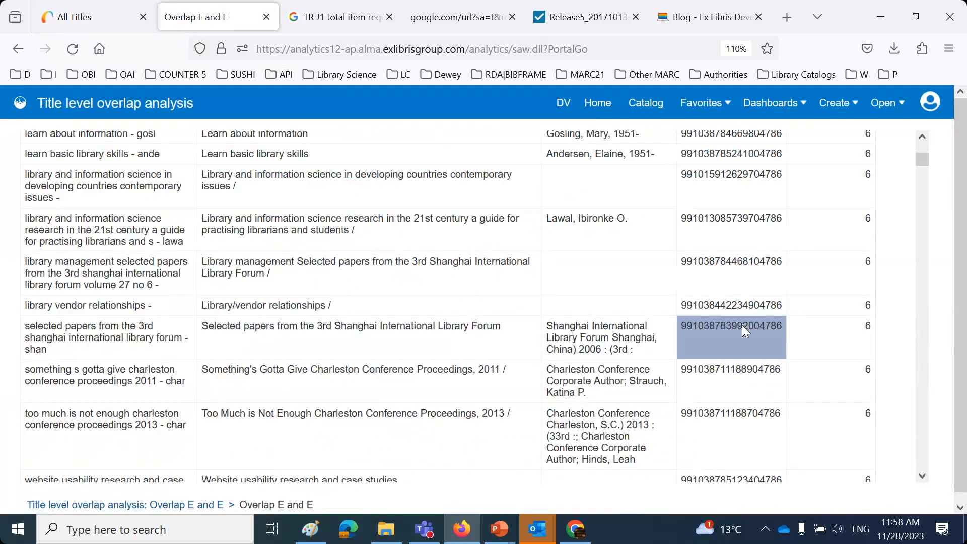
{"action": "left_click", "coordinate": [92, 12]}
{"action": "left_click", "coordinate": [132, 98]}
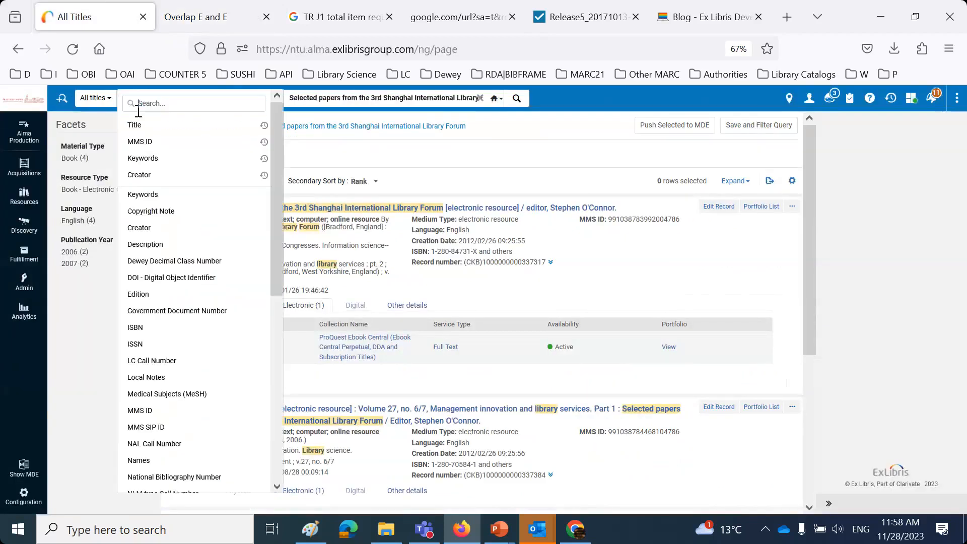
{"action": "left_click", "coordinate": [146, 145]}
{"action": "left_click_drag", "start_coordinate": [402, 96], "coordinate": [6, 87]}
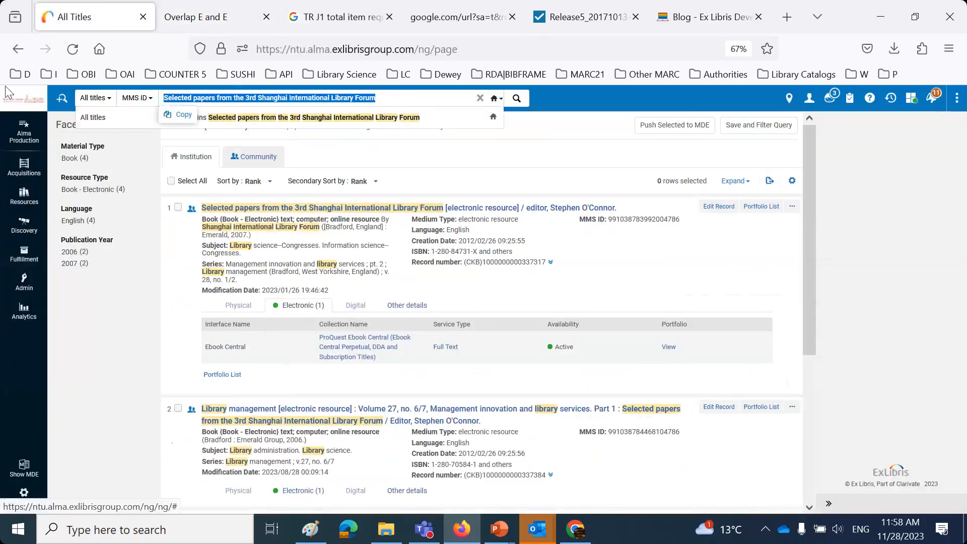
{"action": "key", "text": "ctrl+v"}
{"action": "key", "text": "Return"}
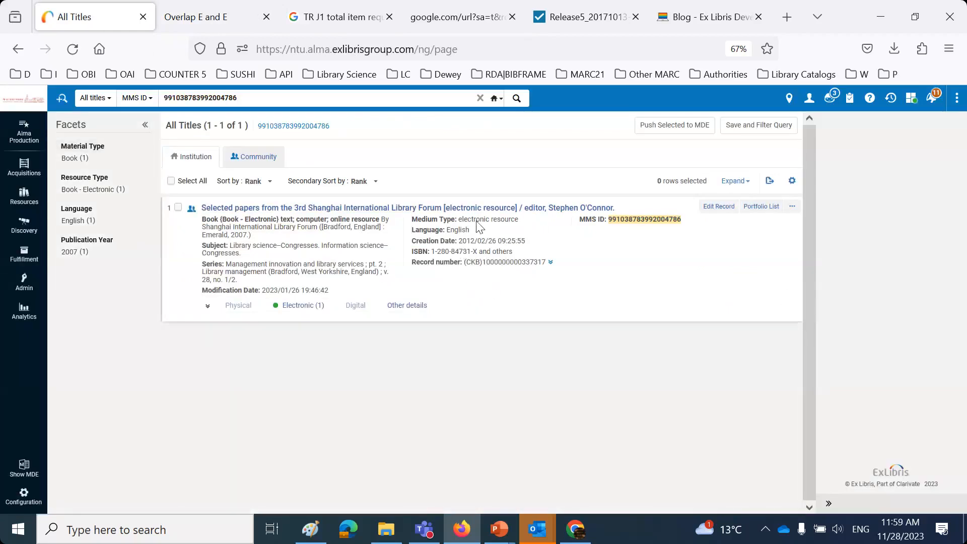
{"action": "left_click", "coordinate": [225, 21]}
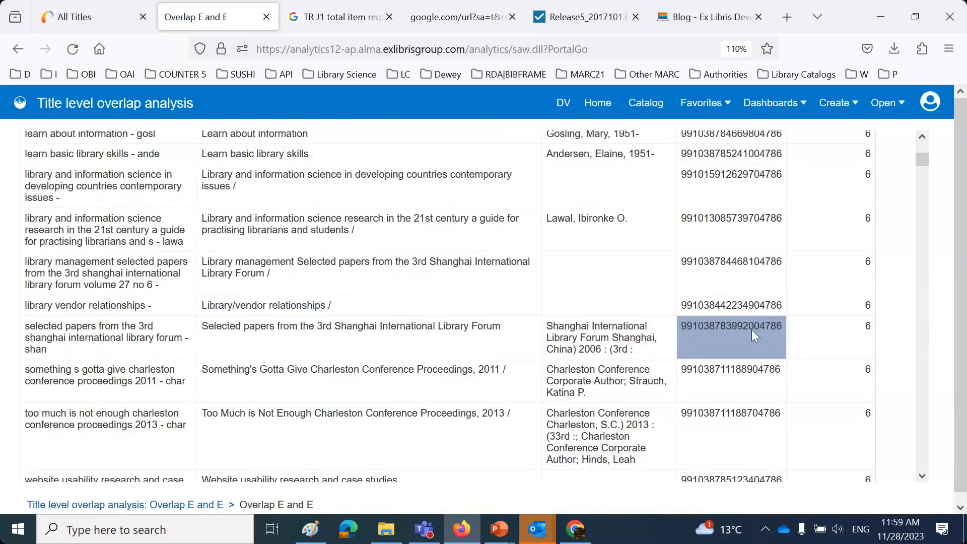
- Browse the Overlap E and E report down to its last displayed rows and return to the report prompts
{"action": "scroll", "coordinate": [752, 330], "scroll_direction": "down", "scroll_amount": 5}
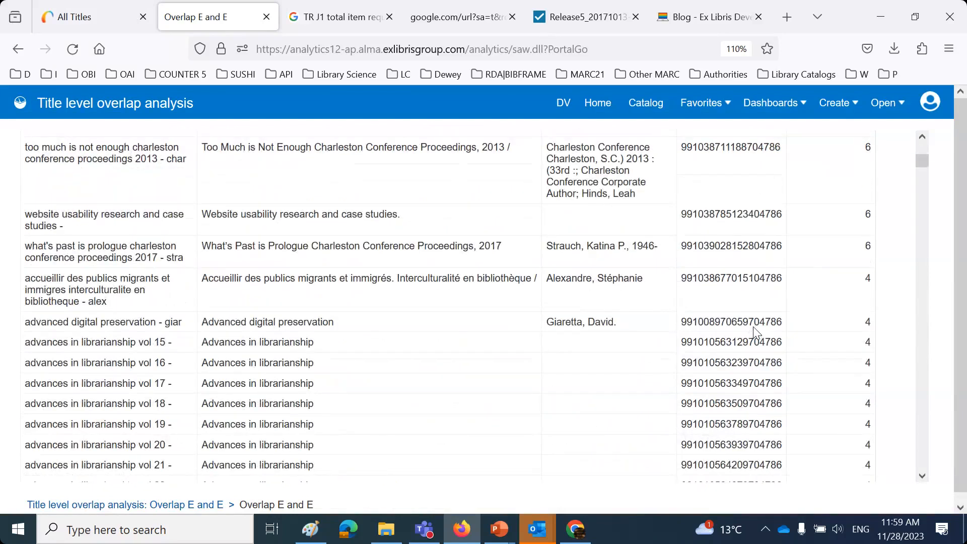
{"action": "scroll", "coordinate": [755, 332], "scroll_direction": "down", "scroll_amount": 1}
{"action": "scroll", "coordinate": [721, 313], "scroll_direction": "up", "scroll_amount": 10}
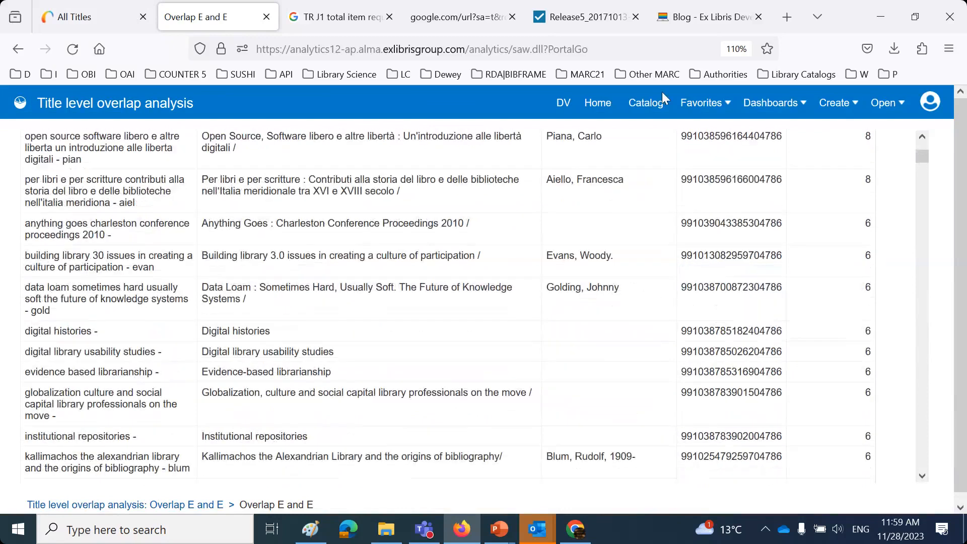
{"action": "key", "text": "alt+Tab"}
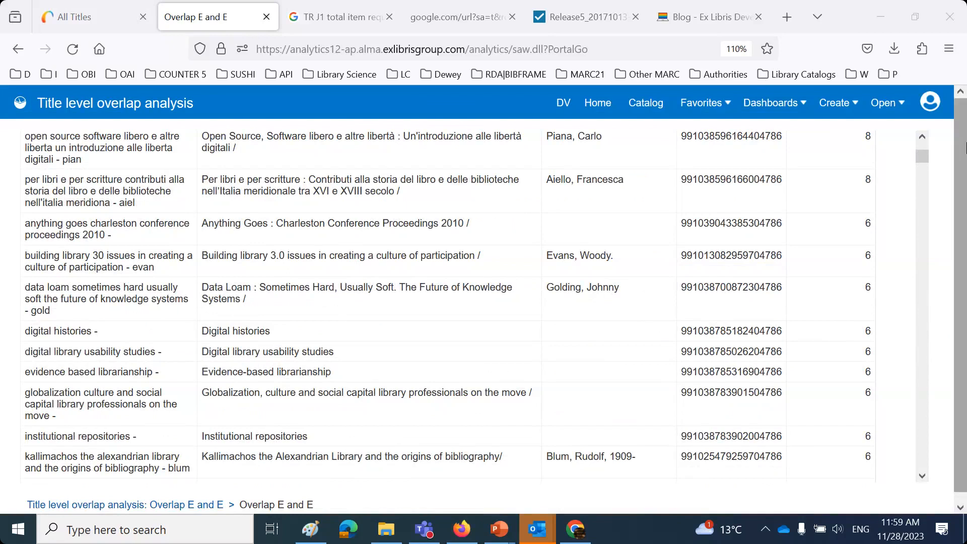
{"action": "left_click_drag", "start_coordinate": [920, 155], "coordinate": [924, 463]}
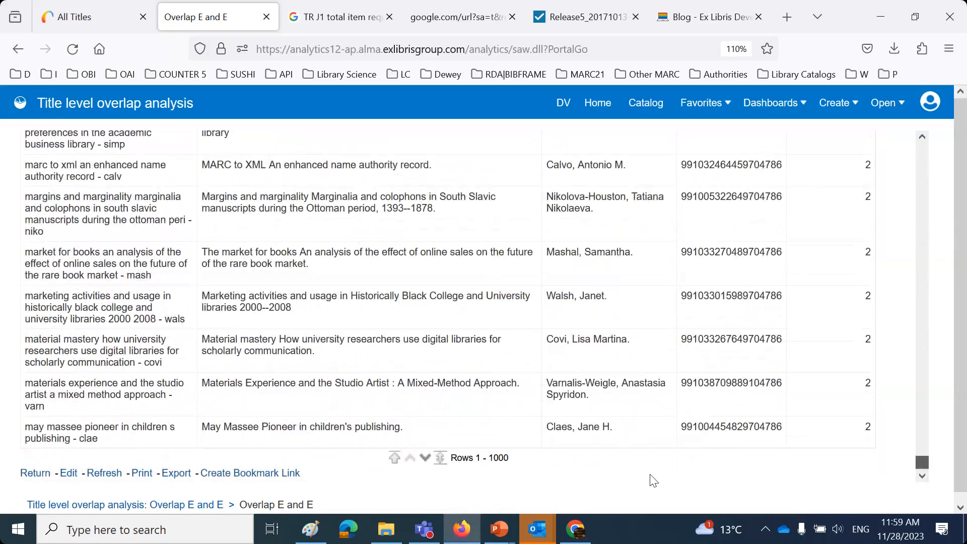
{"action": "left_click", "coordinate": [36, 478]}
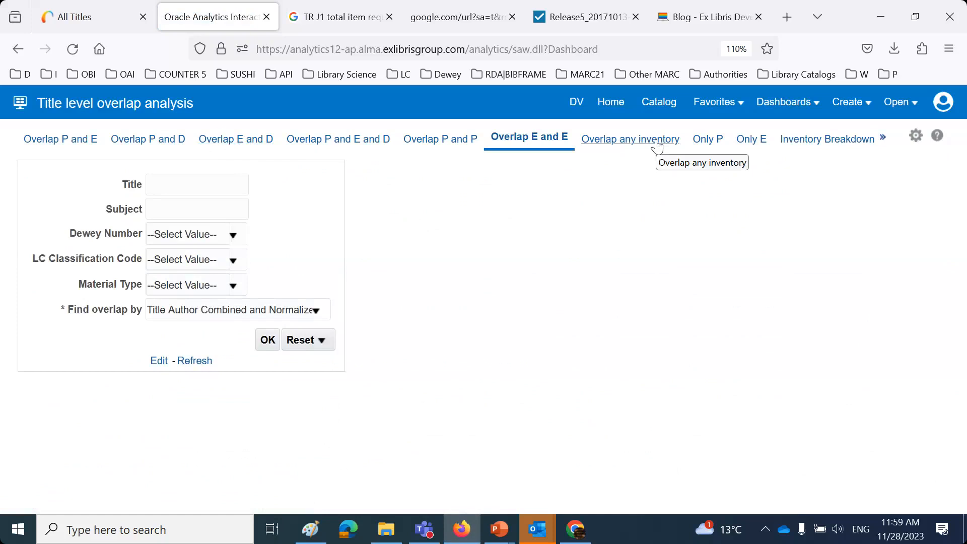
- Run the Overlap P and P report with subject library science and material type Book
{"action": "left_click", "coordinate": [457, 146]}
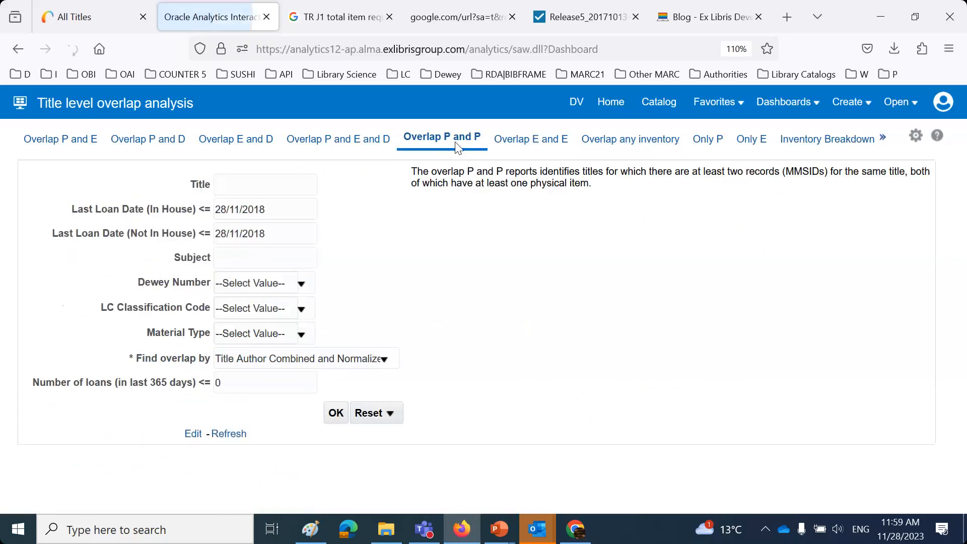
{"action": "left_click", "coordinate": [235, 192]}
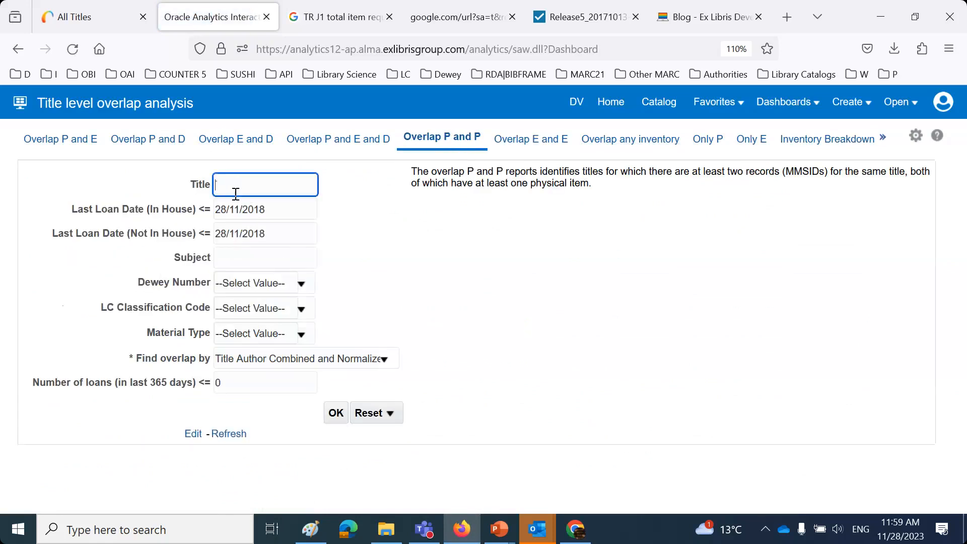
{"action": "left_click", "coordinate": [239, 259]}
{"action": "type", "text": "library science"}
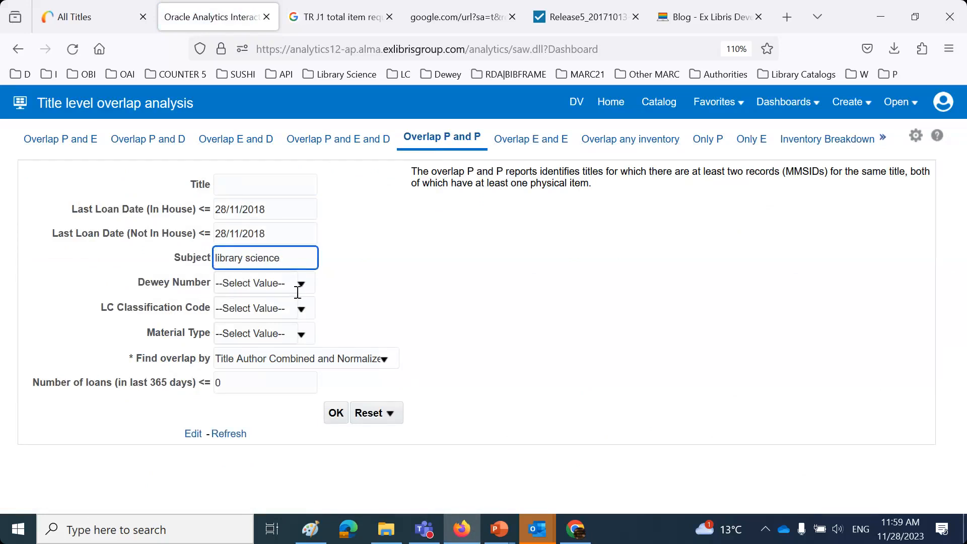
{"action": "left_click", "coordinate": [303, 335]}
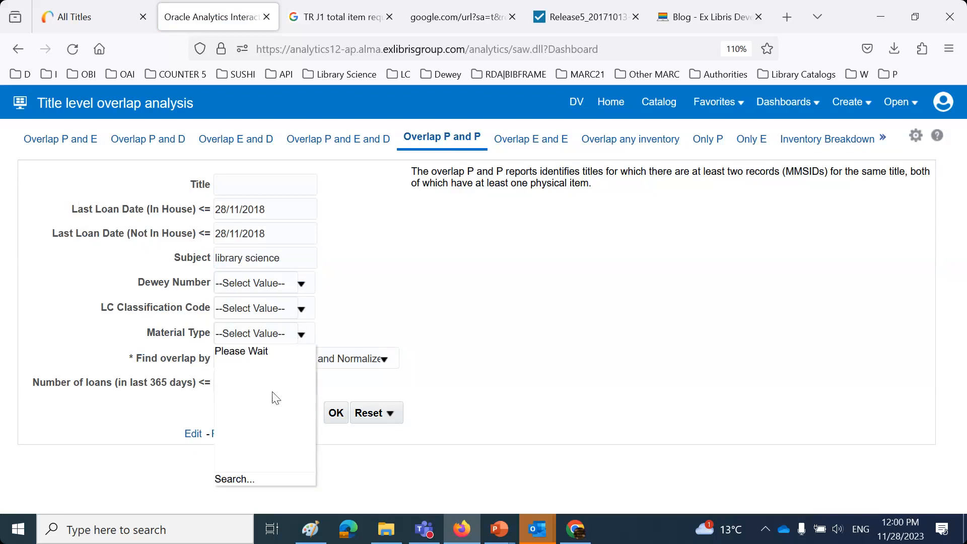
{"action": "left_click", "coordinate": [268, 406]}
{"action": "left_click", "coordinate": [560, 381]}
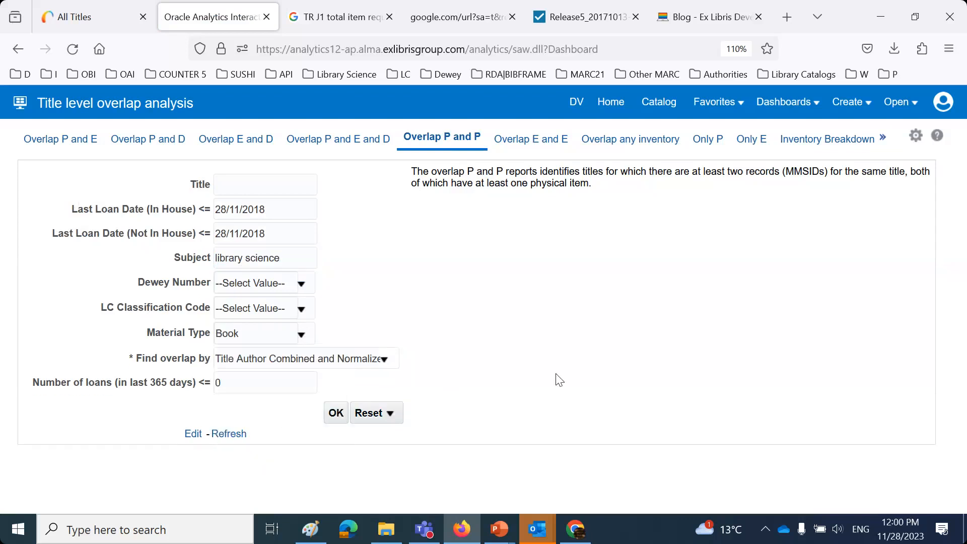
{"action": "left_click", "coordinate": [336, 413]}
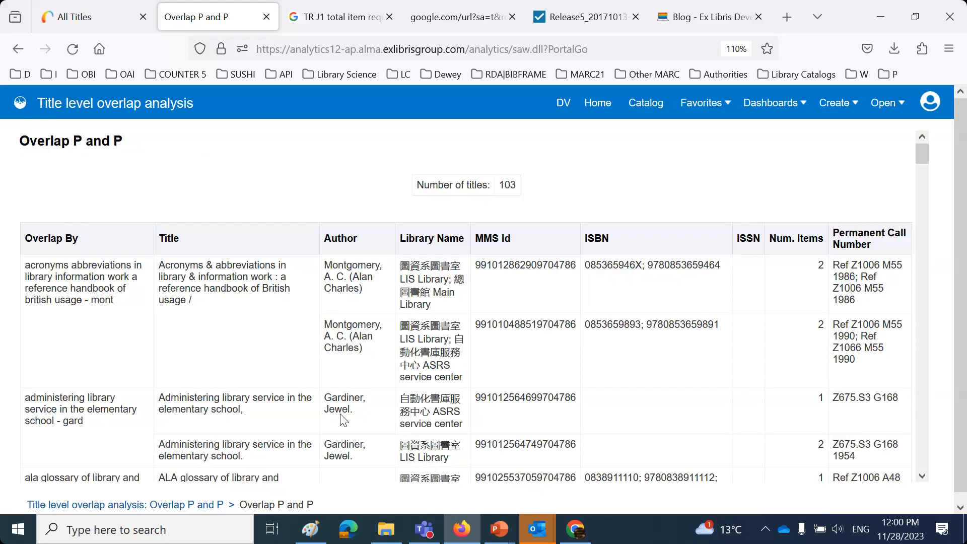
- Look up the report's first title, "Acronyms & abbreviations in library & information work : a reference handbook of British usage /", by title in Alma
{"action": "left_click", "coordinate": [230, 283]}
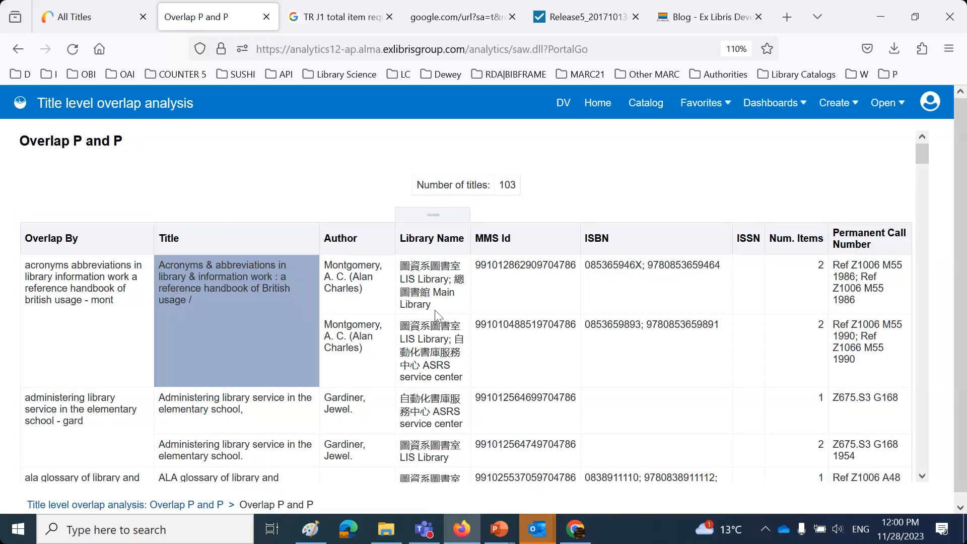
{"action": "left_click", "coordinate": [102, 25]}
{"action": "left_click", "coordinate": [134, 99]}
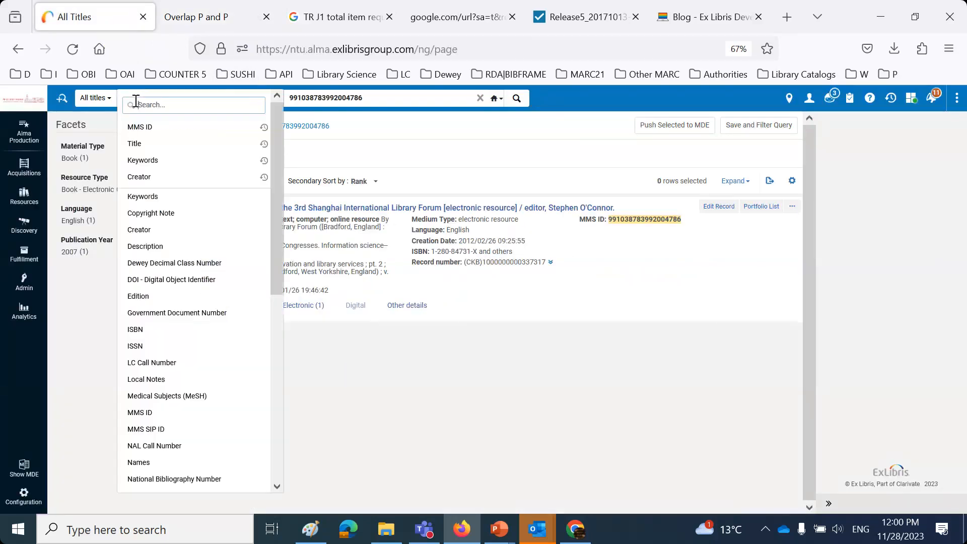
{"action": "left_click", "coordinate": [130, 143]}
{"action": "left_click_drag", "start_coordinate": [283, 92], "coordinate": [104, 93]}
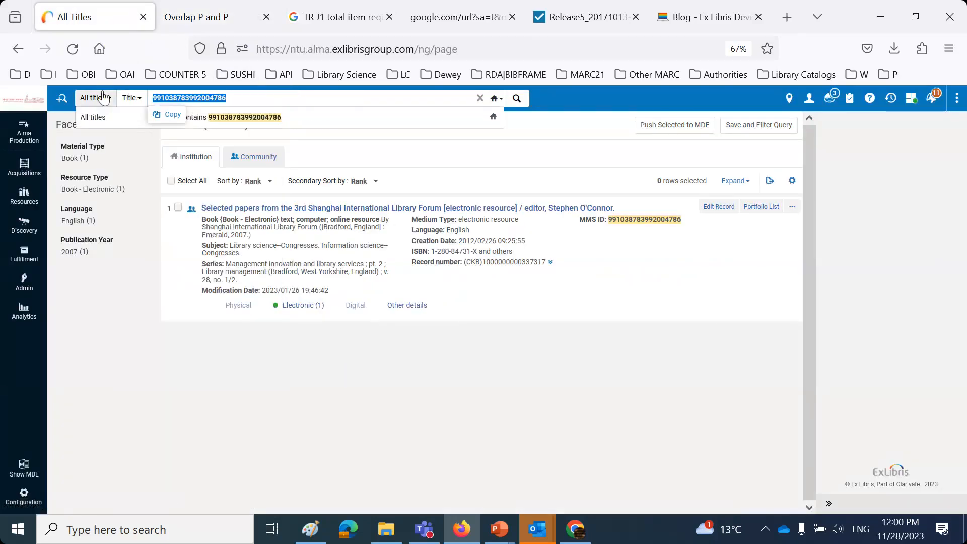
{"action": "type", "text": "Acronyms & abbreviations in library & information work : a reference handbook of British usage /"}
{"action": "key", "text": "Return"}
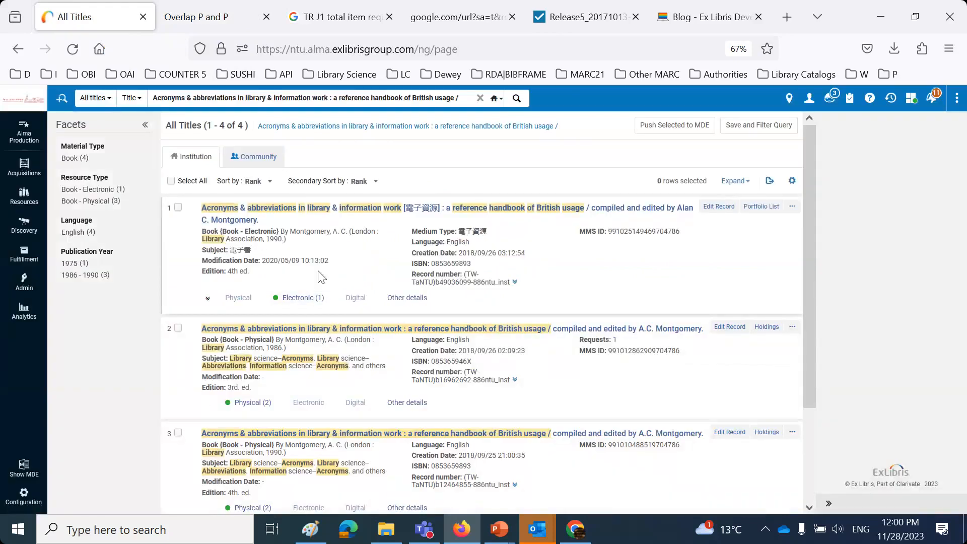
- Examine the Acronyms & abbreviations records in Alma, comparing their inventory types and the MMS IDs of the second and third records
{"action": "scroll", "coordinate": [299, 297], "scroll_direction": "down", "scroll_amount": 1}
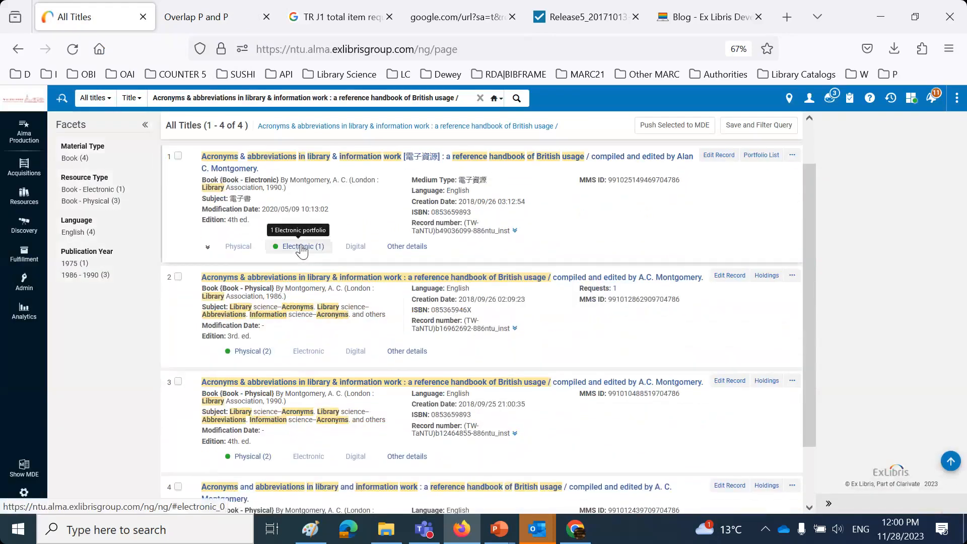
{"action": "scroll", "coordinate": [274, 275], "scroll_direction": "down", "scroll_amount": 2}
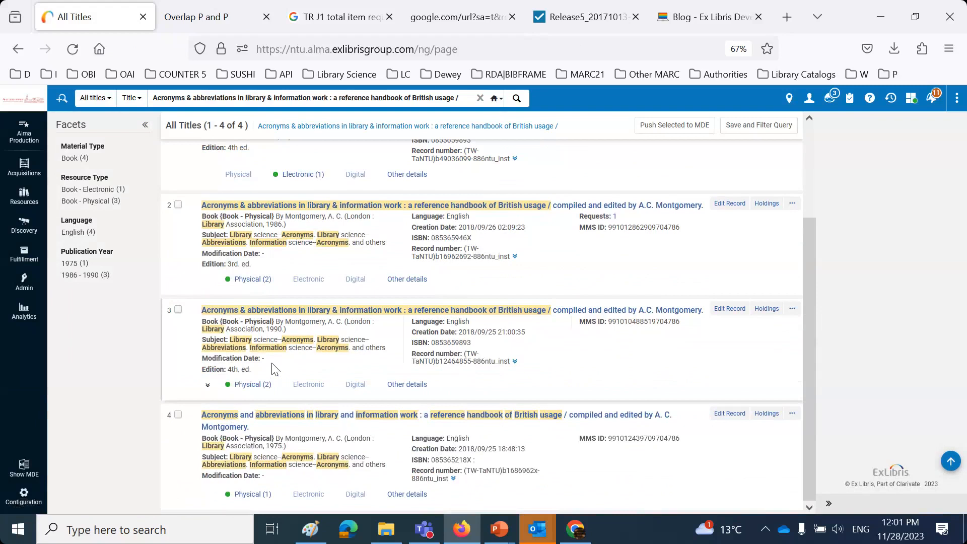
{"action": "scroll", "coordinate": [275, 371], "scroll_direction": "up", "scroll_amount": 3}
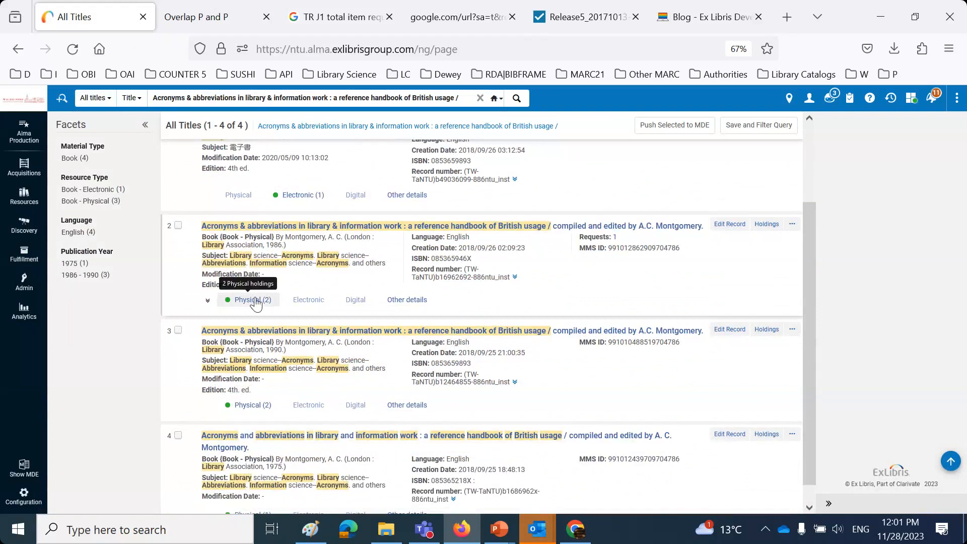
{"action": "left_click", "coordinate": [644, 307]}
{"action": "left_click", "coordinate": [642, 342]}
{"action": "double_click", "coordinate": [641, 342]}
{"action": "left_click", "coordinate": [628, 244]}
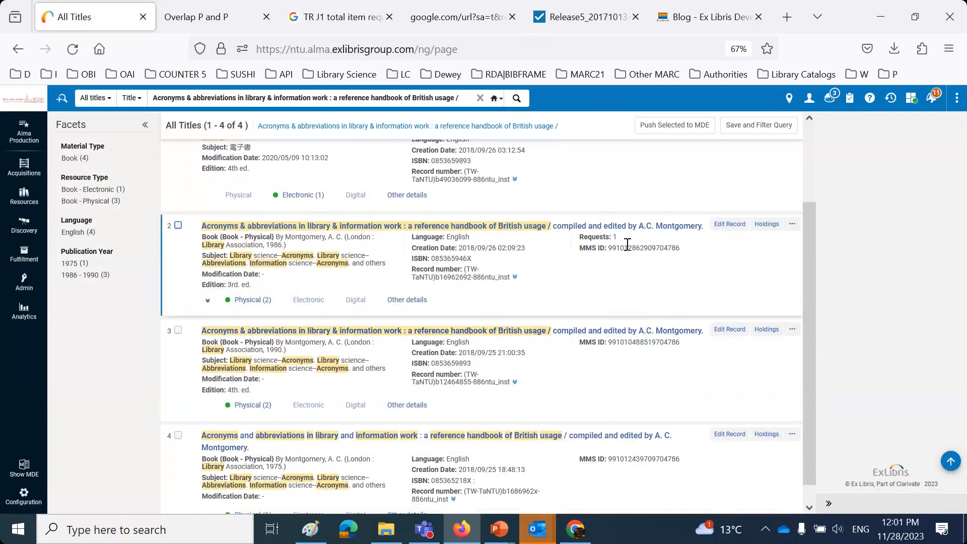